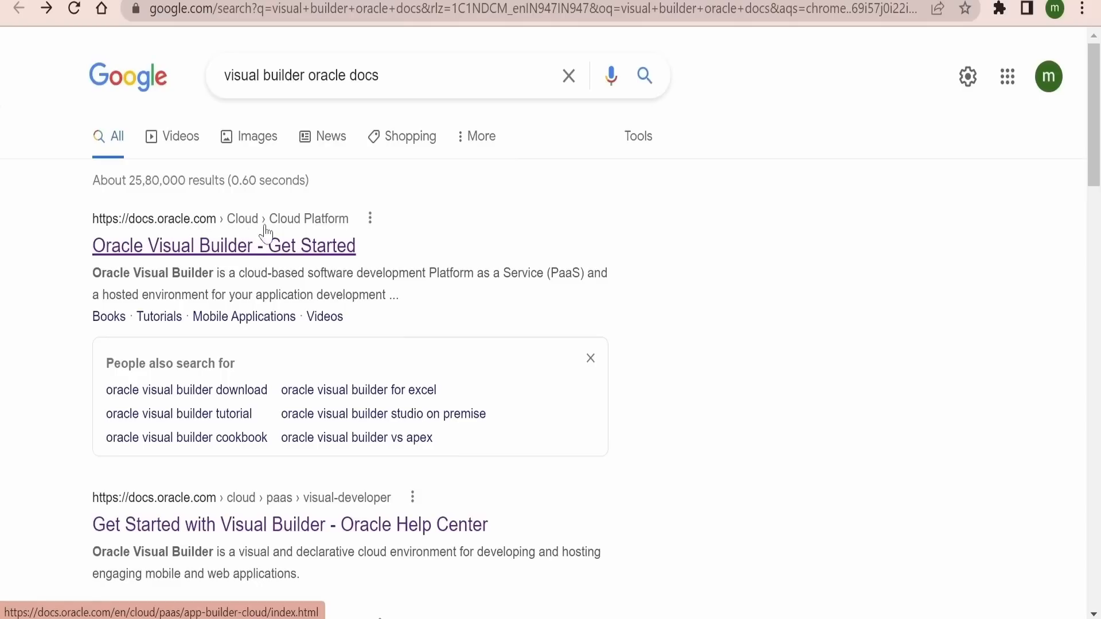
# - Open the Oracle Visual Builder Get Started documentation from the search results and review its getting-started and Community resources
pyautogui.click(295, 252)
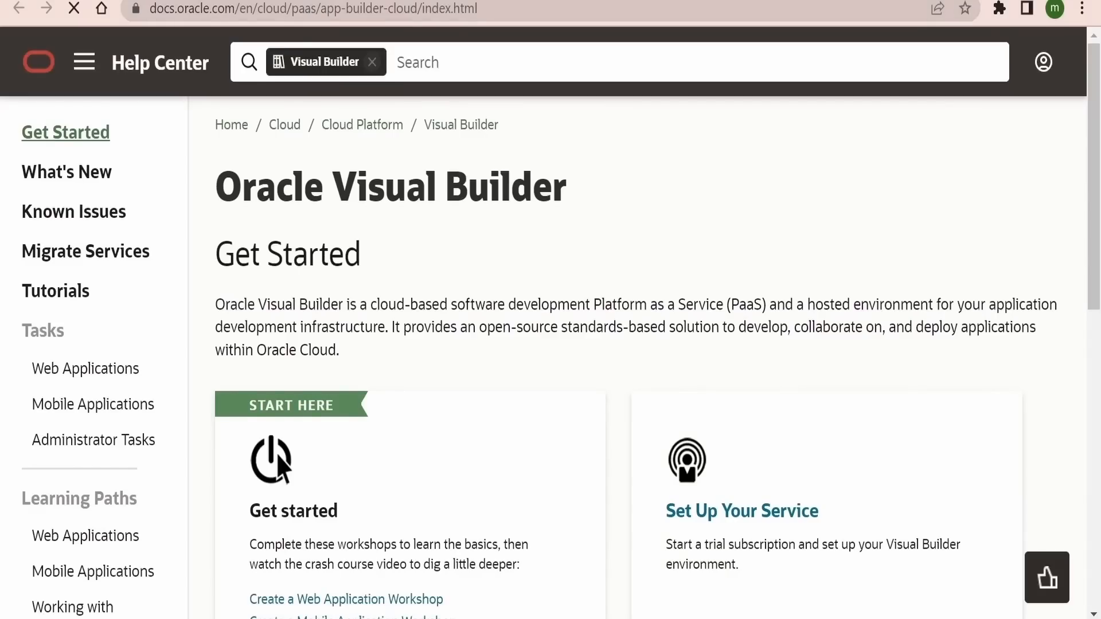
pyautogui.scroll(-1, 331, 285)
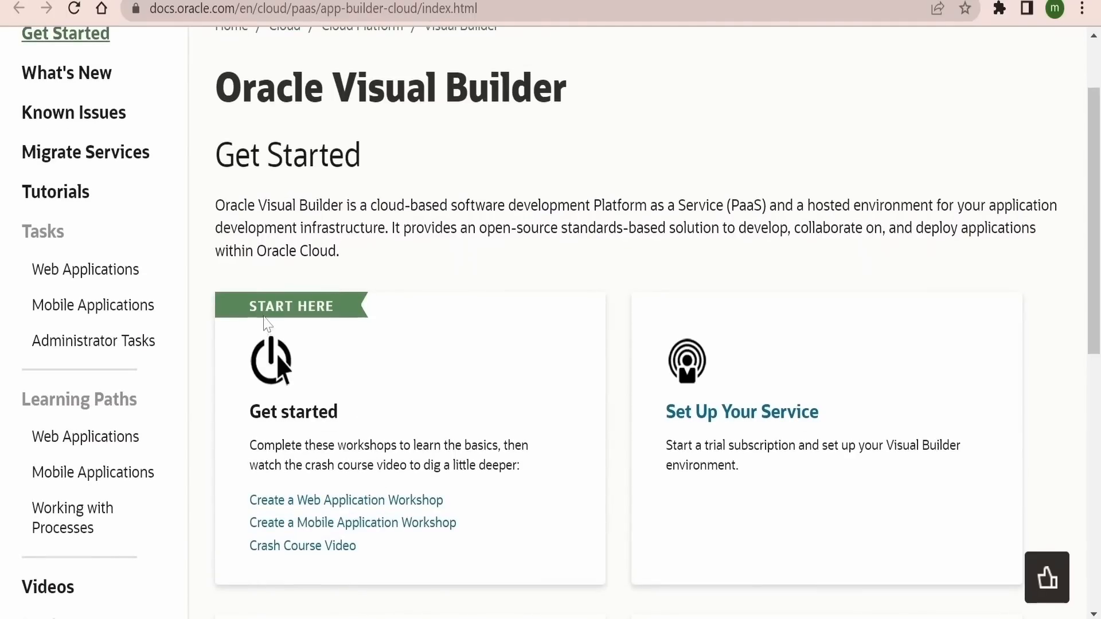
pyautogui.scroll(-3, 346, 319)
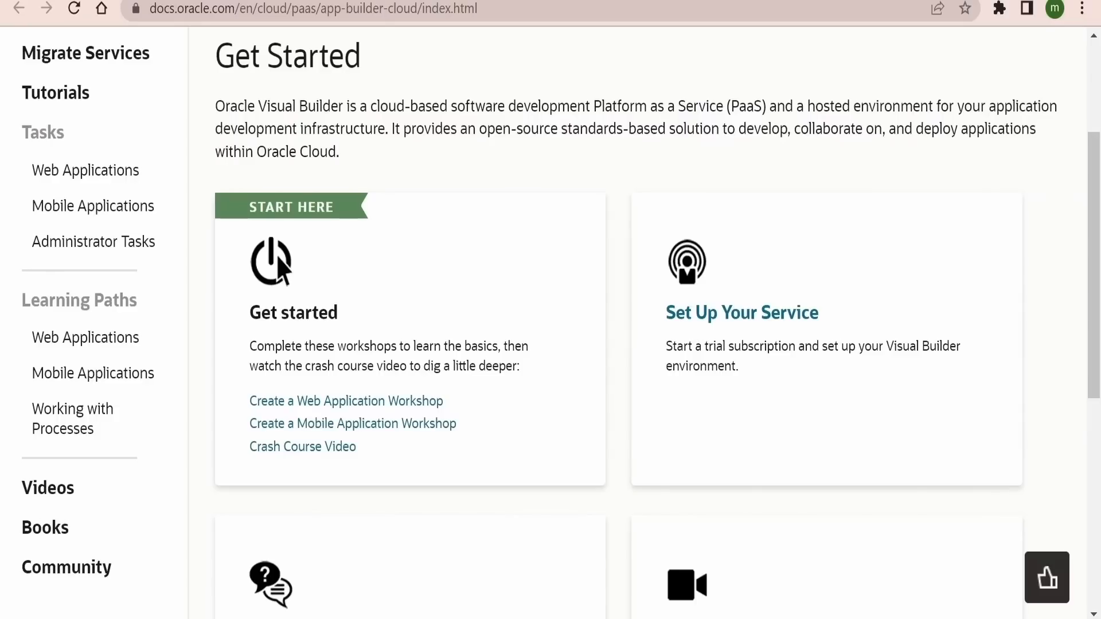
pyautogui.scroll(-6, 698, 404)
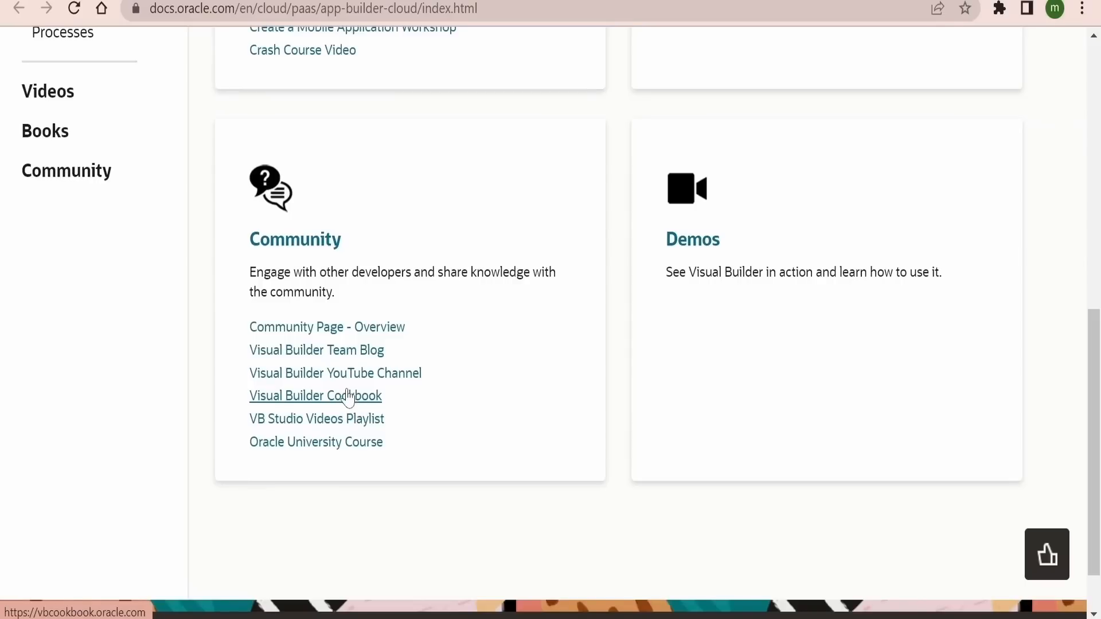
# - Open the Visual Builder Cookbook from the Community resources and browse its sample categories through Progressive Web Apps
pyautogui.click(346, 396)
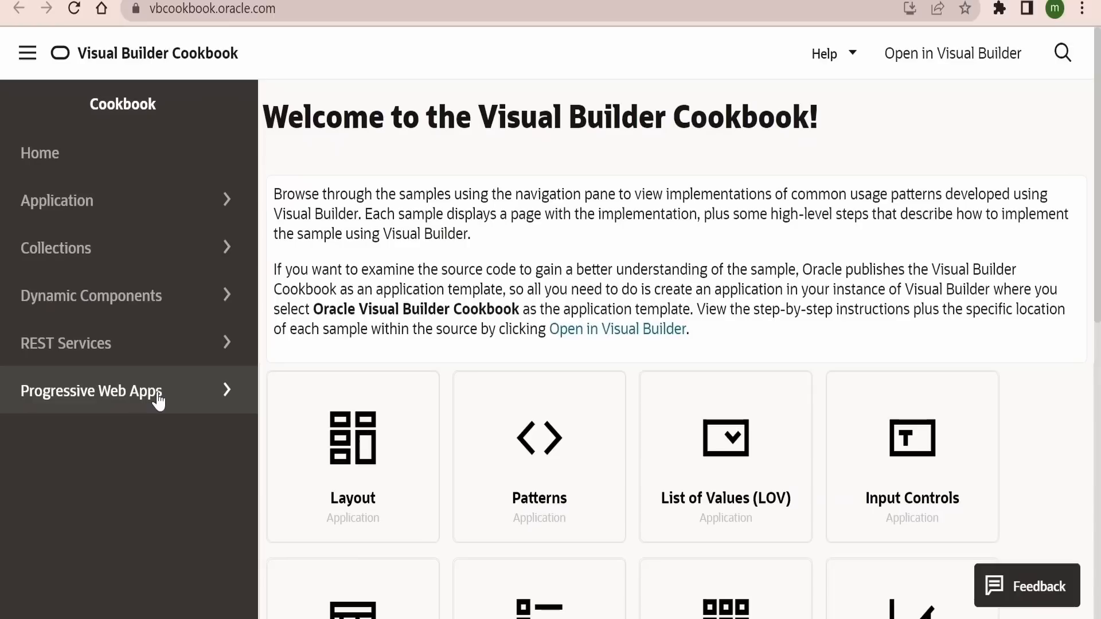
pyautogui.scroll(-5, 937, 356)
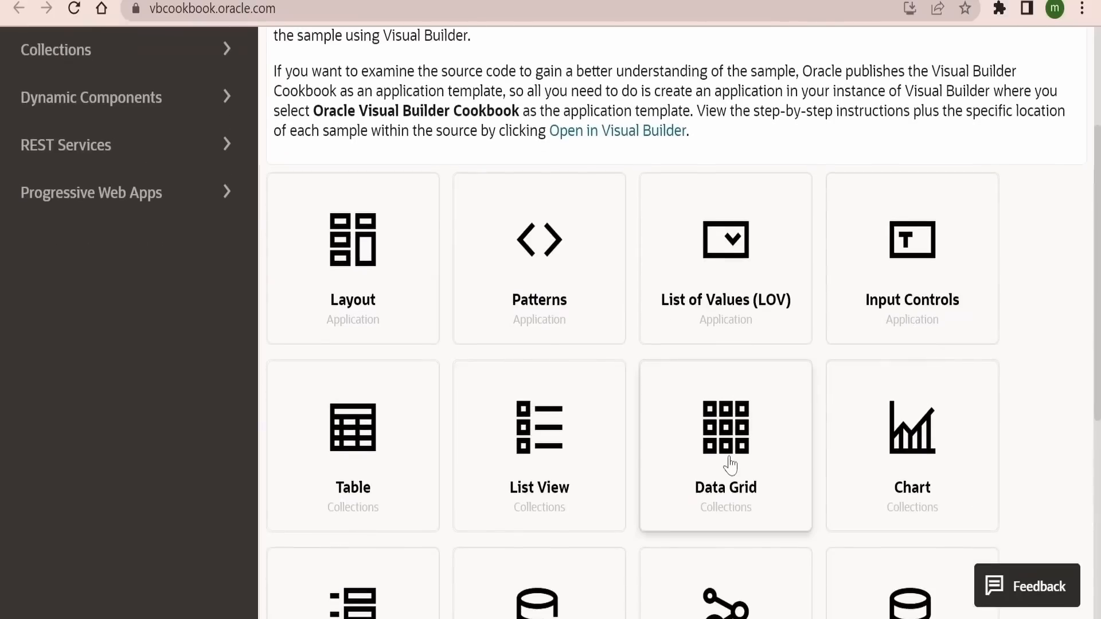
pyautogui.scroll(-3, 373, 484)
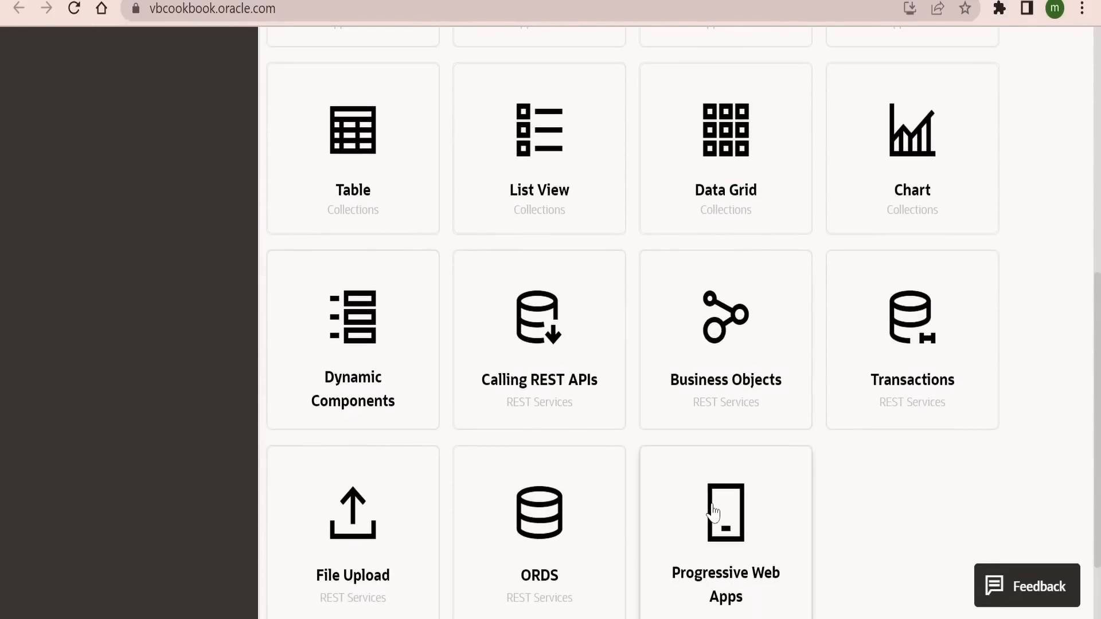
pyautogui.scroll(-2, 531, 467)
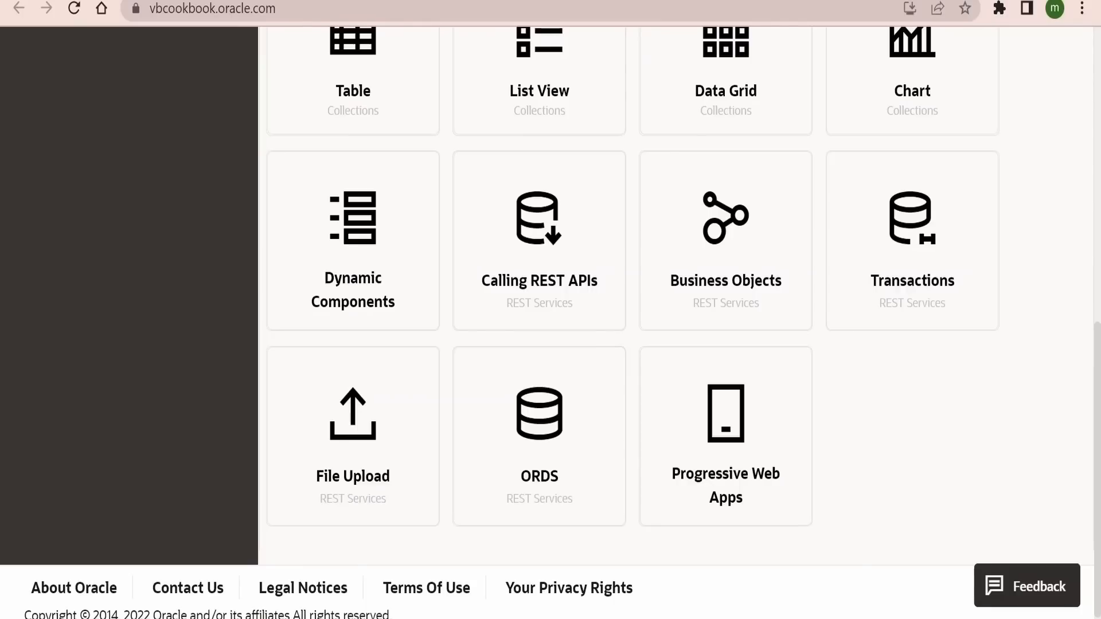
# - Return to the Oracle Visual Builder documentation page and review its getting-started, service setup and Community resources again
pyautogui.click(611, 0)
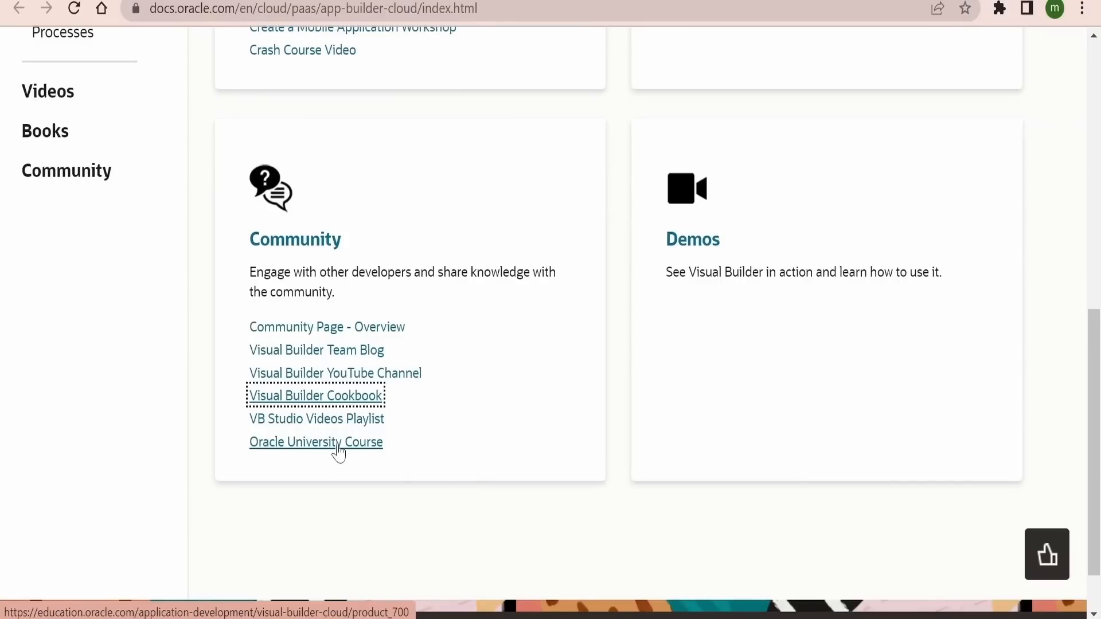
pyautogui.scroll(7, 367, 442)
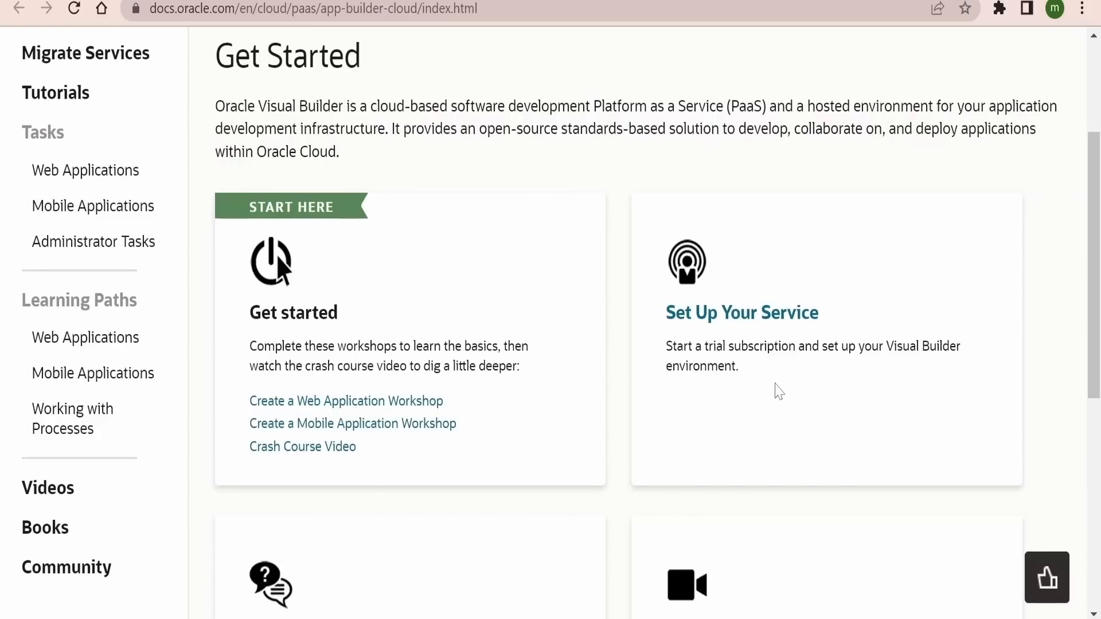
pyautogui.scroll(-5, 778, 392)
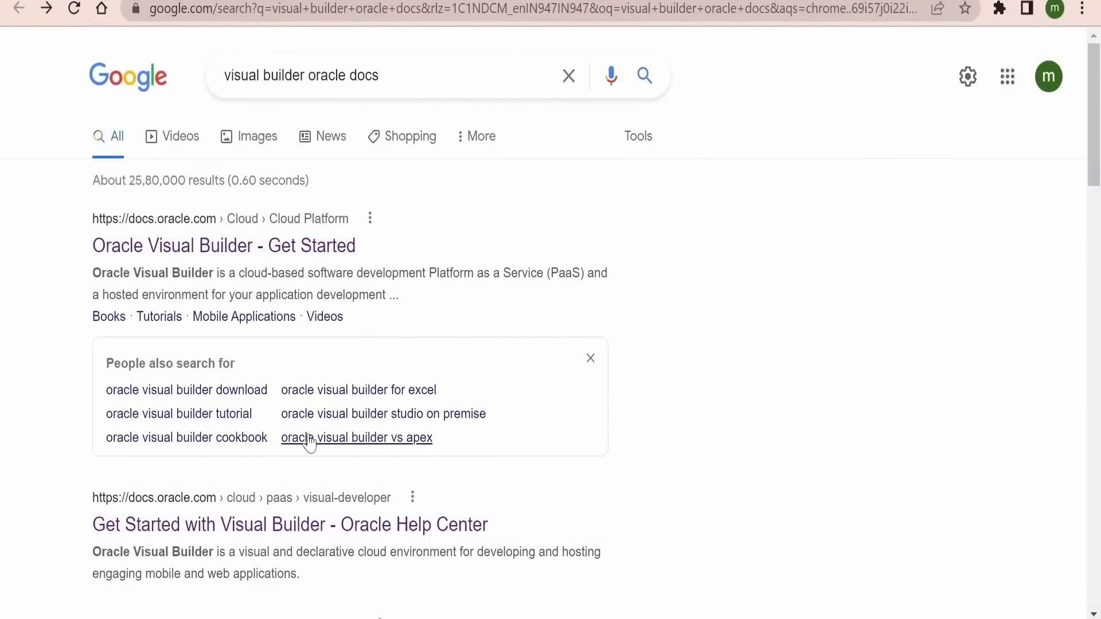
# - Open the "Get Started with Visual Builder - Oracle Help Center" search result and view the guide's table of contents
pyautogui.scroll(-3, 293, 430)
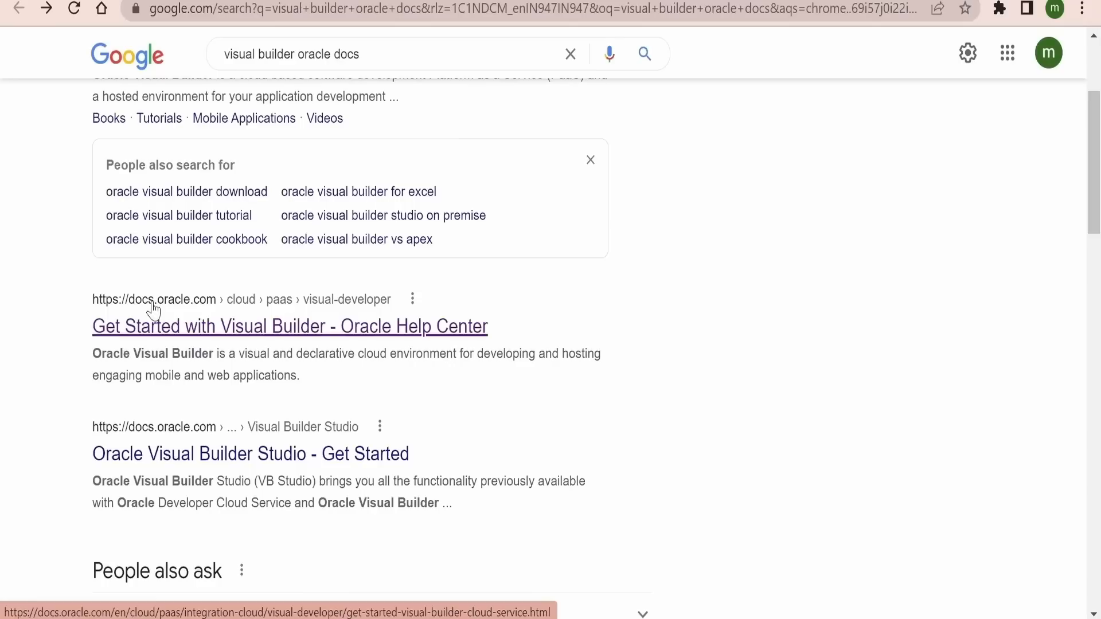
pyautogui.click(325, 289)
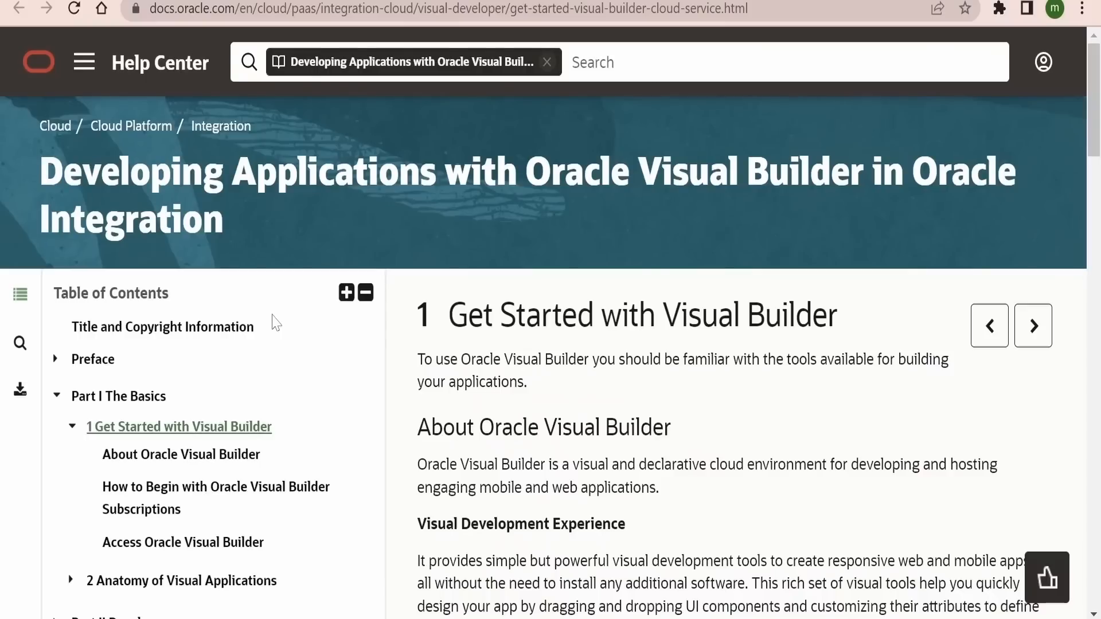
pyautogui.scroll(-3, 340, 462)
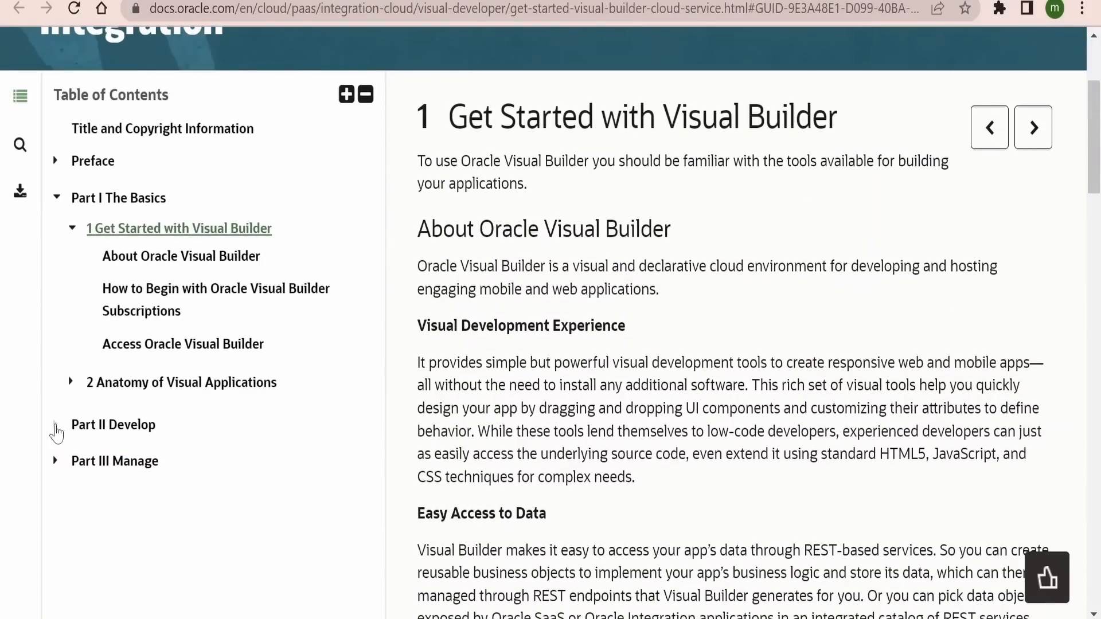
# - Expand Part II Develop in the guide's table of contents and look through its chapters
pyautogui.click(55, 425)
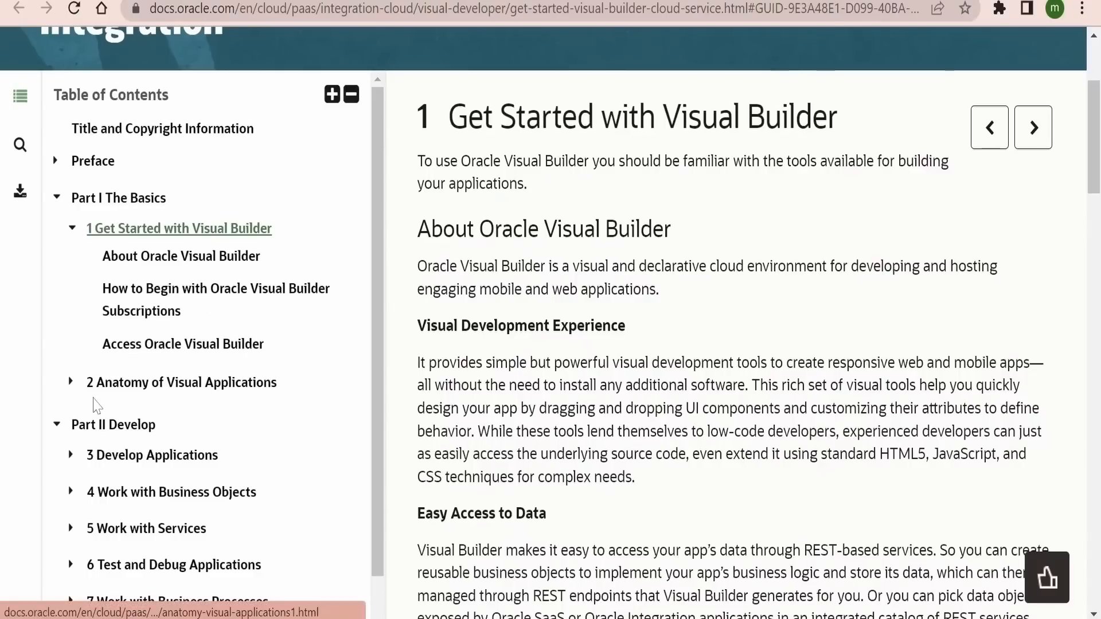
pyautogui.scroll(-2, 152, 391)
pyautogui.scroll(-1, 152, 390)
pyautogui.scroll(-1, 152, 390)
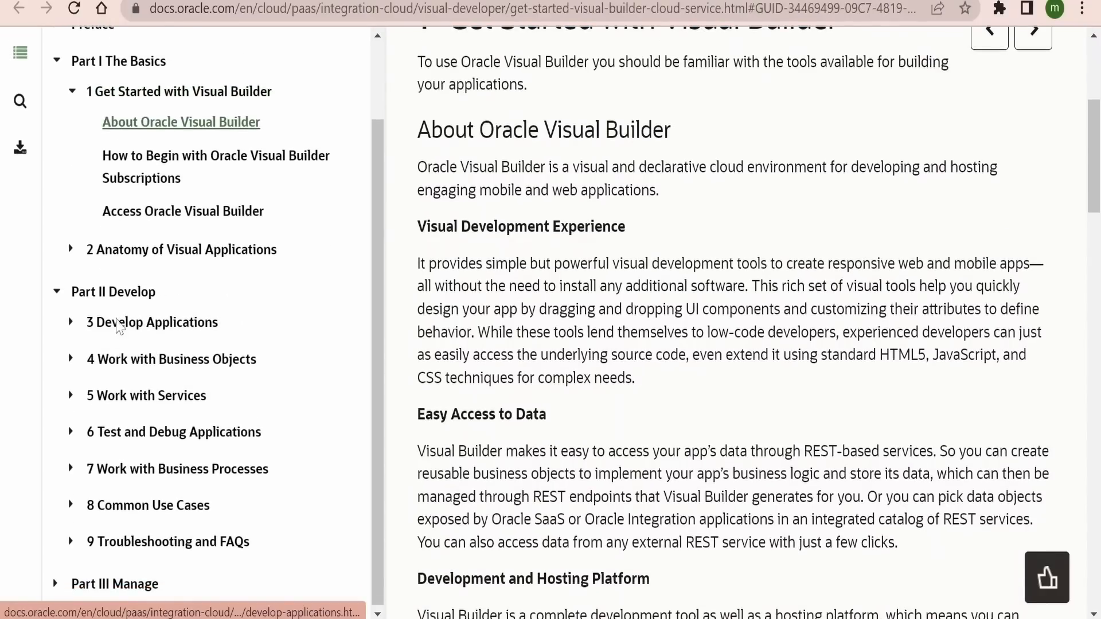
# - Expand chapter 3 Develop Applications in the table of contents and review its topics and the chapters after it
pyautogui.click(71, 323)
pyautogui.scroll(-2, 144, 366)
pyautogui.scroll(-6, 149, 333)
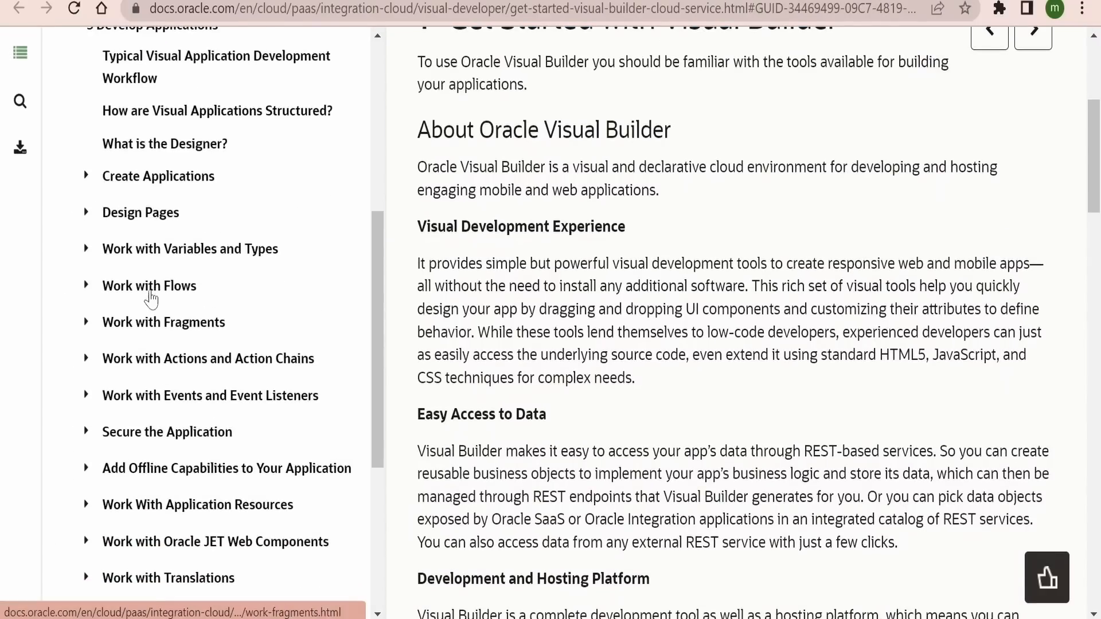
pyautogui.scroll(-2, 149, 523)
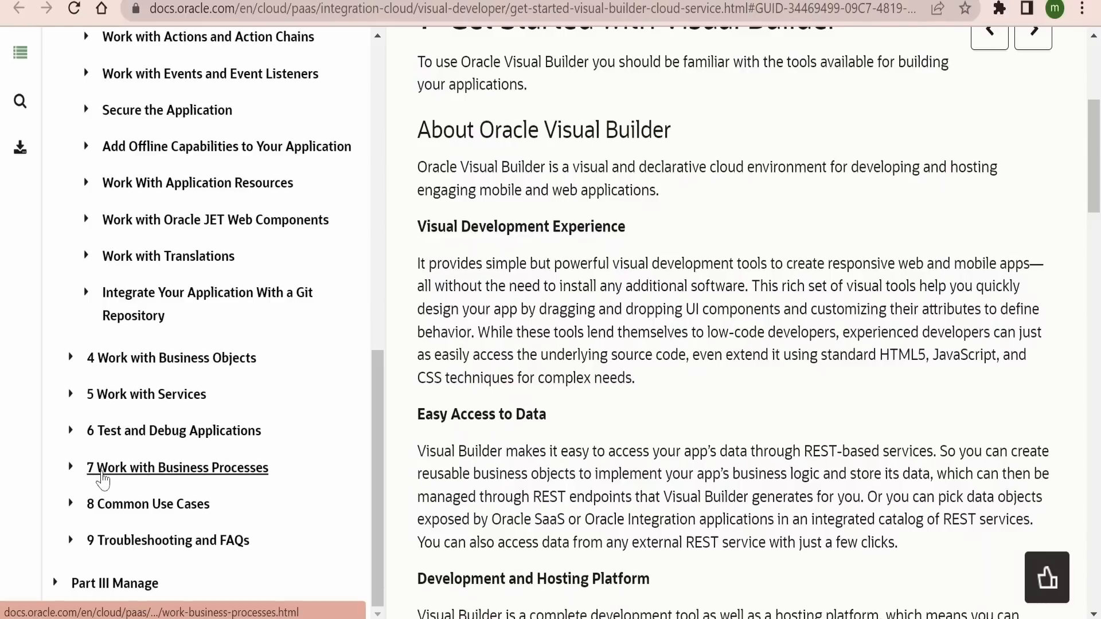
pyautogui.scroll(-1, 212, 484)
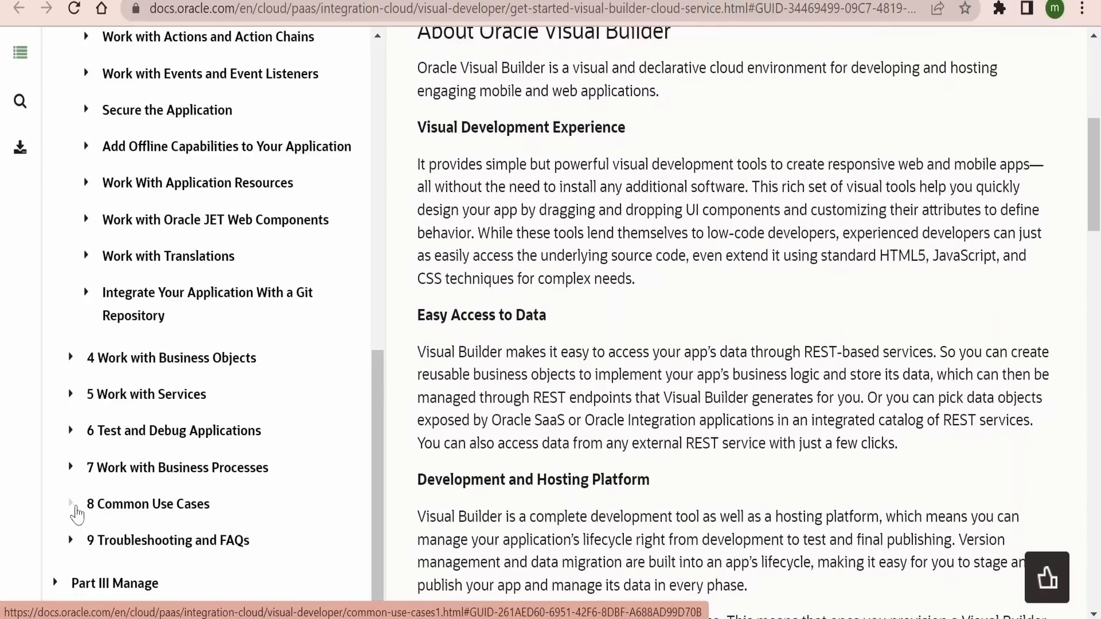
# - Expand chapter 8 Common Use Cases in the table of contents and review its topics
pyautogui.click(72, 505)
pyautogui.scroll(-3, 125, 406)
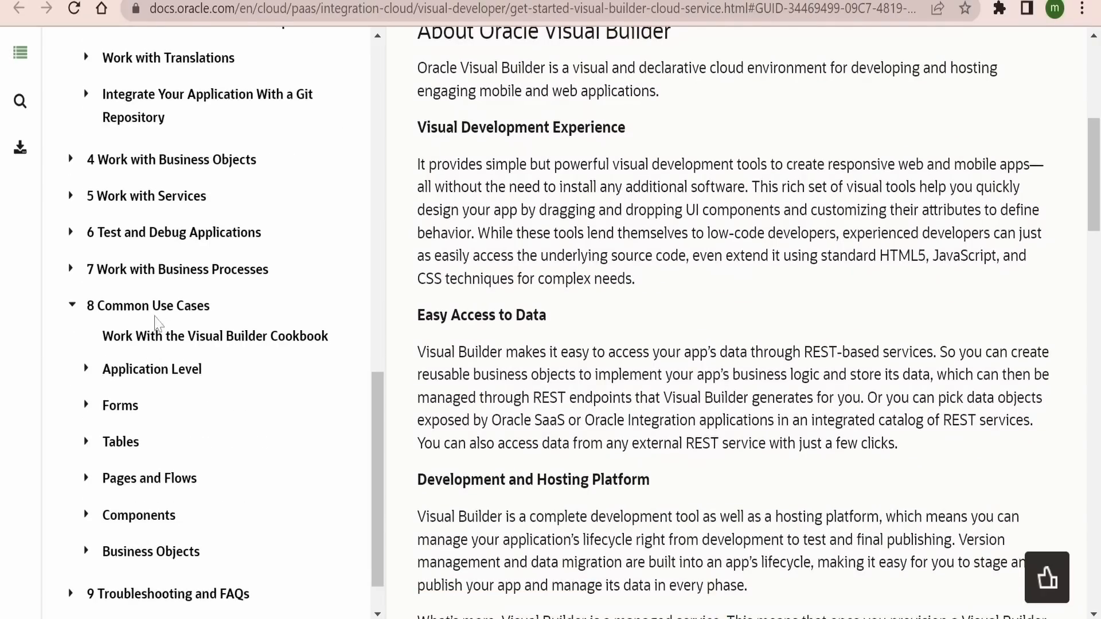
pyautogui.scroll(-1, 194, 347)
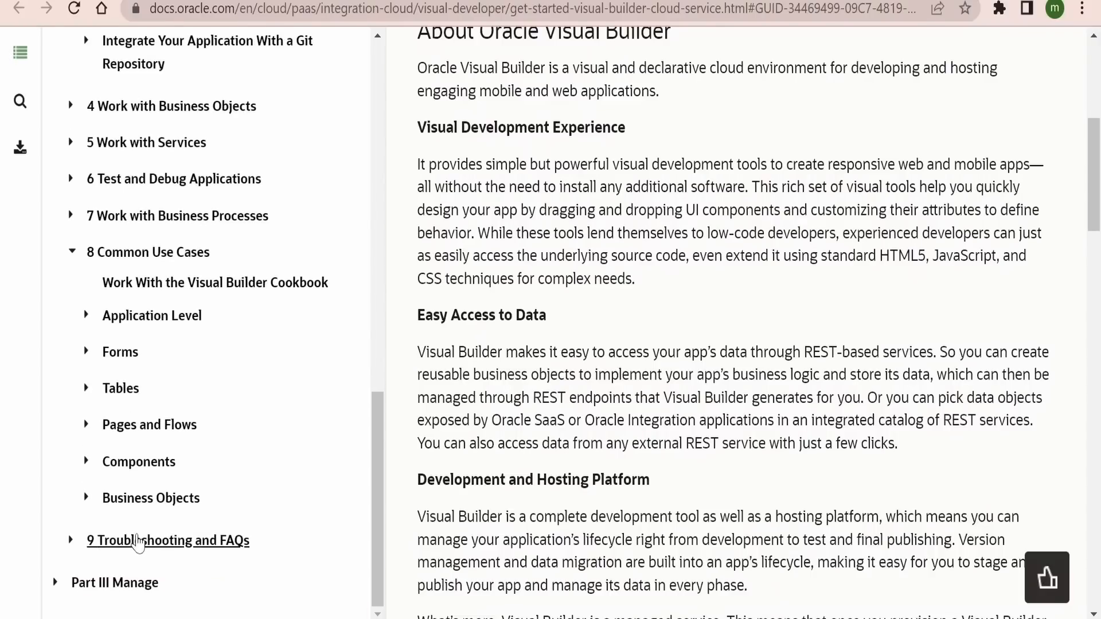
# - Expand Part III Manage in the table of contents and review its chapters
pyautogui.scroll(-3, 86, 574)
pyautogui.click(55, 582)
pyautogui.scroll(-2, 86, 545)
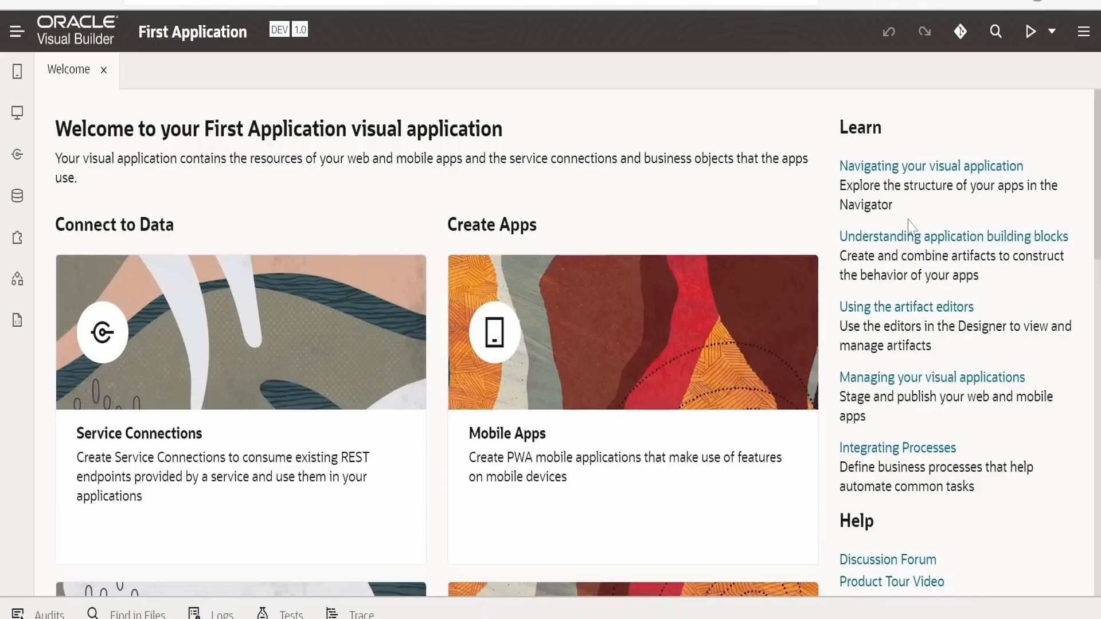
# - In Oracle Visual Builder, close First Application's Welcome page and view its Mobile Apps, Web Apps, Services and Business Objects areas
pyautogui.click(103, 70)
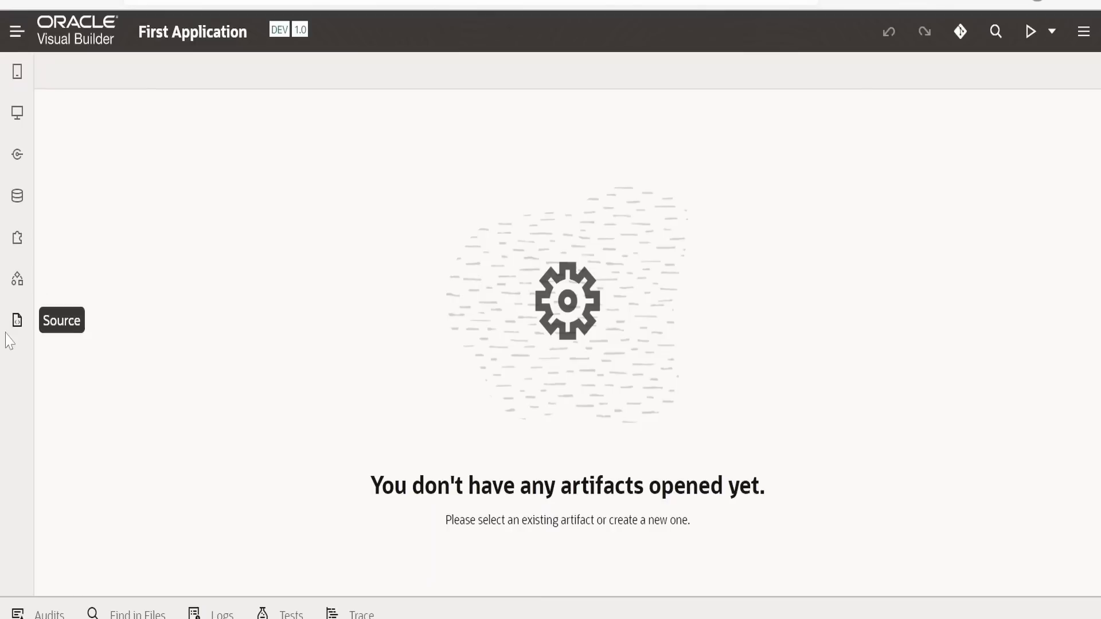
pyautogui.click(16, 80)
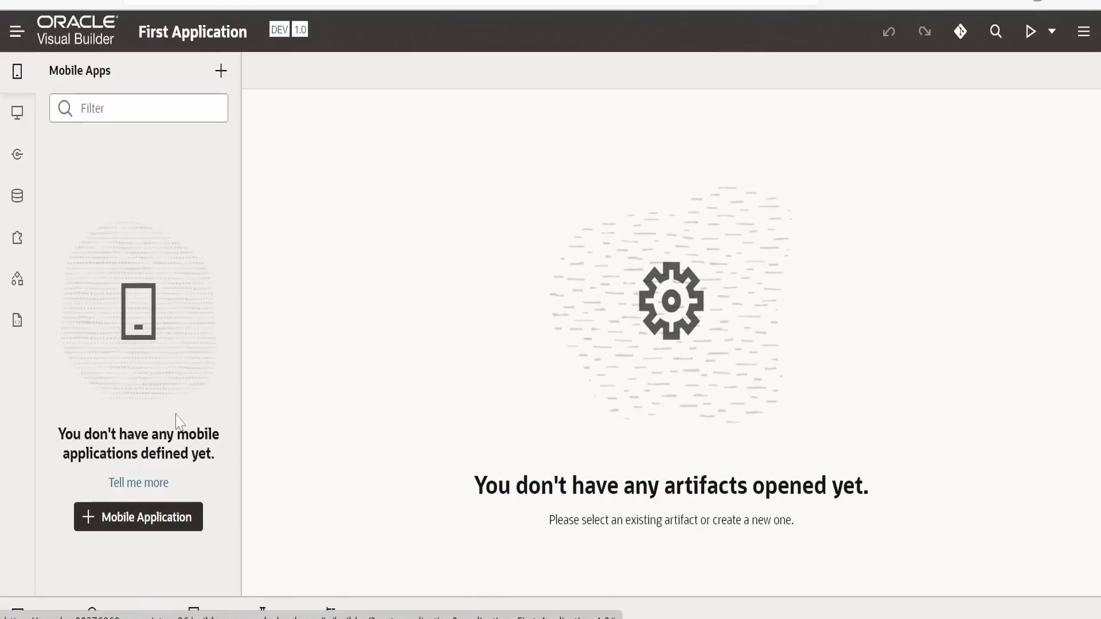
pyautogui.click(18, 121)
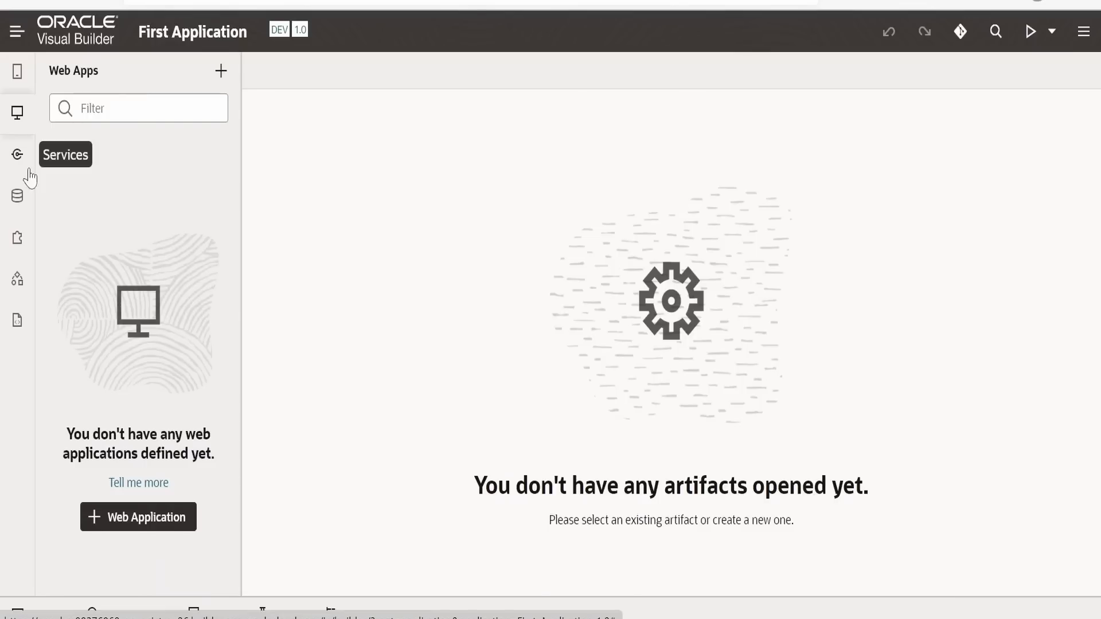
pyautogui.click(18, 156)
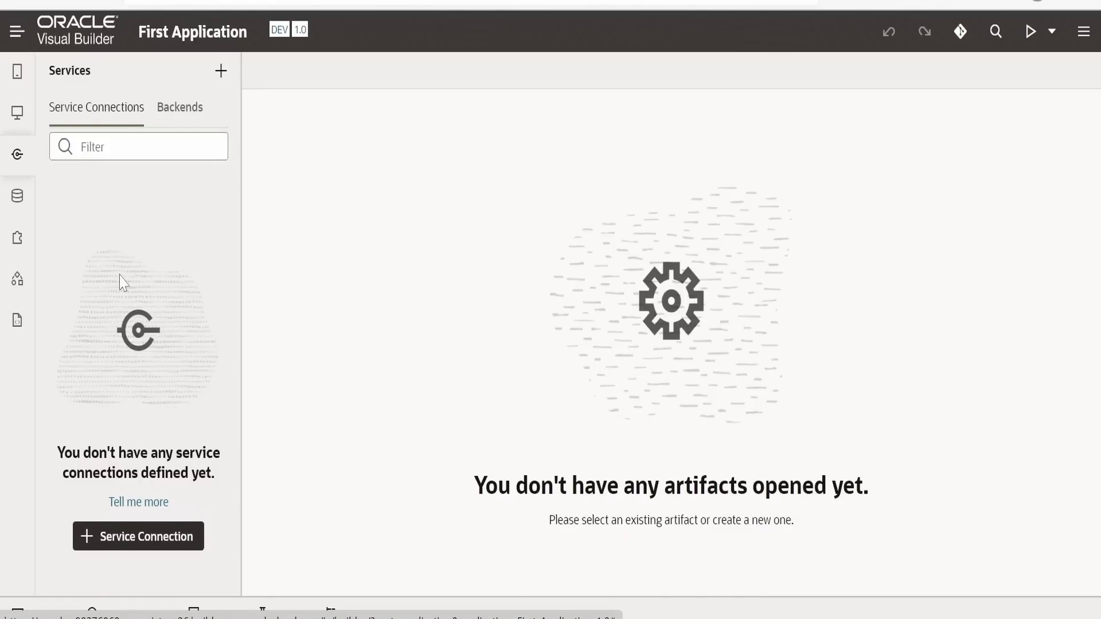
pyautogui.click(12, 195)
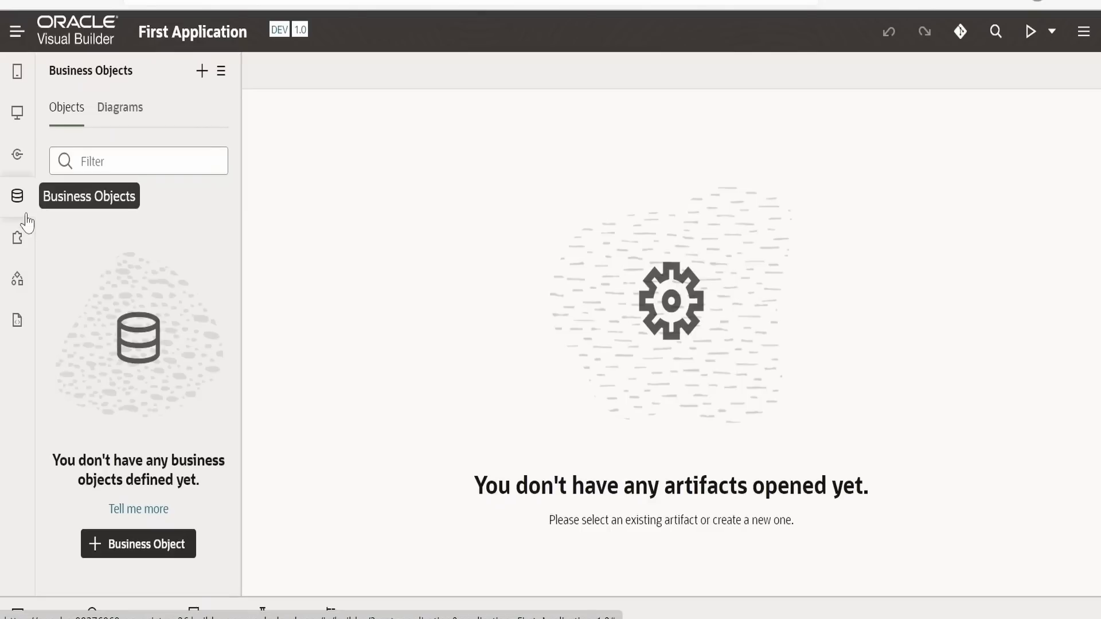
# - Open the application's Components area and browse the catalog of installable components
pyautogui.click(17, 243)
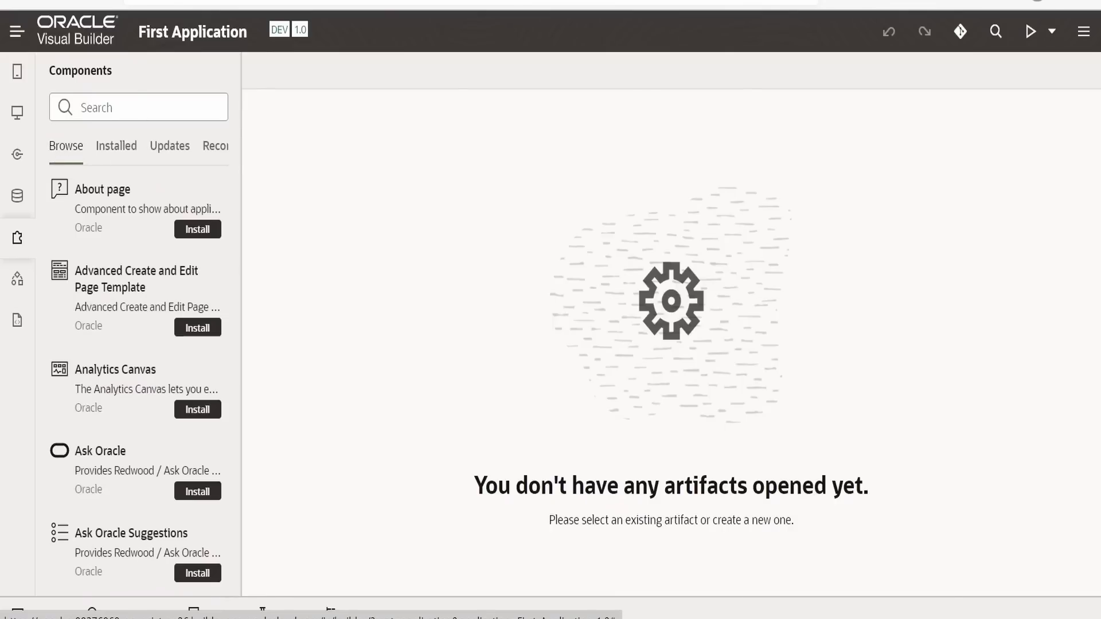
pyautogui.scroll(-7, 189, 499)
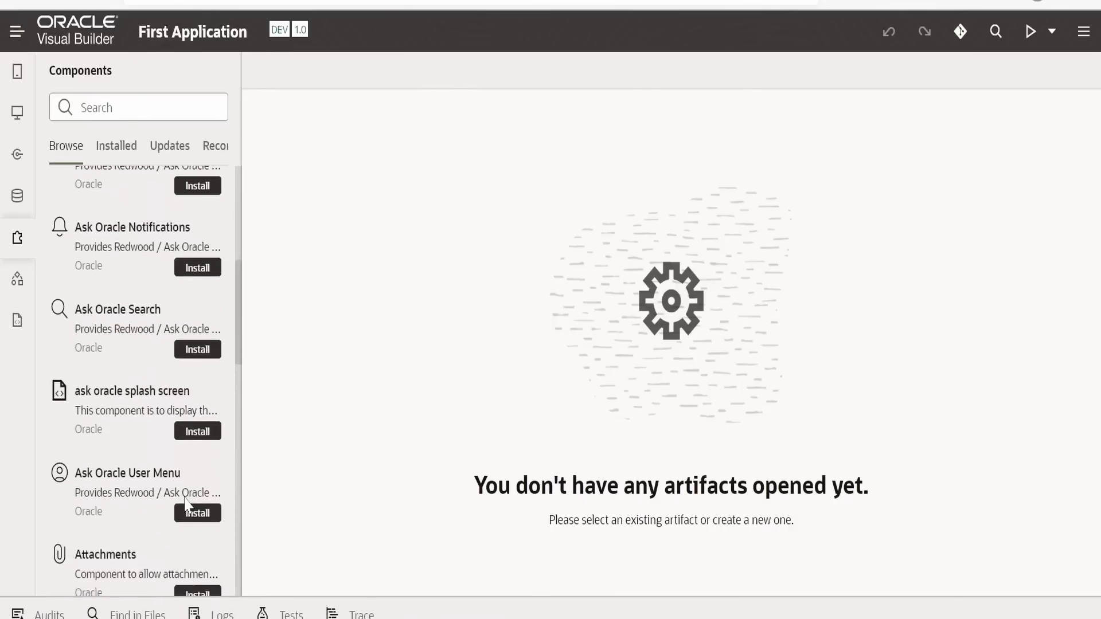
pyautogui.scroll(-10, 184, 502)
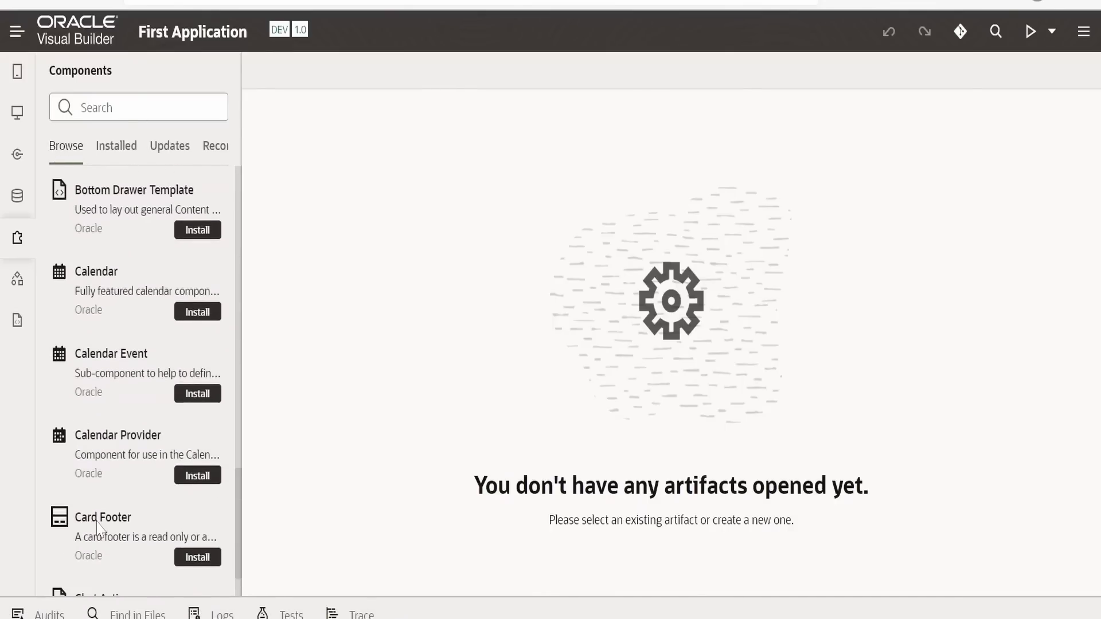
pyautogui.scroll(-2, 99, 513)
pyautogui.scroll(-5, 106, 519)
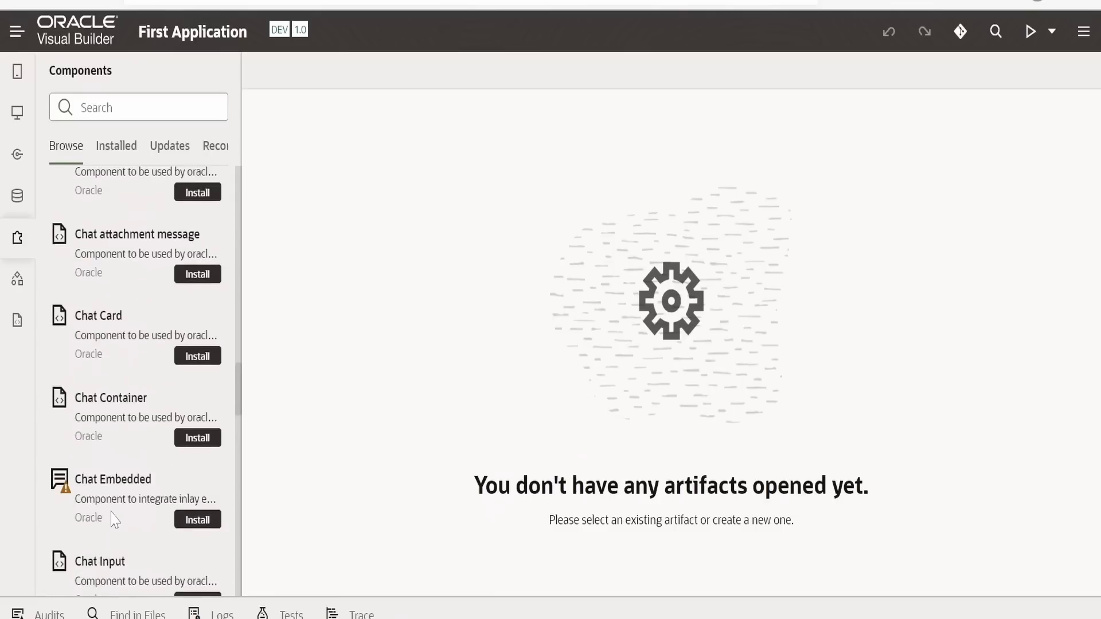
pyautogui.scroll(7, 115, 402)
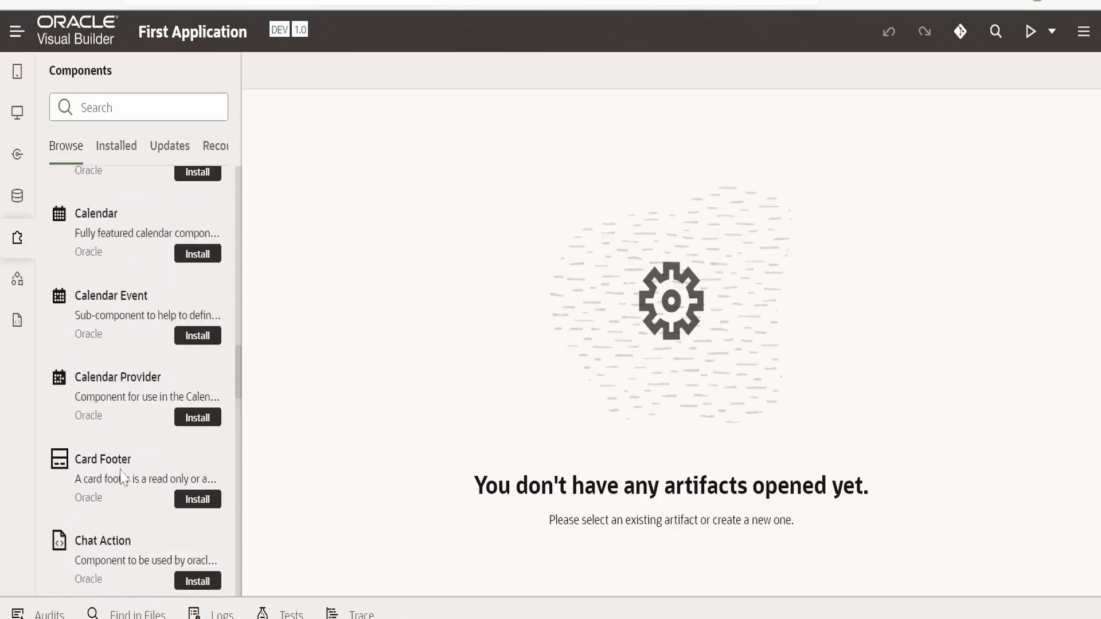
# - Check the application's installed components and its available component updates
pyautogui.click(117, 148)
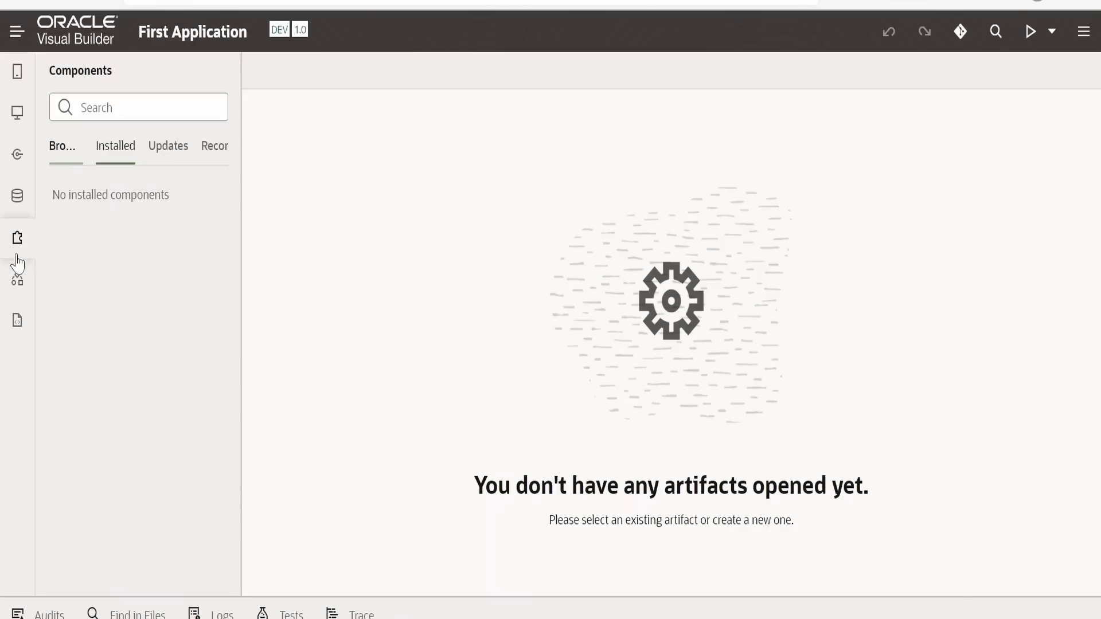
pyautogui.click(17, 238)
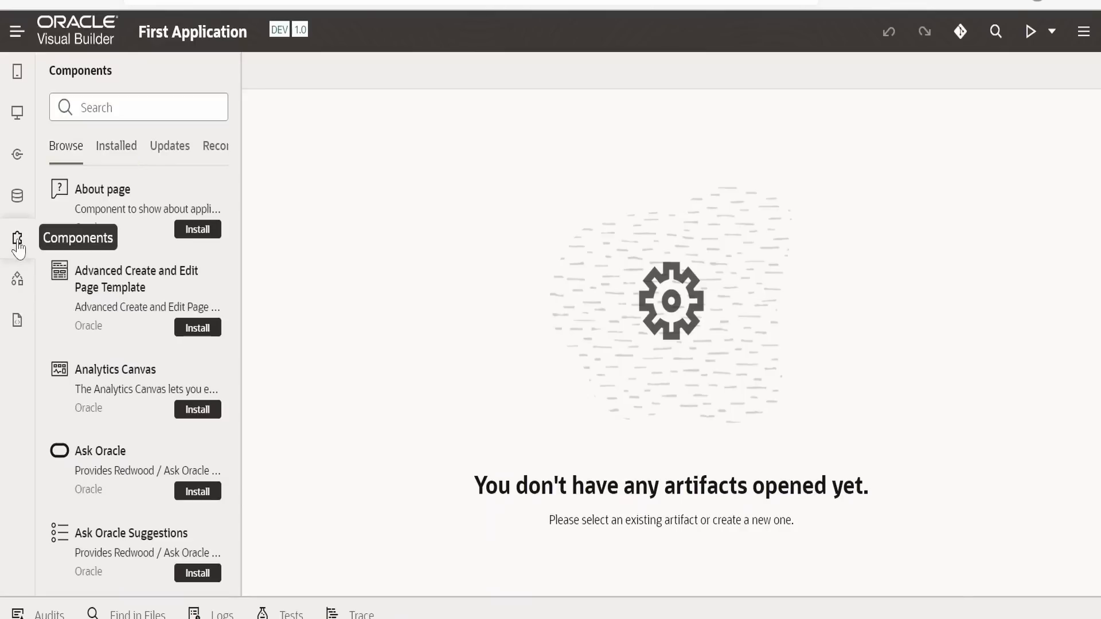
pyautogui.click(156, 153)
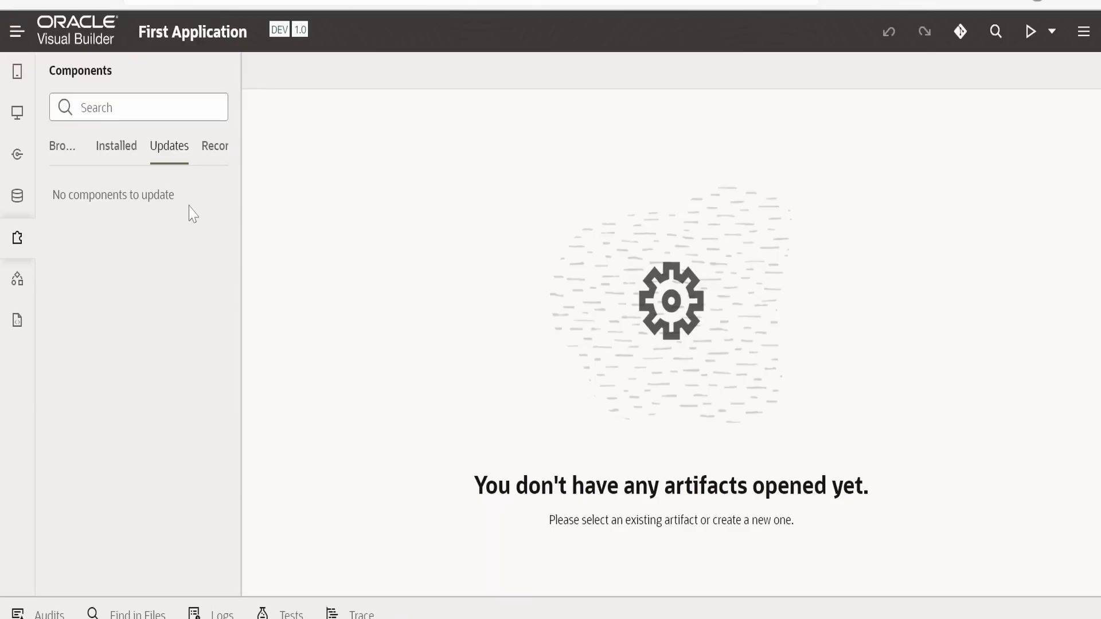
# - View the recommended components and the application's Processes area
pyautogui.click(216, 150)
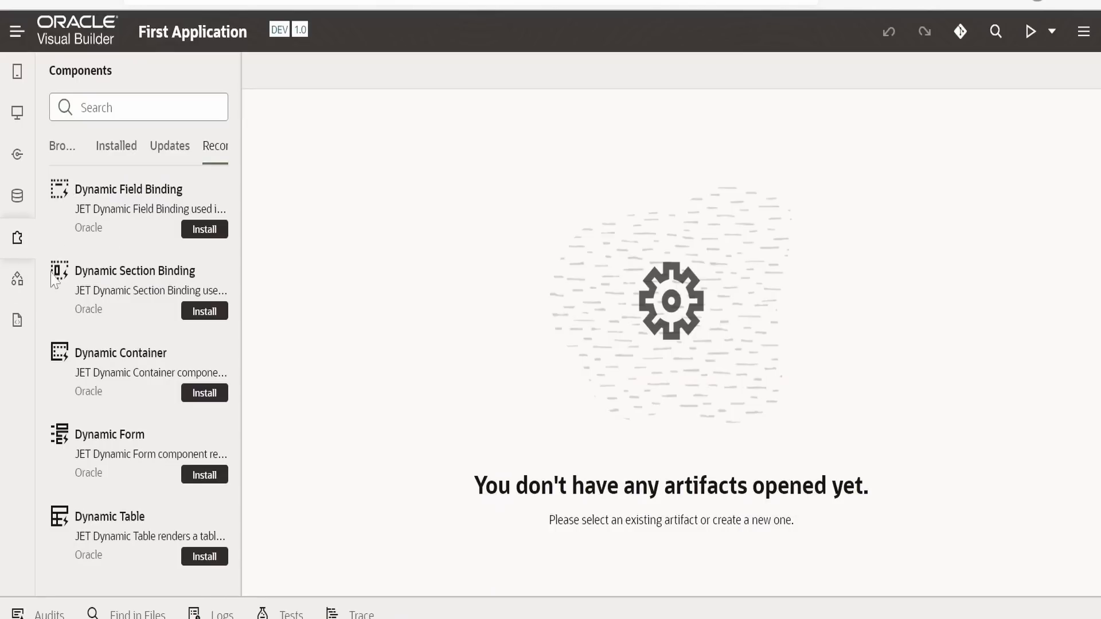
pyautogui.click(18, 280)
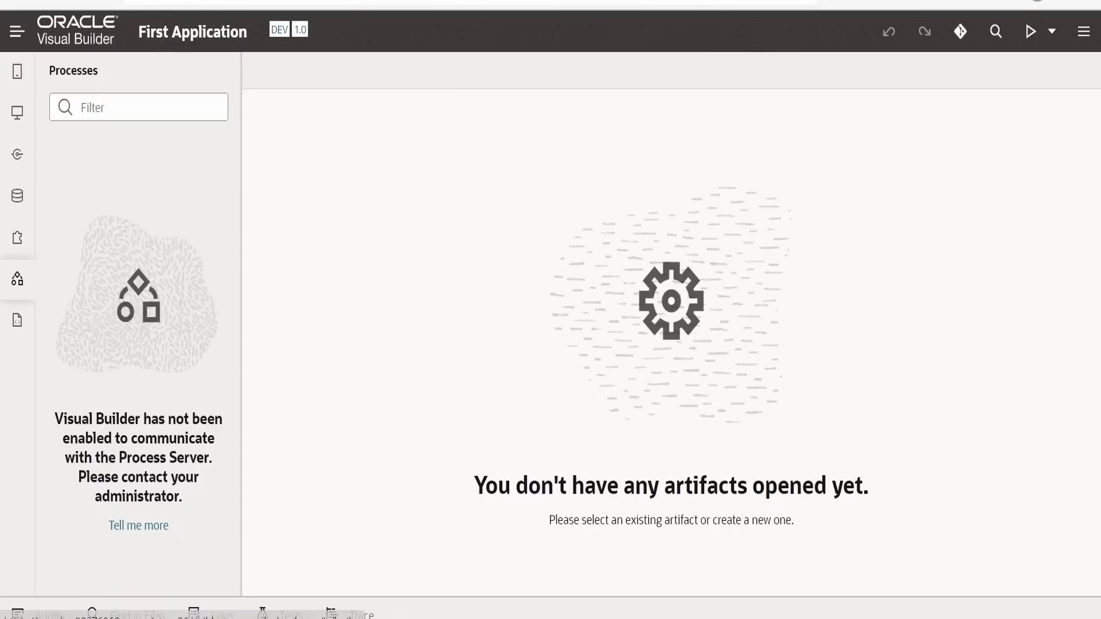
# - Open visual-application.json among the application's source files, collapse dynamicLayouts and expand the settings folder
pyautogui.click(17, 333)
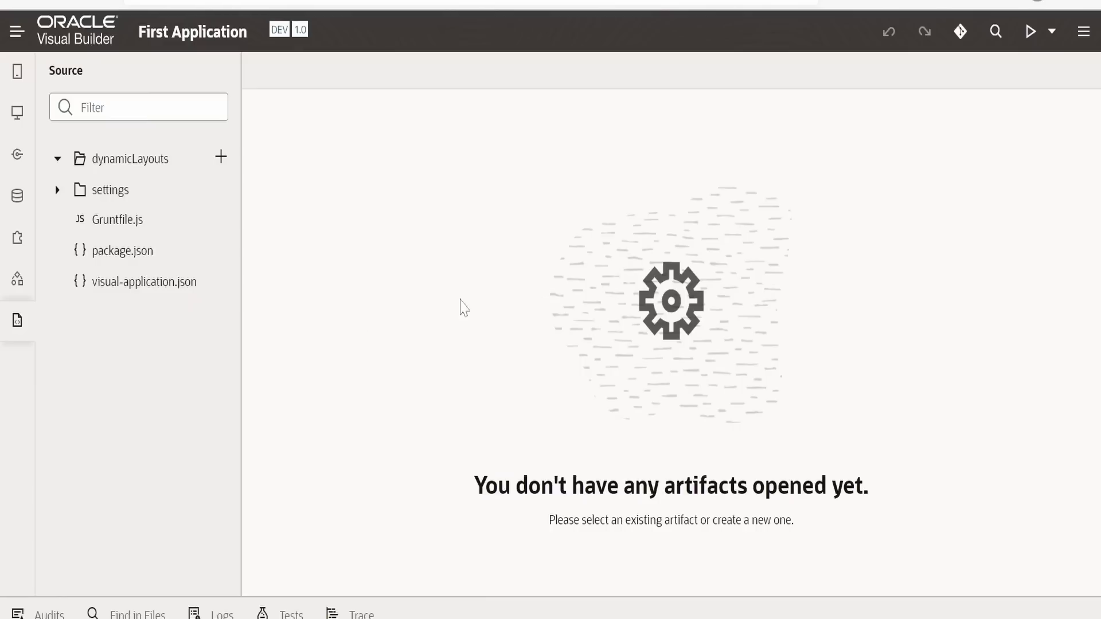
pyautogui.click(160, 285)
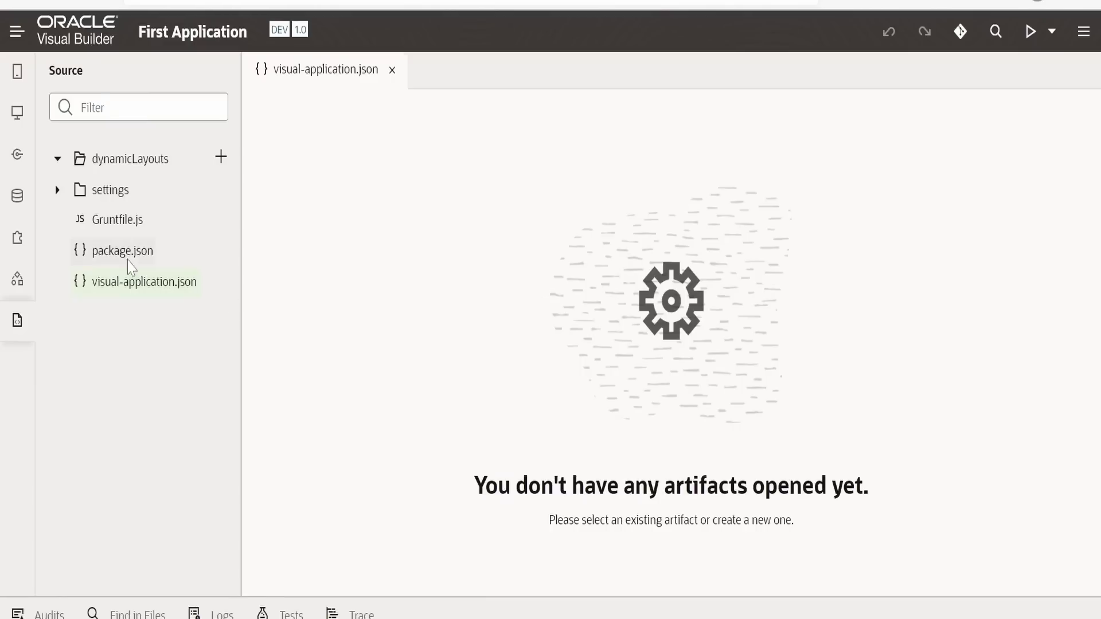
pyautogui.click(57, 159)
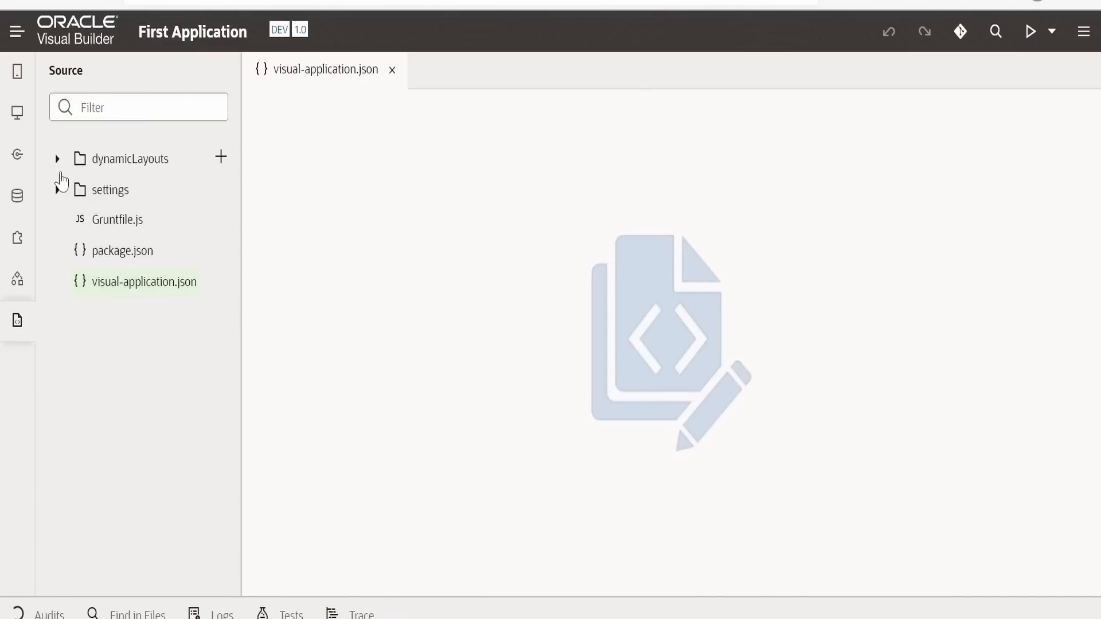
pyautogui.click(80, 195)
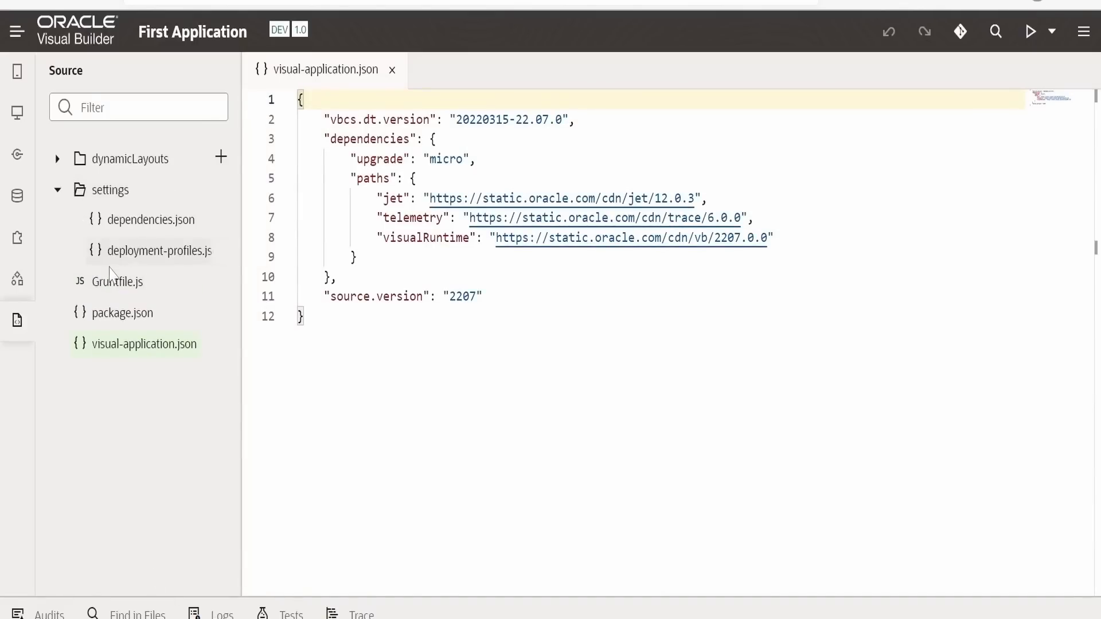
# - Review the application's options and the main navigation entries such as All Applications, Settings and Certificates
pyautogui.click(1029, 39)
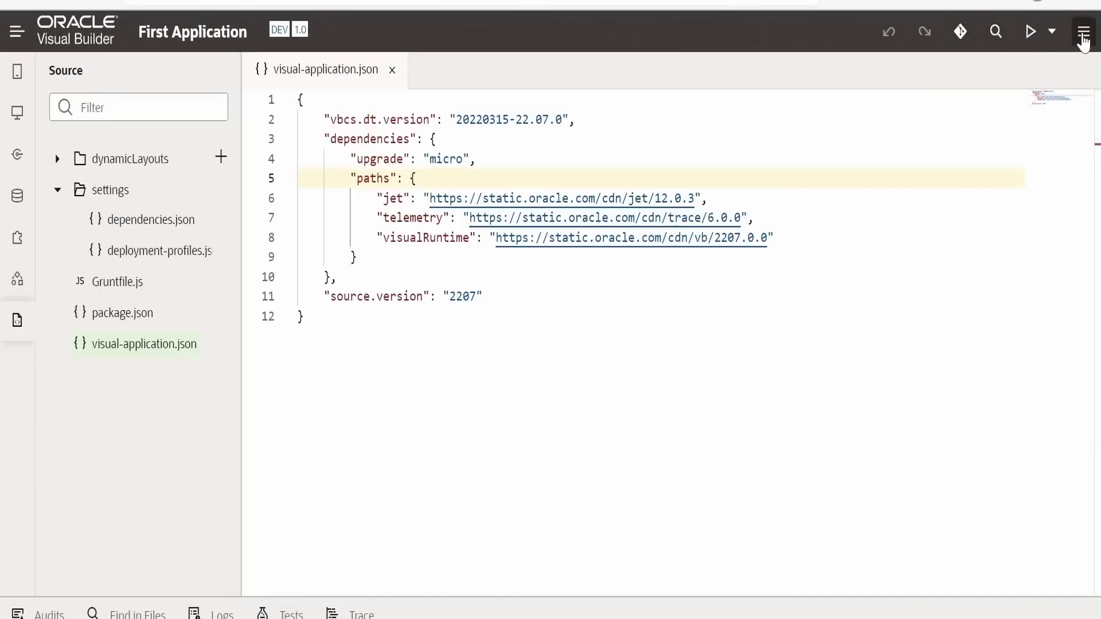
pyautogui.click(1084, 32)
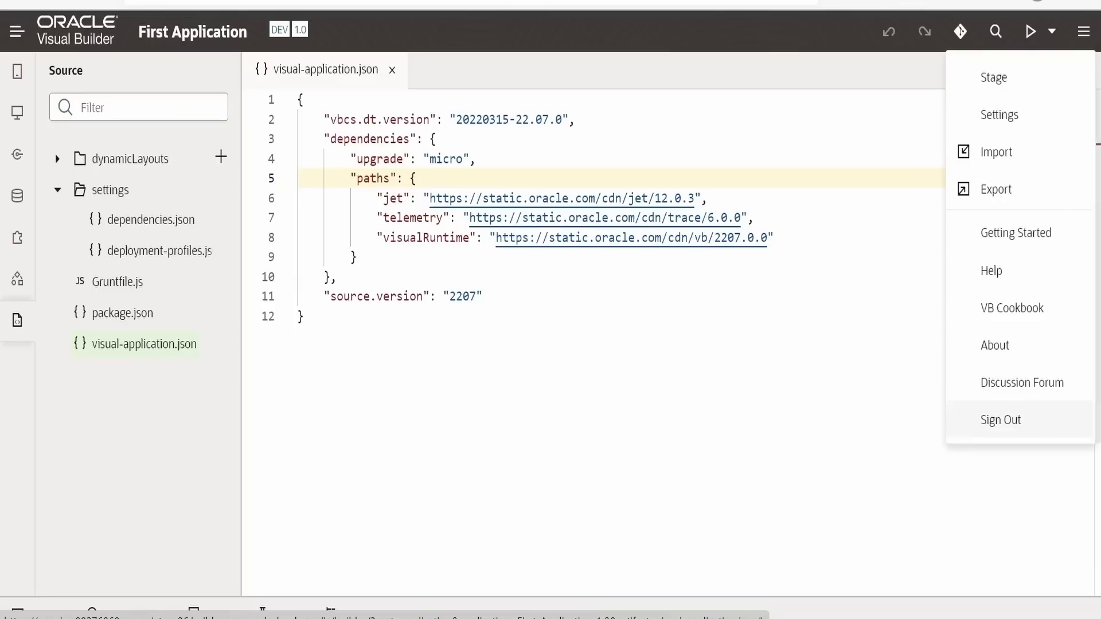
pyautogui.click(17, 31)
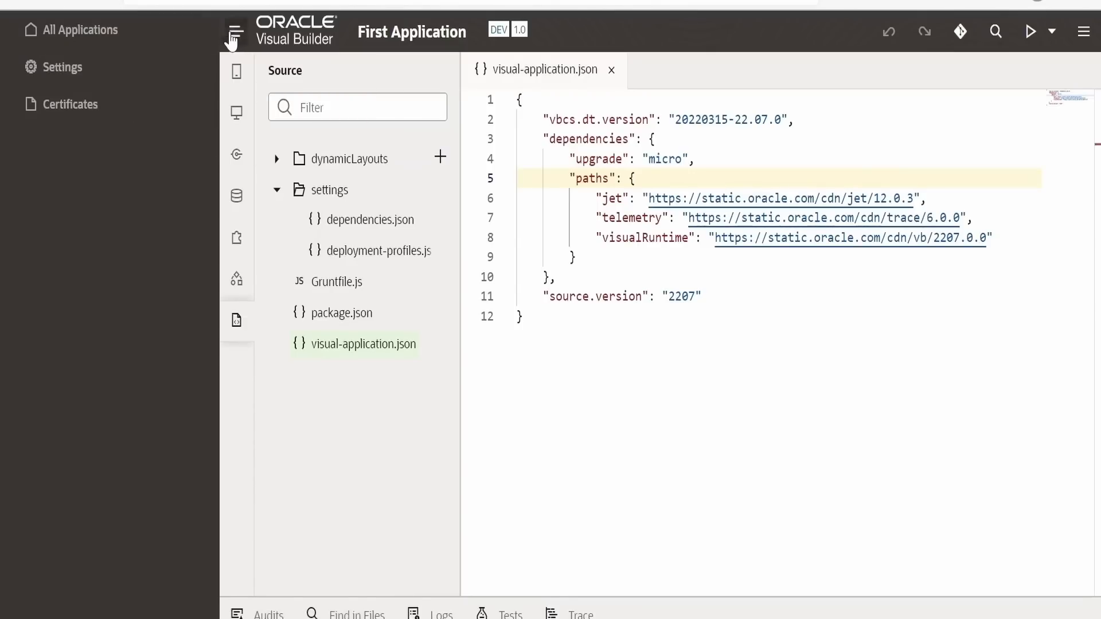
pyautogui.click(237, 33)
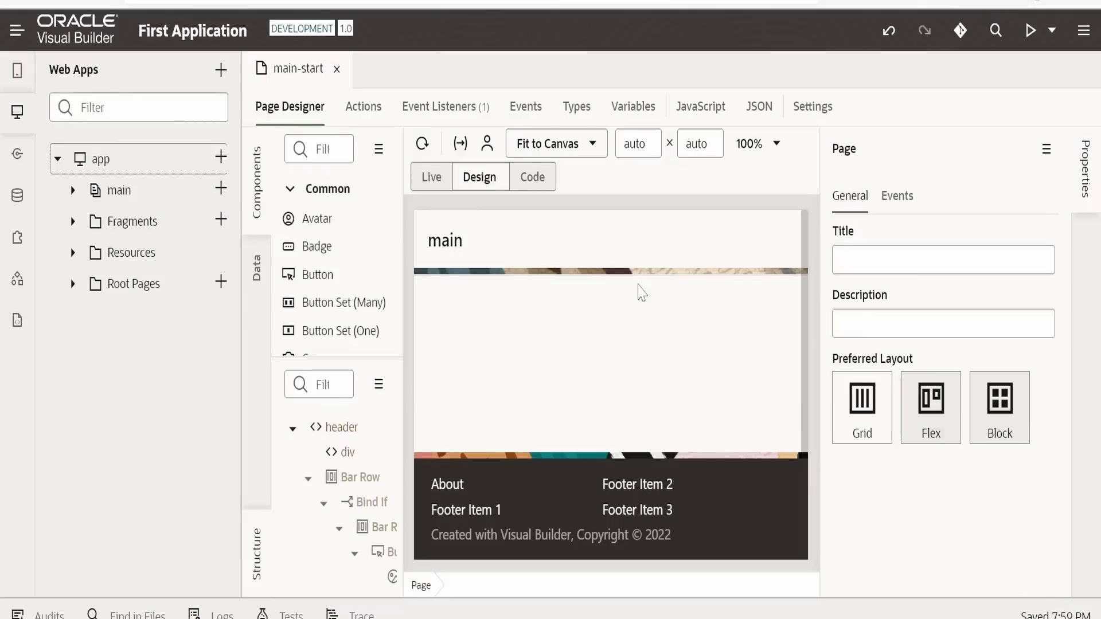
# - Open the main-start page under the web app's main flow and view the options for creating a type
pyautogui.click(73, 190)
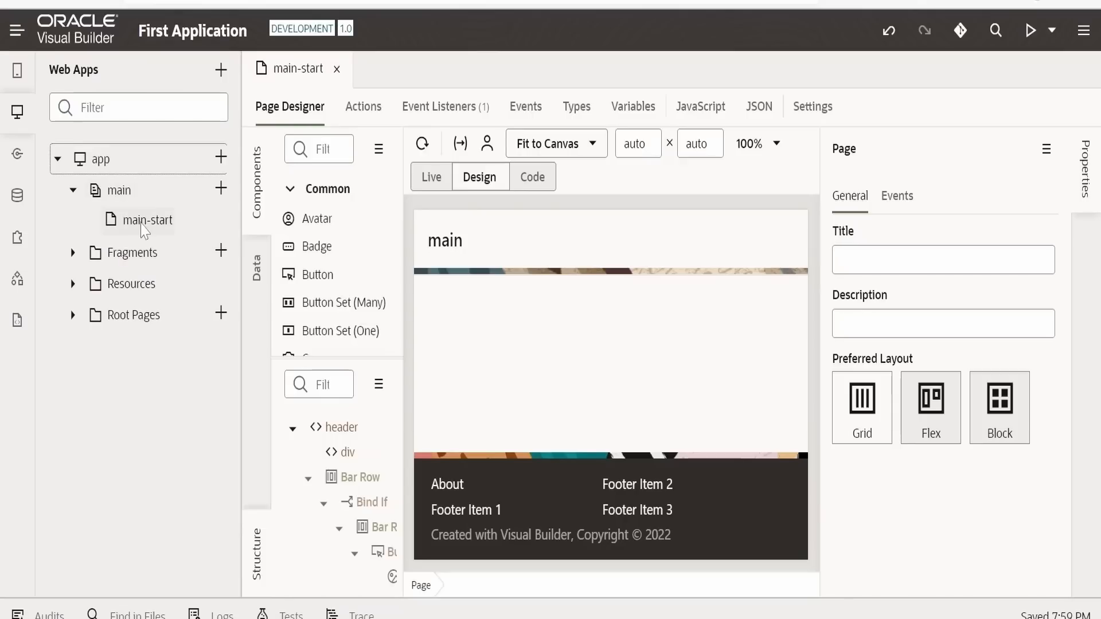
pyautogui.click(145, 223)
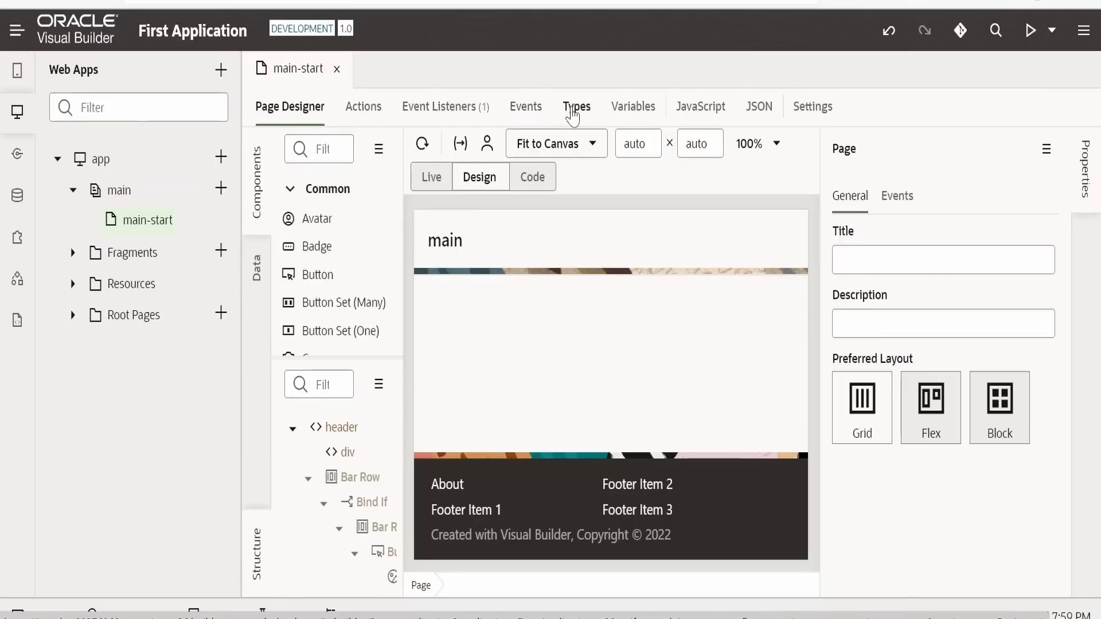
pyautogui.click(573, 117)
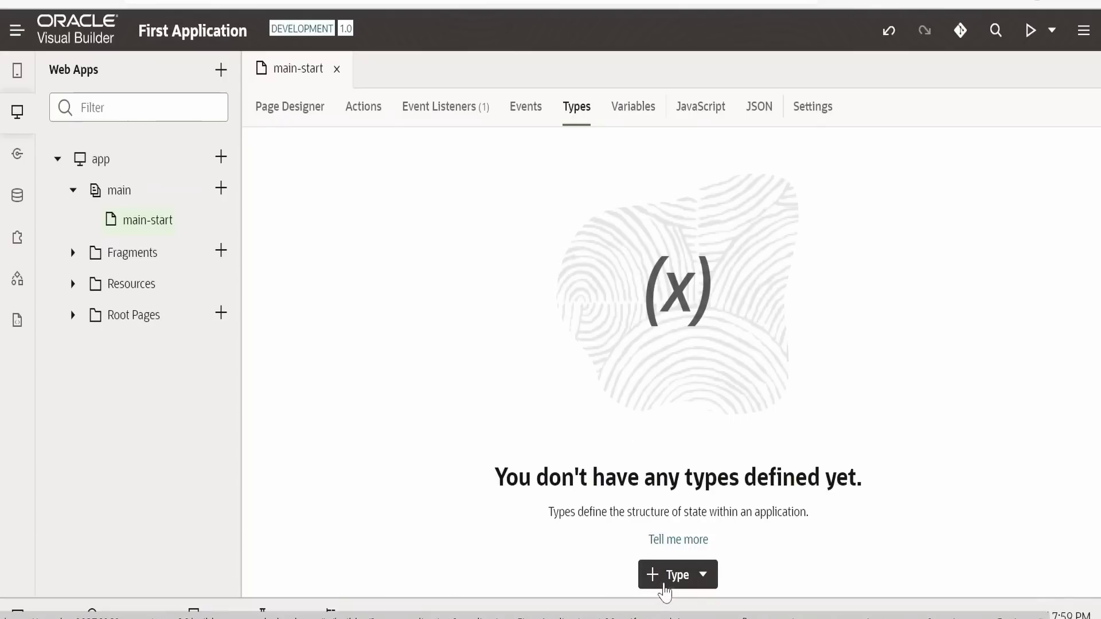
pyautogui.click(665, 579)
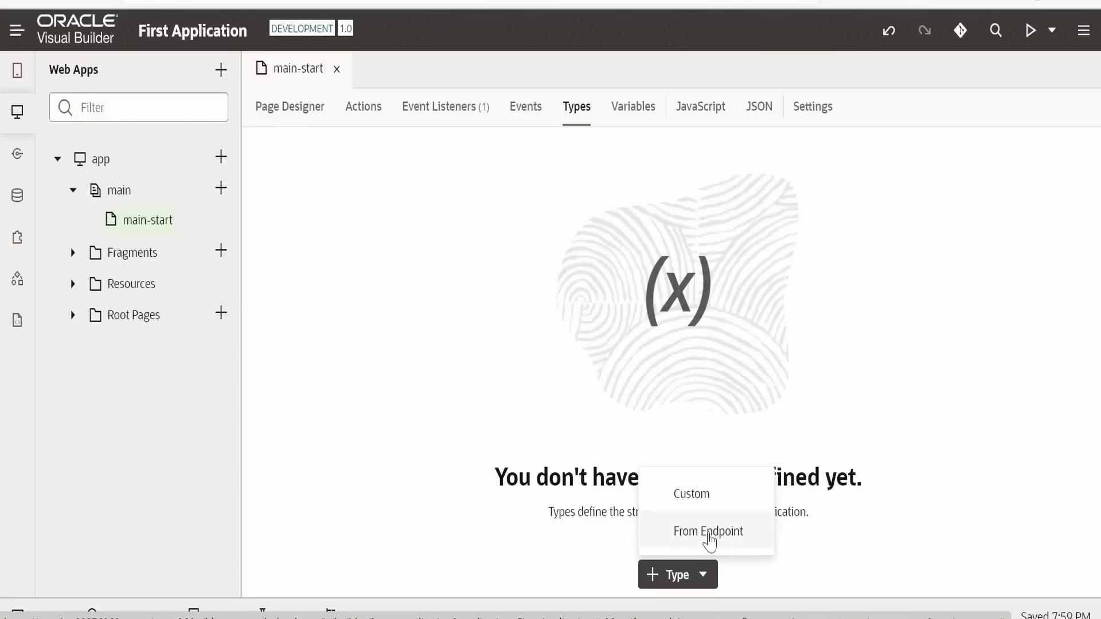
# - Review the main-start page's variable creation form and its available data types, and dismiss it without creating a variable
pyautogui.click(643, 120)
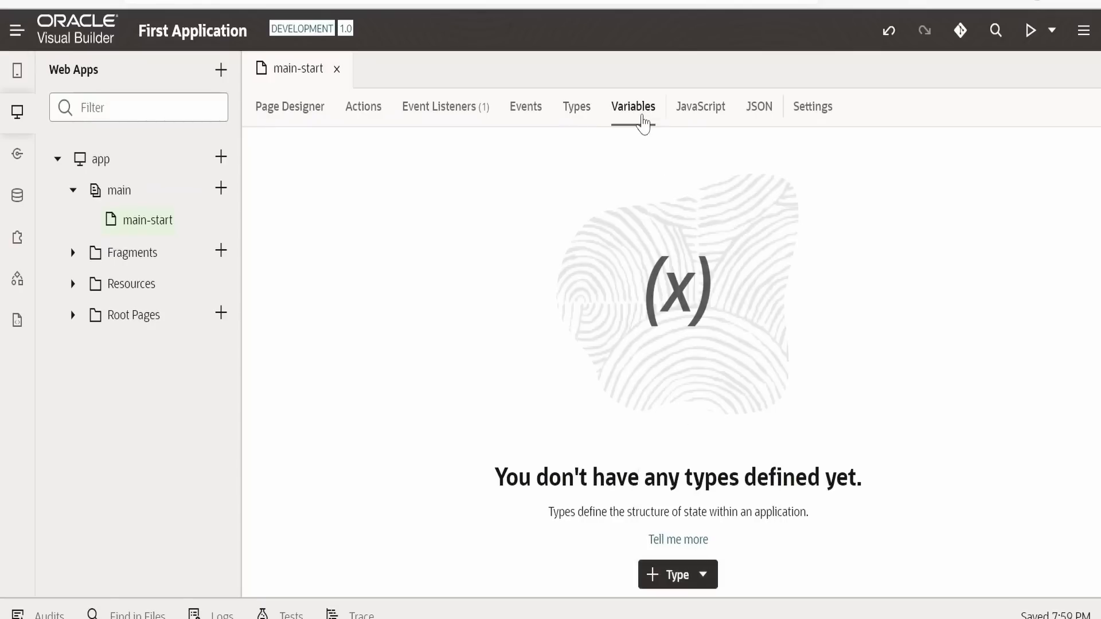
pyautogui.click(696, 585)
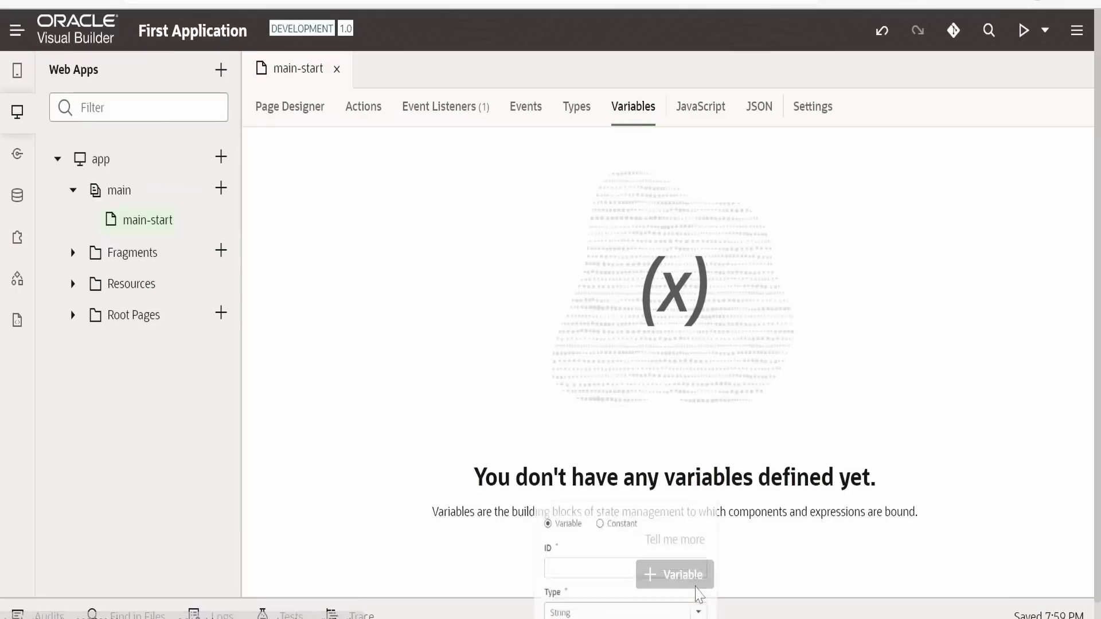
pyautogui.click(583, 596)
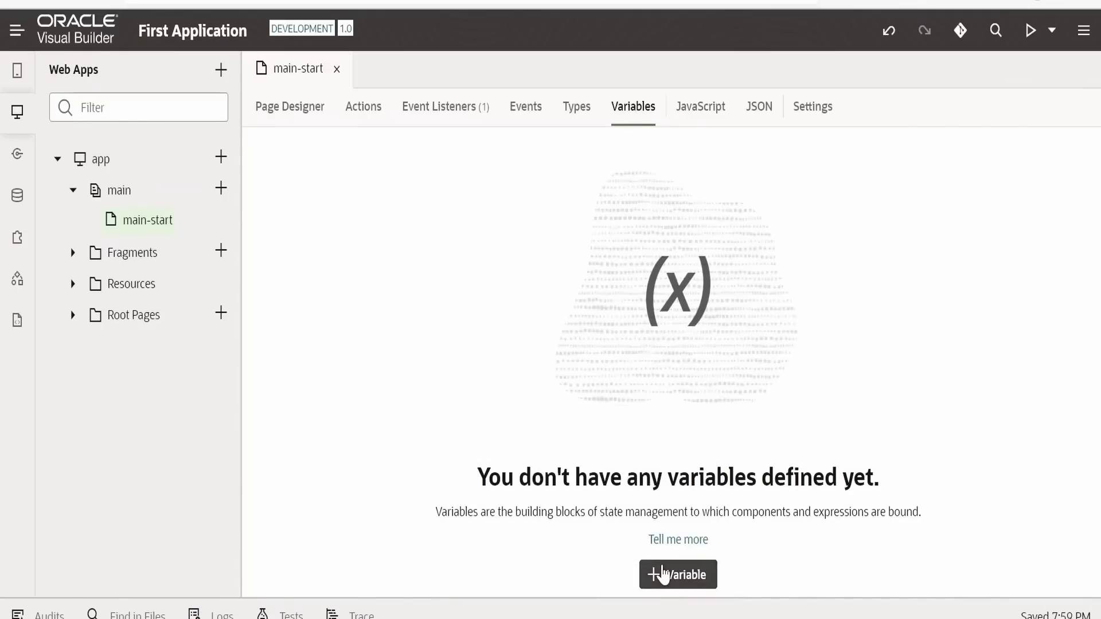
pyautogui.click(664, 573)
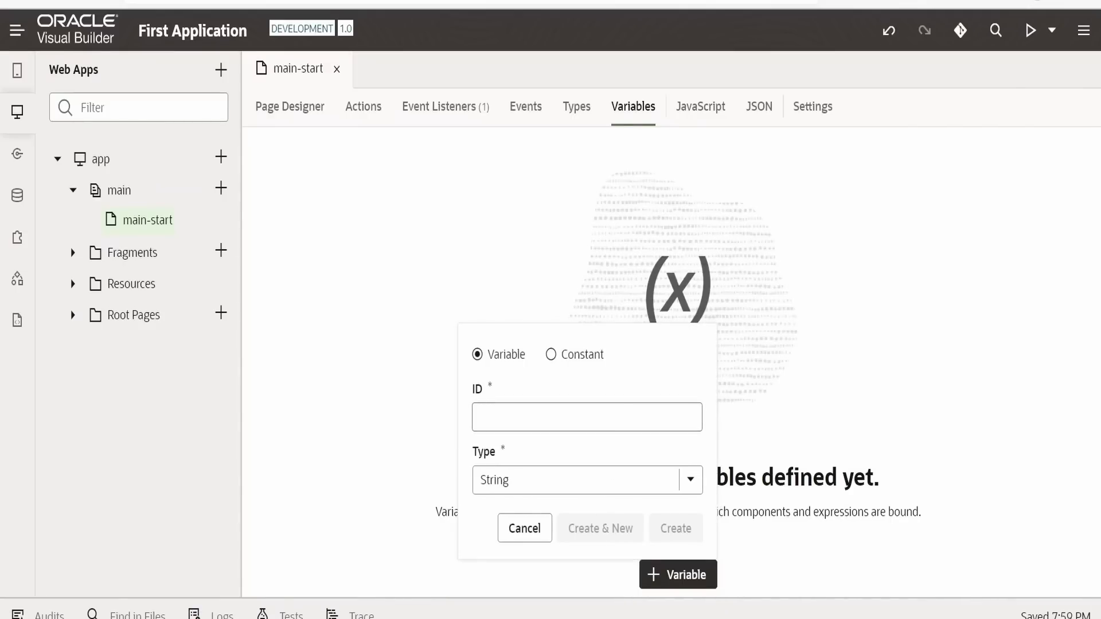
pyautogui.click(545, 480)
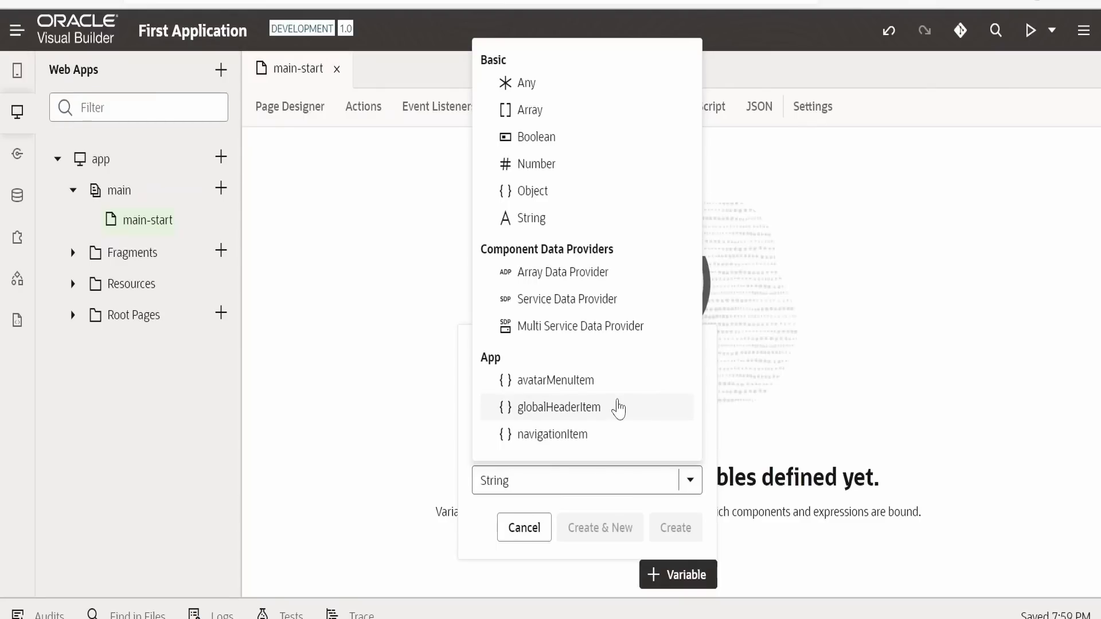
pyautogui.click(839, 349)
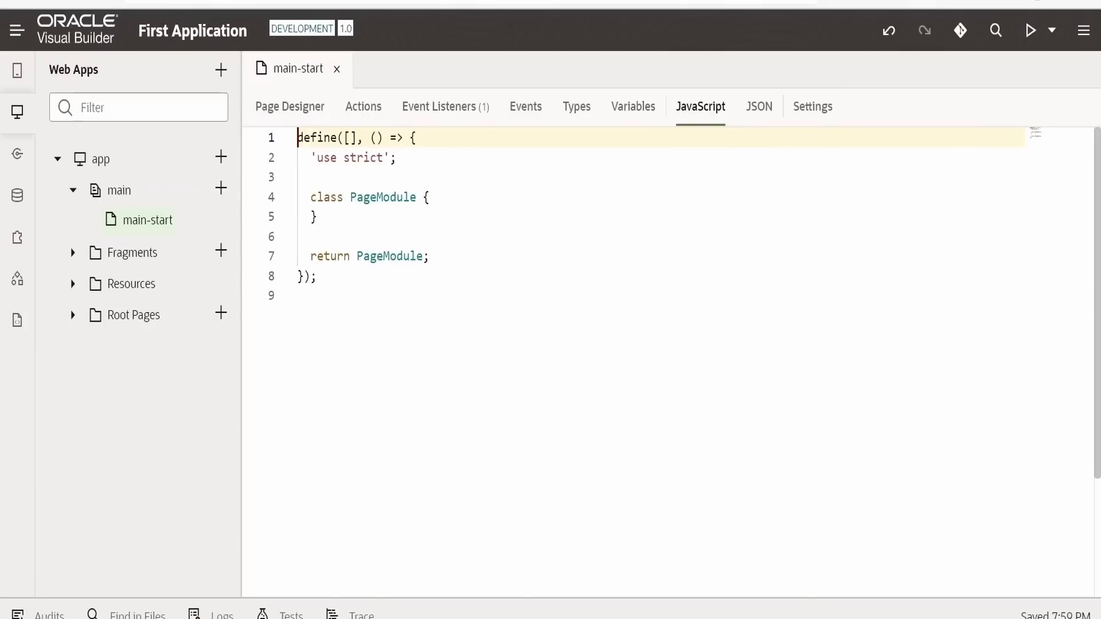
# - View the main-start page's JSON definition and its general, imports and translations settings
pyautogui.click(755, 108)
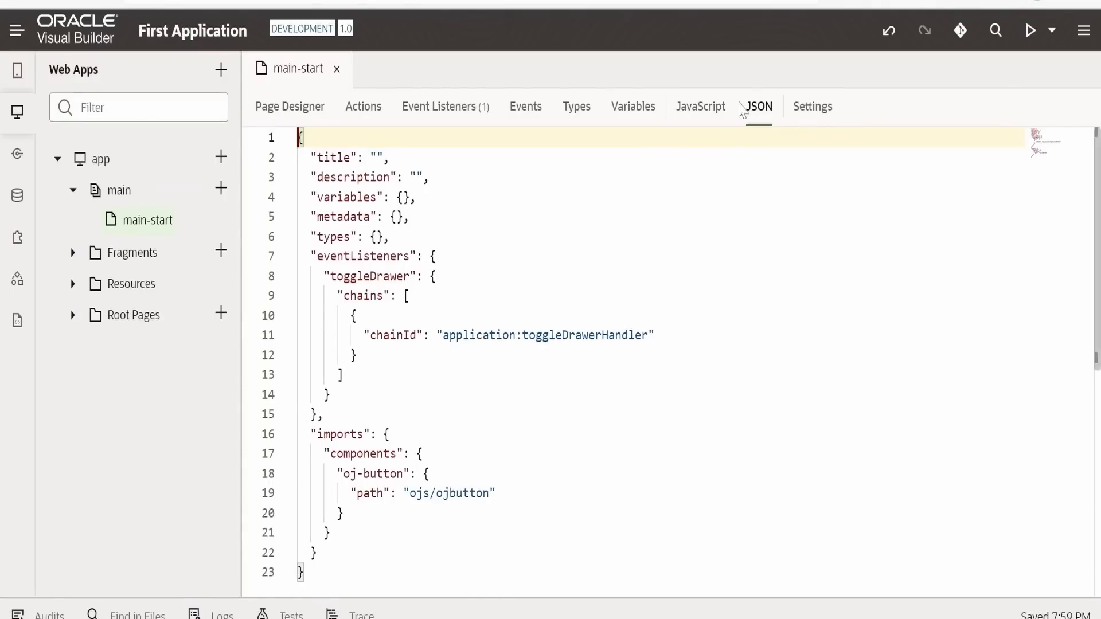
pyautogui.click(799, 109)
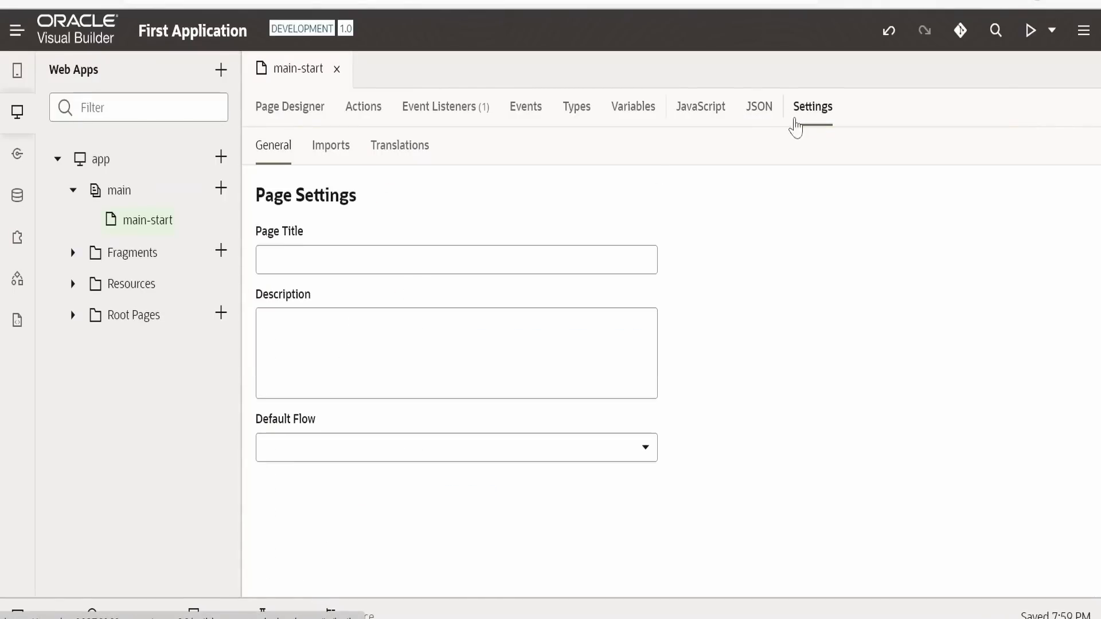
pyautogui.click(342, 152)
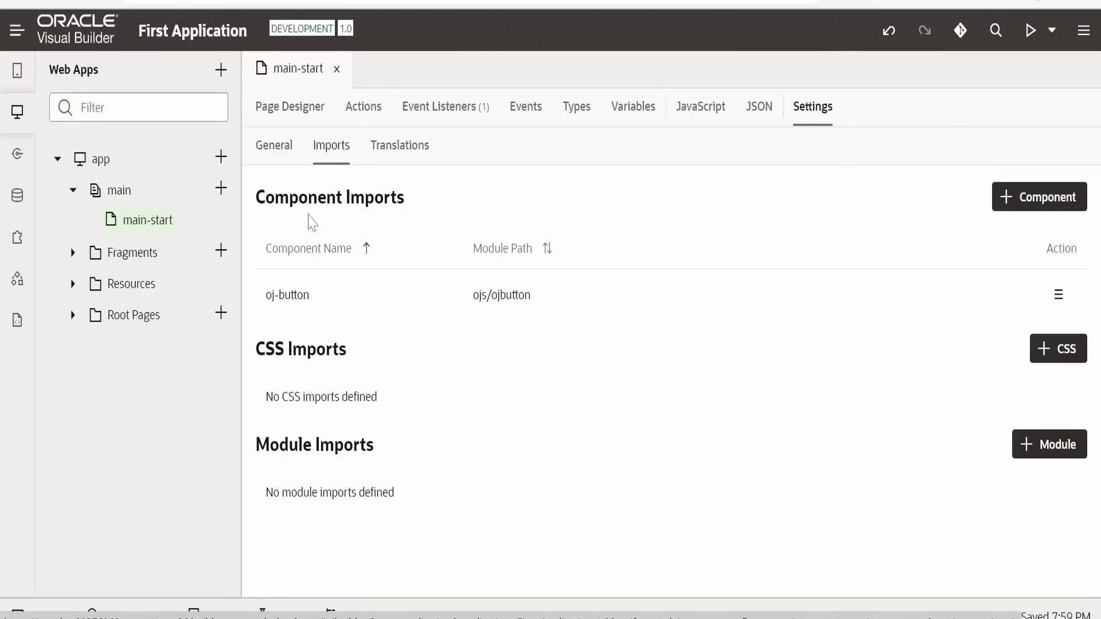
pyautogui.click(384, 151)
# - Expand the web app's Fragments and Resources folders and return the main-start page to its Page Designer view
pyautogui.click(71, 259)
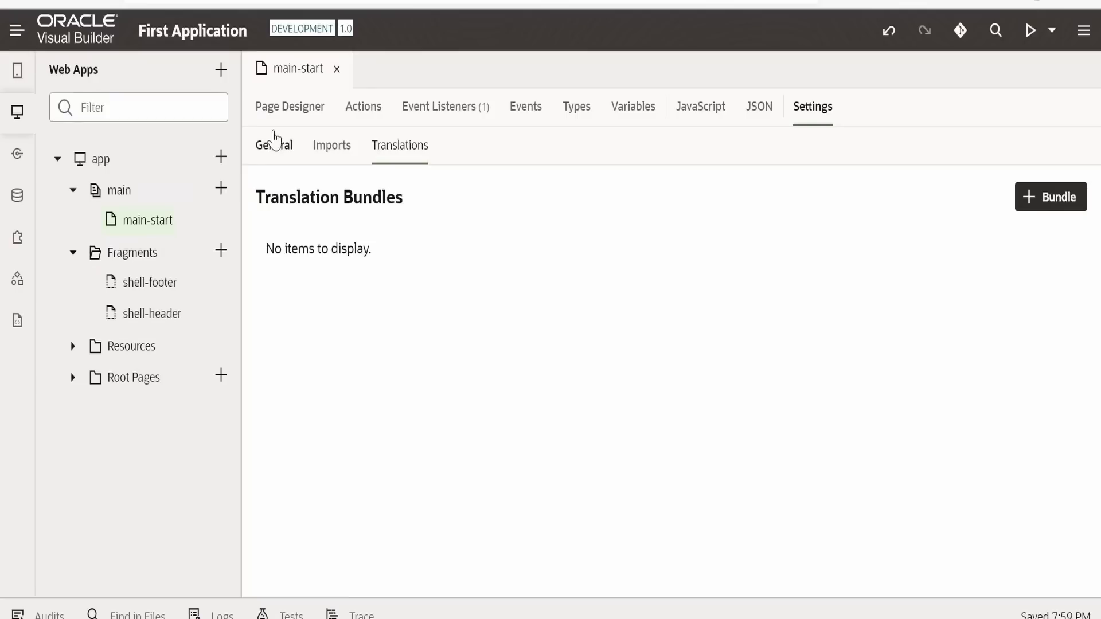
pyautogui.click(280, 115)
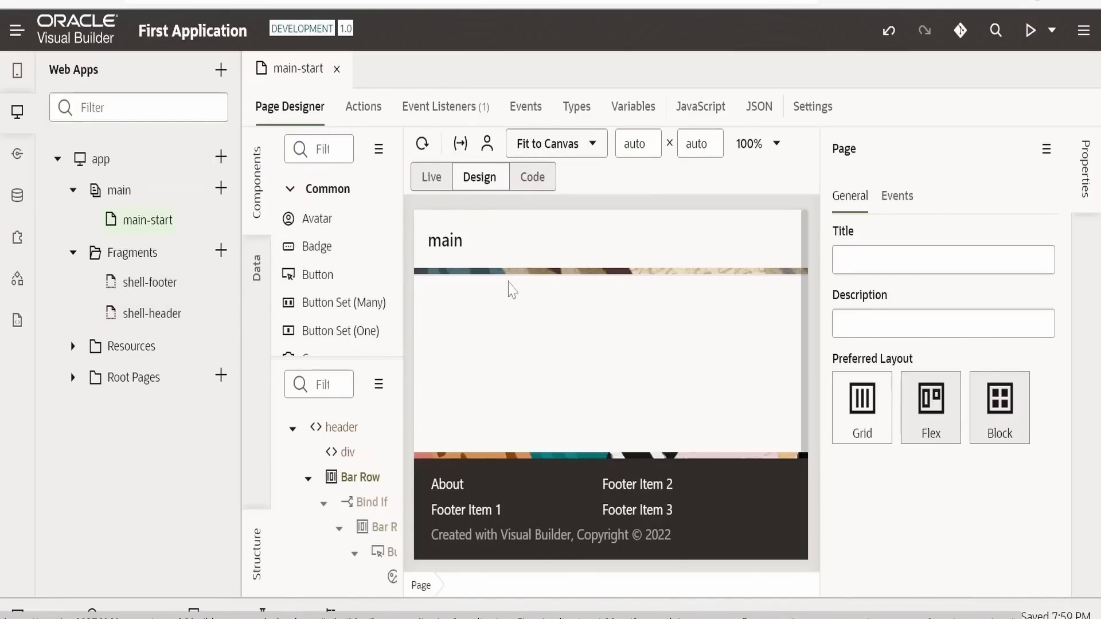
pyautogui.click(74, 346)
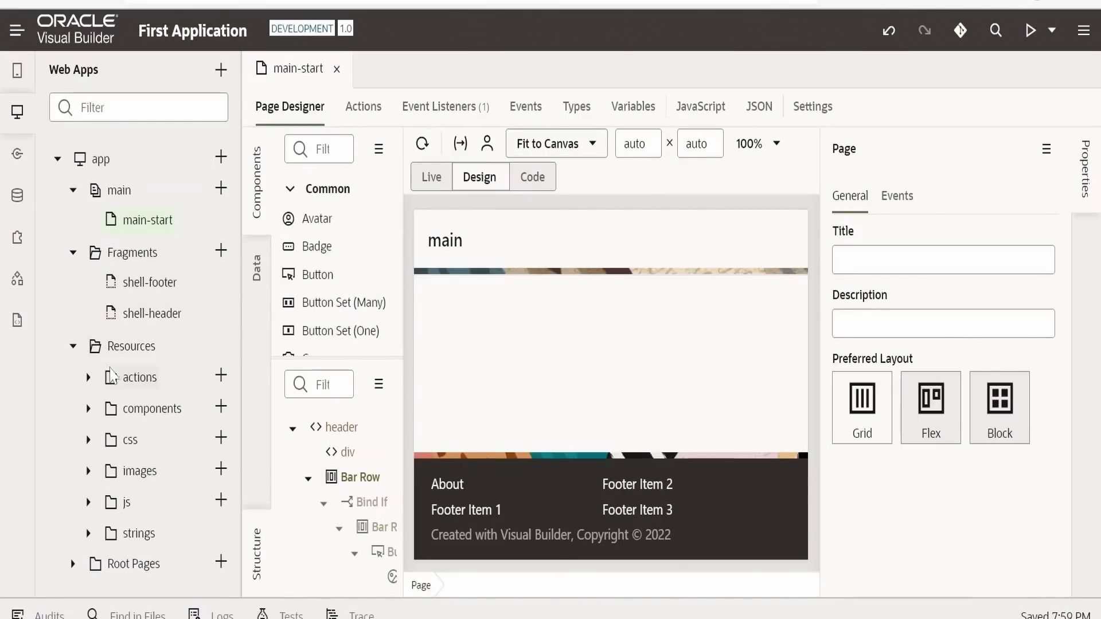
# - Expand the actions, components, css and images resource folders and open app.css
pyautogui.click(88, 408)
pyautogui.click(89, 377)
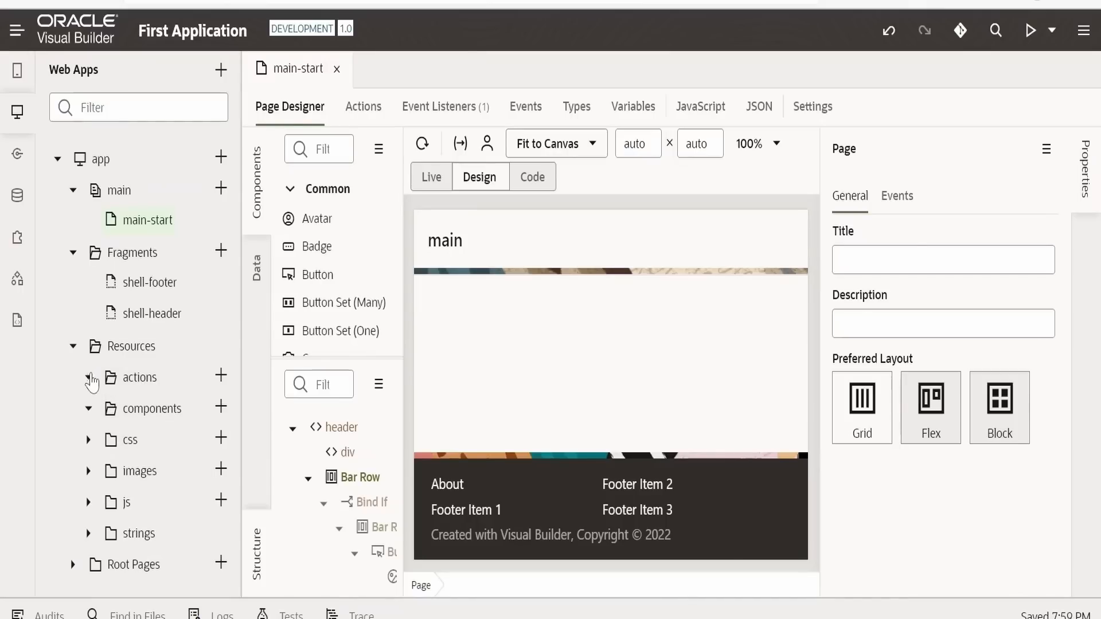
pyautogui.click(88, 440)
pyautogui.scroll(-1, 126, 395)
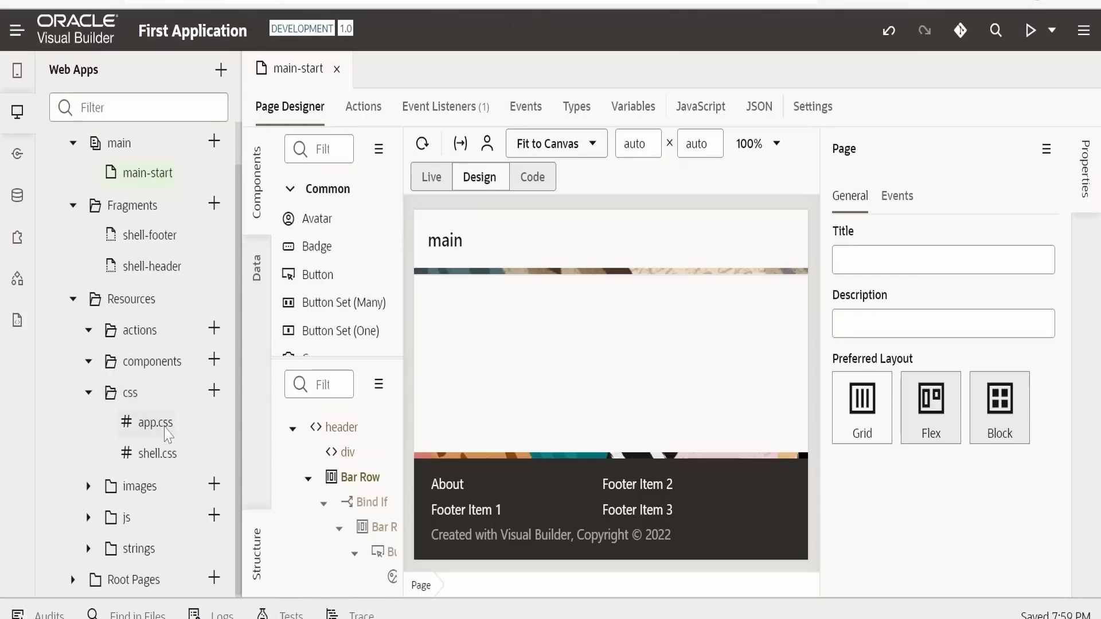
pyautogui.click(155, 424)
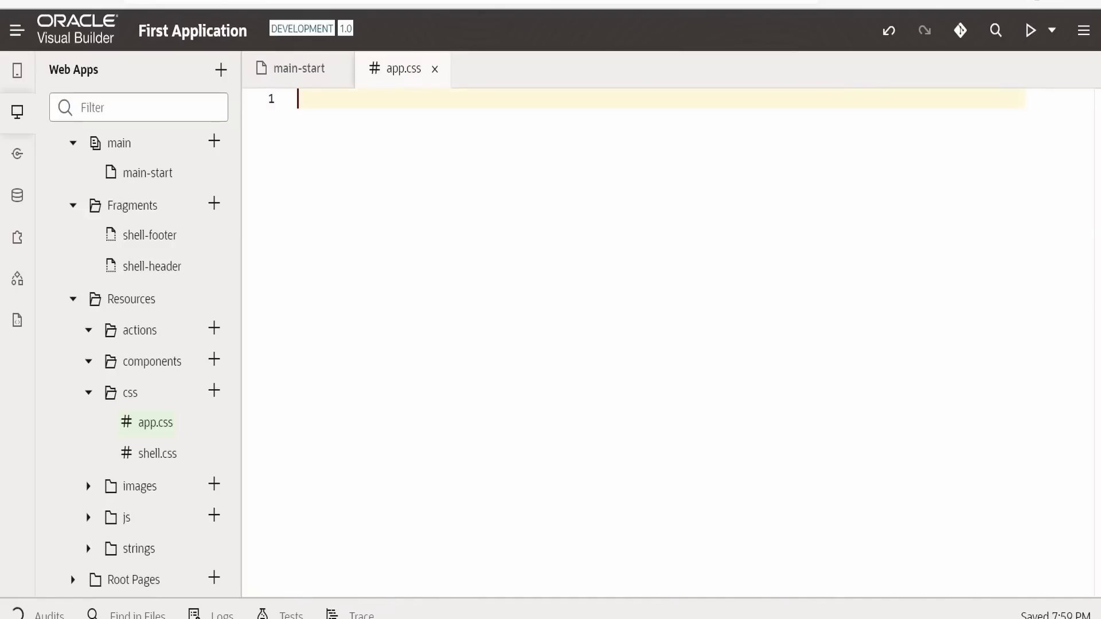
pyautogui.scroll(-1, 178, 517)
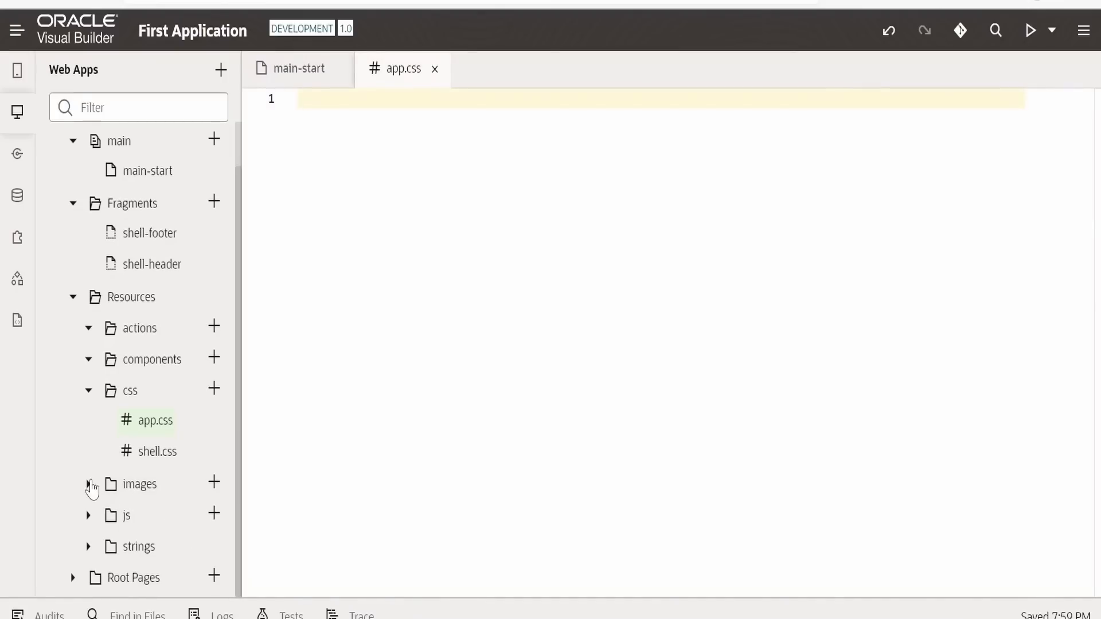
pyautogui.click(90, 485)
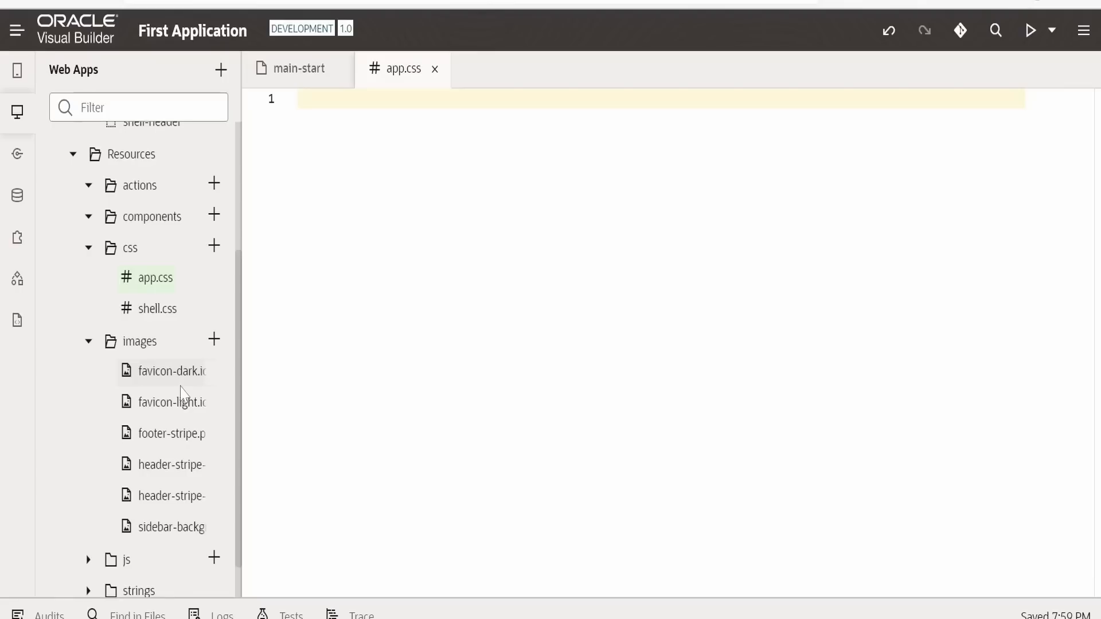
pyautogui.scroll(-1, 184, 401)
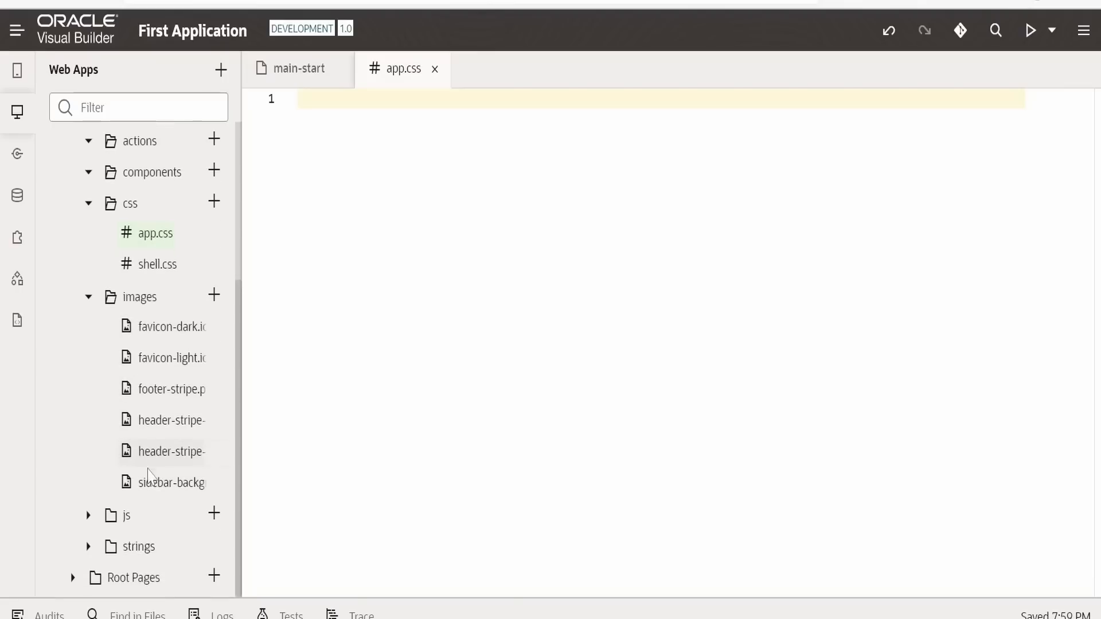
# - Expand the js folder and the strings folder down to app/nls/root, and open the root app-strings.json
pyautogui.click(88, 515)
pyautogui.click(88, 547)
pyautogui.click(104, 548)
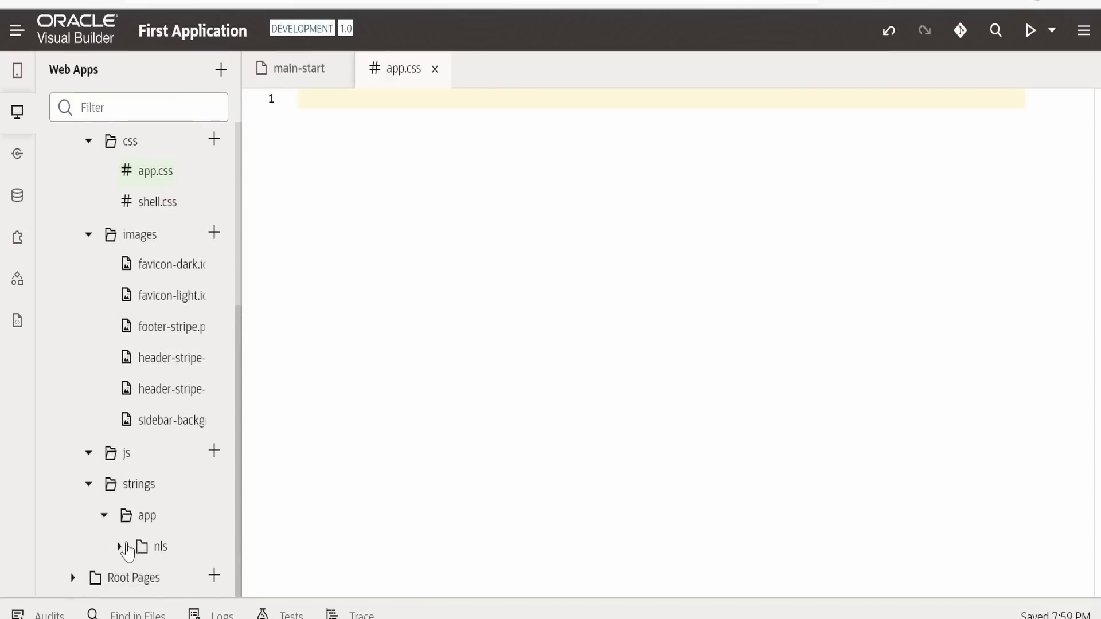
pyautogui.click(121, 546)
pyautogui.click(135, 545)
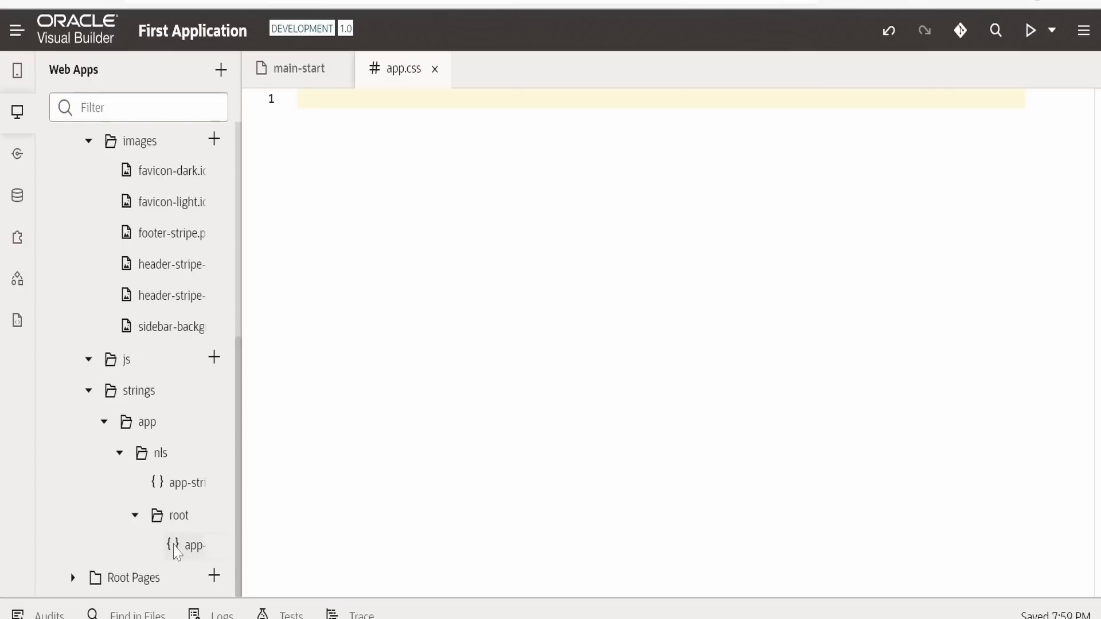
pyautogui.click(175, 552)
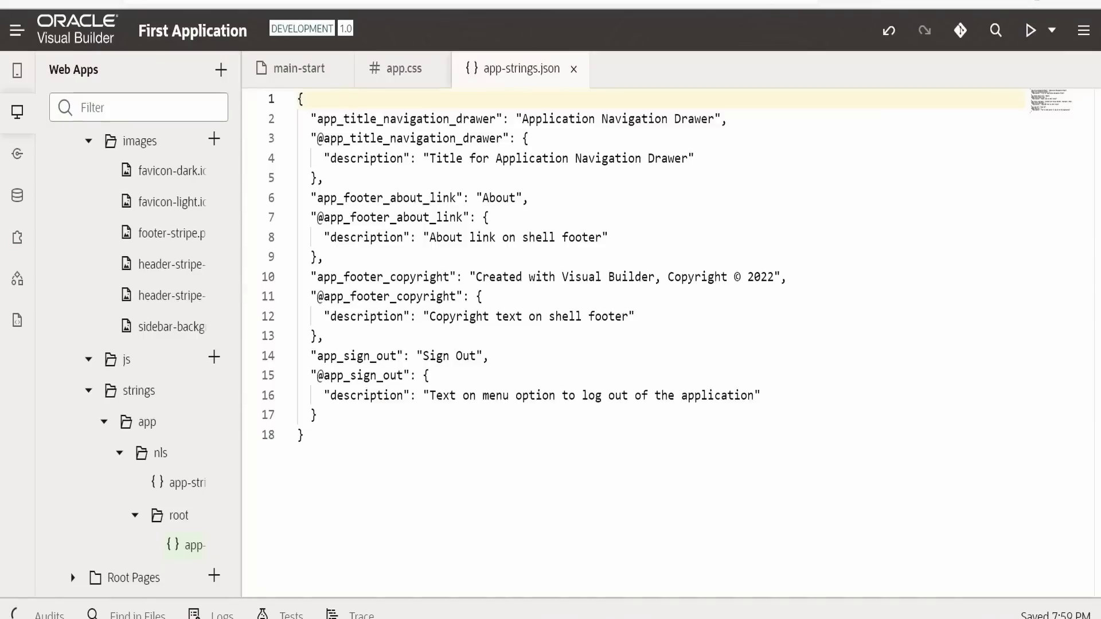
# - Expand the Root Pages folder, open the shell page in its Page Designer and hide the Web Apps navigator
pyautogui.doubleClick(387, 198)
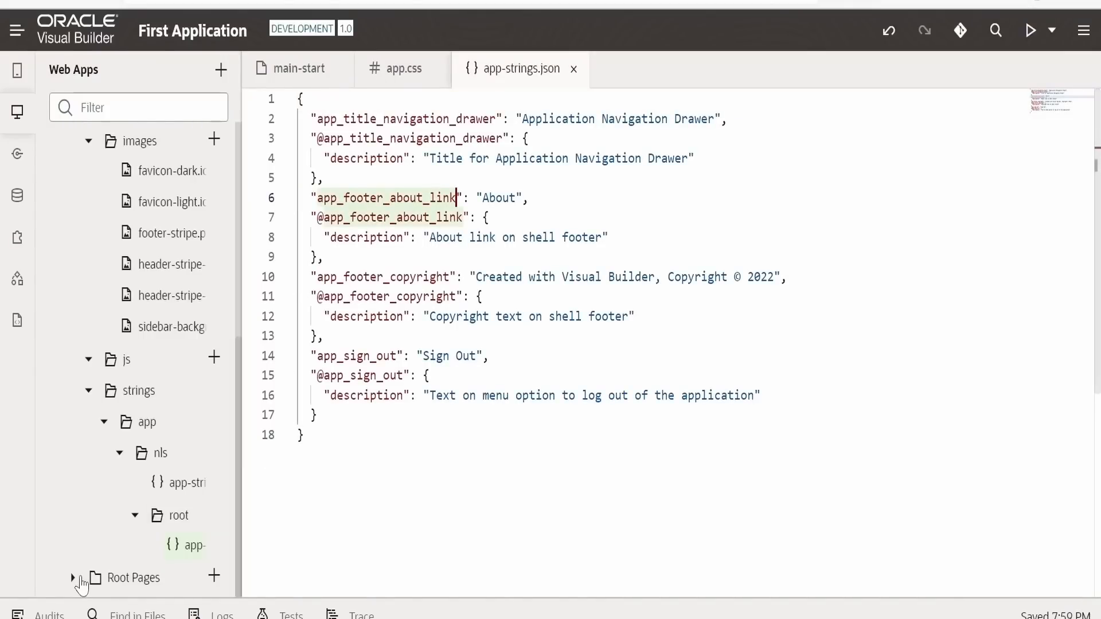
pyautogui.click(74, 578)
pyautogui.click(131, 578)
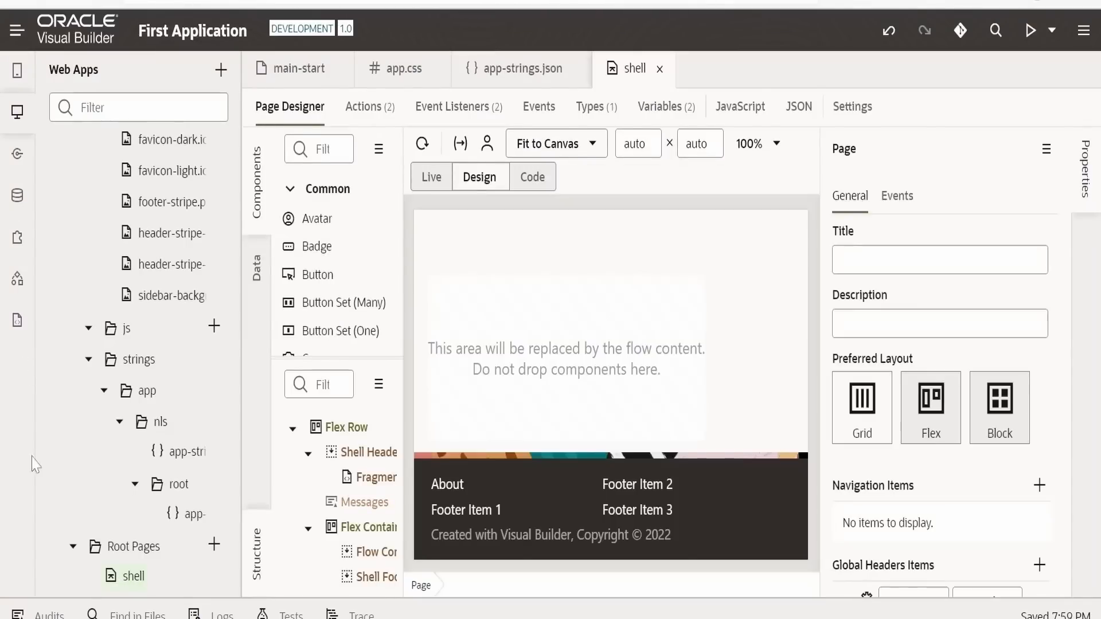
pyautogui.click(17, 111)
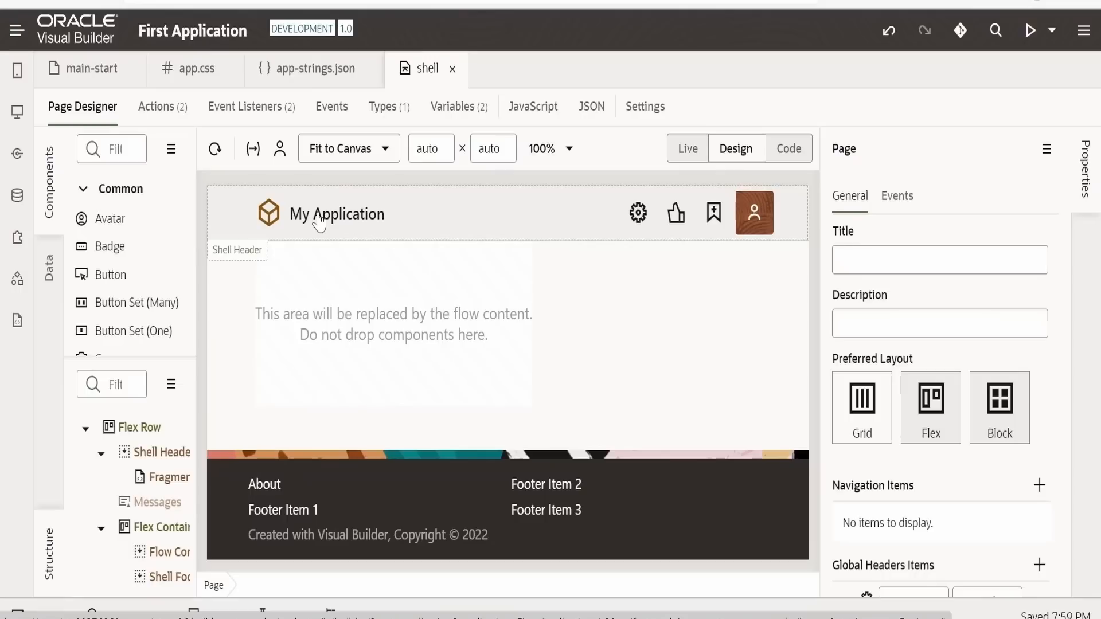
# - Show the Web Apps navigator again and view the creation options for the main flow and the tree down to Root Pages
pyautogui.click(17, 110)
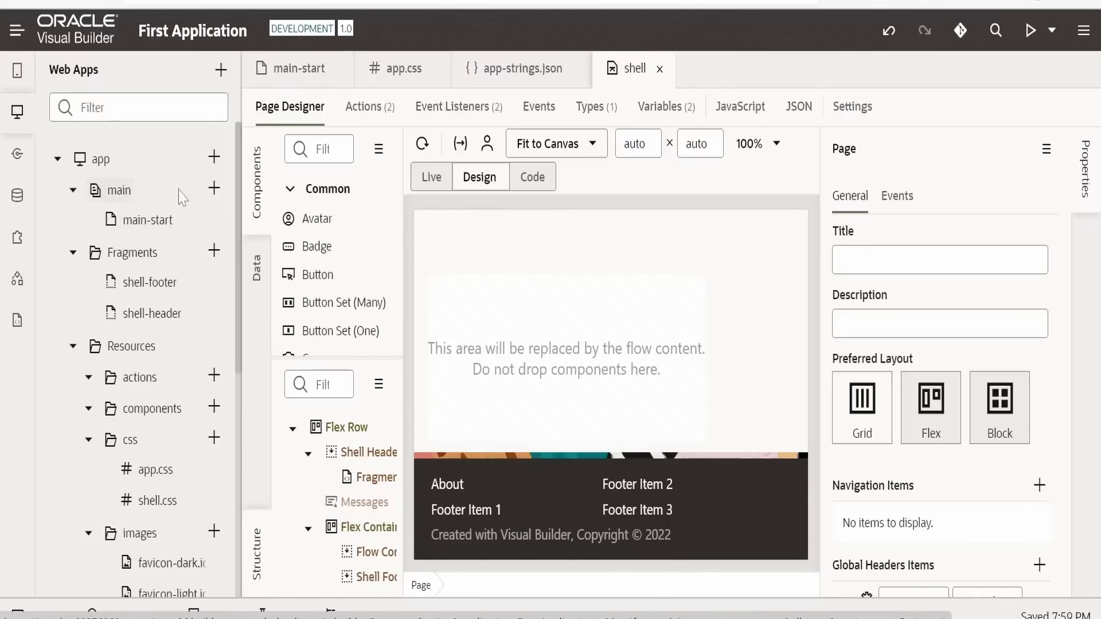
pyautogui.click(214, 188)
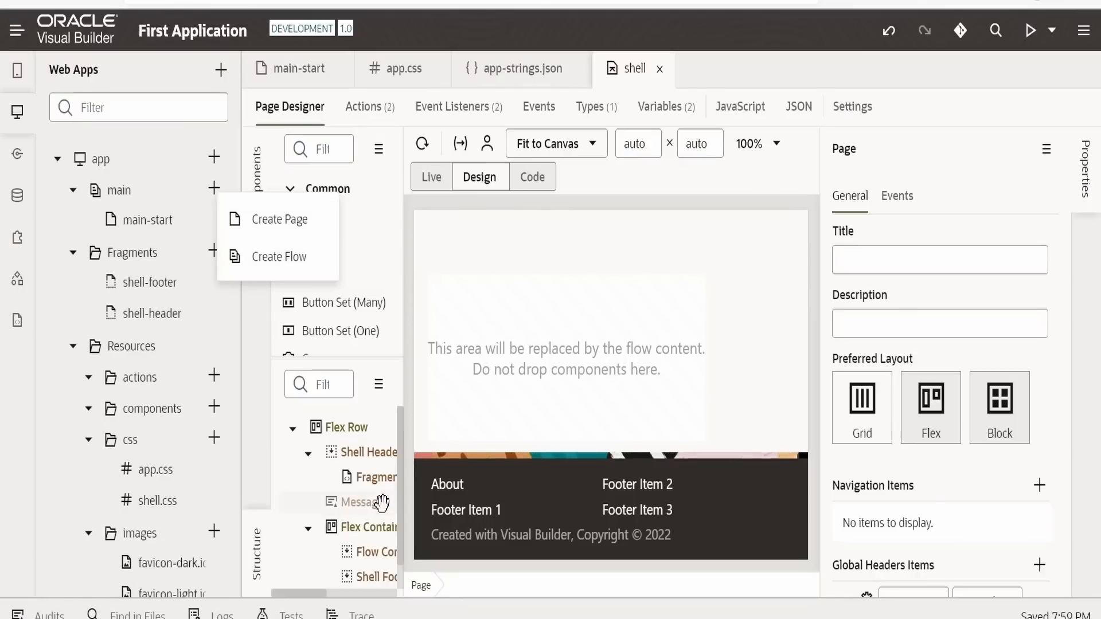
pyautogui.scroll(-4, 172, 534)
pyautogui.scroll(-4, 172, 568)
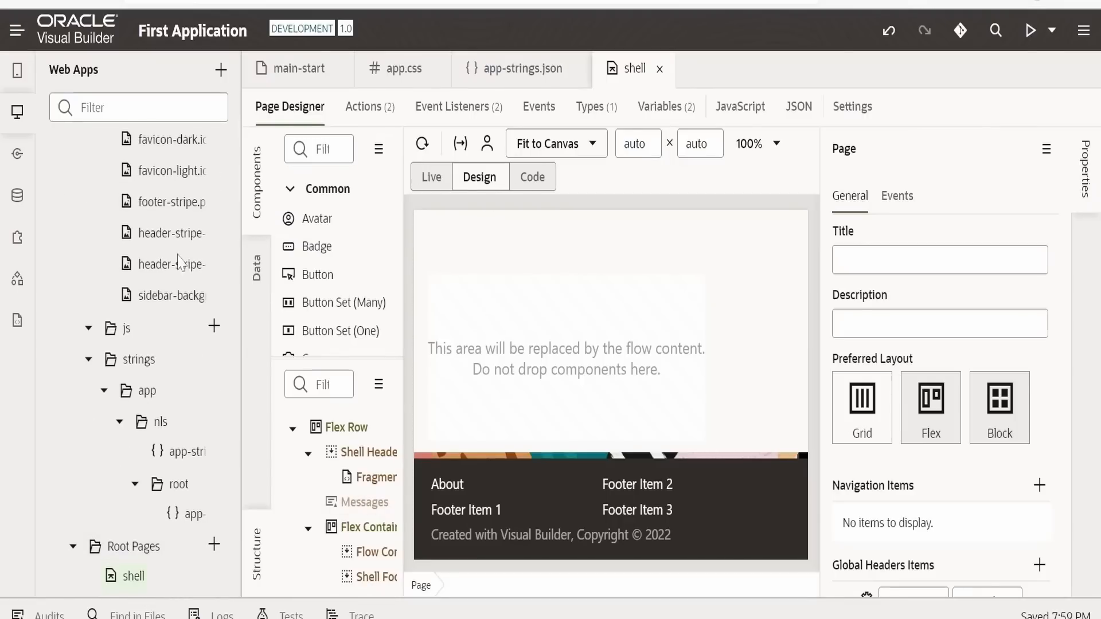
# - Open the shell page's general settings and view the available Default Flow choices
pyautogui.click(17, 111)
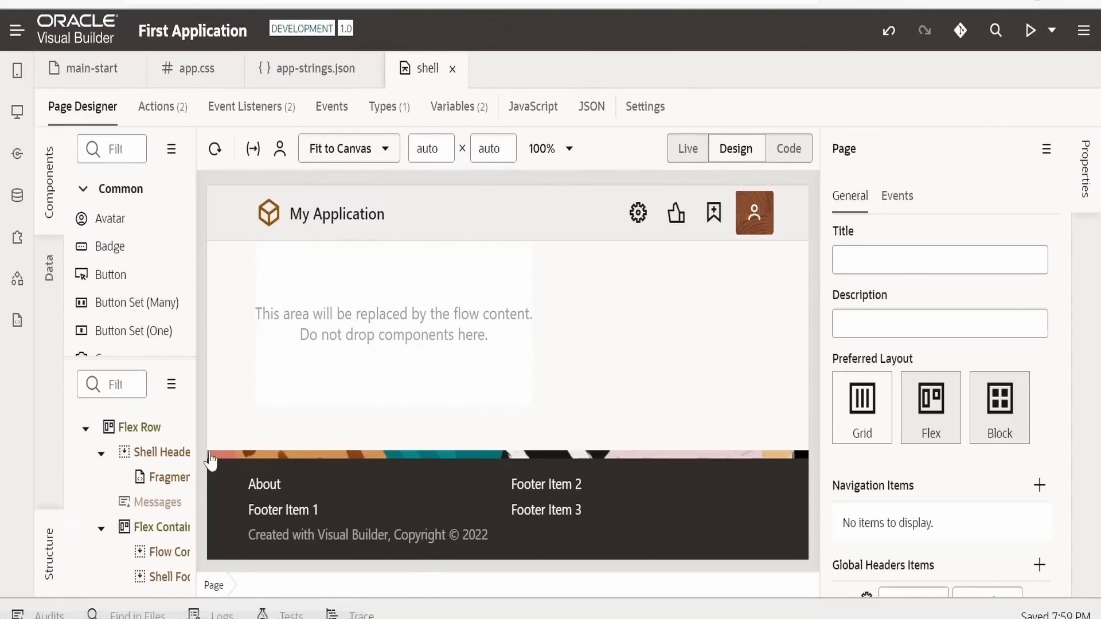
pyautogui.click(641, 115)
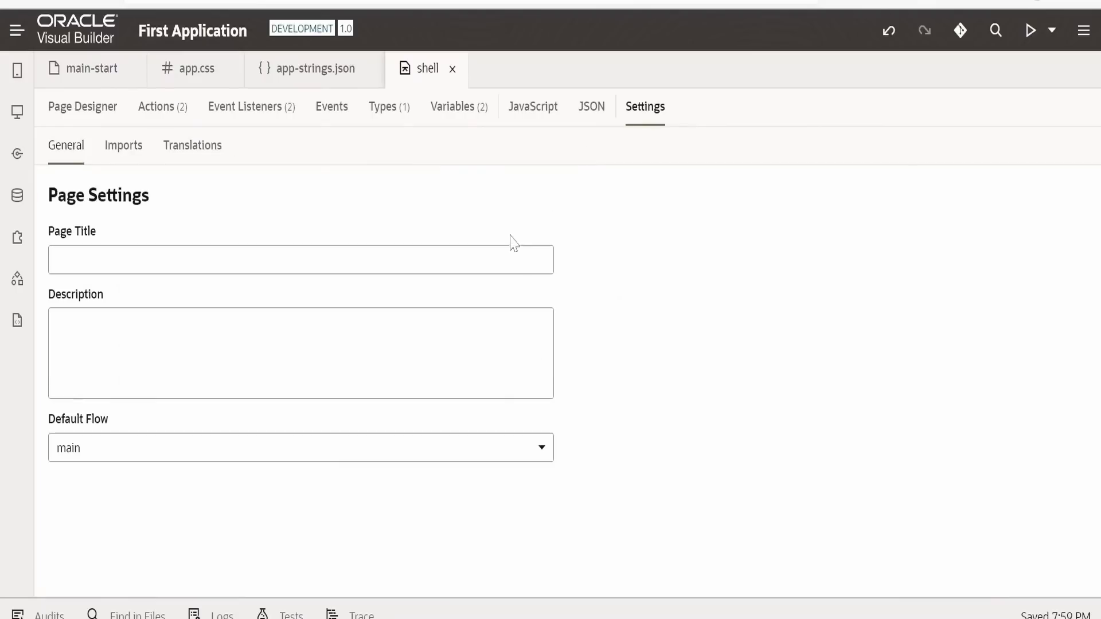
pyautogui.click(86, 450)
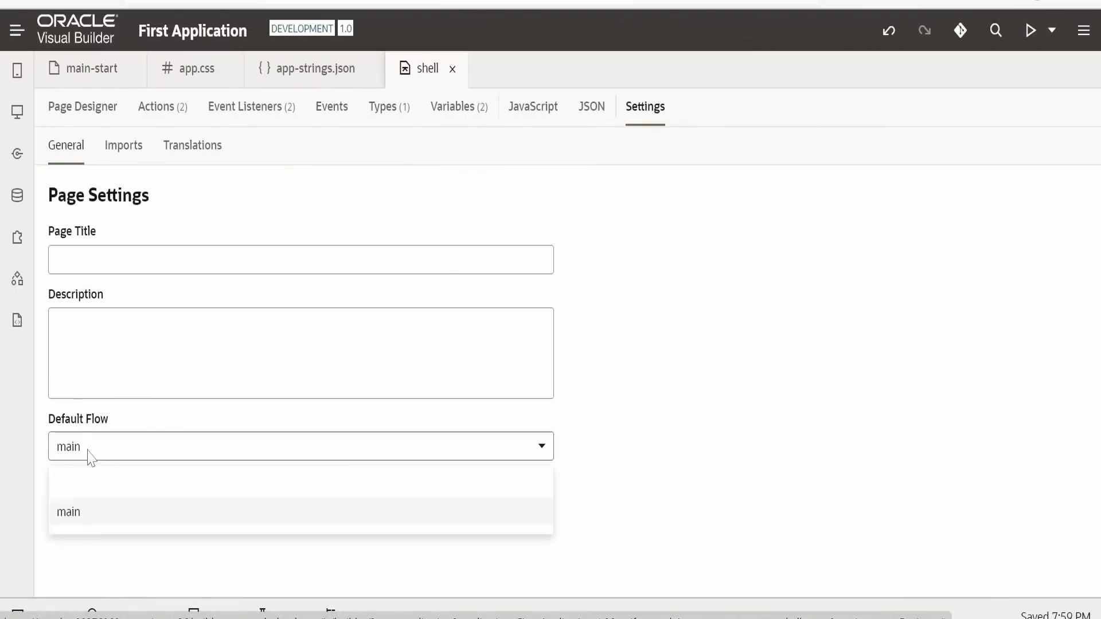
pyautogui.click(17, 111)
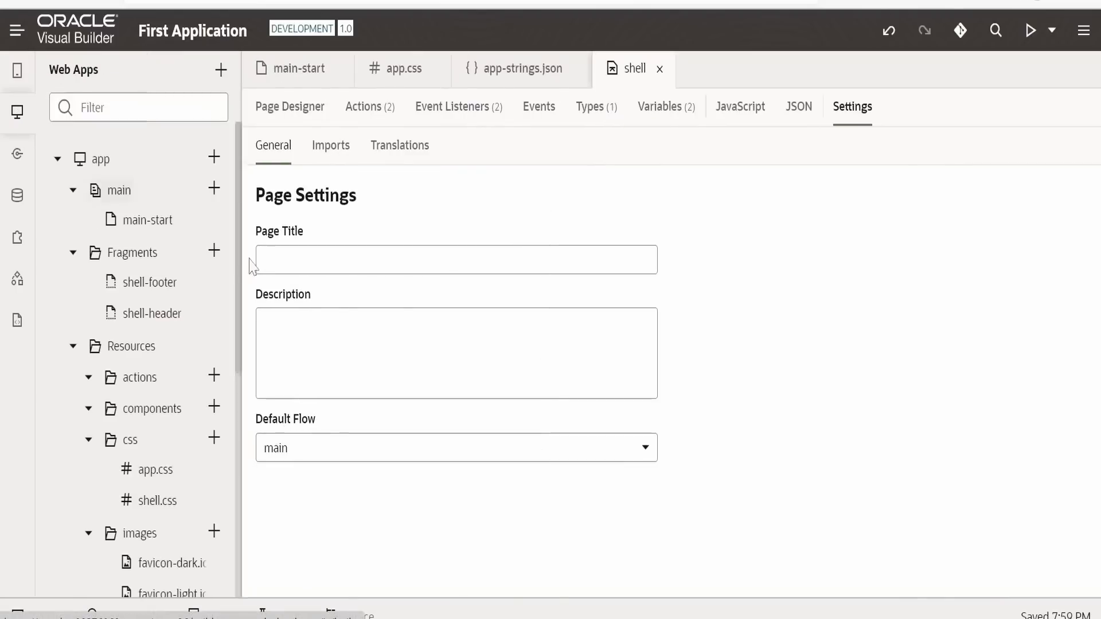
pyautogui.click(314, 455)
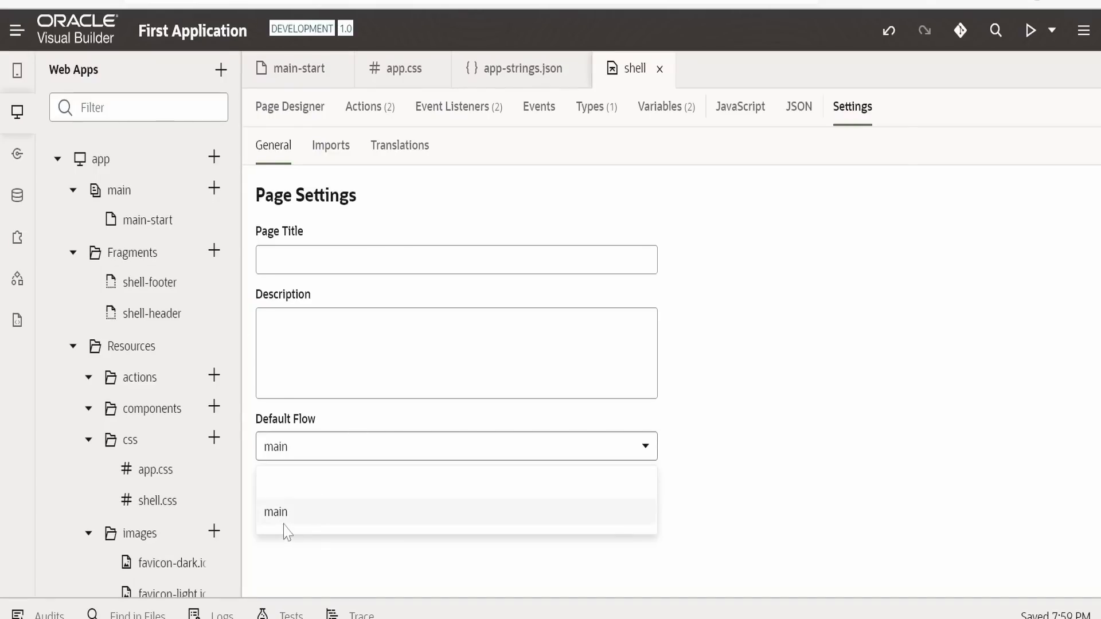
# - Open the main flow's general settings and view the available Default Page choices
pyautogui.click(119, 193)
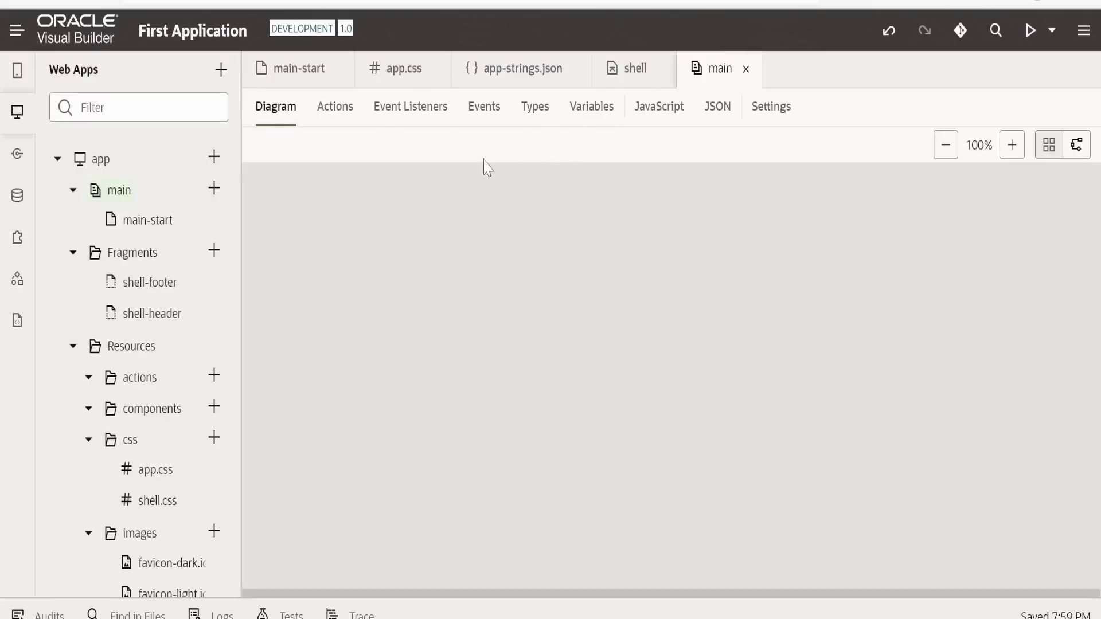
pyautogui.click(771, 109)
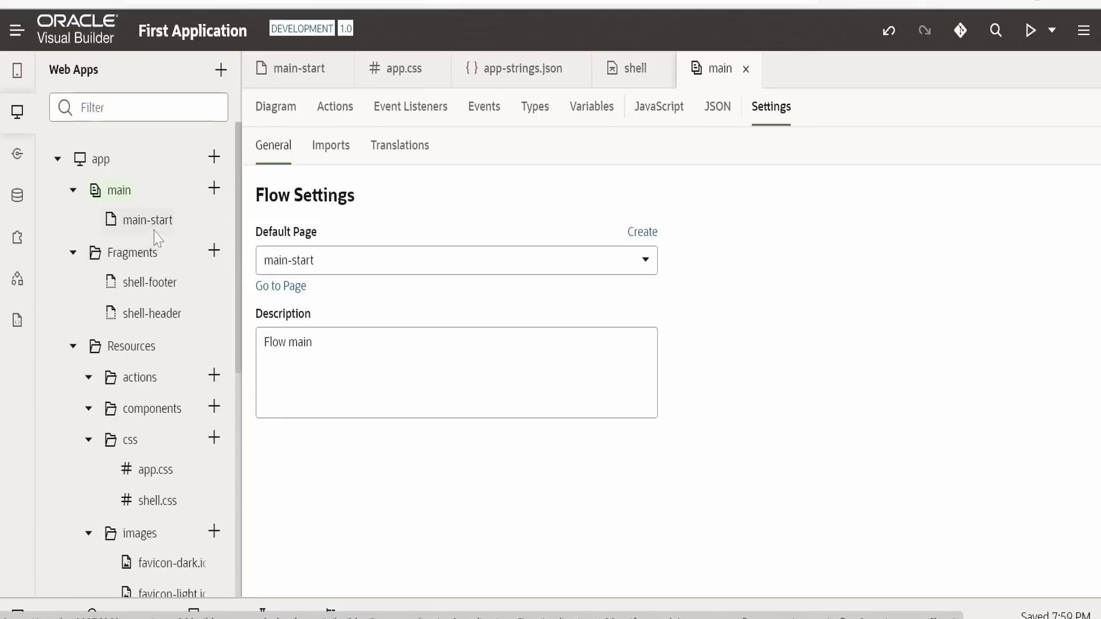
pyautogui.click(320, 261)
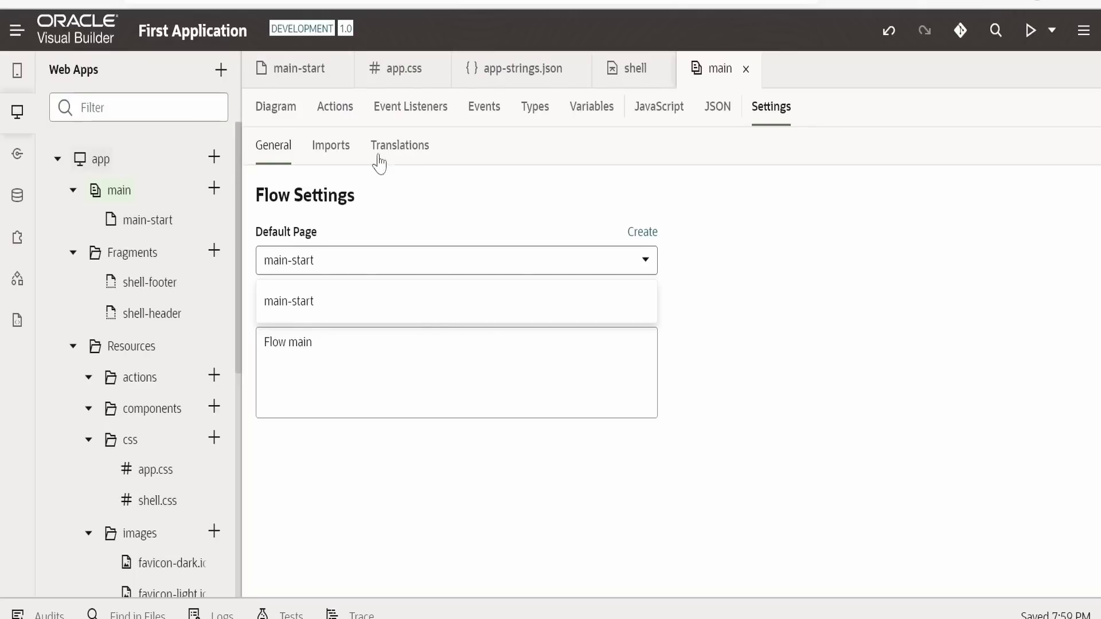
pyautogui.click(121, 200)
# - View the main-start page, the app's diagram and the main flow's settings, and return to the main-start Page Designer
pyautogui.click(146, 221)
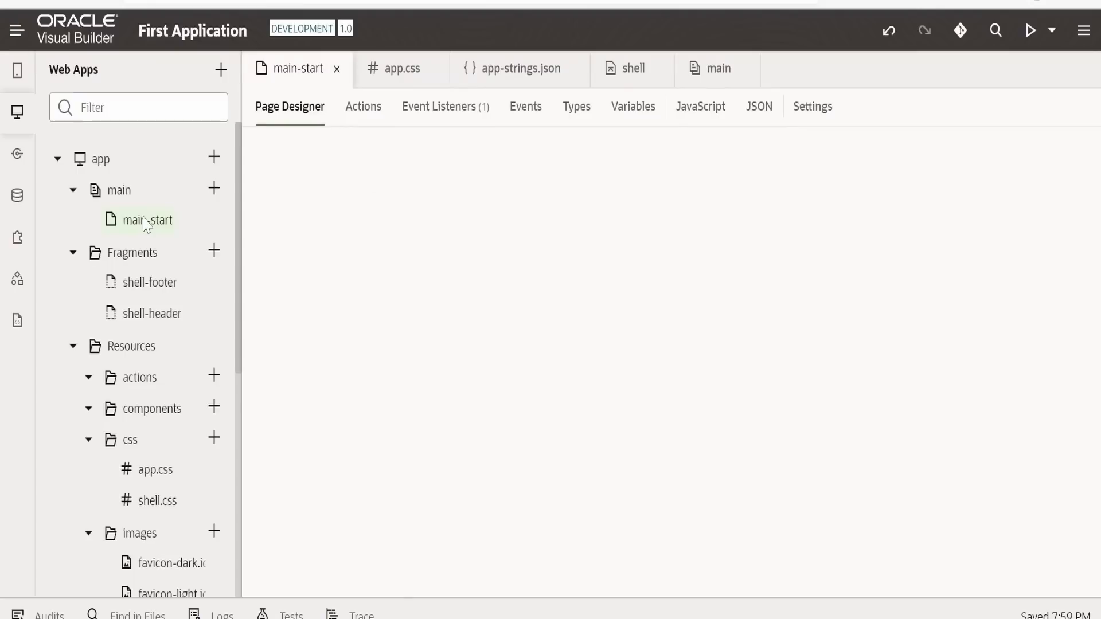
pyautogui.click(100, 160)
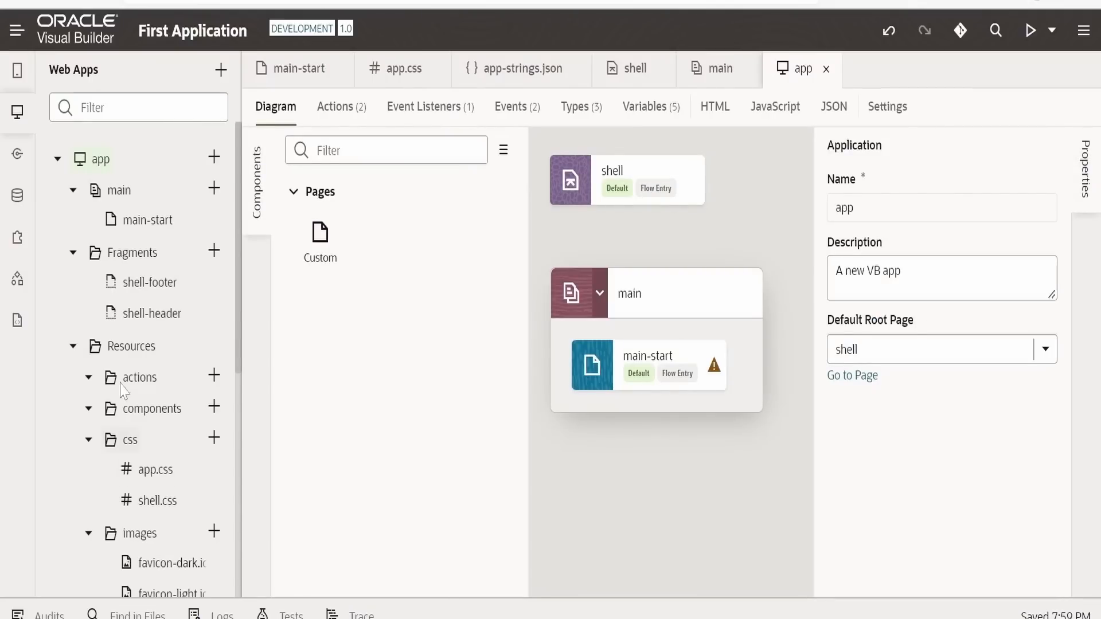
pyautogui.click(131, 194)
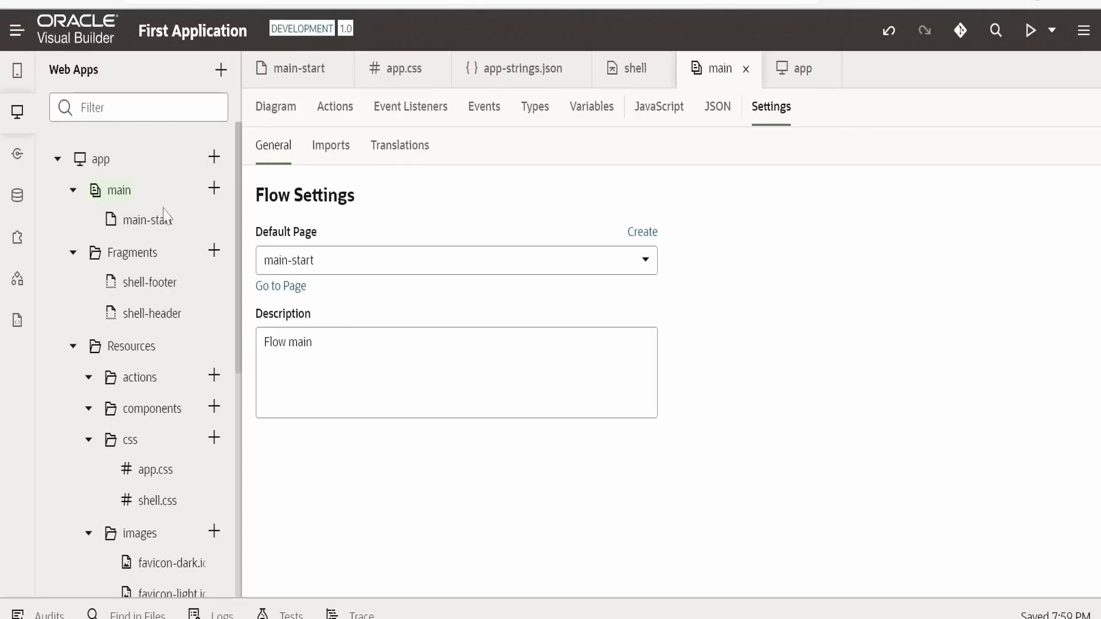
pyautogui.click(149, 225)
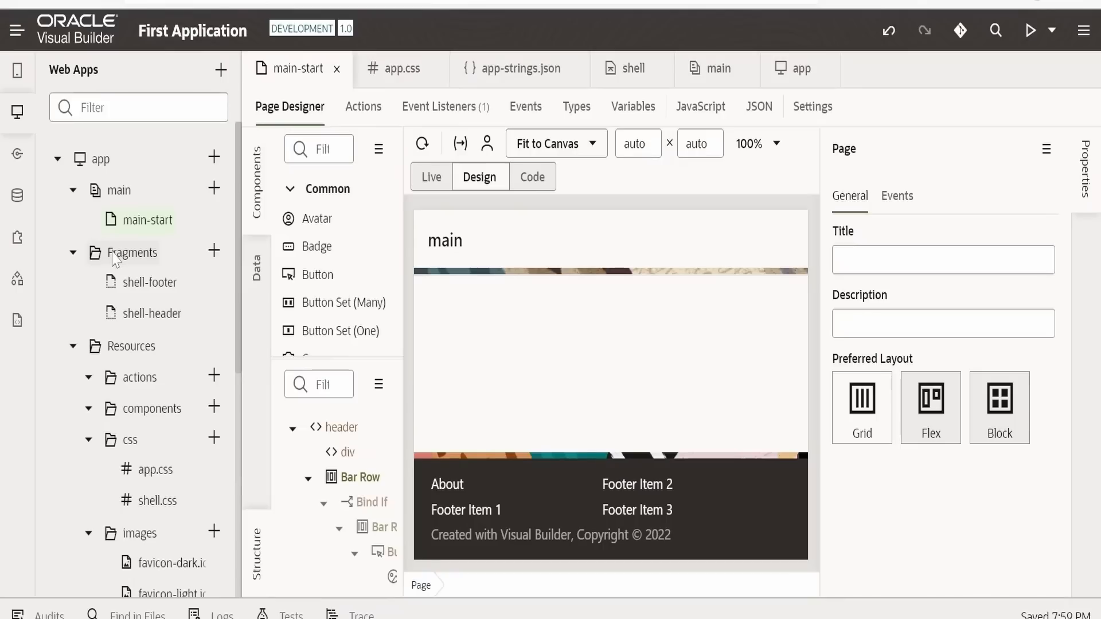
# - Hide the Web Apps navigator and replace the main title text on the main-start page with a Heading component
pyautogui.click(17, 111)
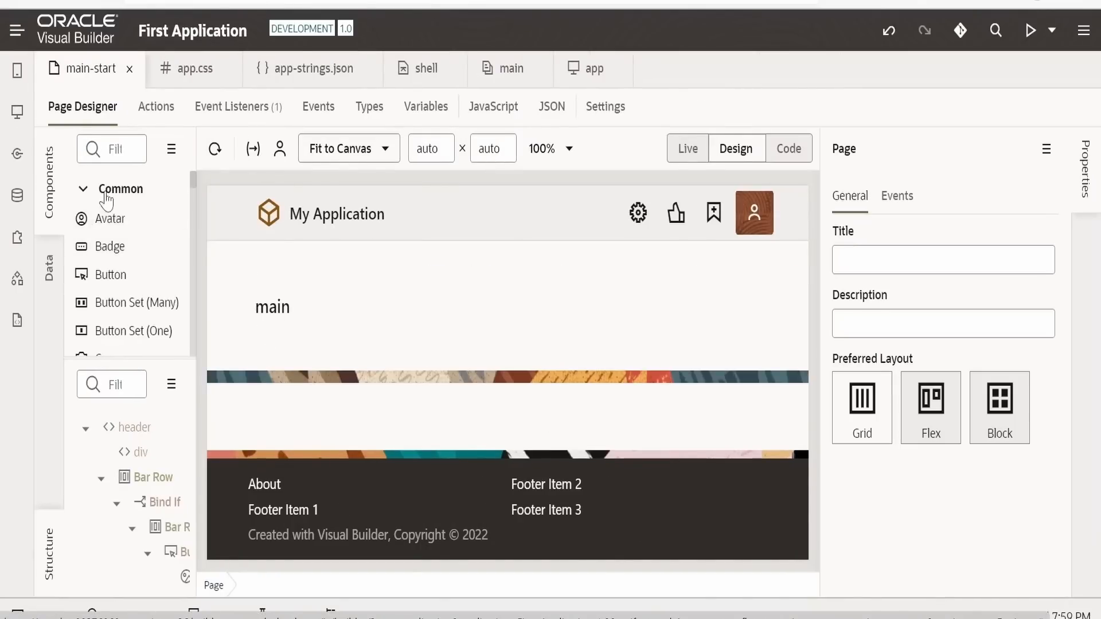
pyautogui.scroll(-5, 109, 247)
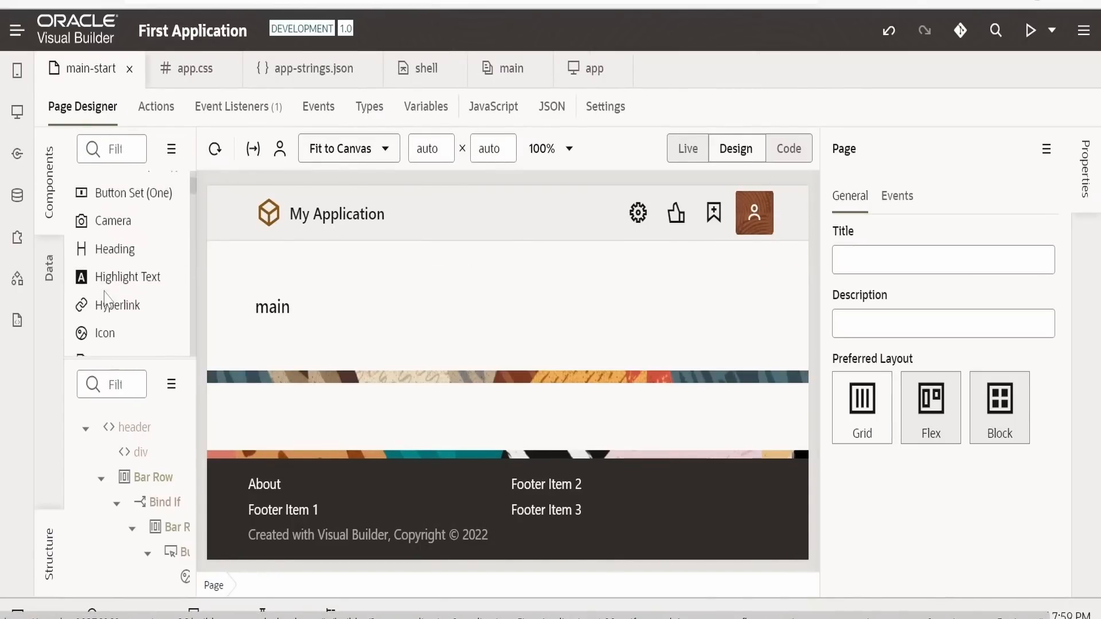
pyautogui.scroll(4, 104, 293)
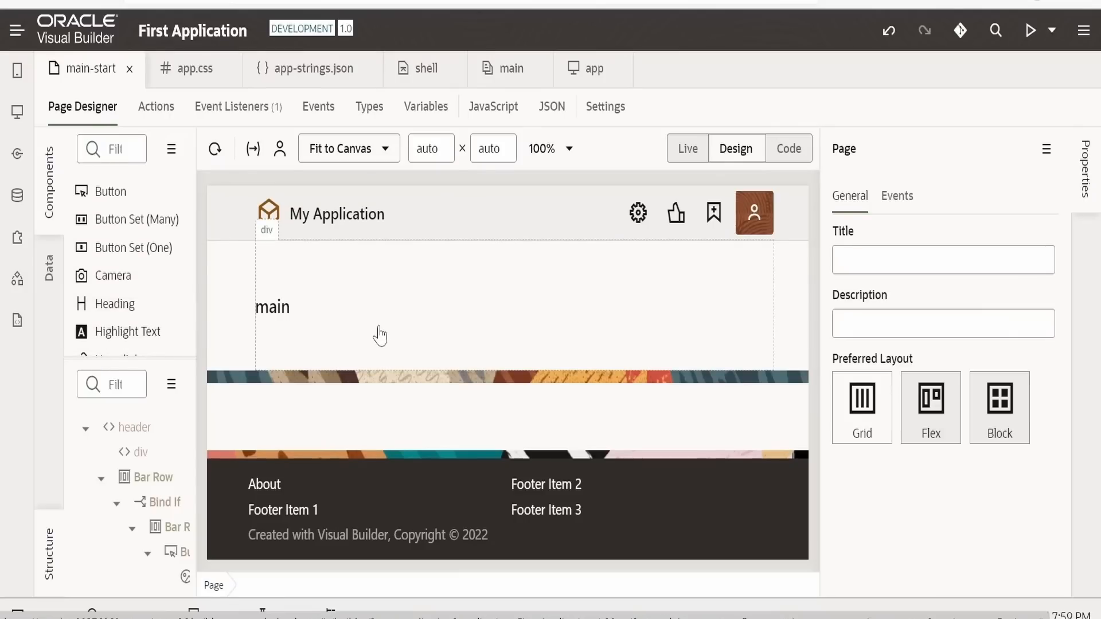
pyautogui.moveTo(109, 304); pyautogui.dragTo(273, 313)
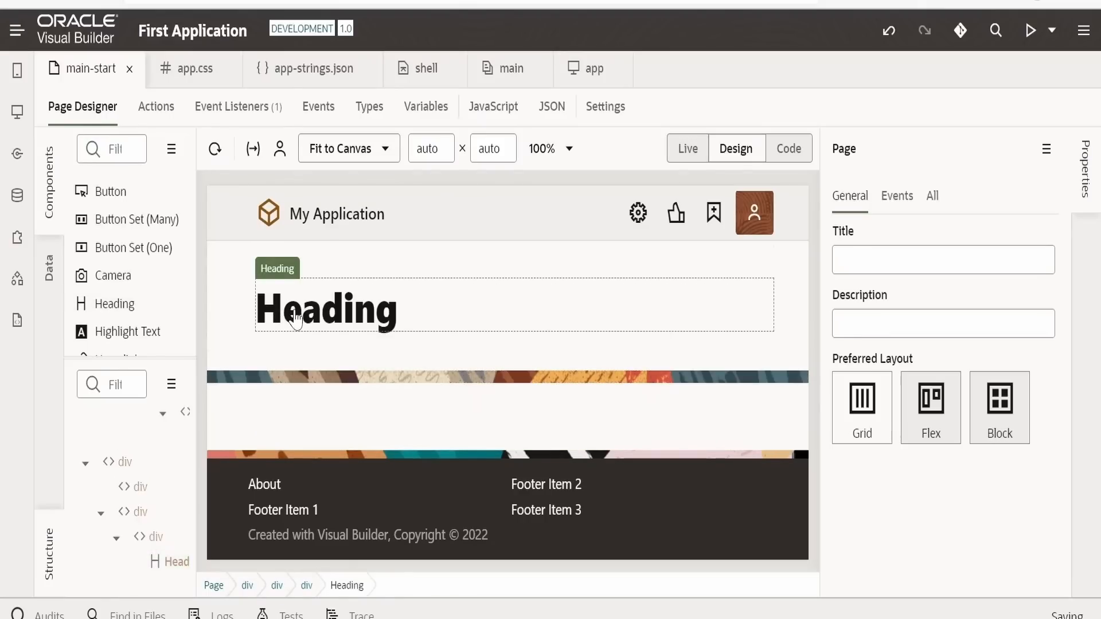
# - Display the page's code and insert three blank lines below the inner div that contains the h1 heading
pyautogui.click(799, 154)
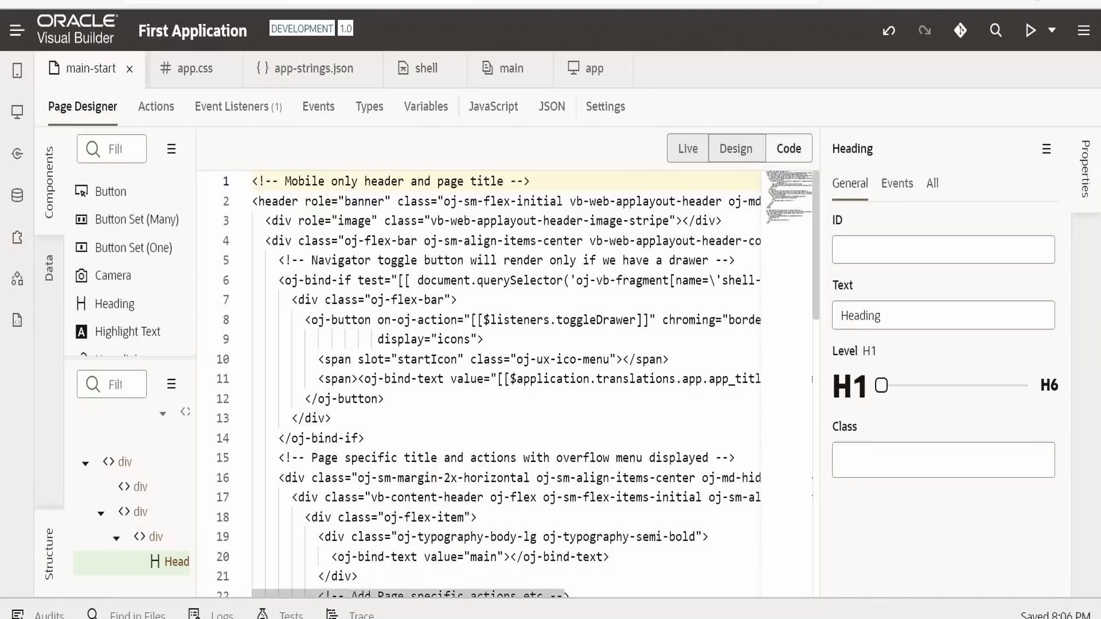
pyautogui.scroll(-10, 595, 306)
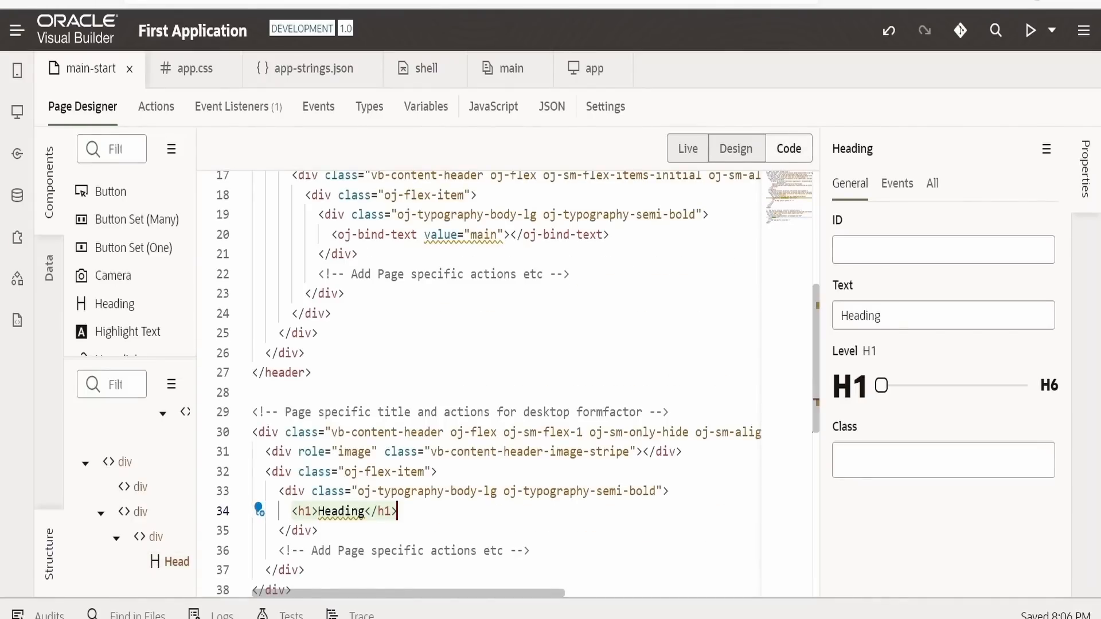
pyautogui.scroll(-1, 342, 511)
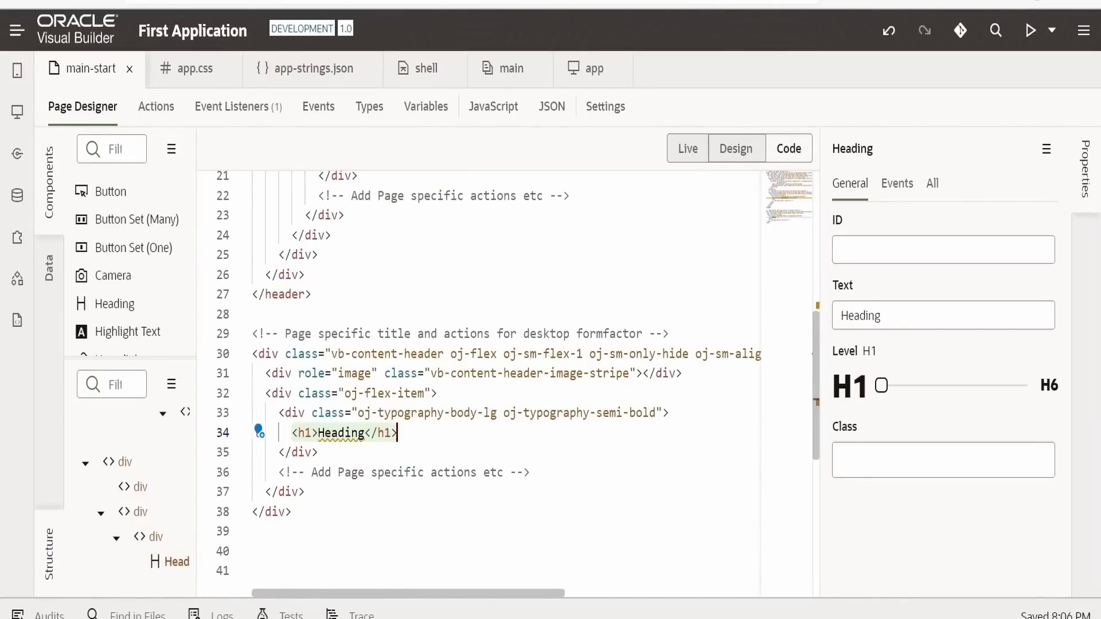
pyautogui.press('Down')
pyautogui.press('Return')
pyautogui.press('Return')
pyautogui.press('Return')
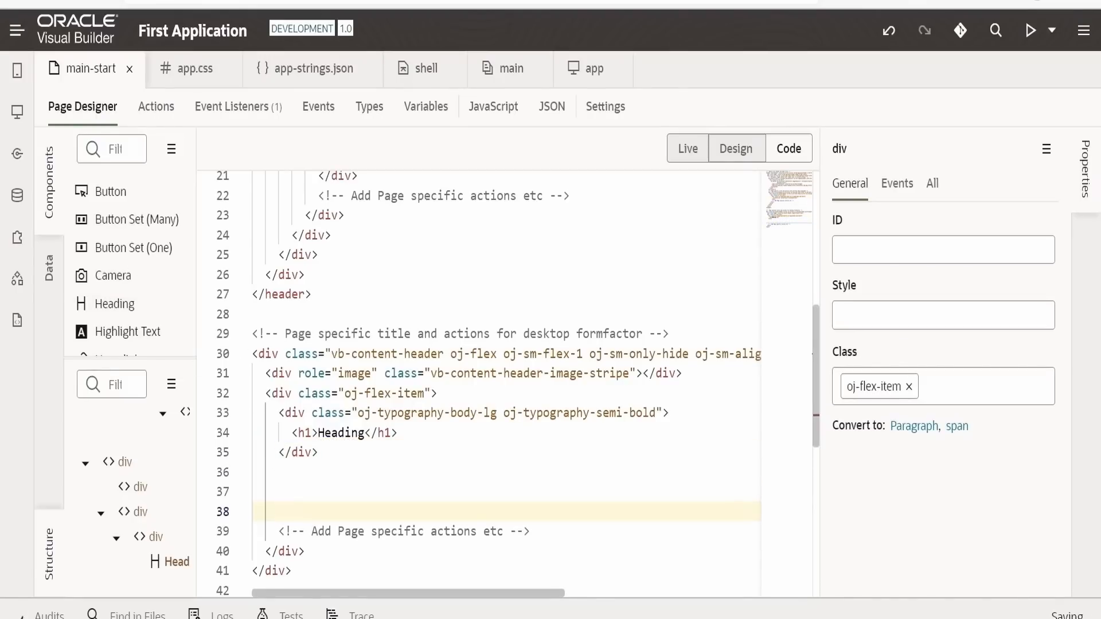
# - Add a second Heading component inside the oj-flex-item div in the code and select it in the Design view
pyautogui.moveTo(115, 304); pyautogui.dragTo(332, 453)
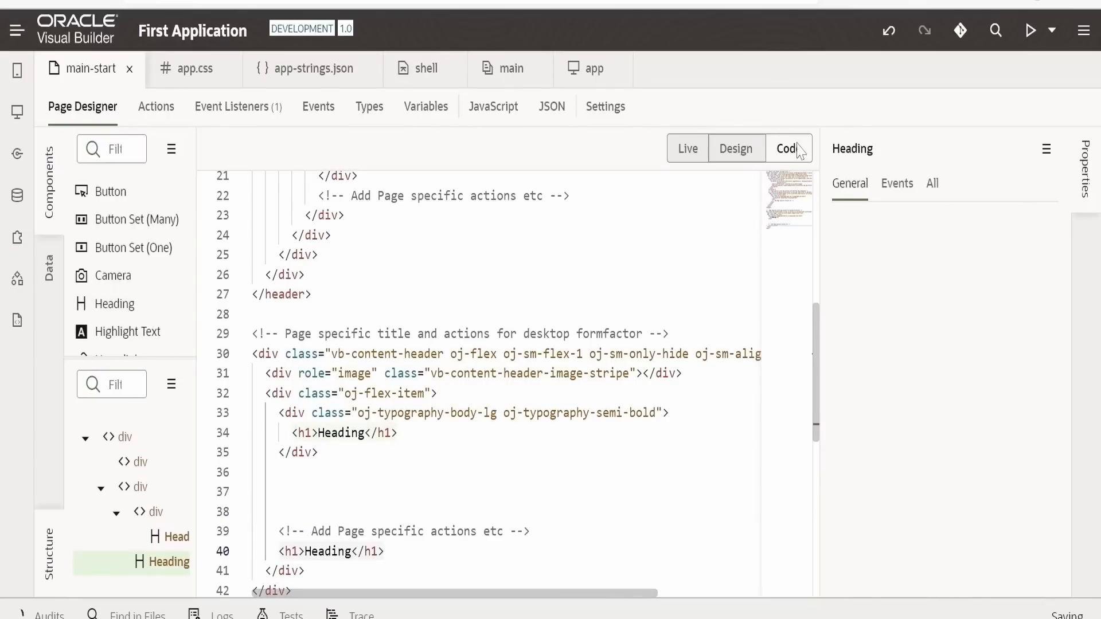
pyautogui.click(739, 155)
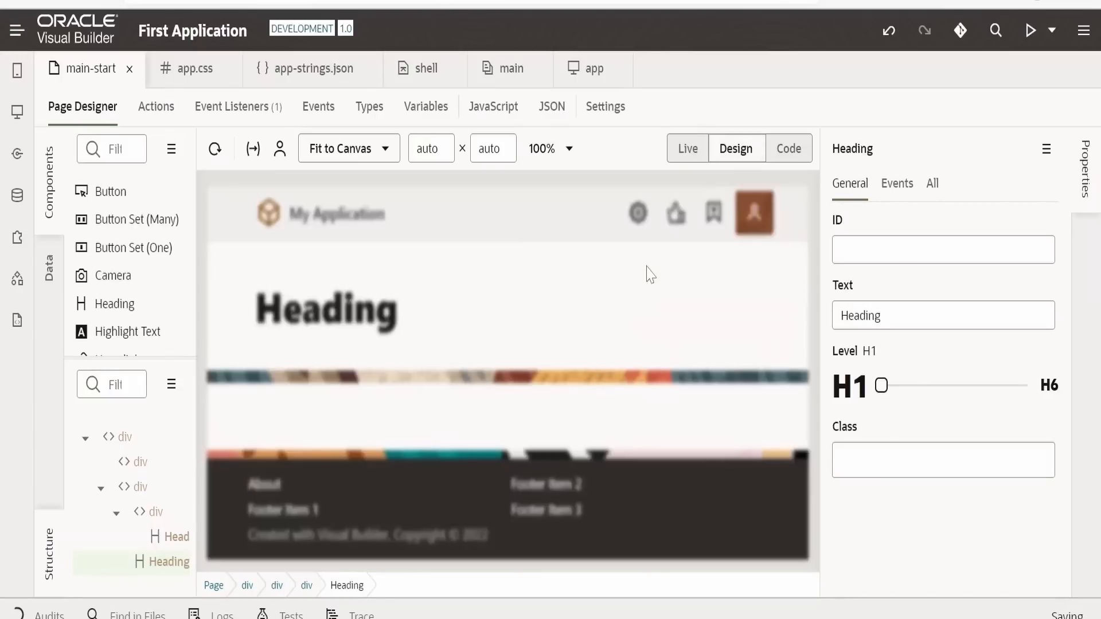
pyautogui.click(323, 368)
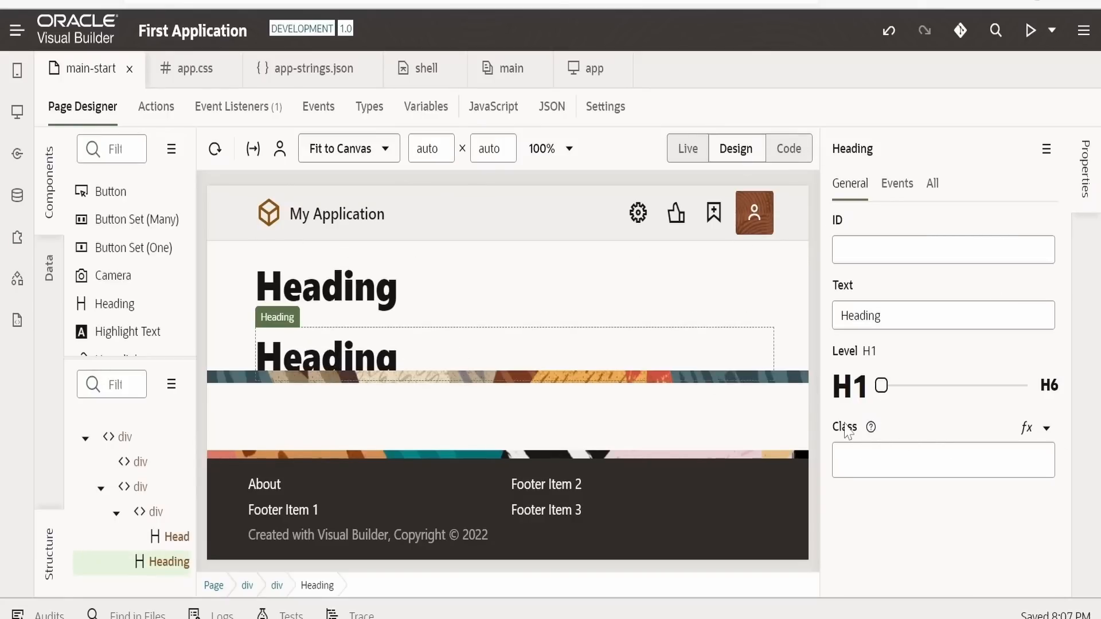
# - Browse the class suggestions for the second heading without choosing one, and view its Events and All properties
pyautogui.click(918, 460)
pyautogui.scroll(-10, 872, 258)
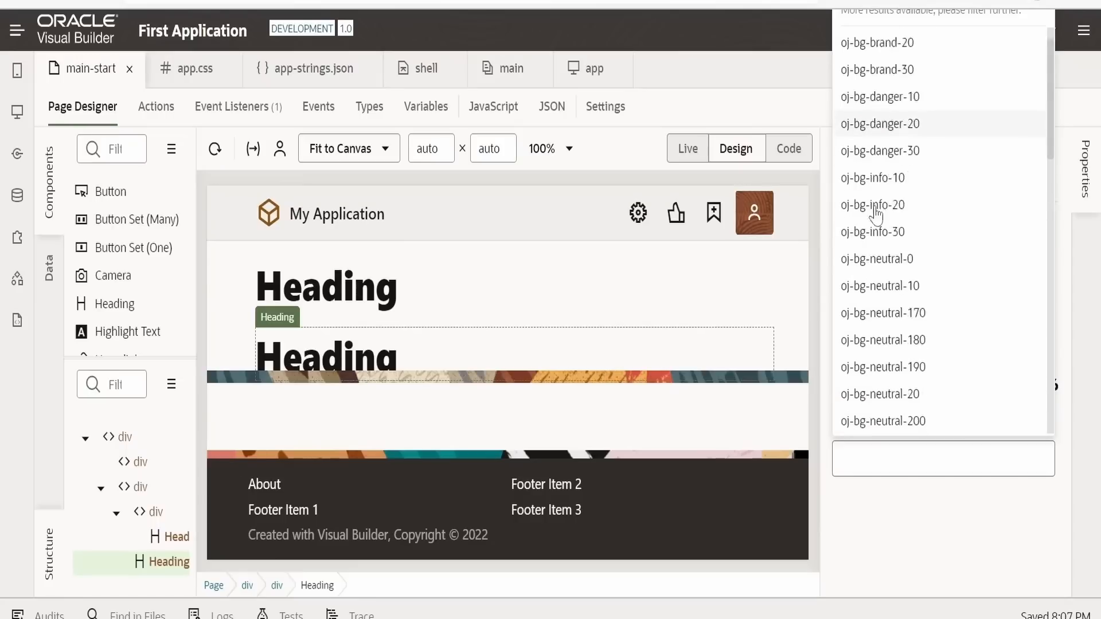
pyautogui.scroll(-2, 864, 257)
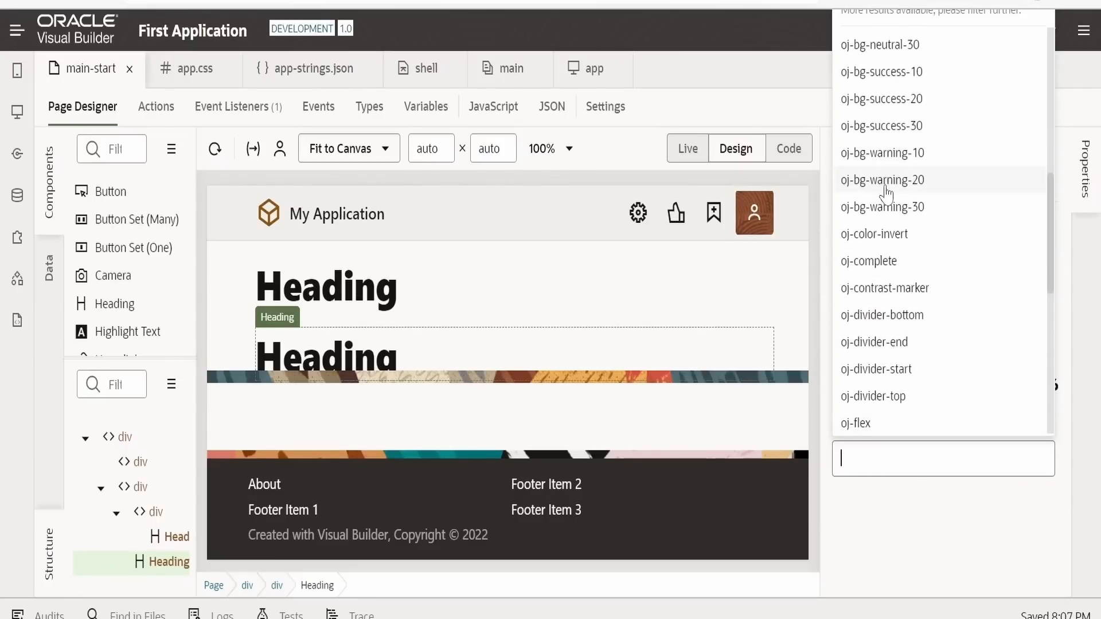
pyautogui.click(879, 511)
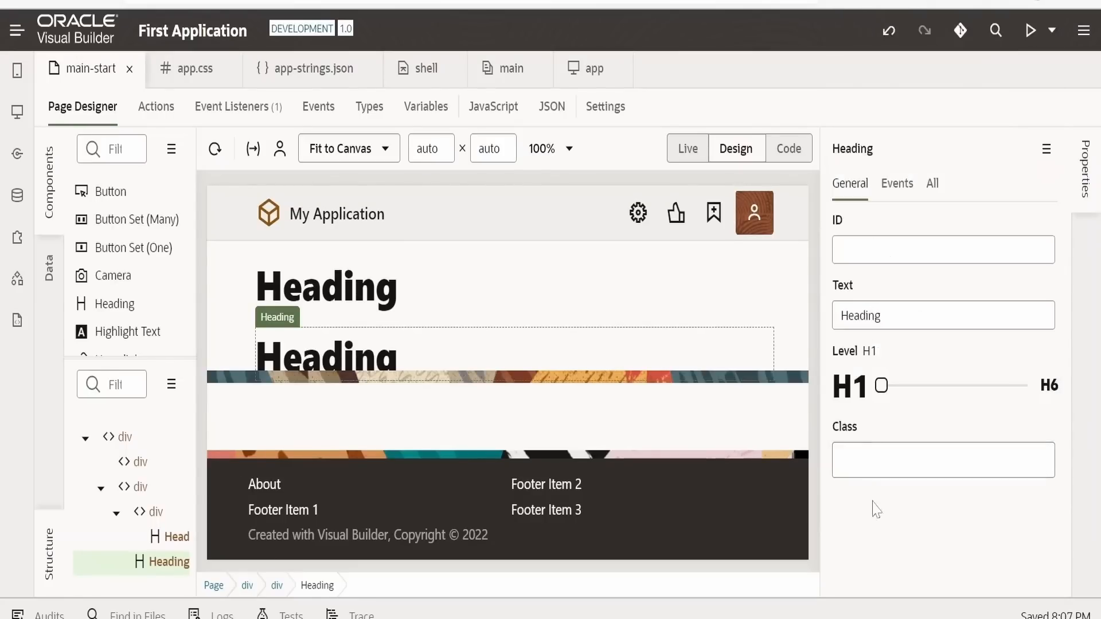
pyautogui.click(898, 183)
pyautogui.click(935, 183)
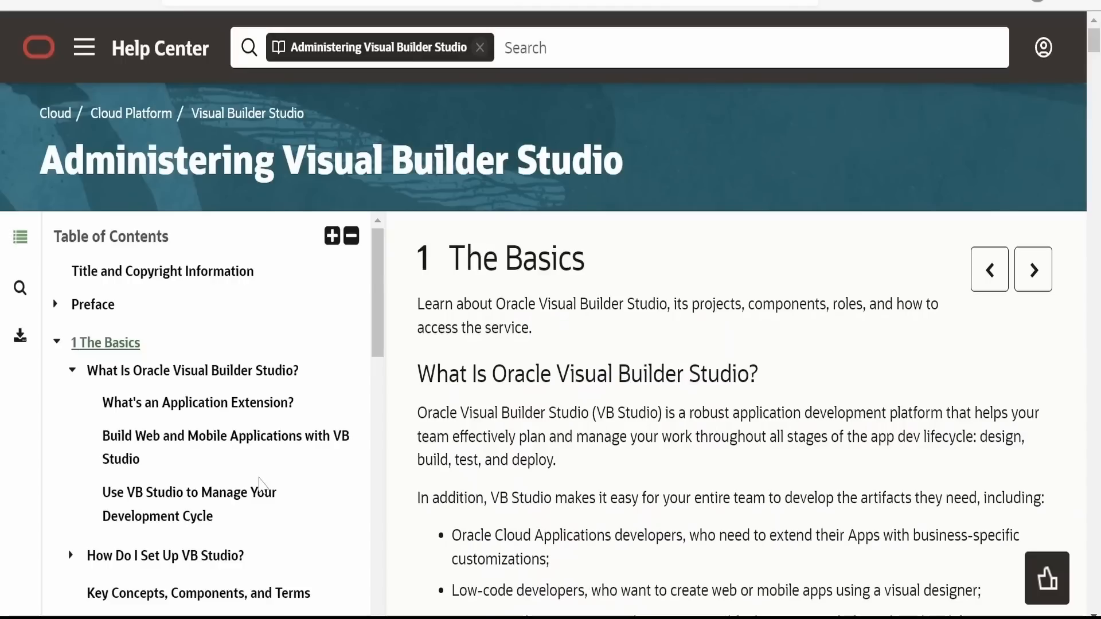
# - Examine The Basics chapter and the table of contents of the Administering Visual Builder Studio guide in Oracle's Help Center
pyautogui.scroll(-2, 260, 485)
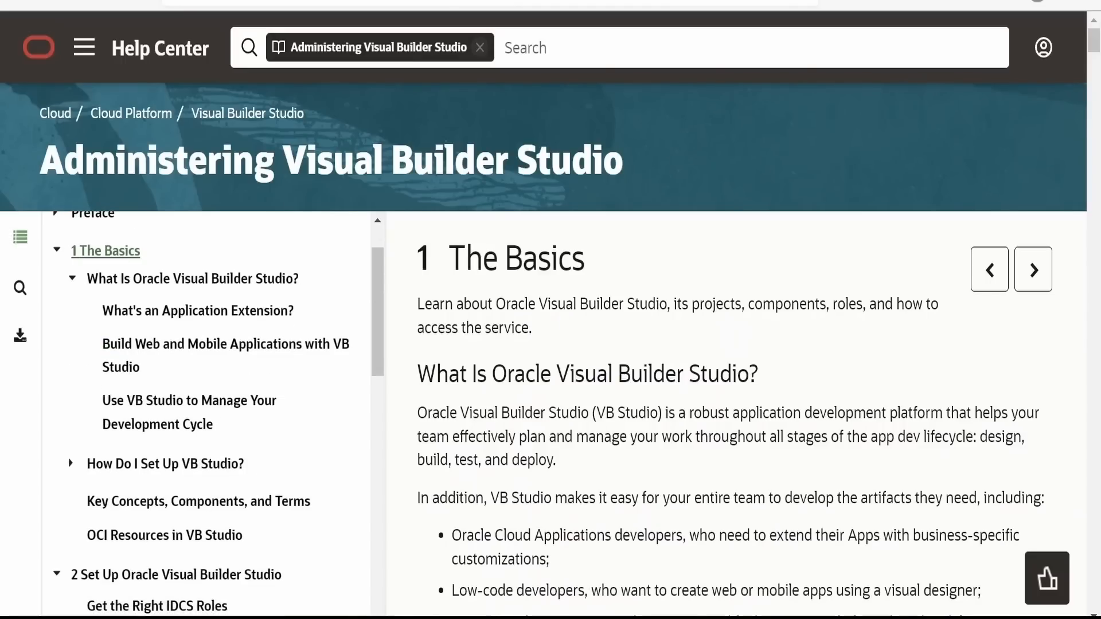
pyautogui.scroll(-2, 584, 466)
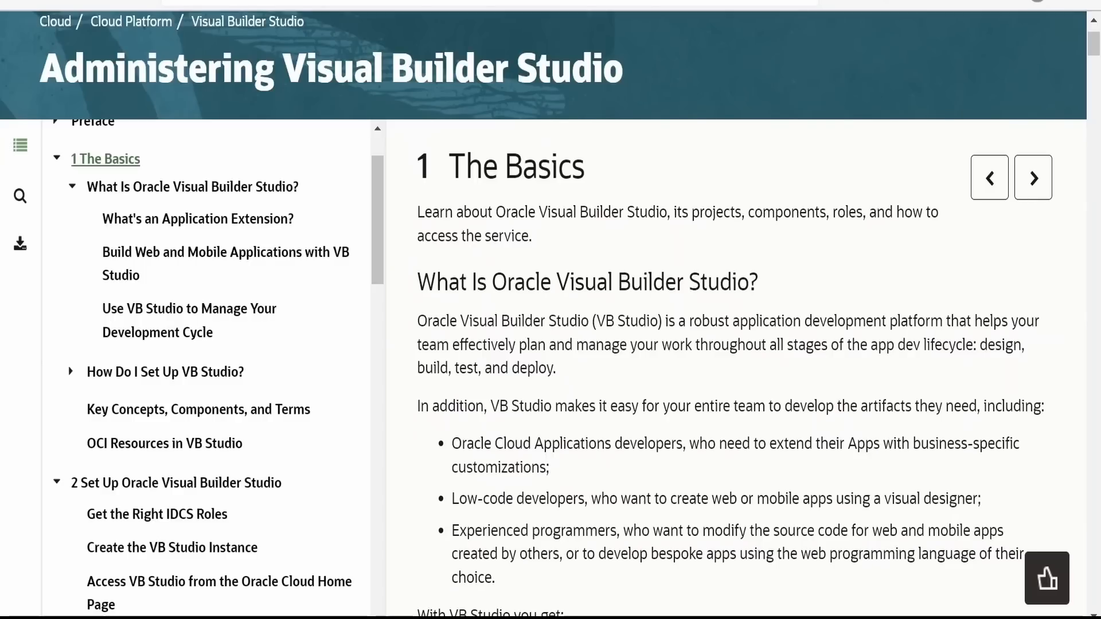
# - Read The Basics chapter through the Application Extension and Build Web and Mobile Applications with VB Studio sections
pyautogui.scroll(-12, 708, 281)
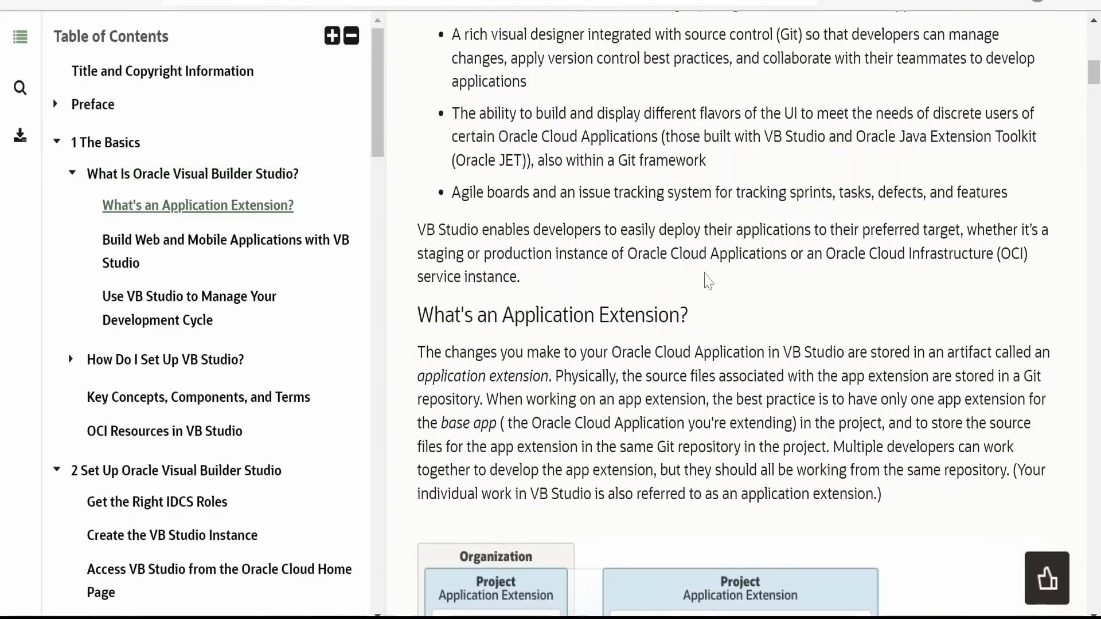
pyautogui.scroll(-15, 708, 281)
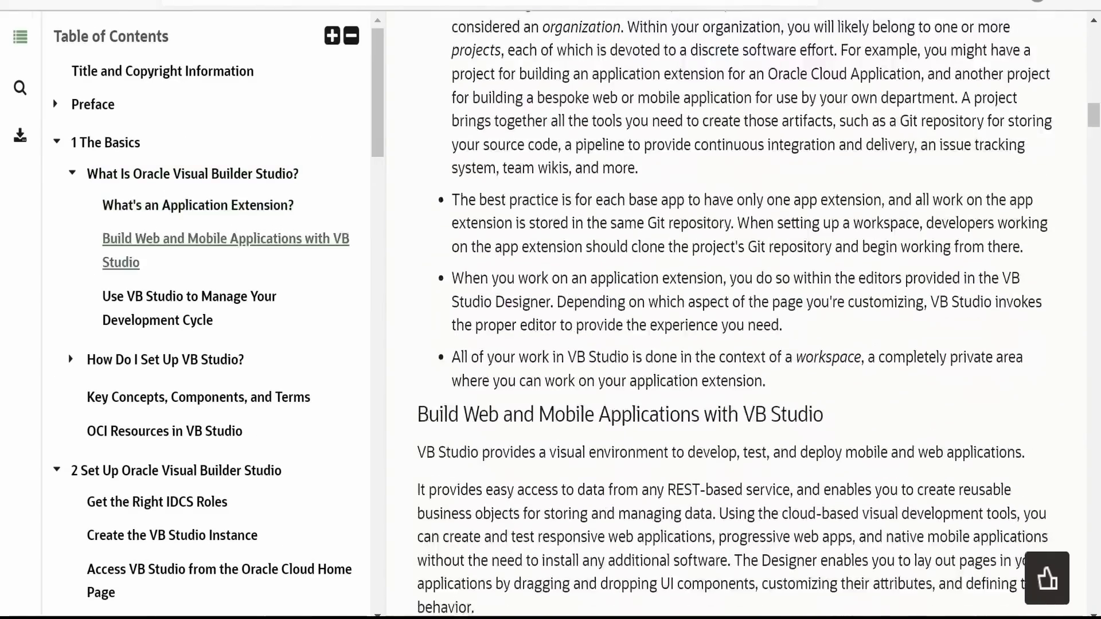
pyautogui.scroll(-10, 709, 281)
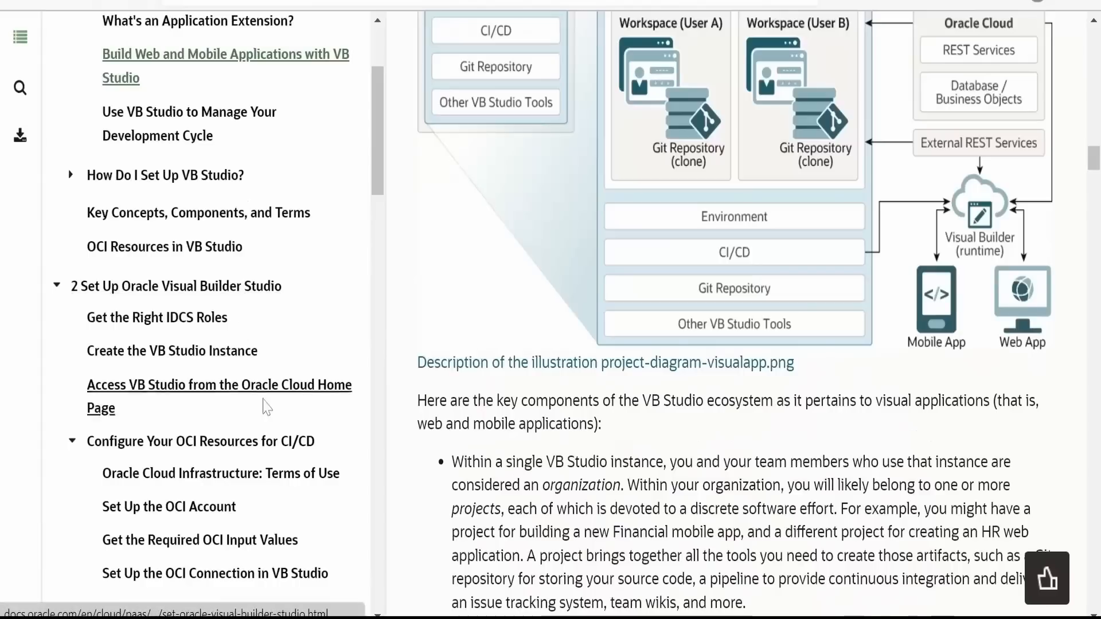
# - Open chapter 2, Set Up Oracle Visual Builder Studio, and examine the required IDCS roles and the Create the VB Studio Instance section
pyautogui.click(257, 287)
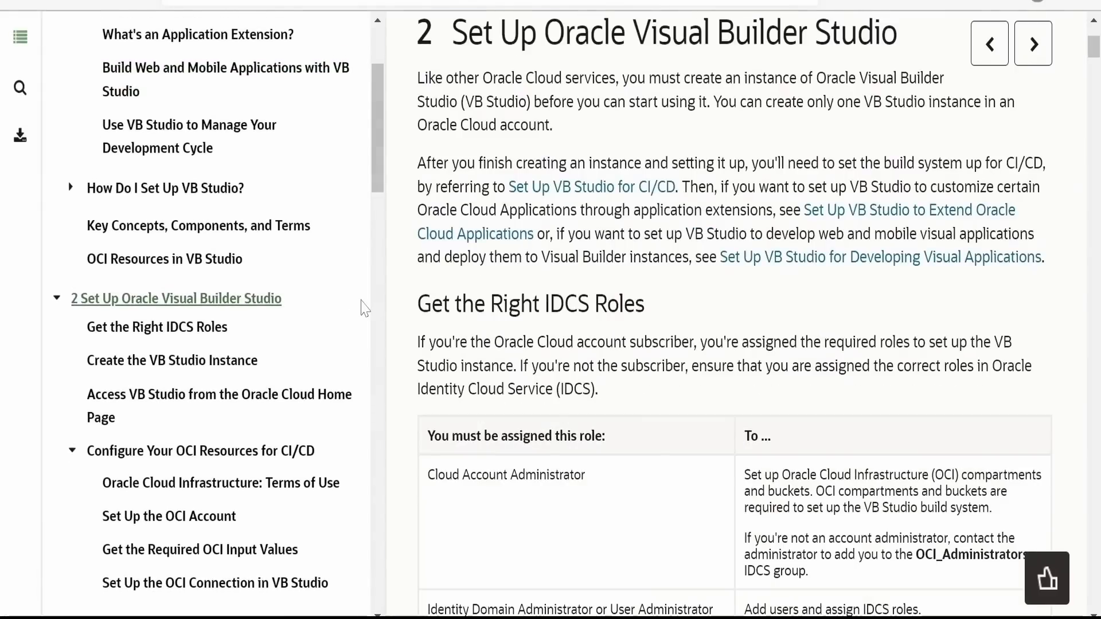
pyautogui.scroll(2, 617, 323)
pyautogui.scroll(-2, 617, 322)
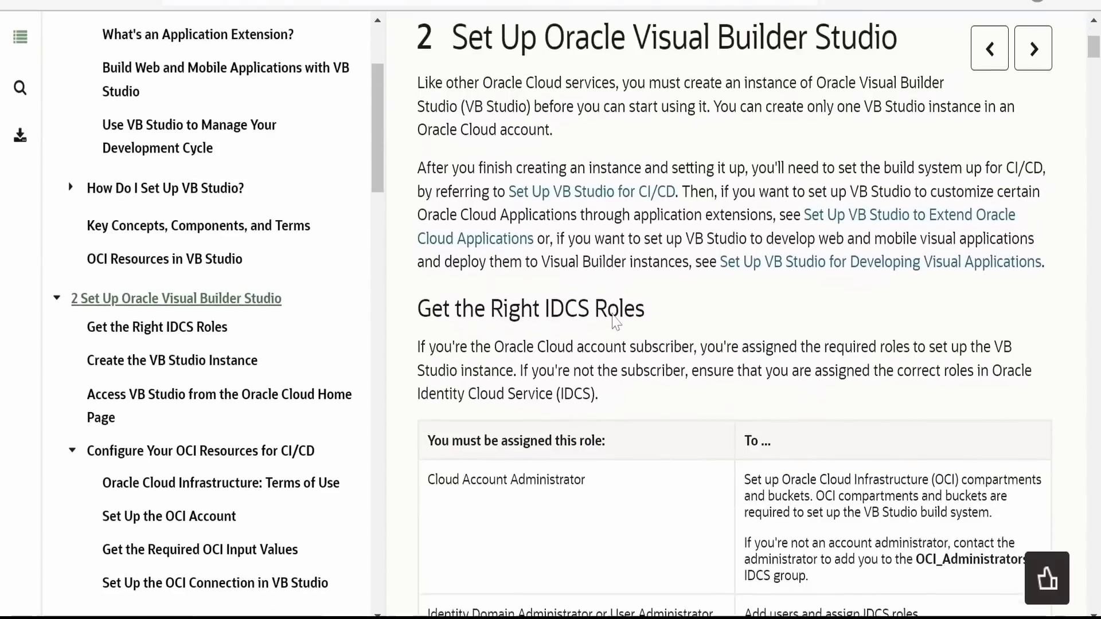
pyautogui.scroll(-10, 616, 323)
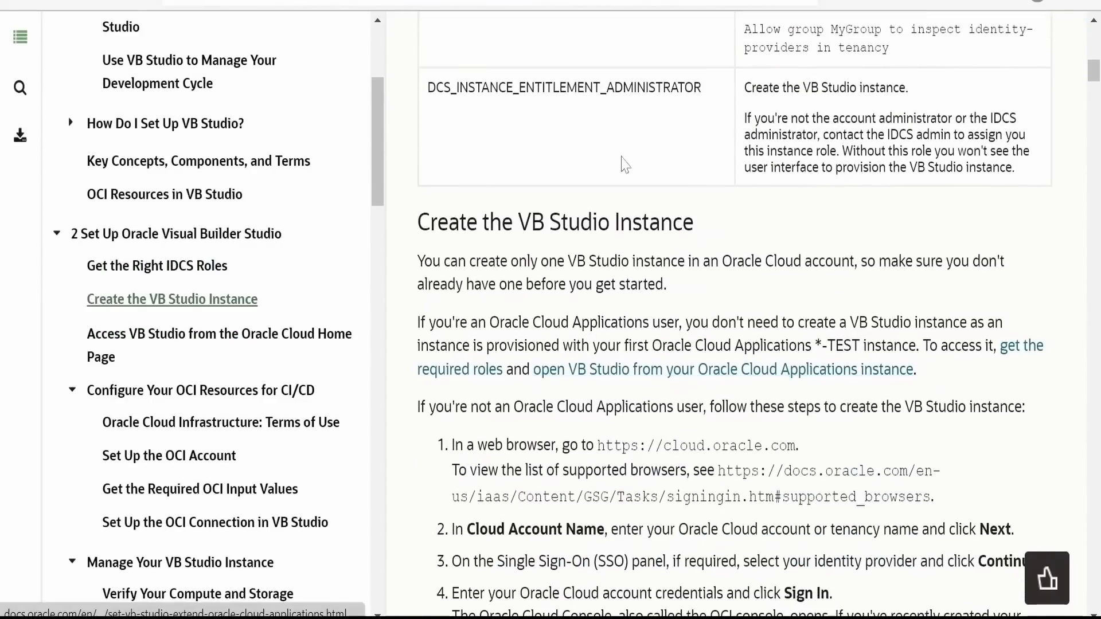
pyautogui.scroll(6, 625, 165)
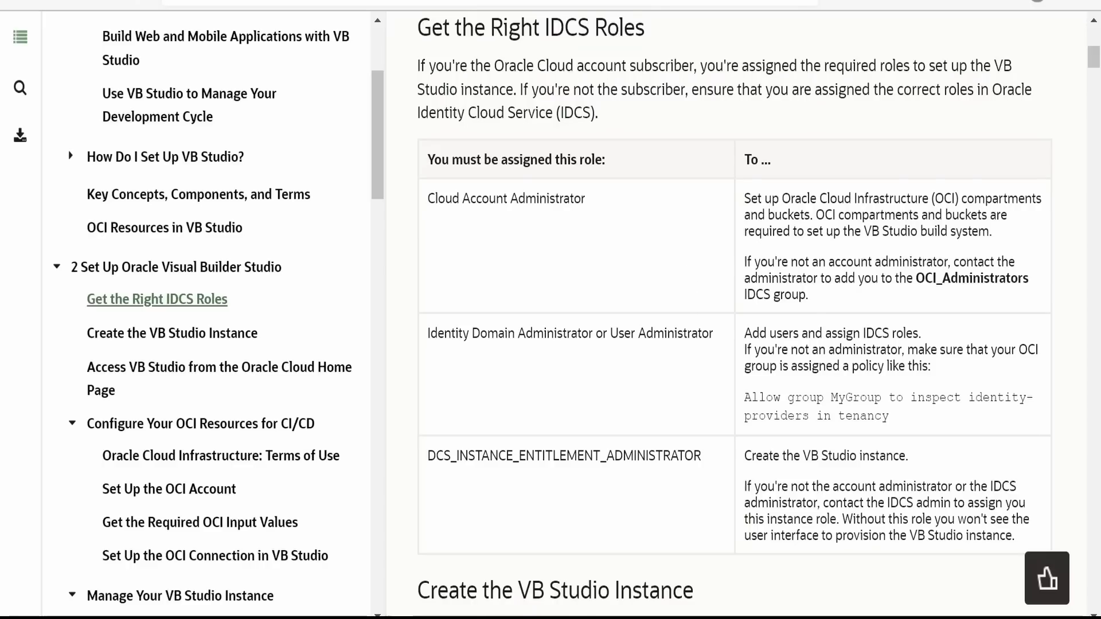
pyautogui.scroll(-5, 746, 310)
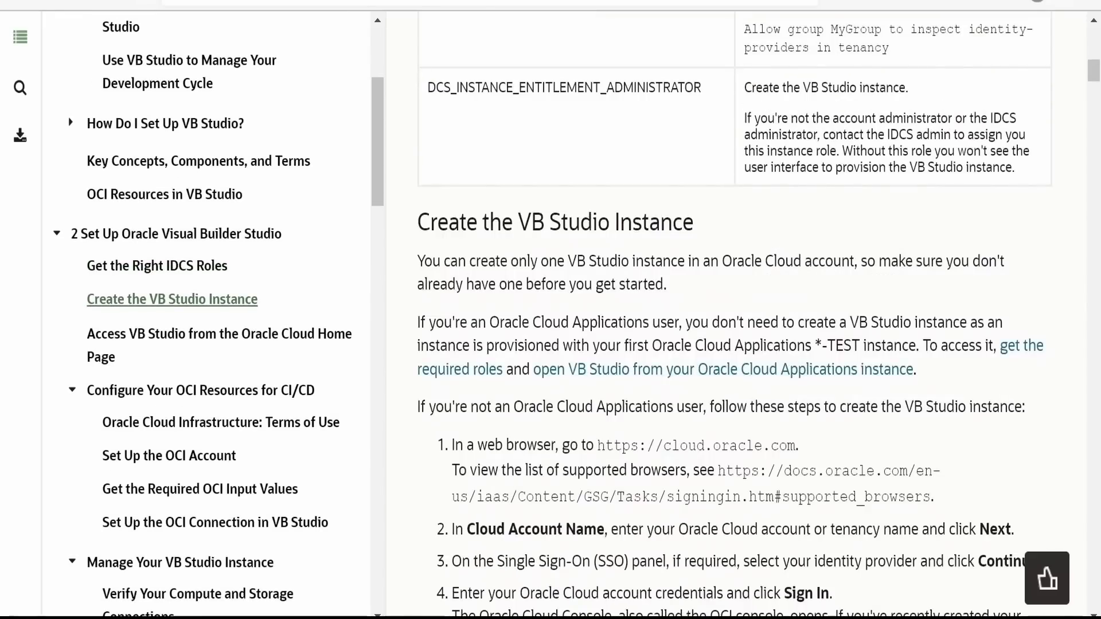
pyautogui.scroll(-4, 745, 310)
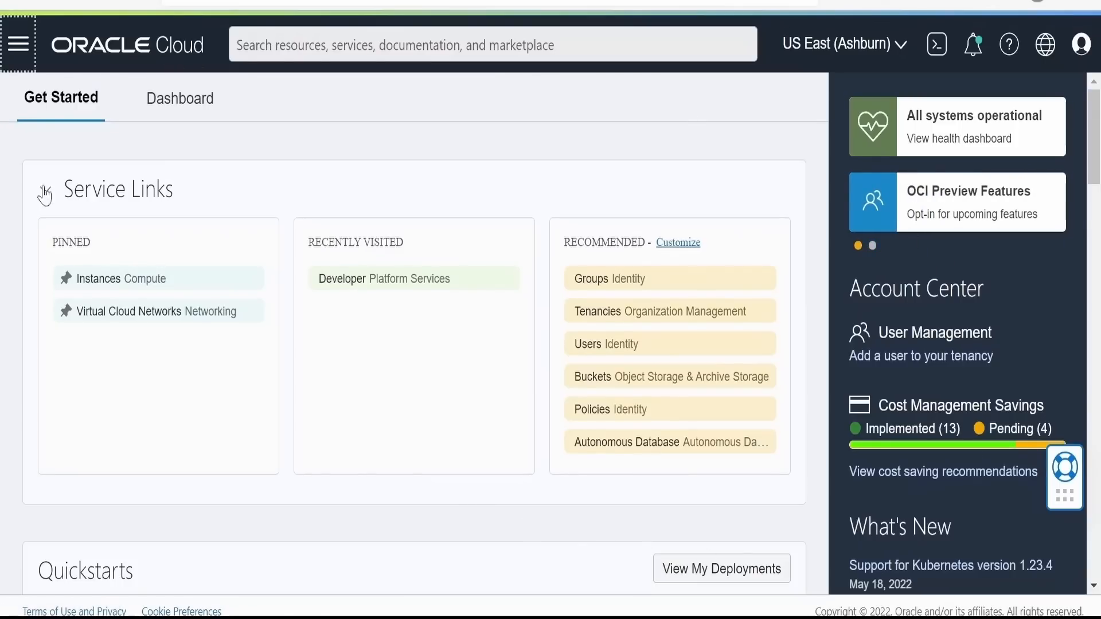
# - Switch to the Oracle Cloud console and open the Developer platform service under OCI Classic Services
pyautogui.click(12, 53)
pyautogui.scroll(-3, 136, 401)
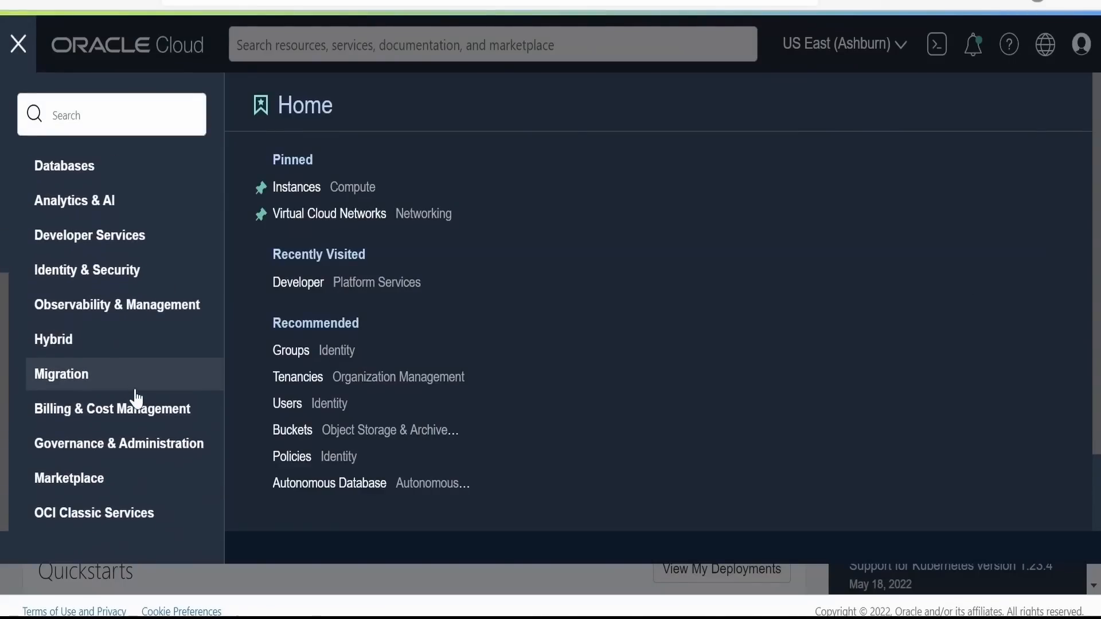
pyautogui.click(132, 529)
pyautogui.scroll(-4, 350, 229)
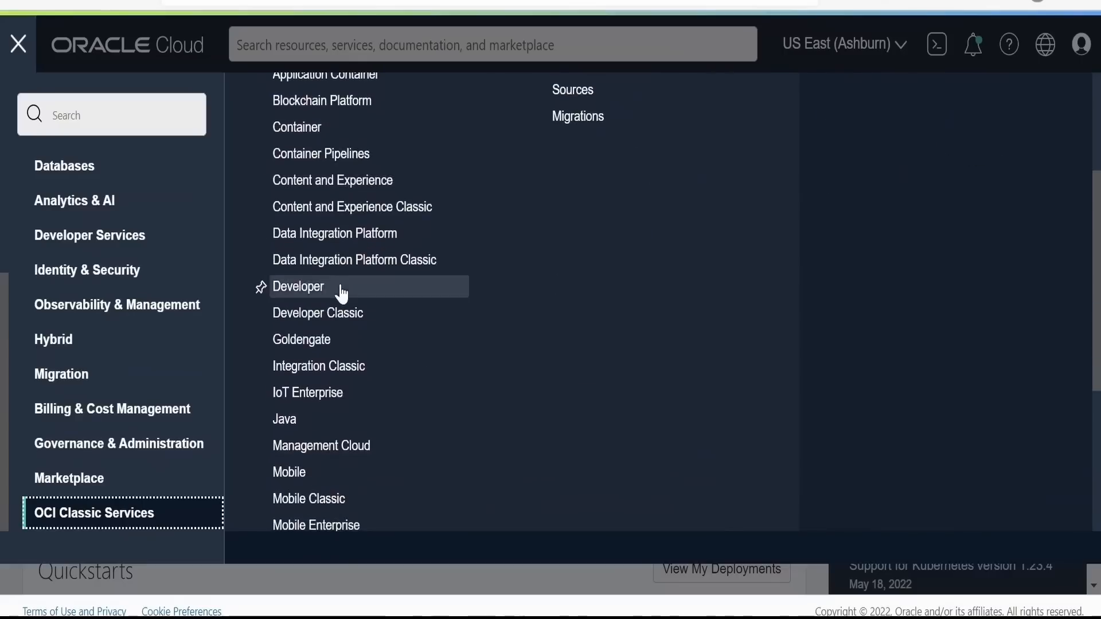
pyautogui.scroll(-5, 341, 293)
pyautogui.scroll(5, 349, 384)
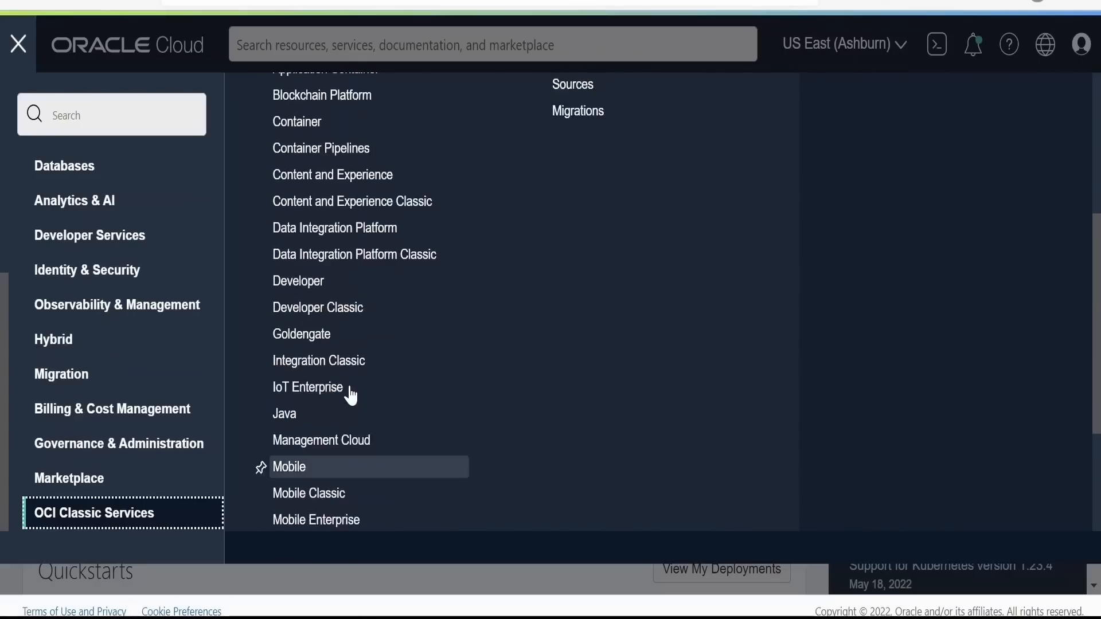
pyautogui.scroll(2, 348, 390)
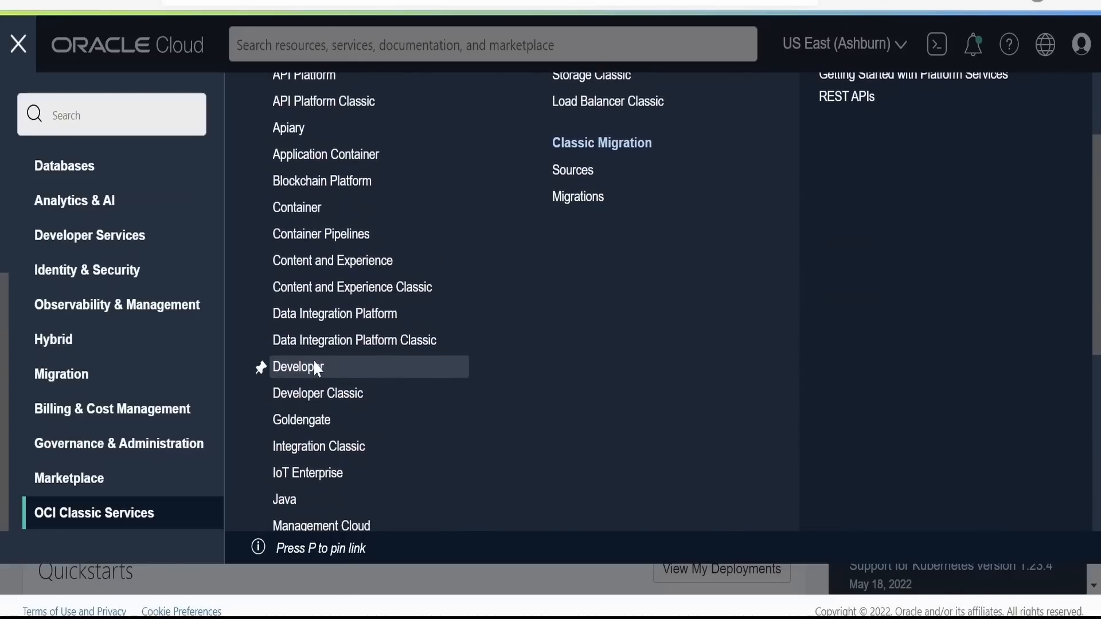
pyautogui.click(317, 368)
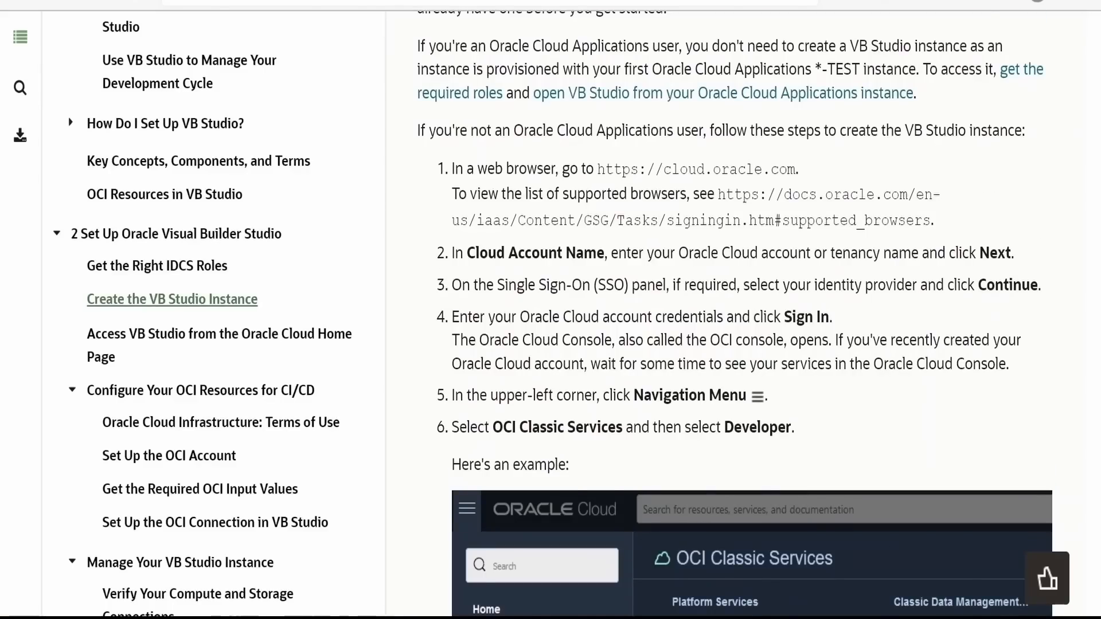
# - Read the remaining instructions for creating a VB Studio instance in the guide and check the home region in the Oracle Cloud console header
pyautogui.scroll(-3, 619, 229)
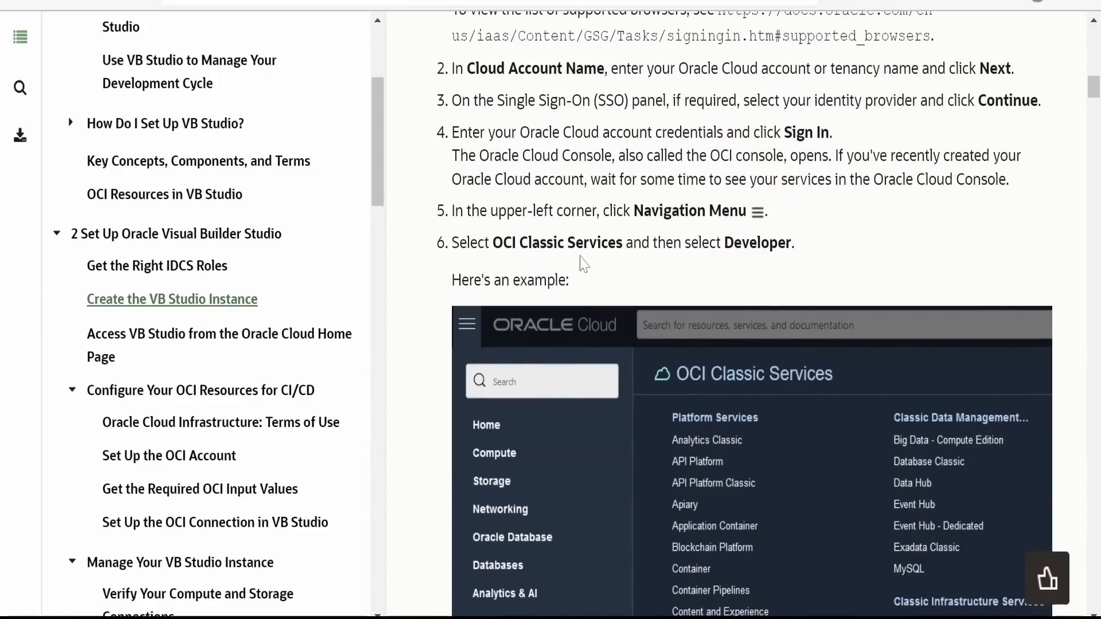
pyautogui.scroll(-3, 757, 261)
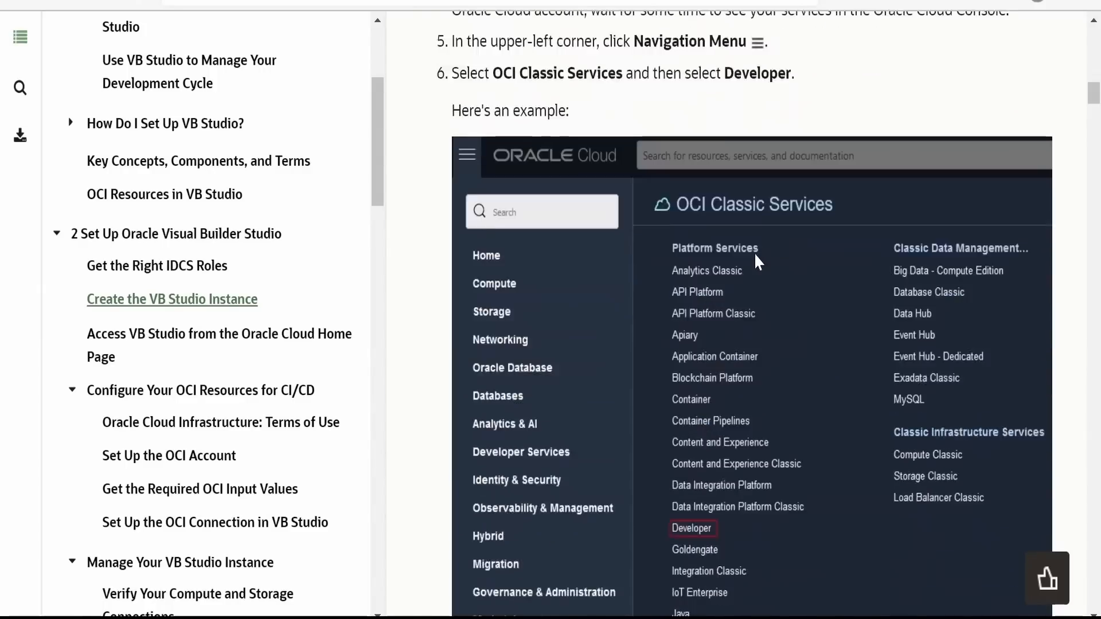
pyautogui.scroll(-4, 757, 261)
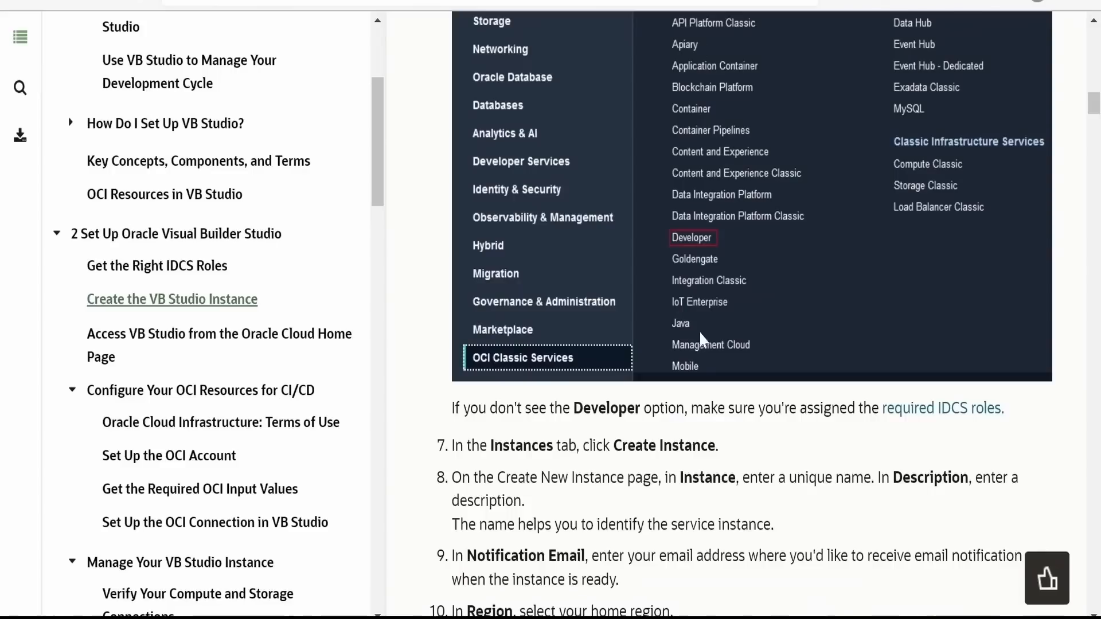
pyautogui.scroll(-5, 734, 314)
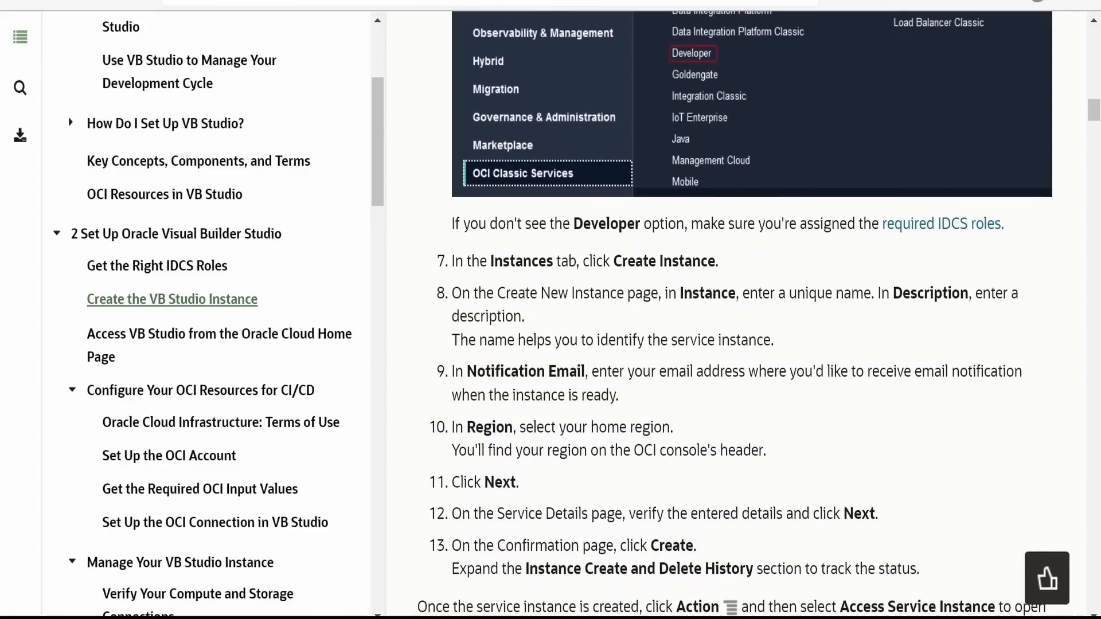
pyautogui.moveTo(798, 294); pyautogui.dragTo(864, 293)
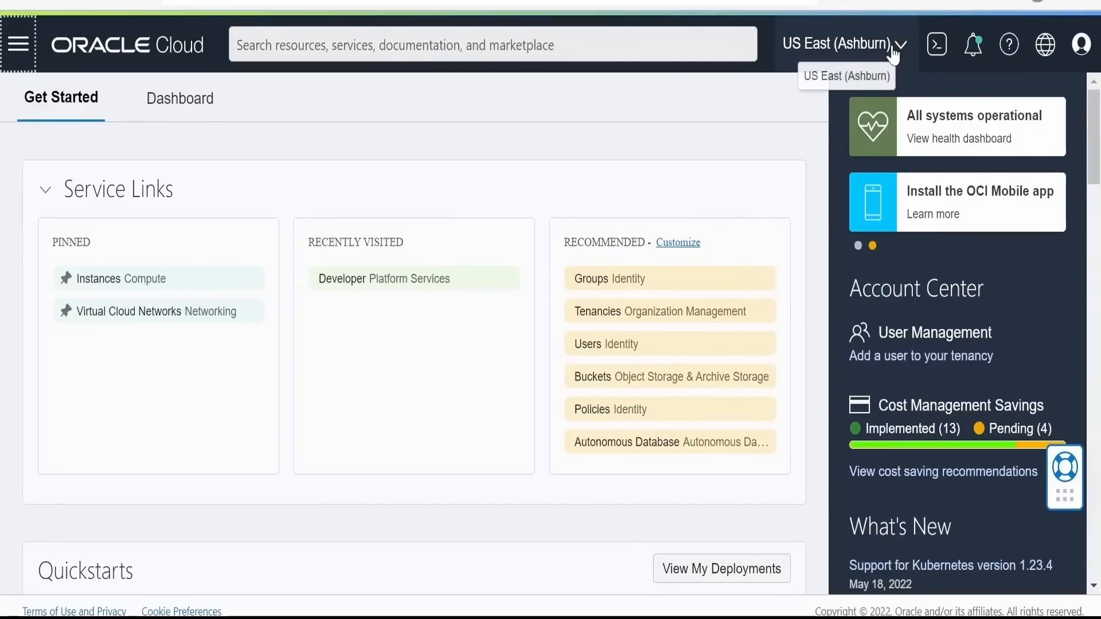
pyautogui.click(775, 46)
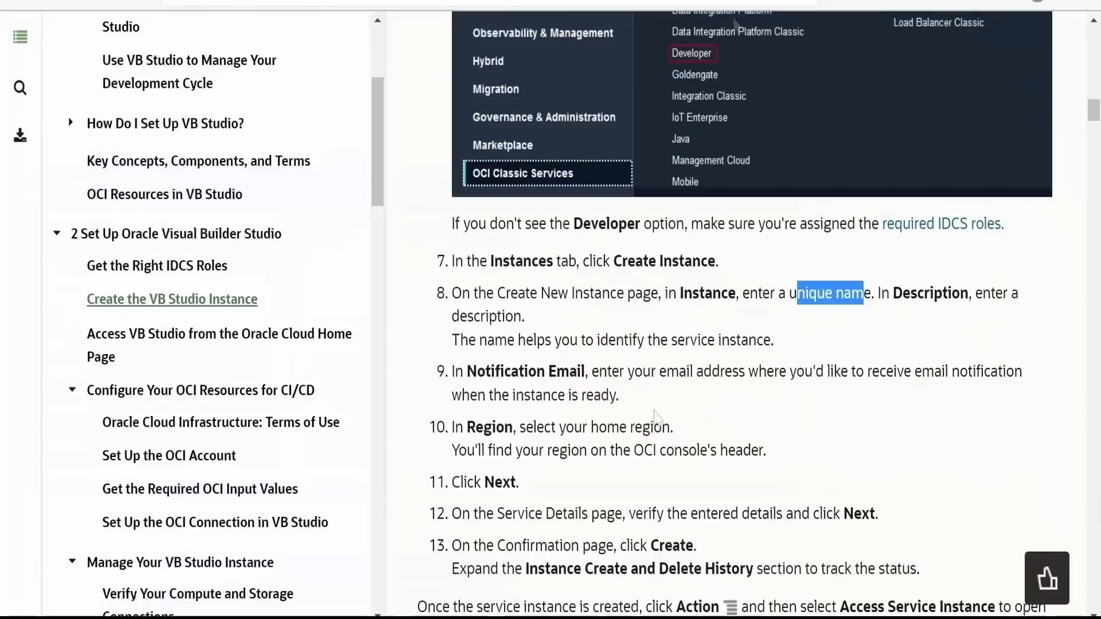
pyautogui.scroll(-2, 665, 402)
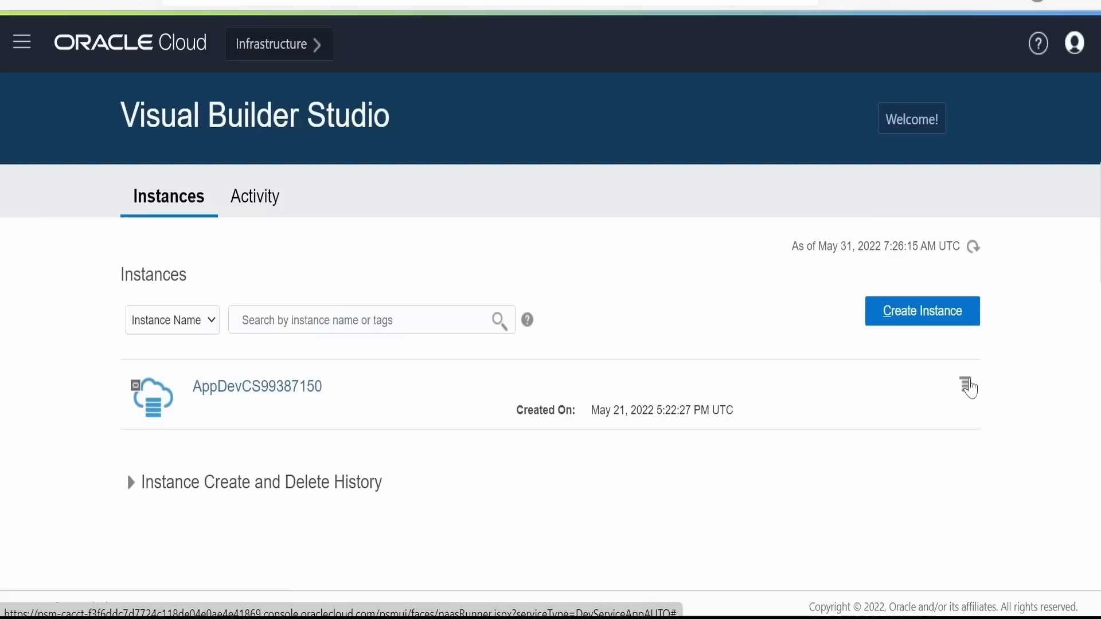
# - Access the existing Visual Builder Studio service instance and view the Projects section of its Organization page
pyautogui.click(968, 393)
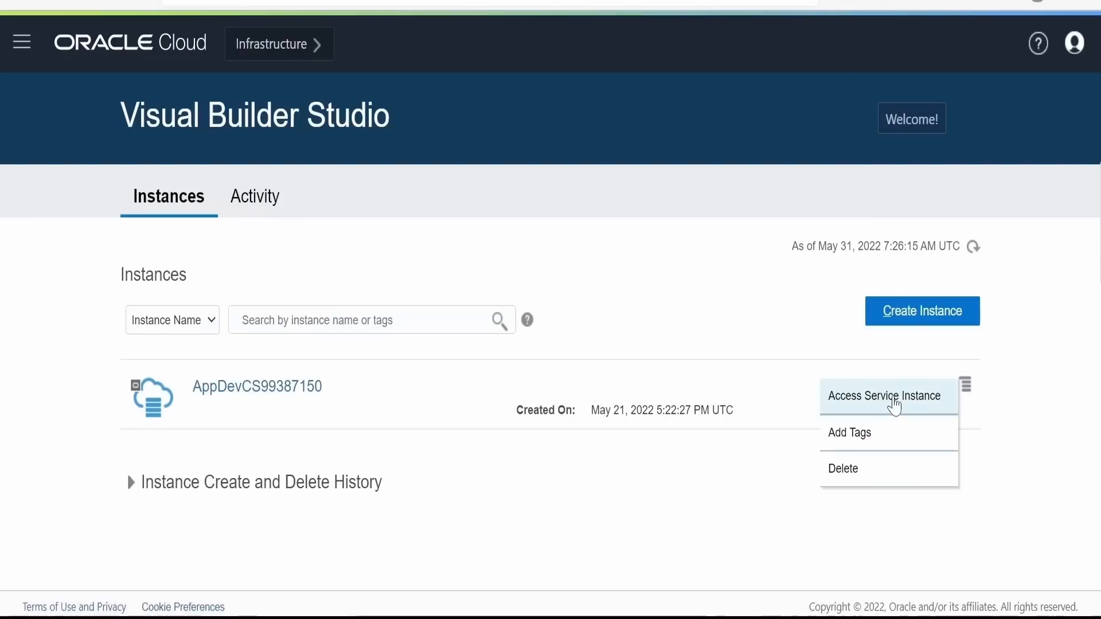
pyautogui.click(895, 402)
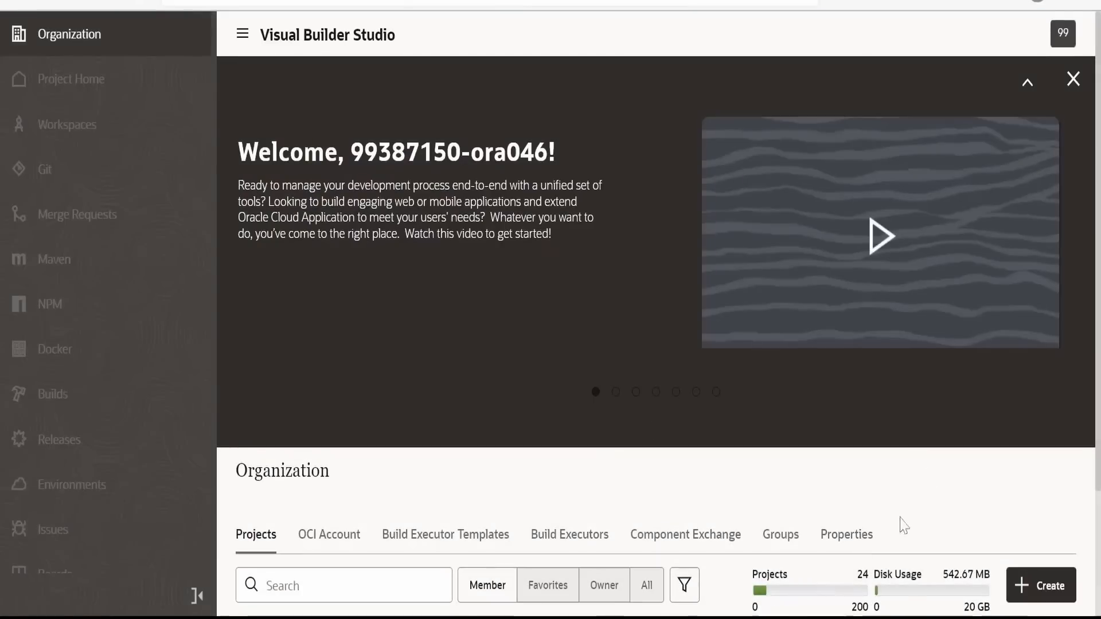
pyautogui.scroll(-3, 365, 479)
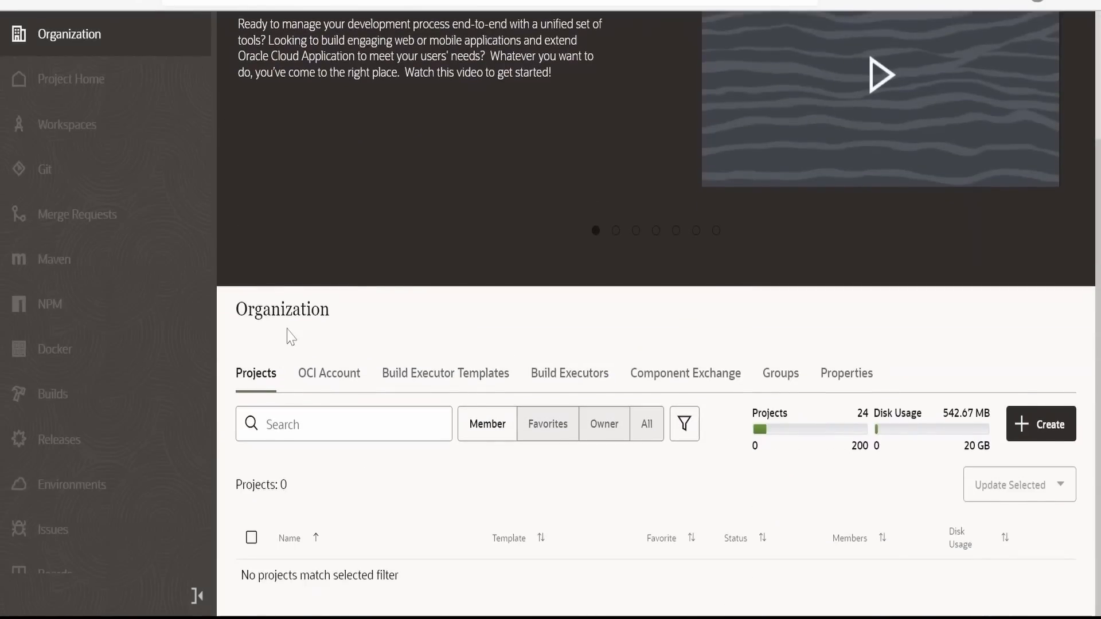
pyautogui.scroll(2, 291, 337)
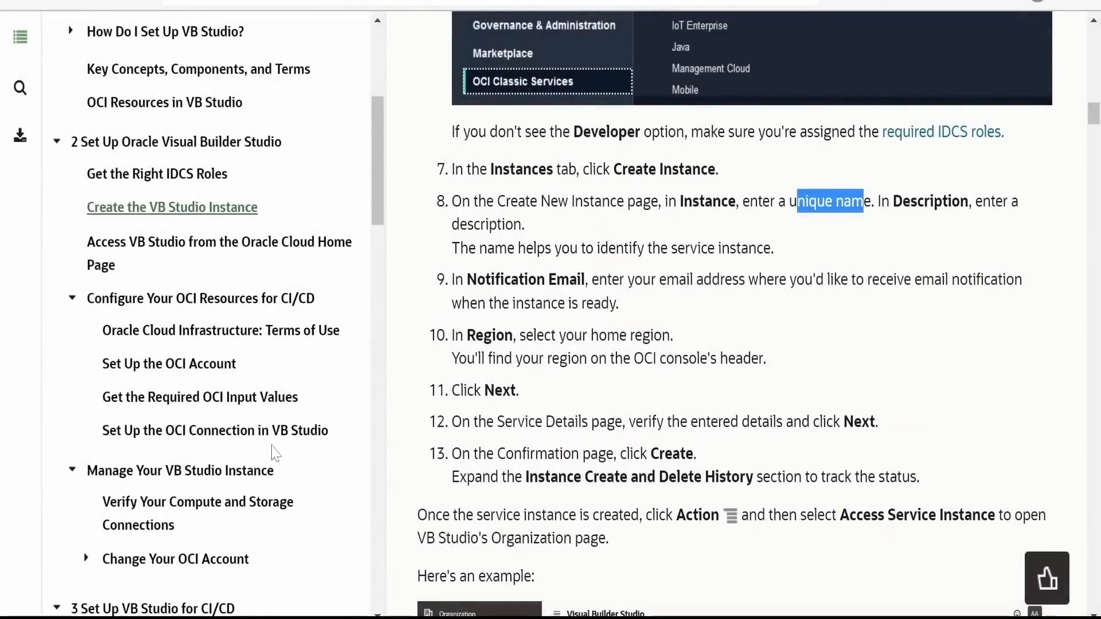
# - In the guide's chapter 5, examine how to create and set up a development project for different and same identity domains
pyautogui.scroll(-5, 281, 425)
pyautogui.scroll(-10, 270, 429)
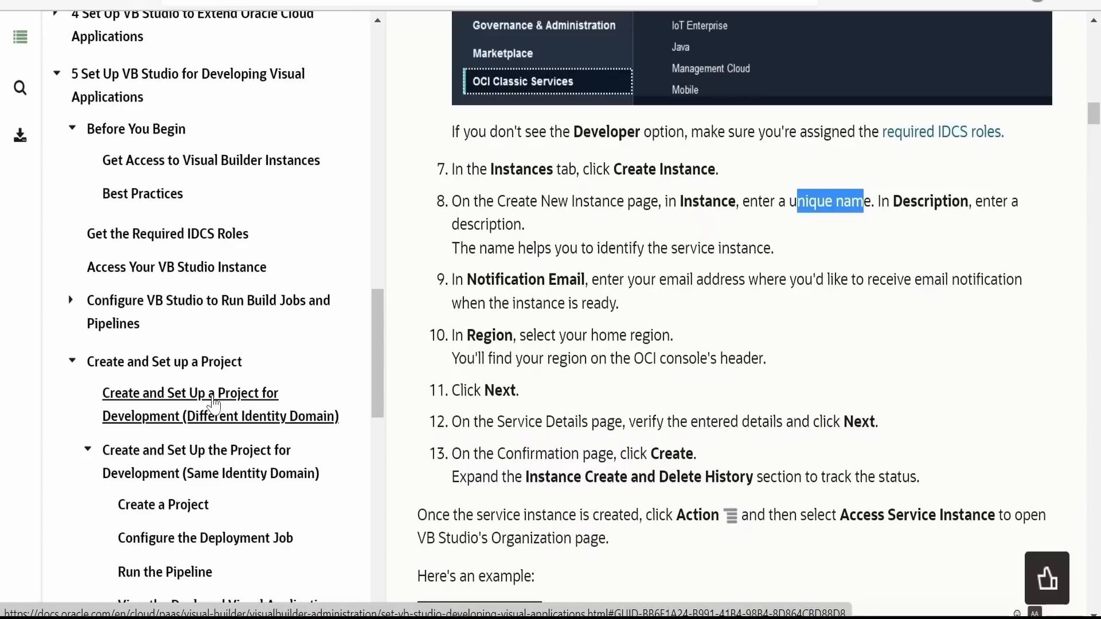
pyautogui.click(213, 404)
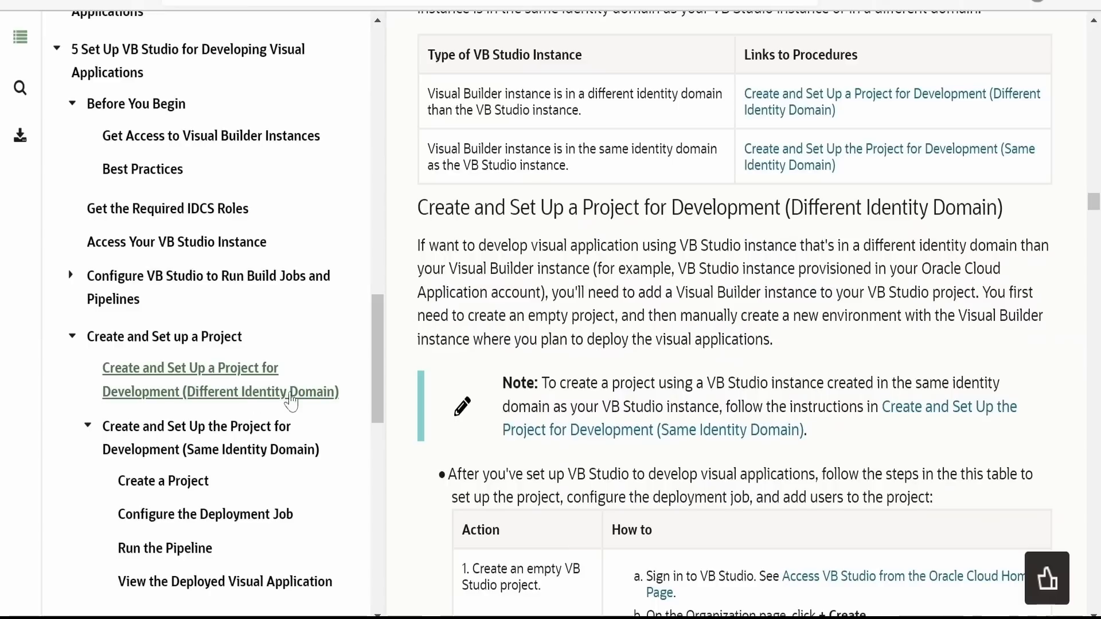
pyautogui.click(223, 434)
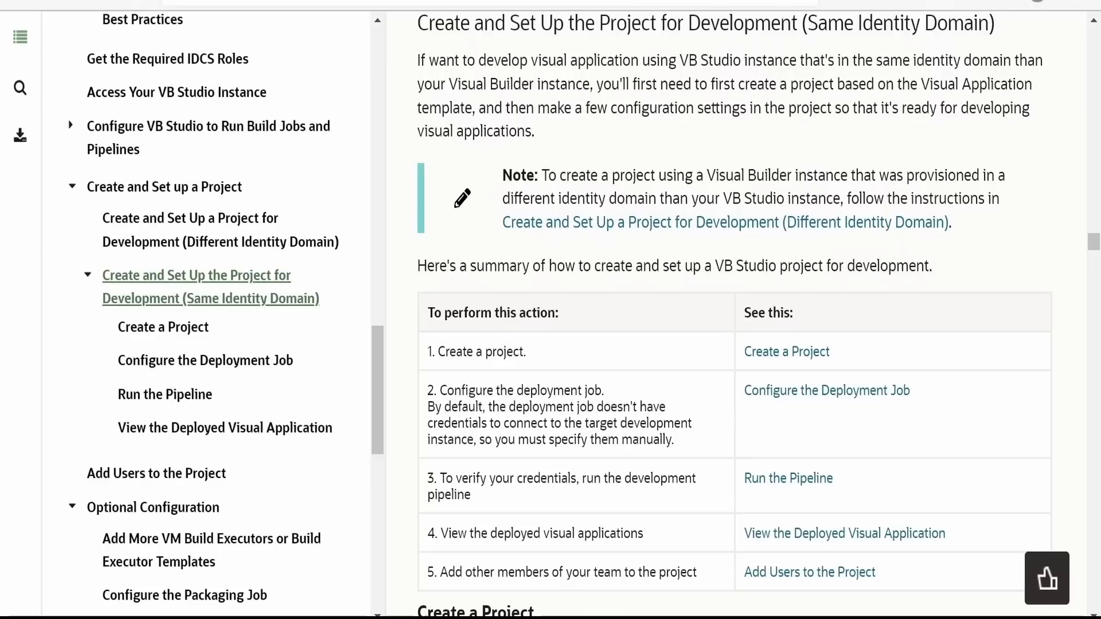
pyautogui.scroll(-1, 742, 384)
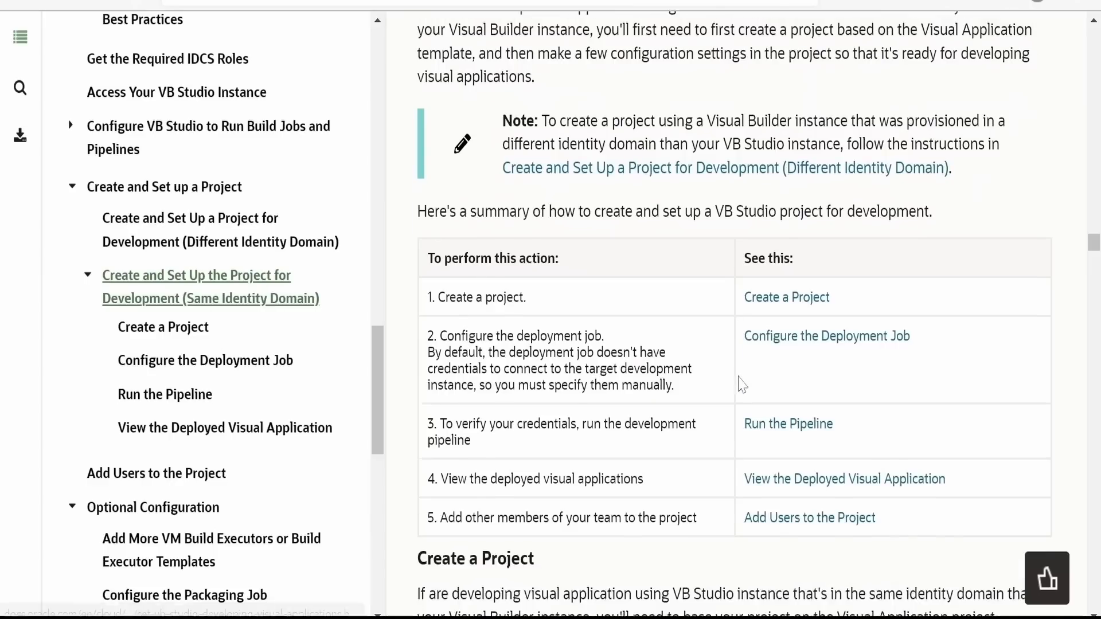
pyautogui.scroll(-4, 742, 384)
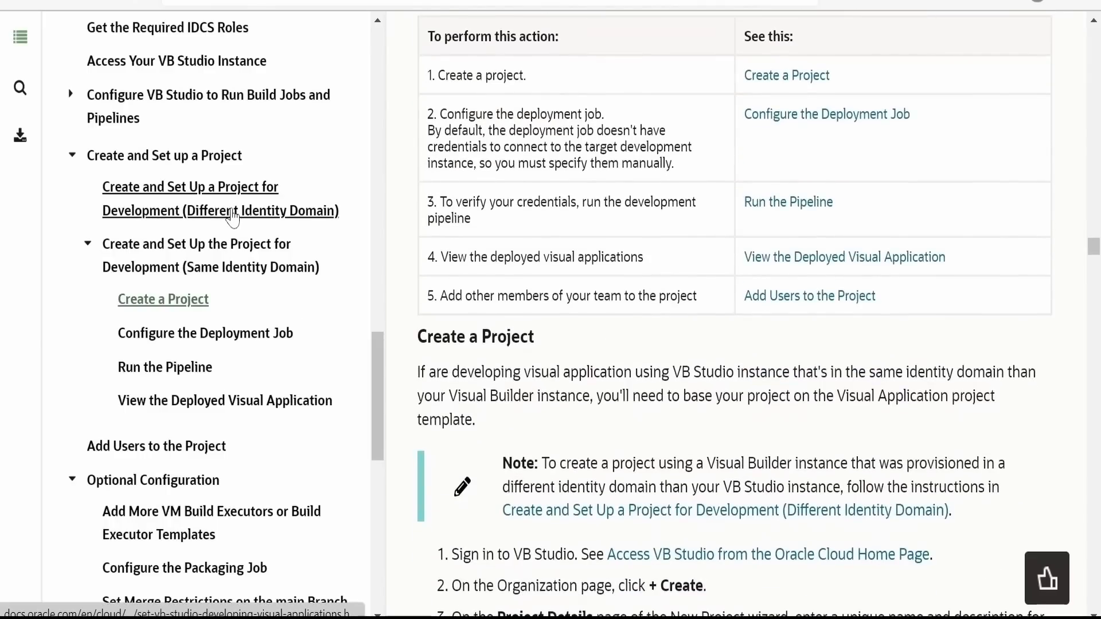
pyautogui.scroll(-2, 683, 331)
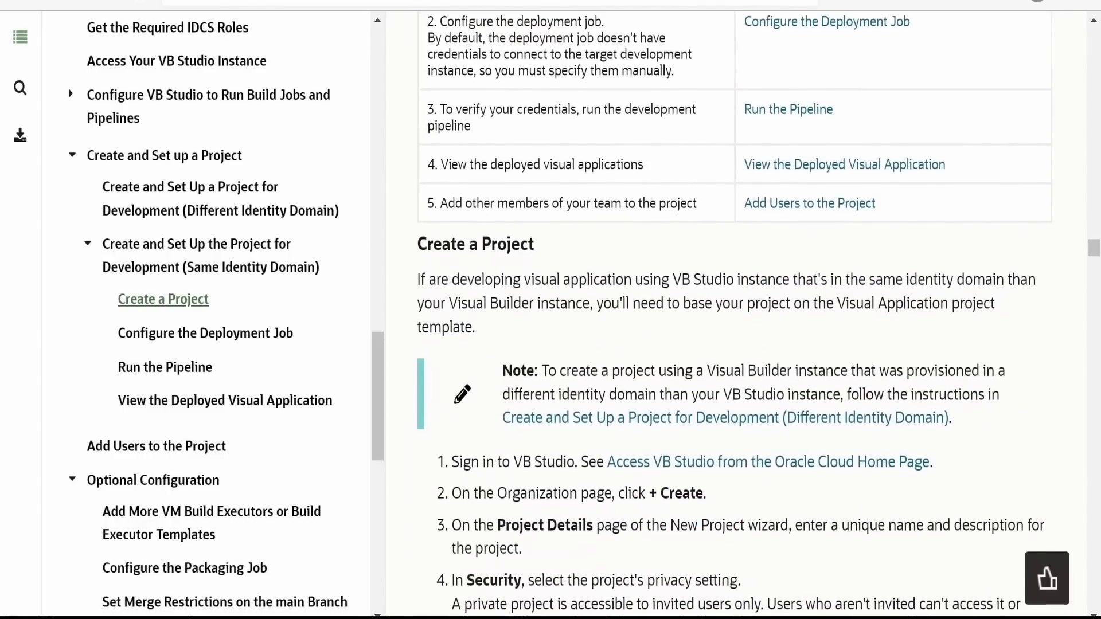
pyautogui.scroll(-2, 538, 338)
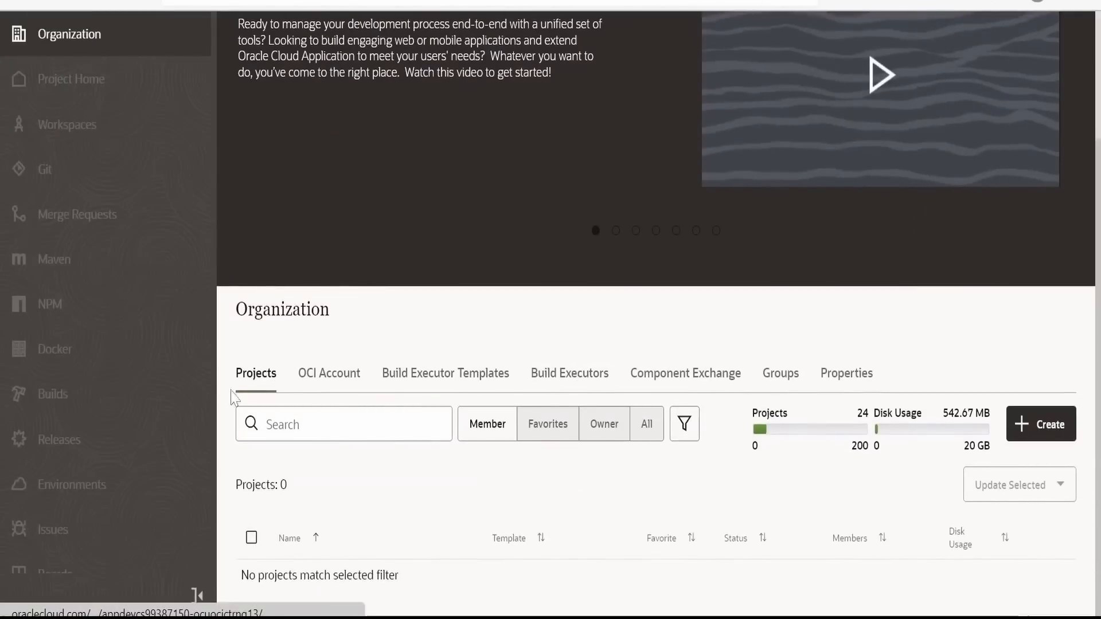
# - Start a new project from the Visual Builder Studio Organization page and name it Test_VBCS_Project_01
pyautogui.click(1034, 448)
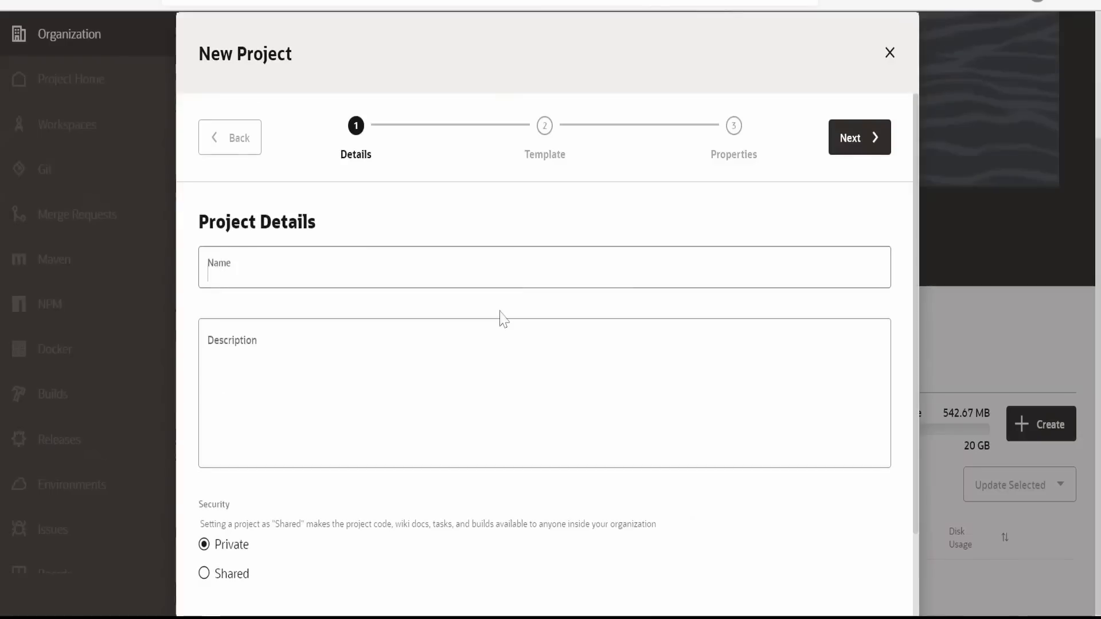
pyautogui.write('Te')
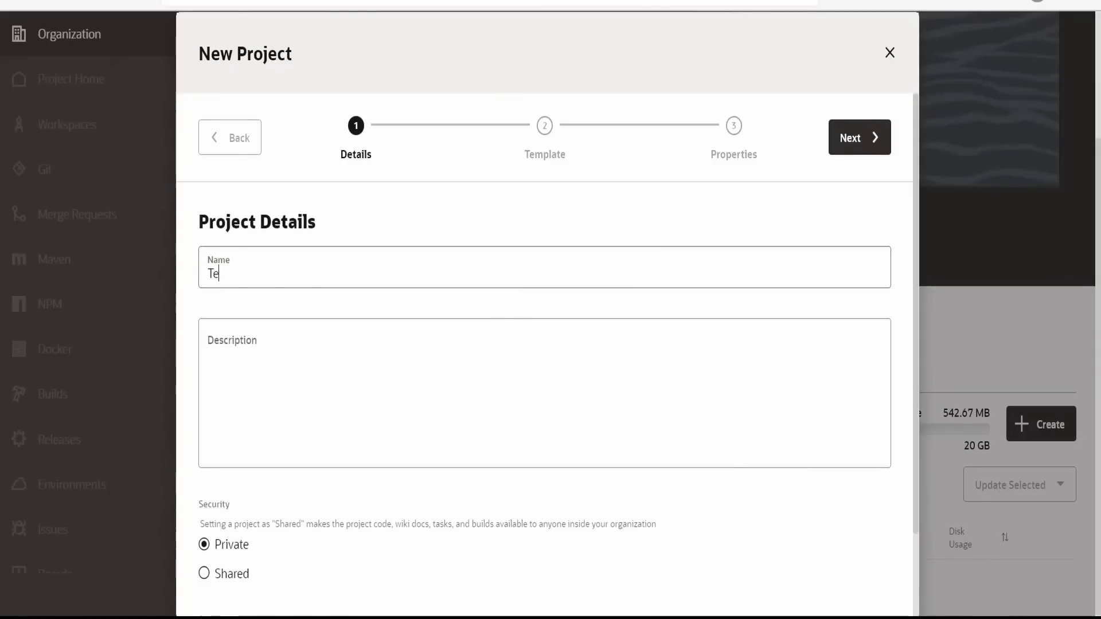
pyautogui.write('st_VBCS_Project_01')
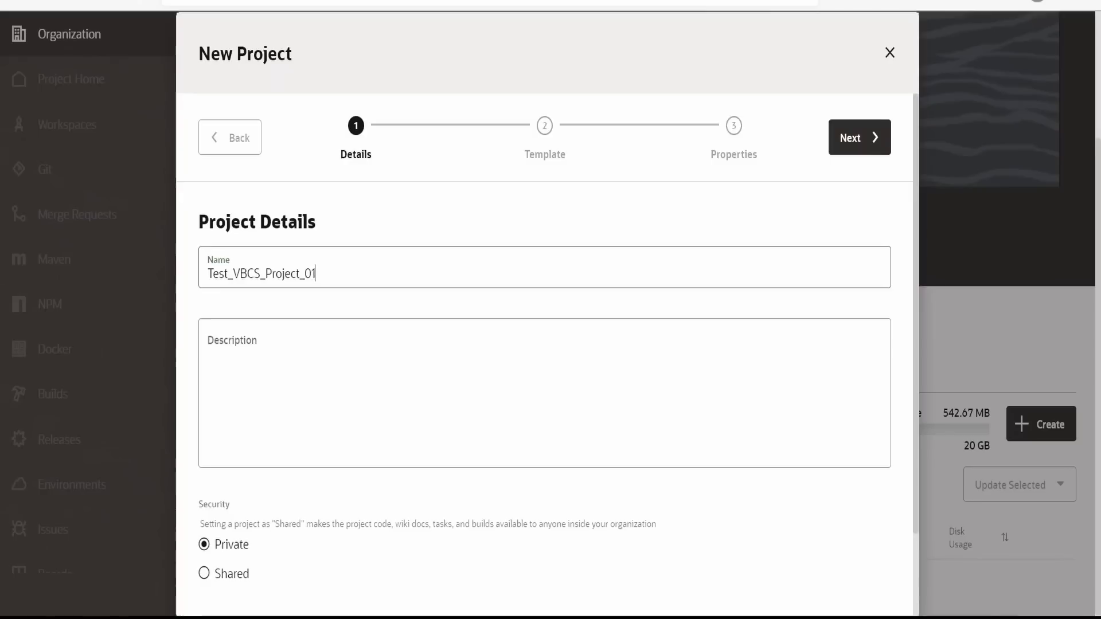
# - Keep the project's security set to Private and its preferred language English, and continue to the template choice
pyautogui.scroll(-2, 450, 423)
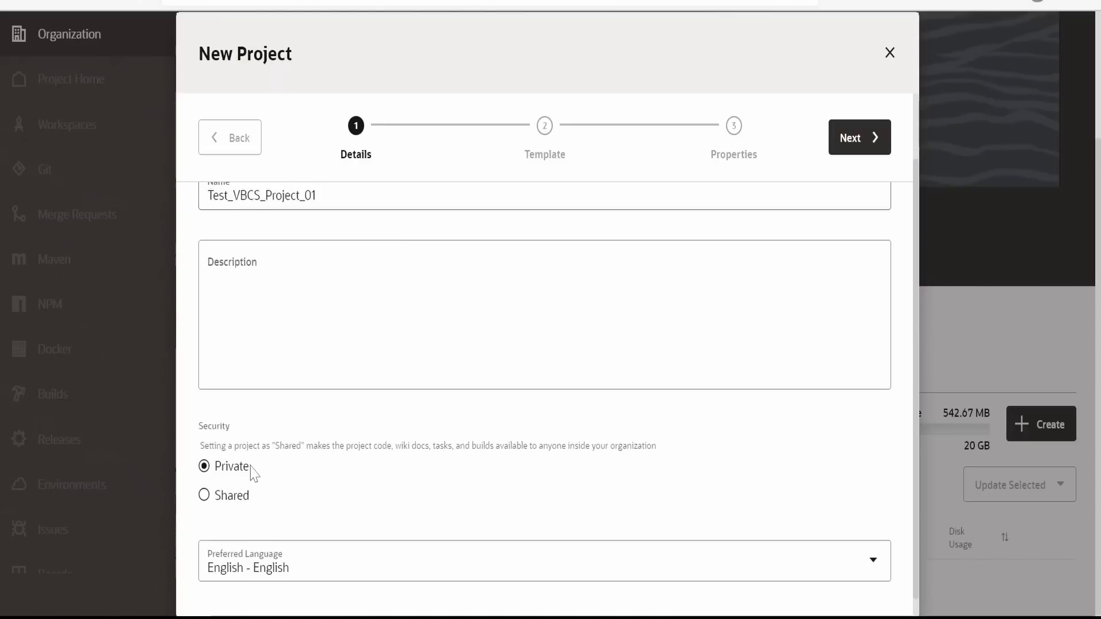
pyautogui.click(224, 501)
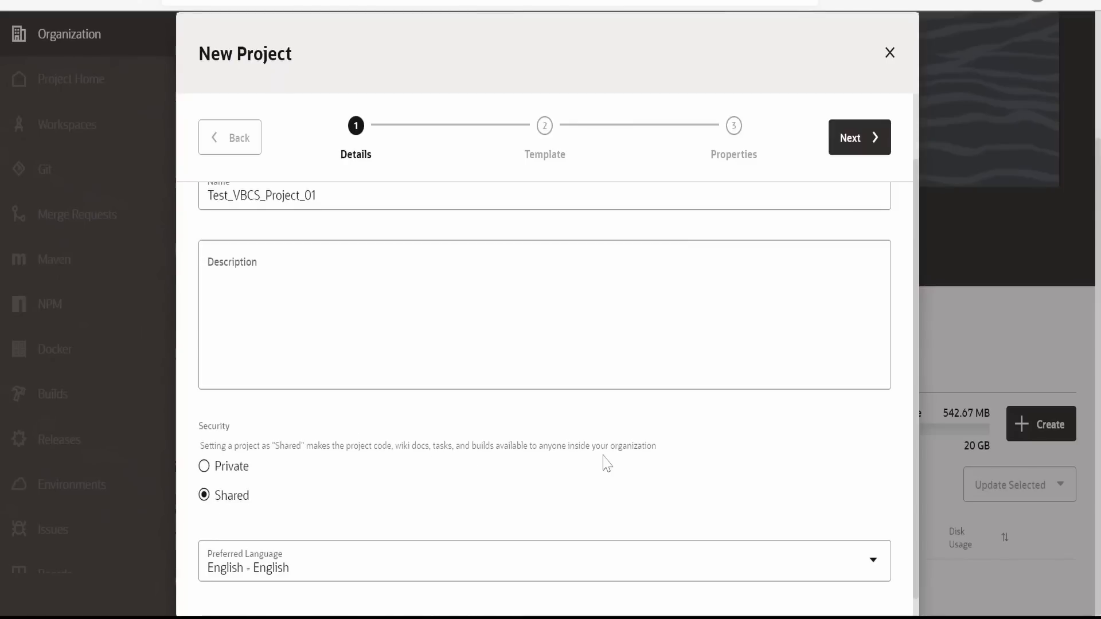
pyautogui.click(232, 471)
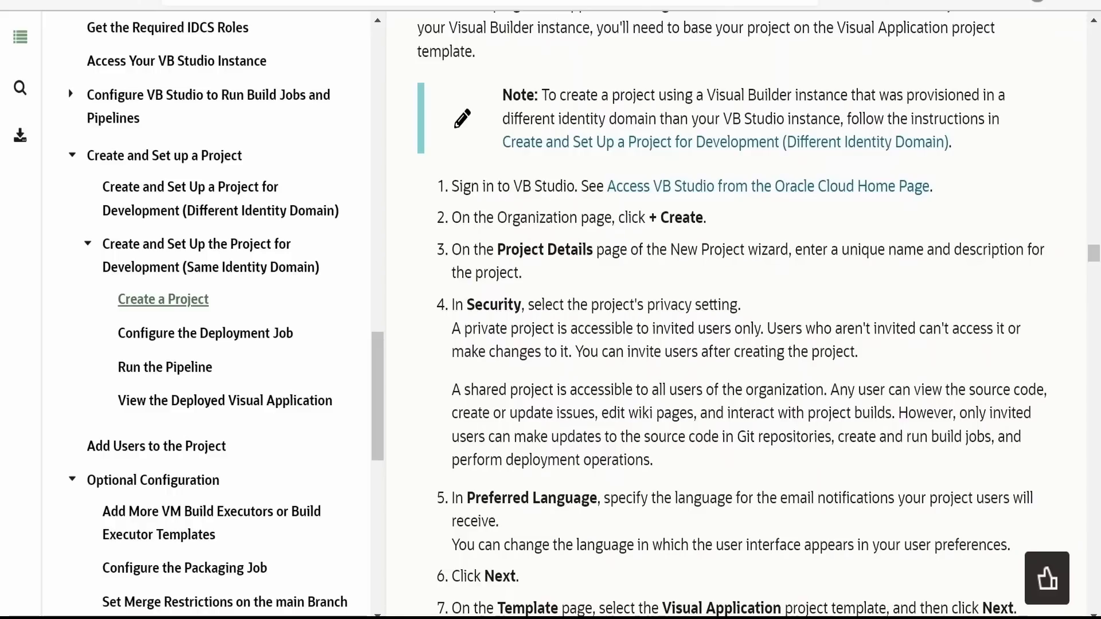
pyautogui.scroll(-3, 732, 315)
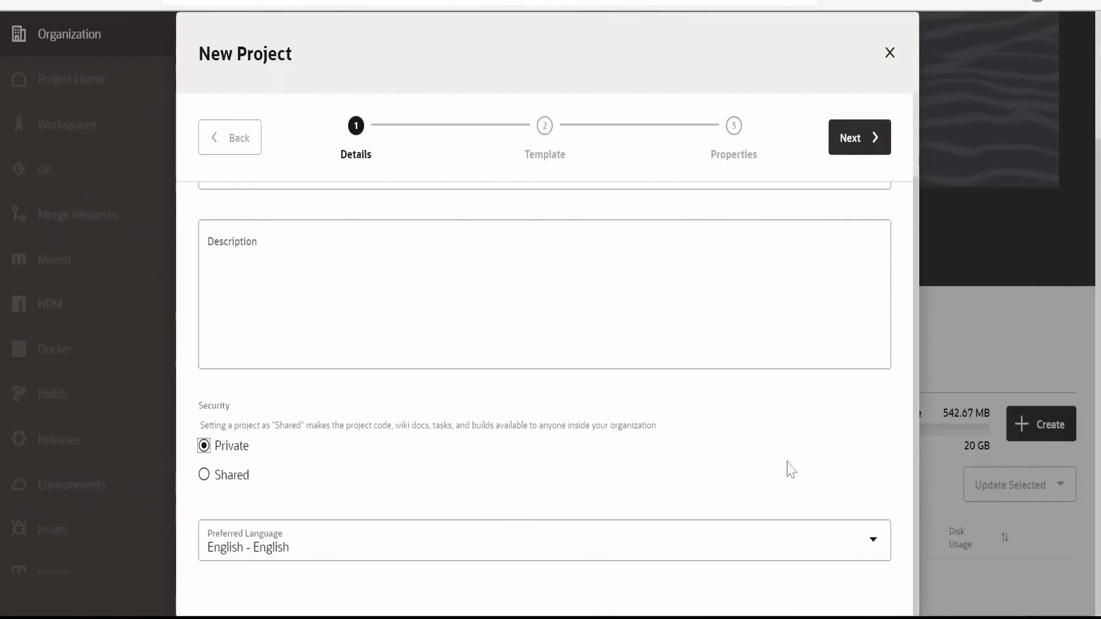
pyautogui.click(853, 138)
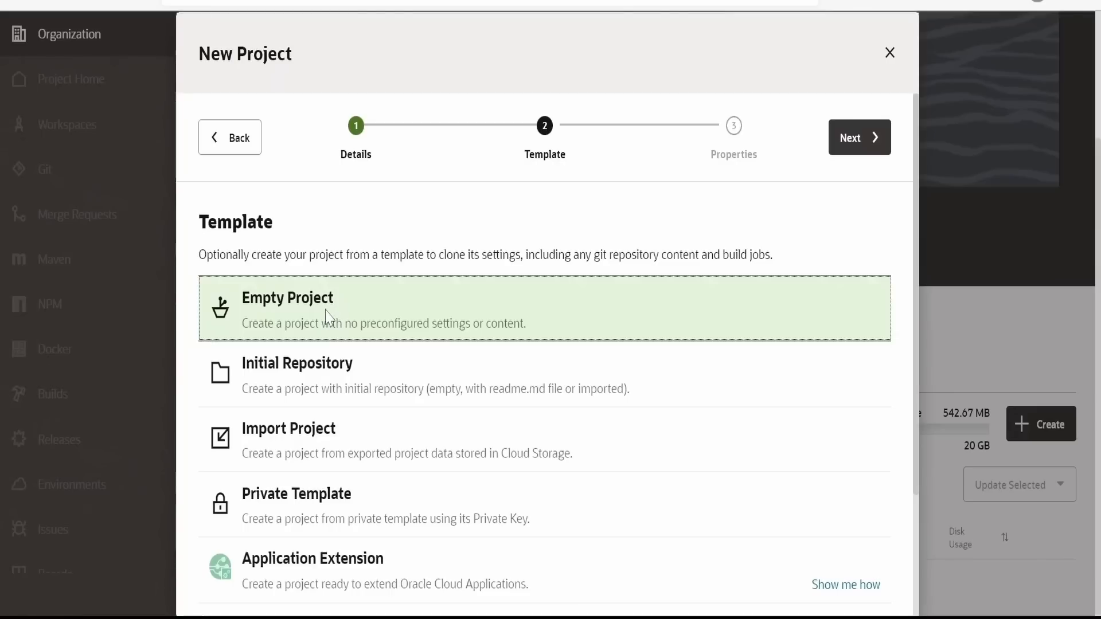
# - Choose the Visual Application template for the new project and continue to its properties
pyautogui.scroll(-1, 347, 352)
pyautogui.scroll(-1, 347, 353)
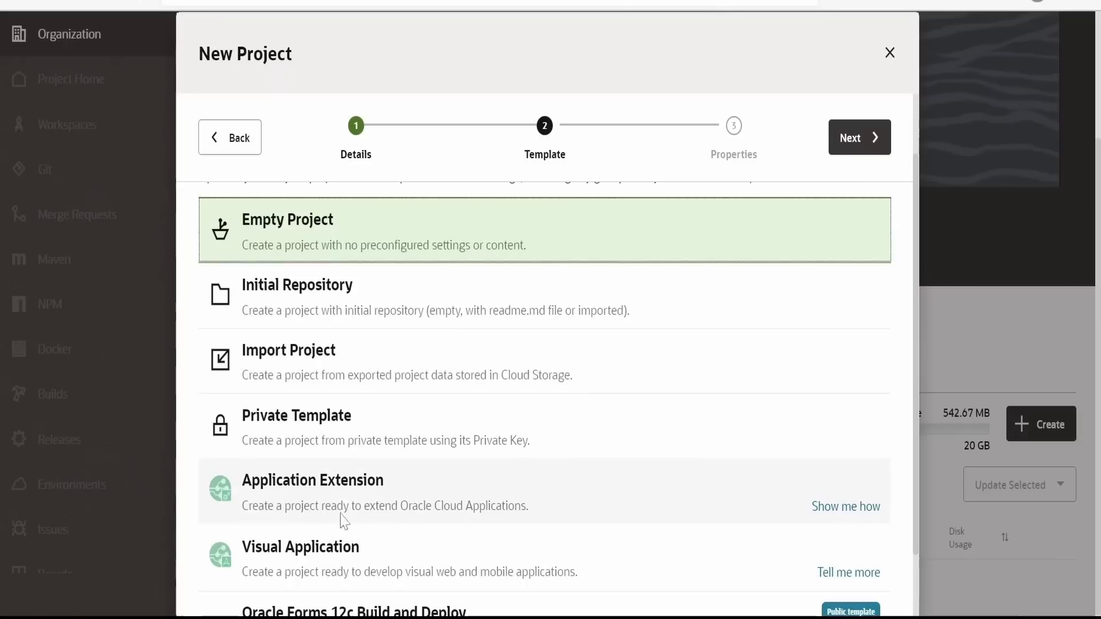
pyautogui.click(347, 559)
pyautogui.scroll(-3, 334, 568)
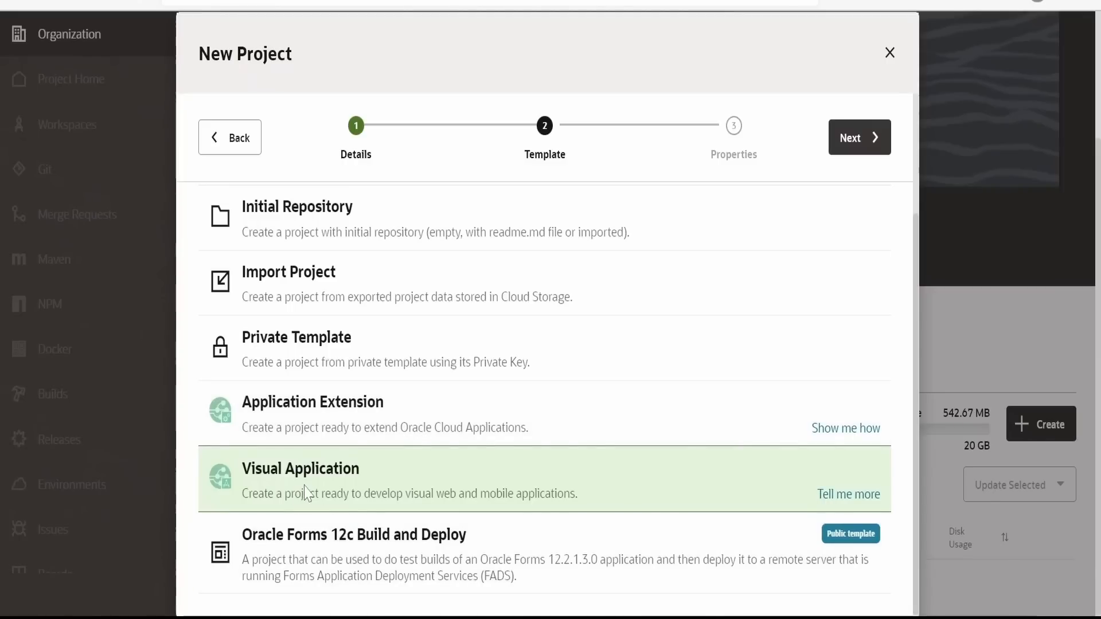
pyautogui.click(873, 138)
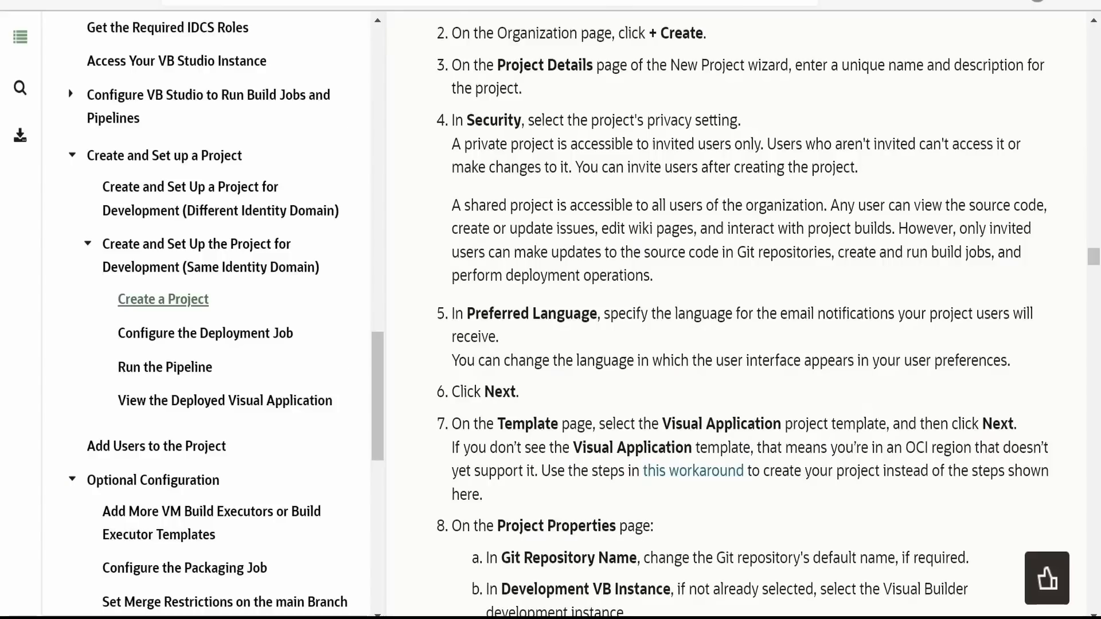
# - Read the guide's Project Properties instructions and check the new project's Git repository, workspace and working branch names against them
pyautogui.scroll(-3, 740, 310)
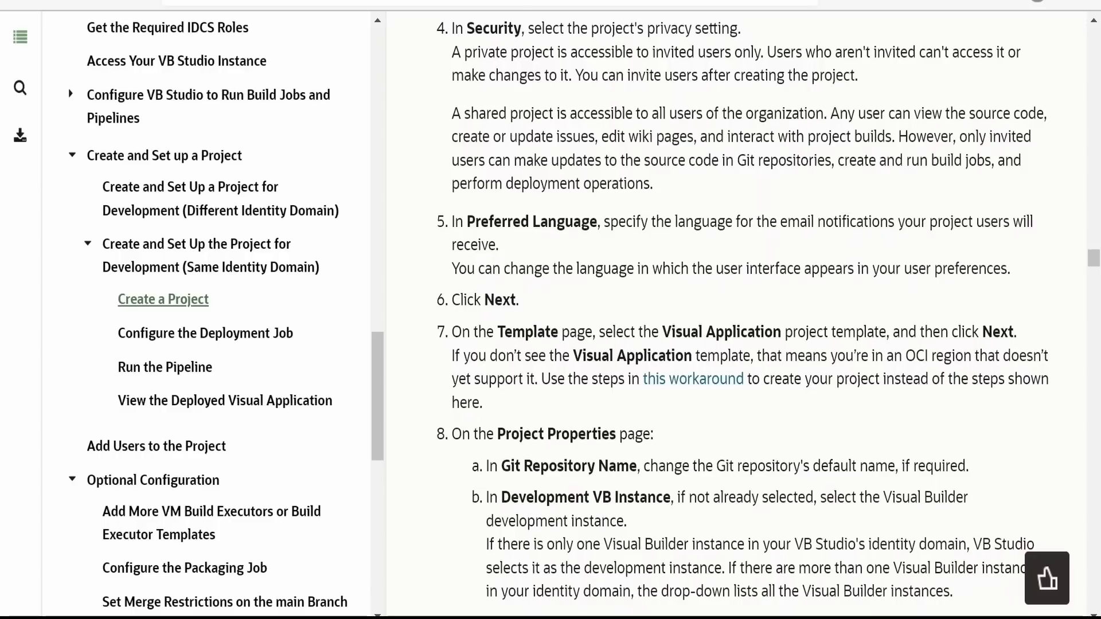
pyautogui.scroll(-3, 745, 316)
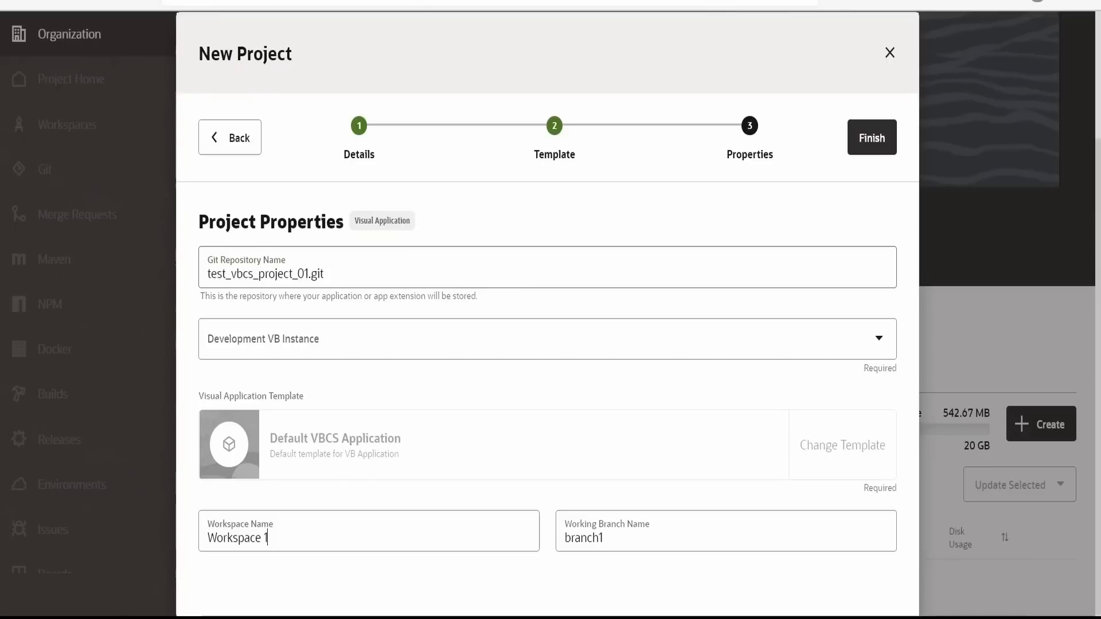
pyautogui.press('Tab')
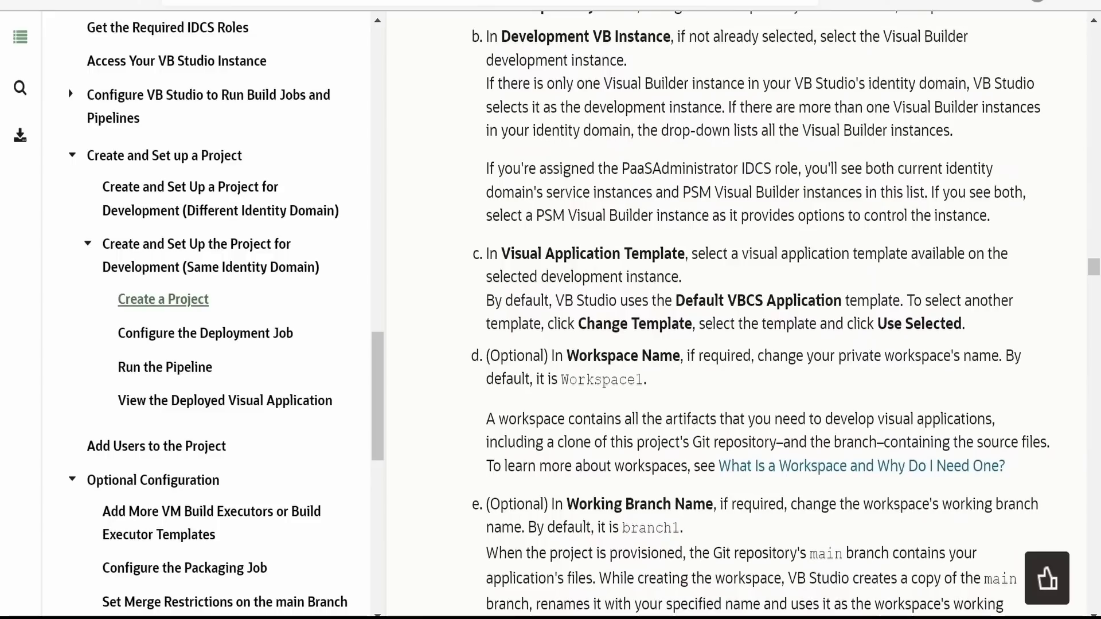
pyautogui.scroll(-2, 737, 313)
pyautogui.scroll(-2, 737, 479)
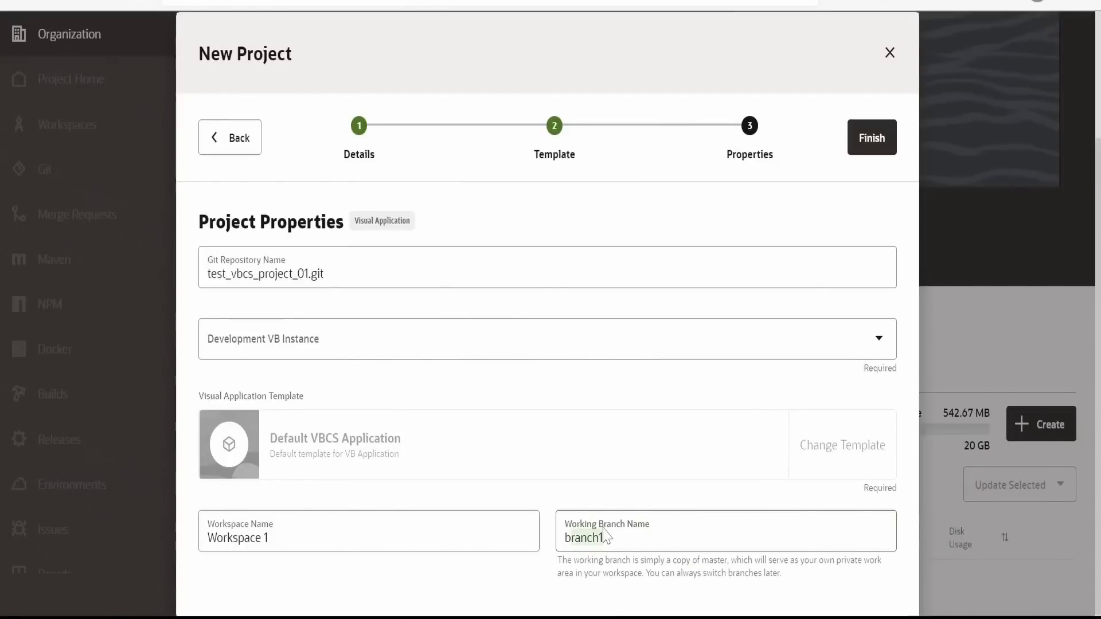
pyautogui.press('BackSpace')
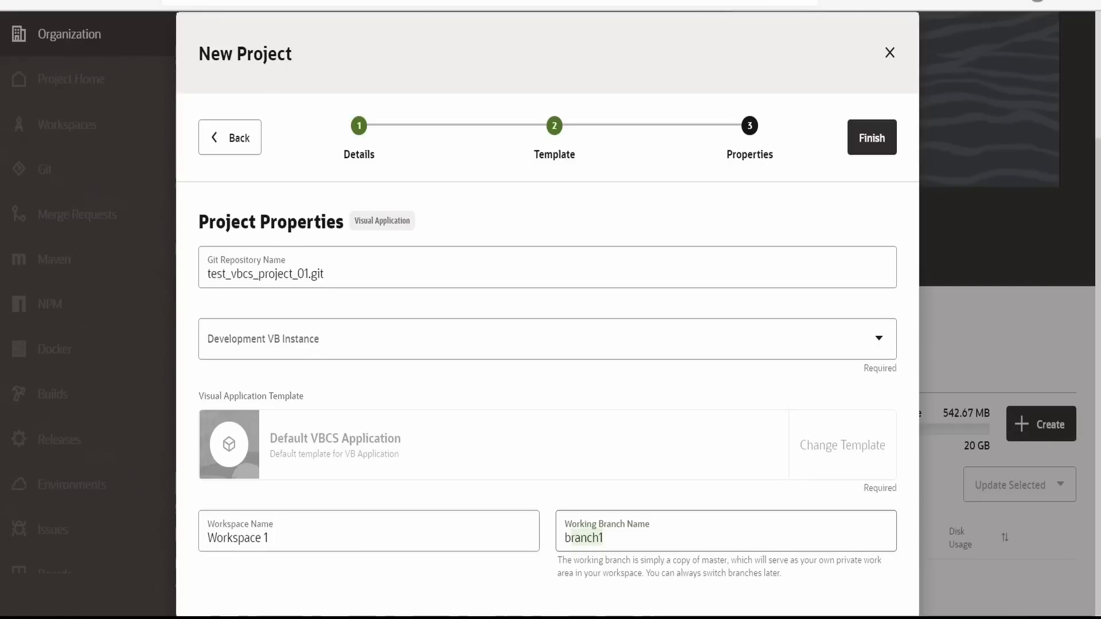
pyautogui.scroll(-1, 548, 344)
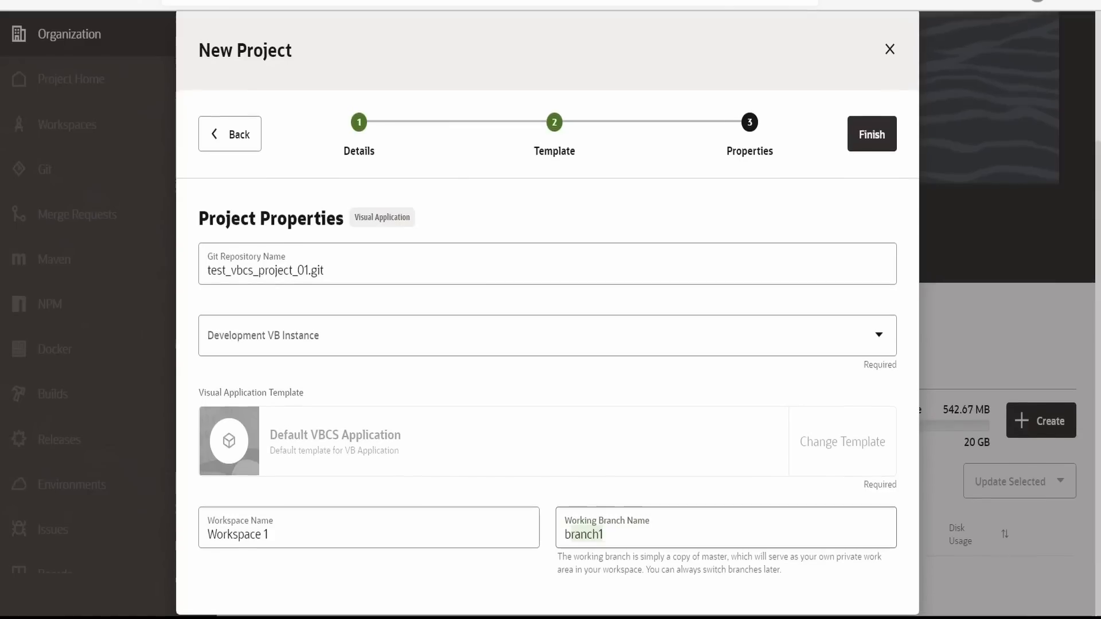
# - Assign the listed Visual Builder instance as the Development VB Instance and finish creating the project with the Default VBCS Application template
pyautogui.click(882, 342)
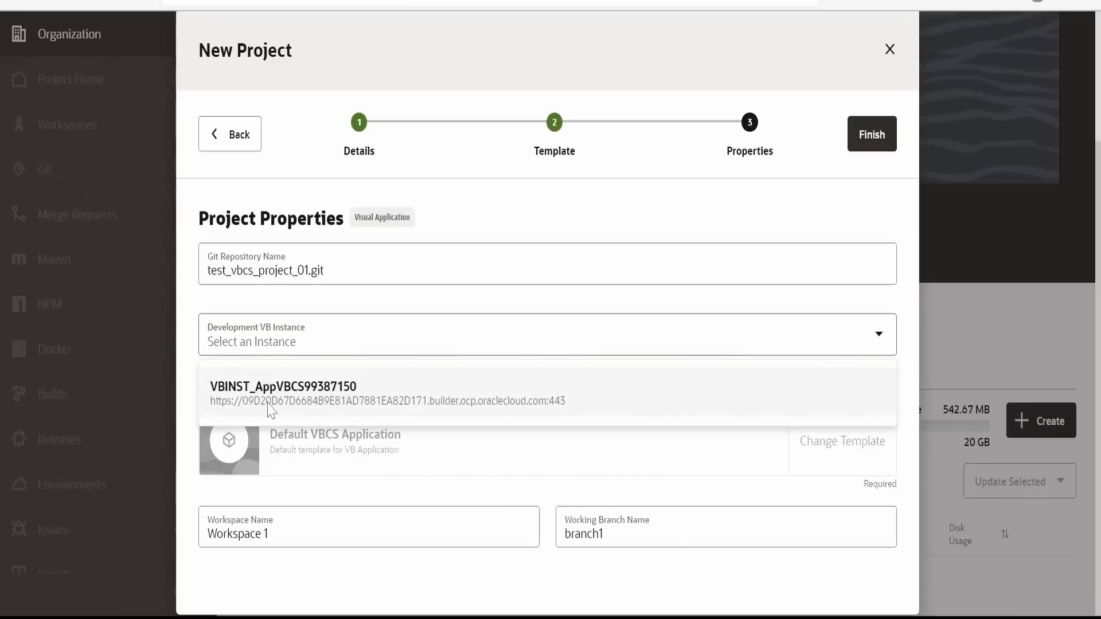
pyautogui.click(295, 392)
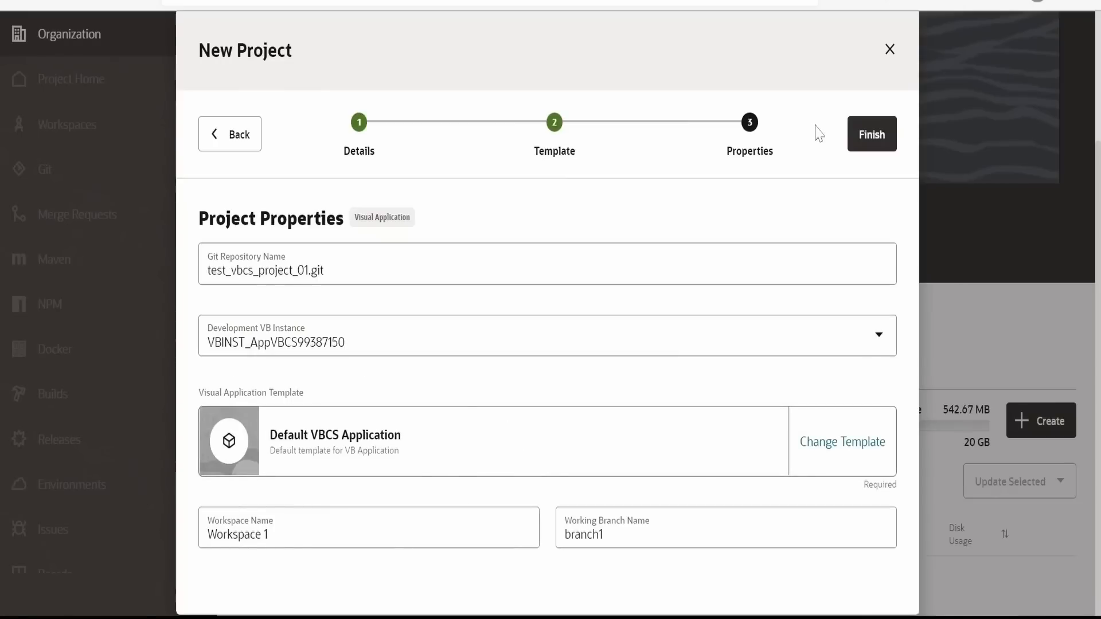
pyautogui.click(869, 135)
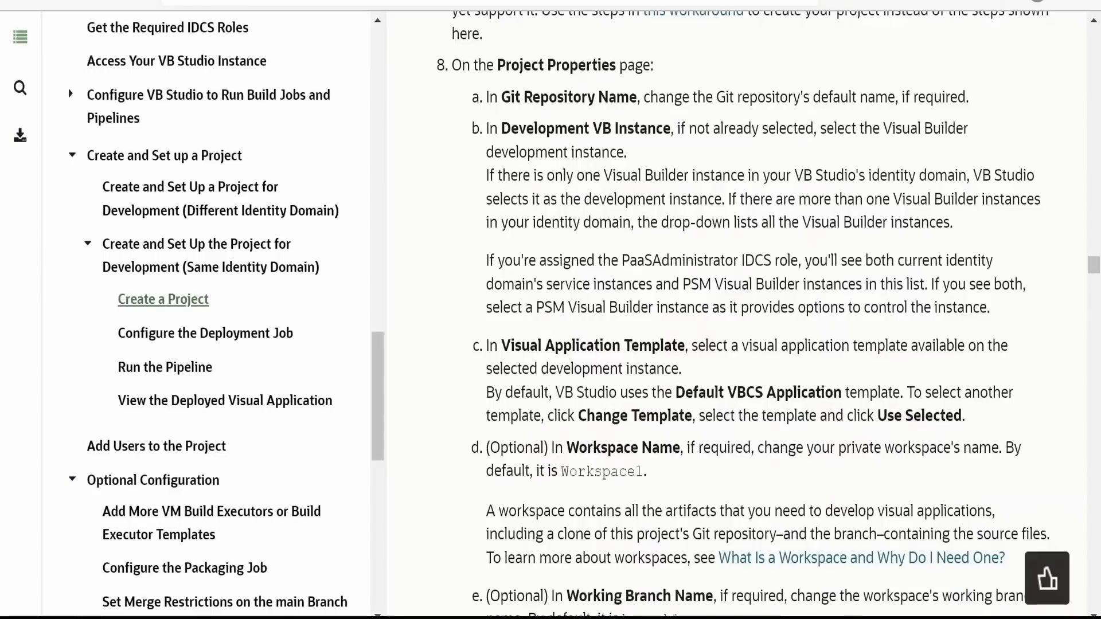
pyautogui.moveTo(498, 129); pyautogui.dragTo(656, 129)
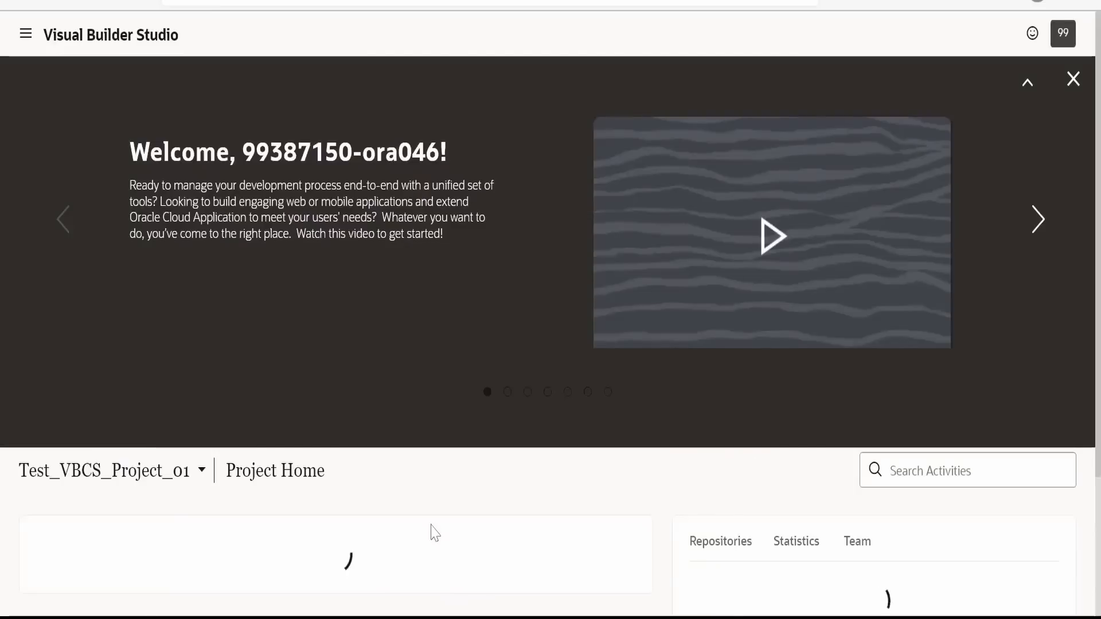
# - Review the Project Home page against the guide and show the clone URLs of the test_vbcs_project_01.git repository
pyautogui.scroll(-1, 705, 536)
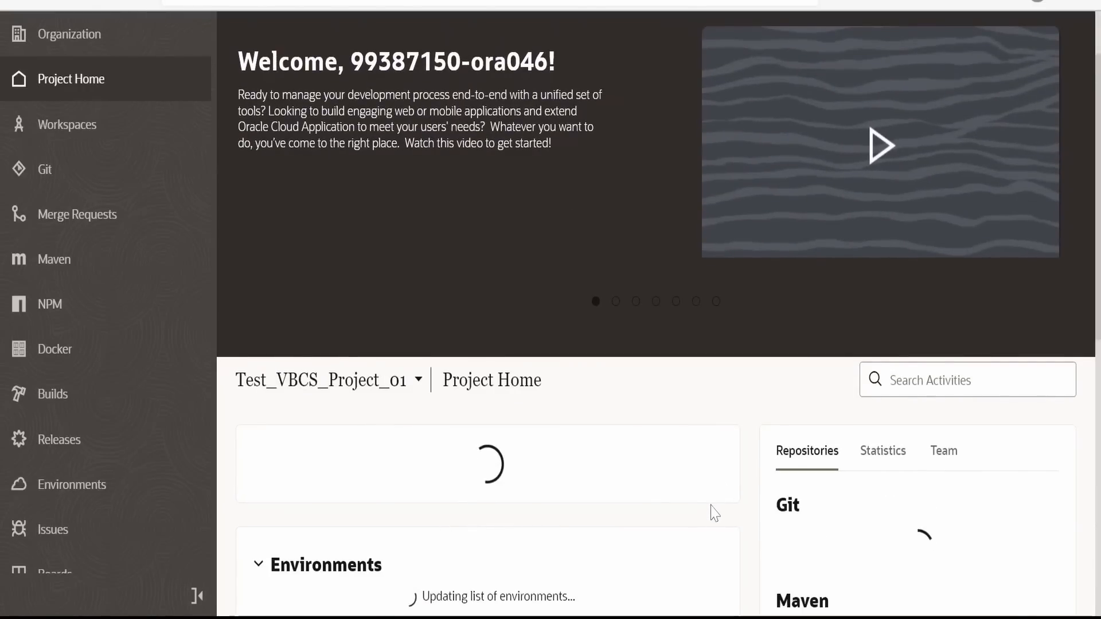
pyautogui.scroll(-2, 713, 512)
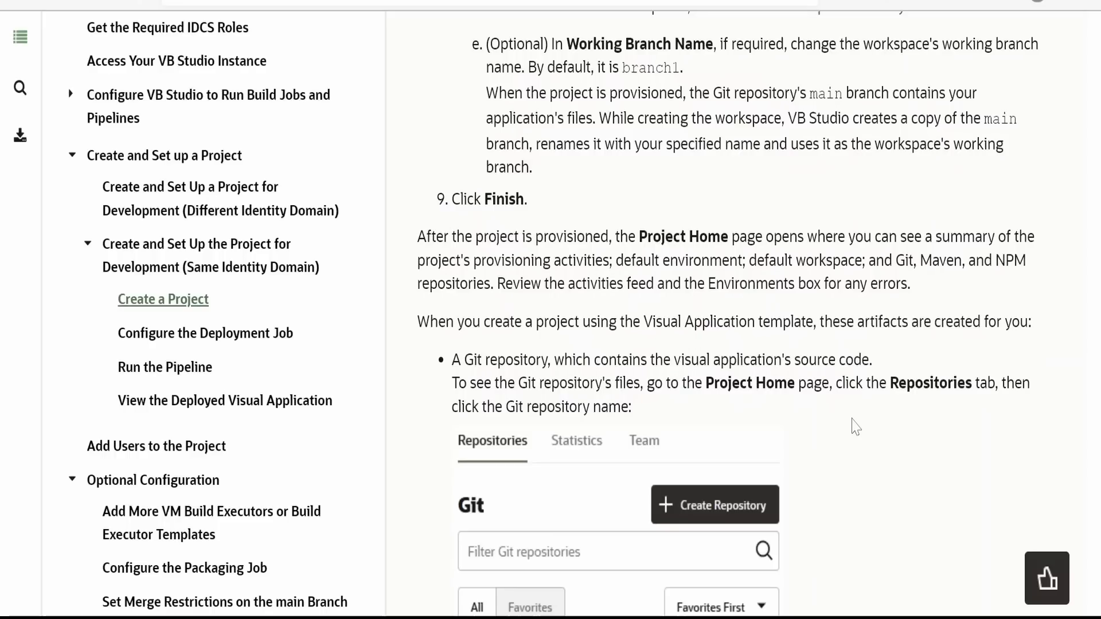
pyautogui.scroll(-3, 855, 426)
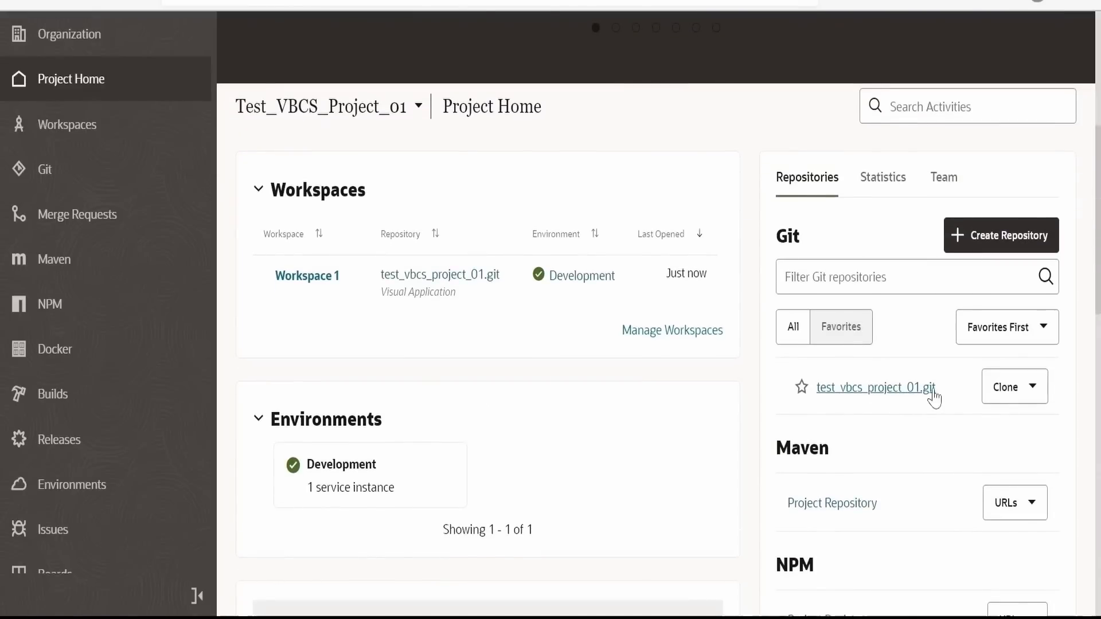
pyautogui.click(1010, 390)
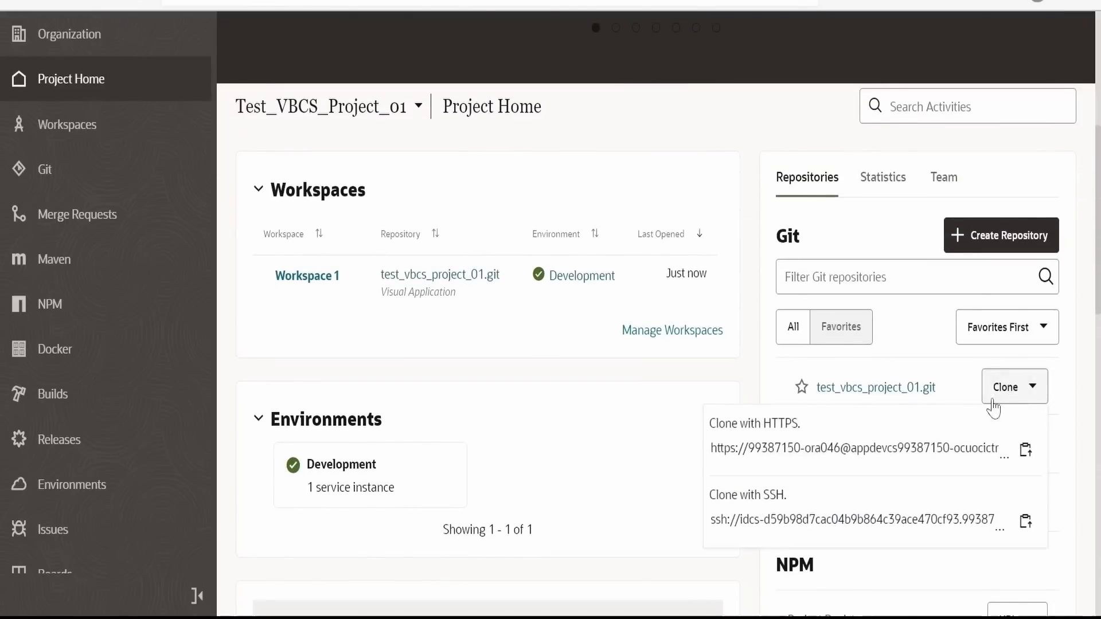
pyautogui.click(1027, 460)
pyautogui.click(635, 443)
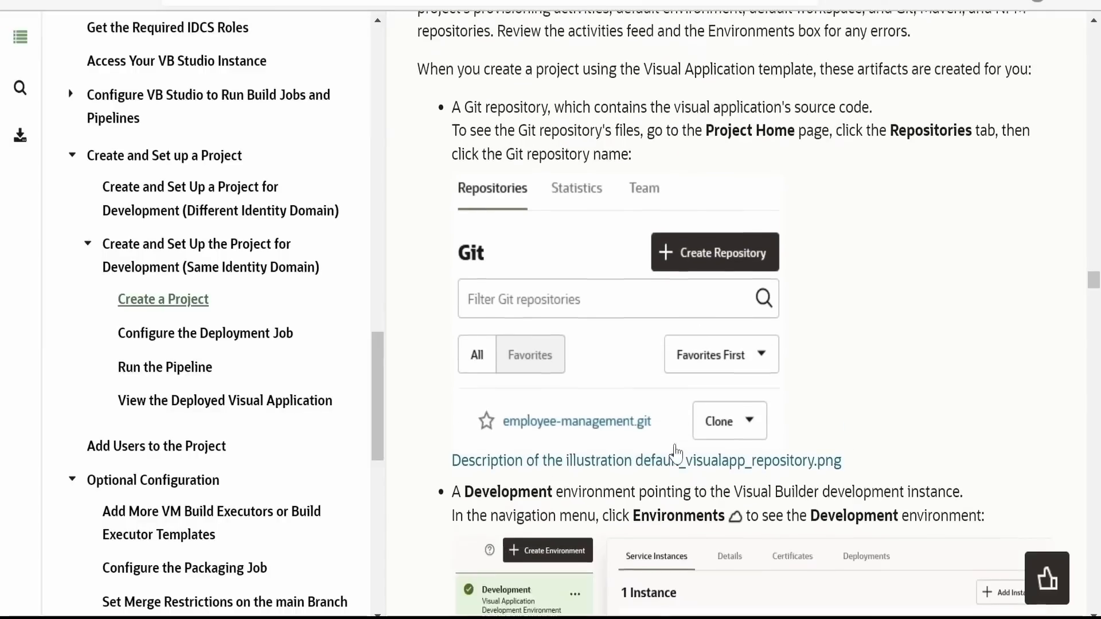
# - Following the guide, examine the project's Development environment, then its build jobs and pipeline
pyautogui.scroll(-4, 675, 453)
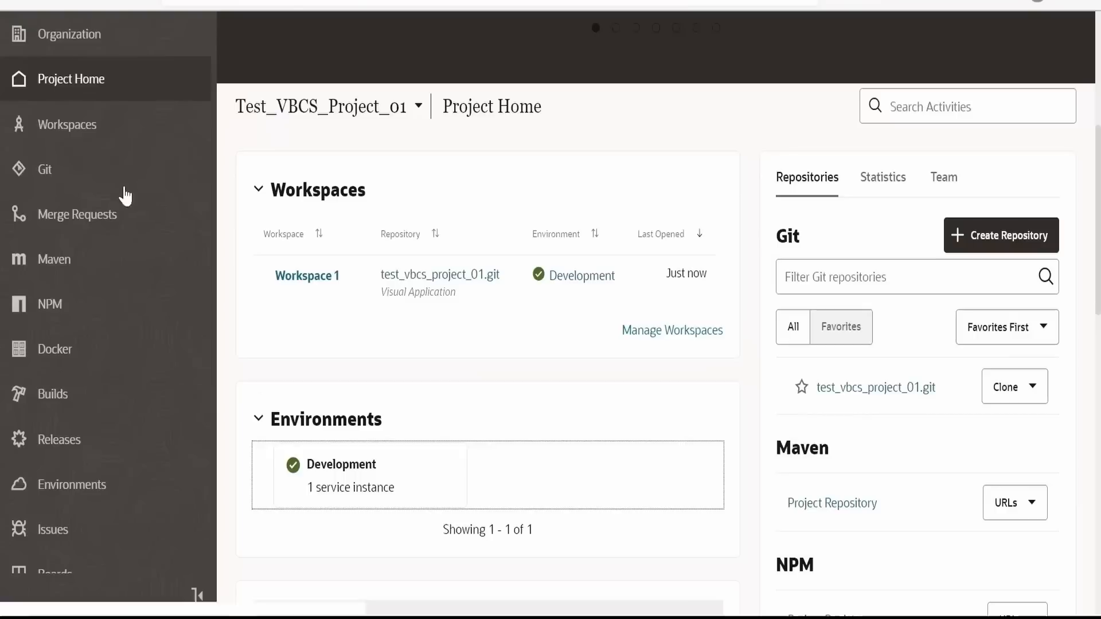
pyautogui.click(92, 487)
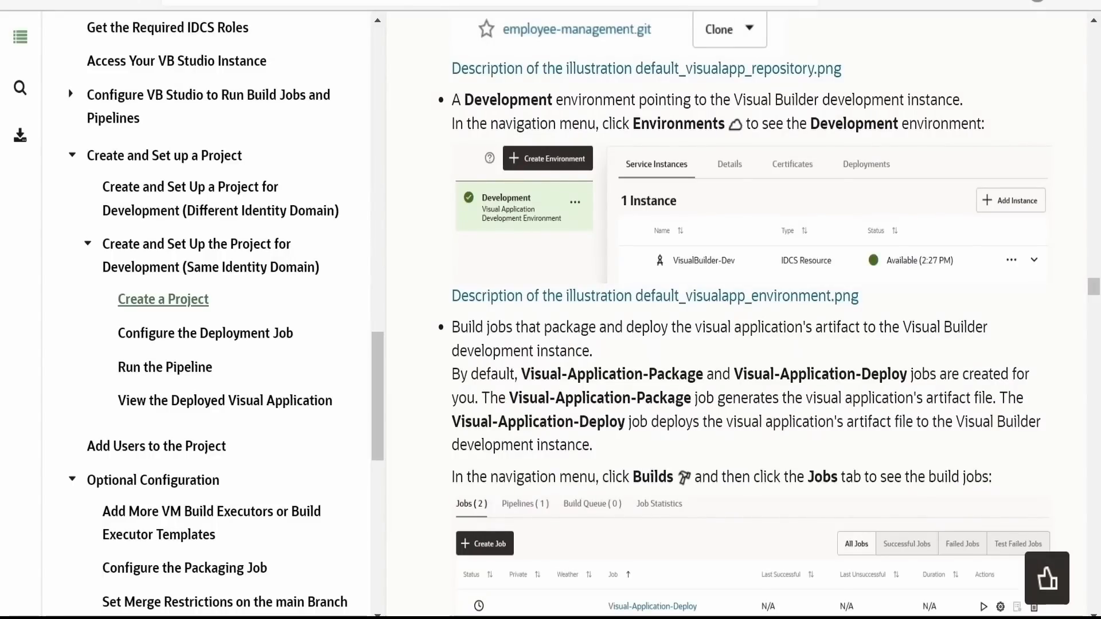
pyautogui.scroll(-8, 527, 431)
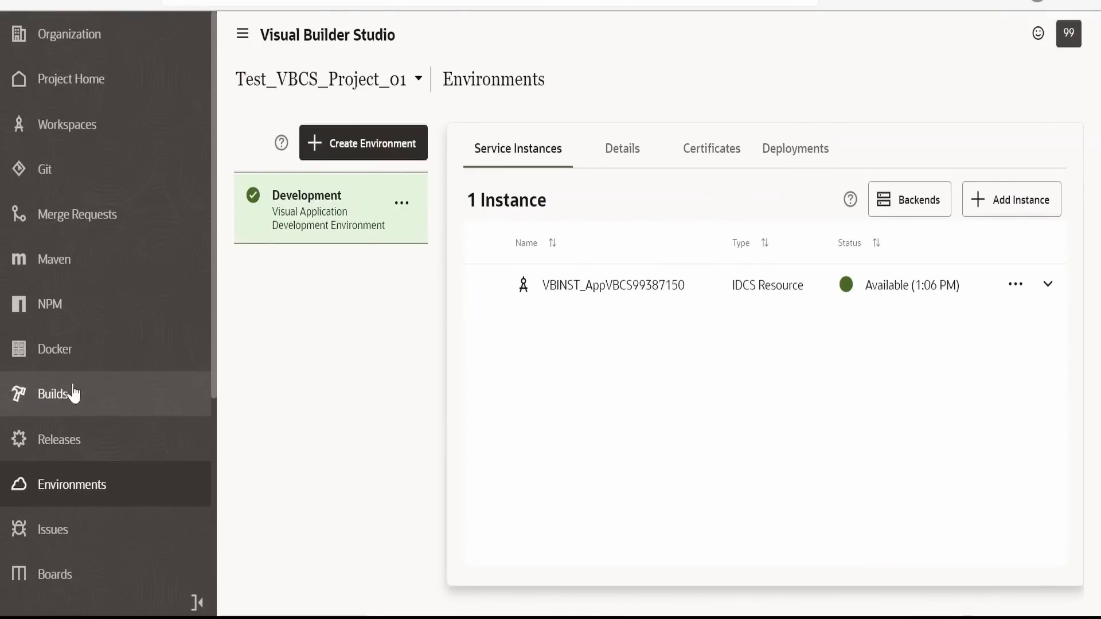
pyautogui.click(74, 392)
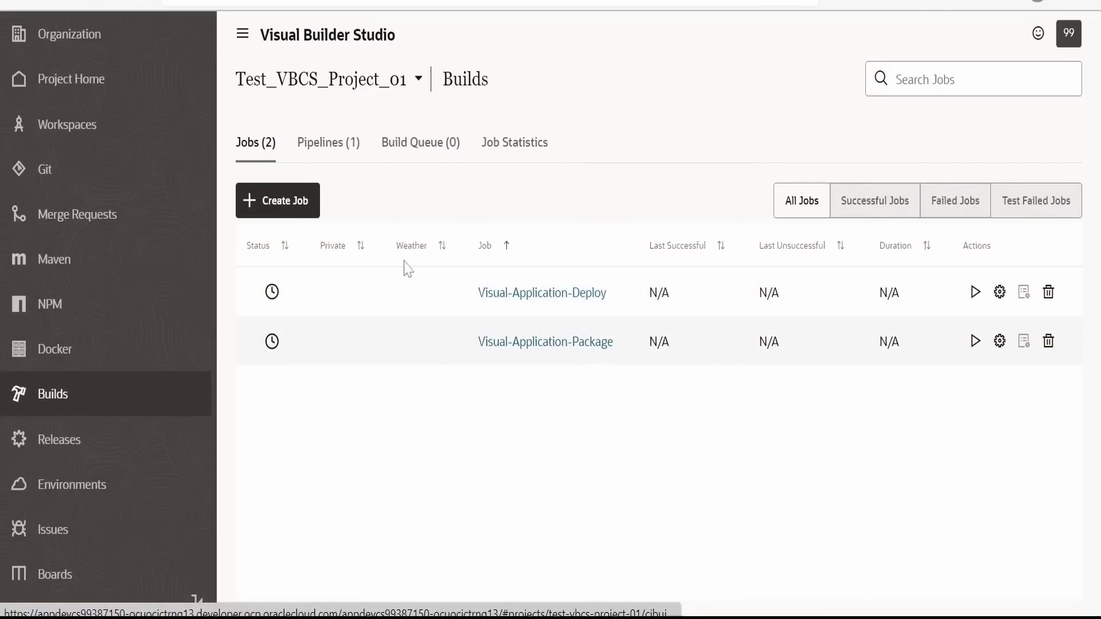
pyautogui.click(321, 145)
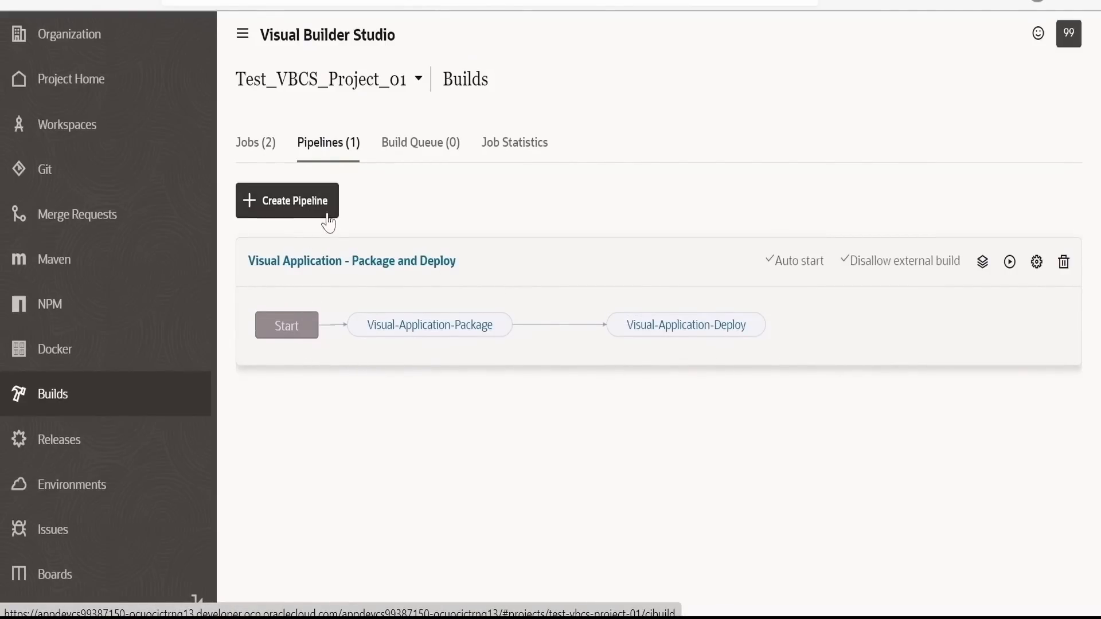
pyautogui.click(250, 148)
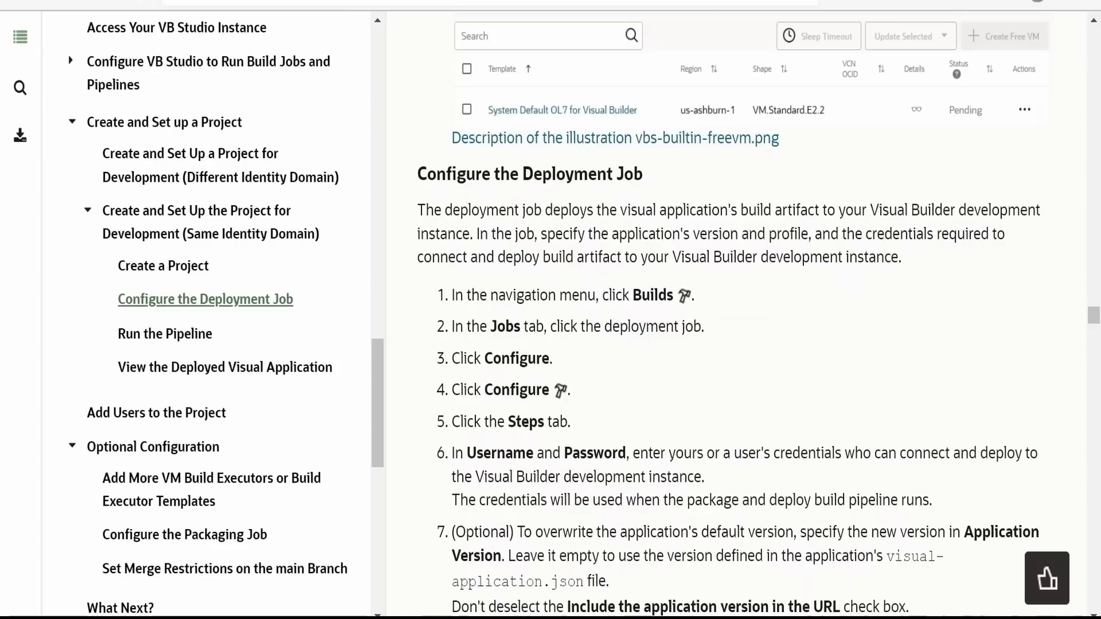
# - Open the Visual-Application-Deploy job's configuration and enter the deployment username and password in its Oracle Deployment step
pyautogui.scroll(-3, 686, 332)
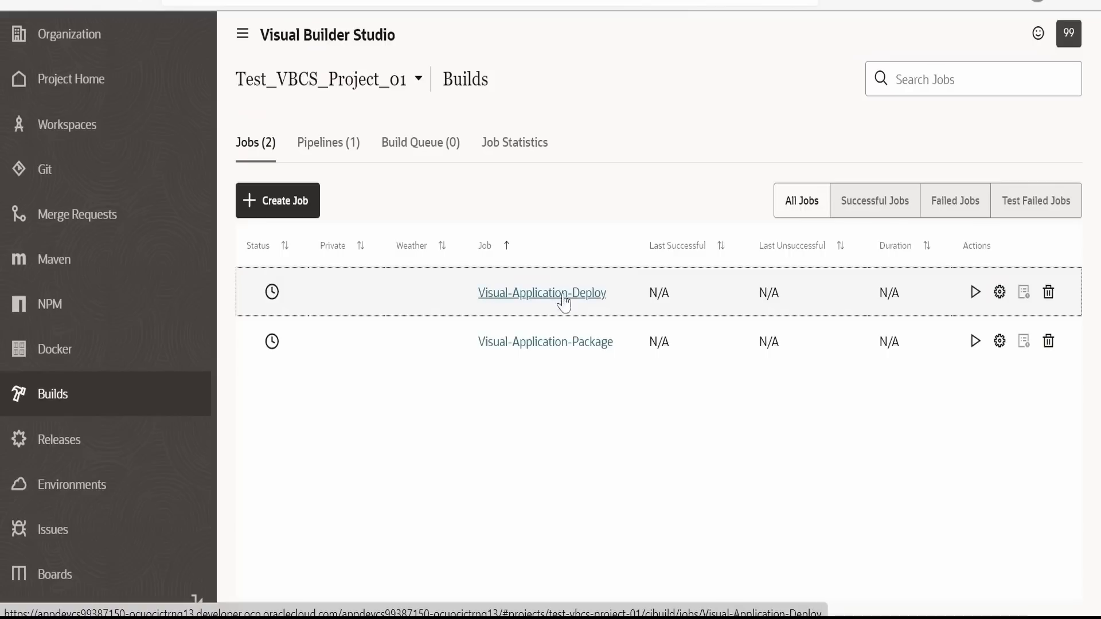
pyautogui.click(999, 293)
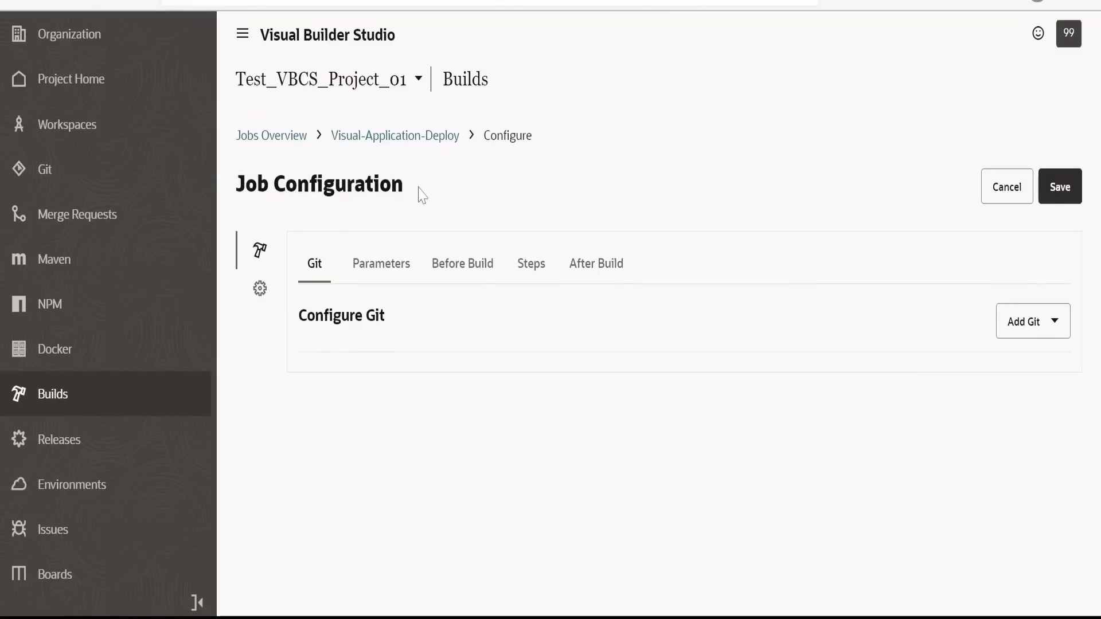
pyautogui.hotkey('ctrl', 'Tab')
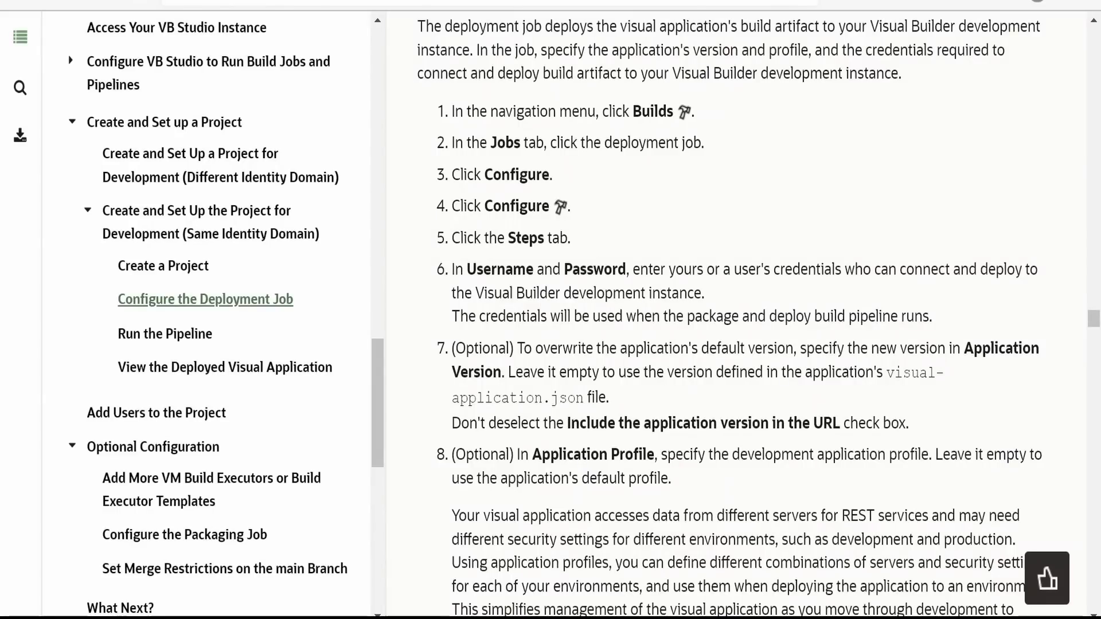
pyautogui.hotkey('ctrl', 'shift', 'Tab')
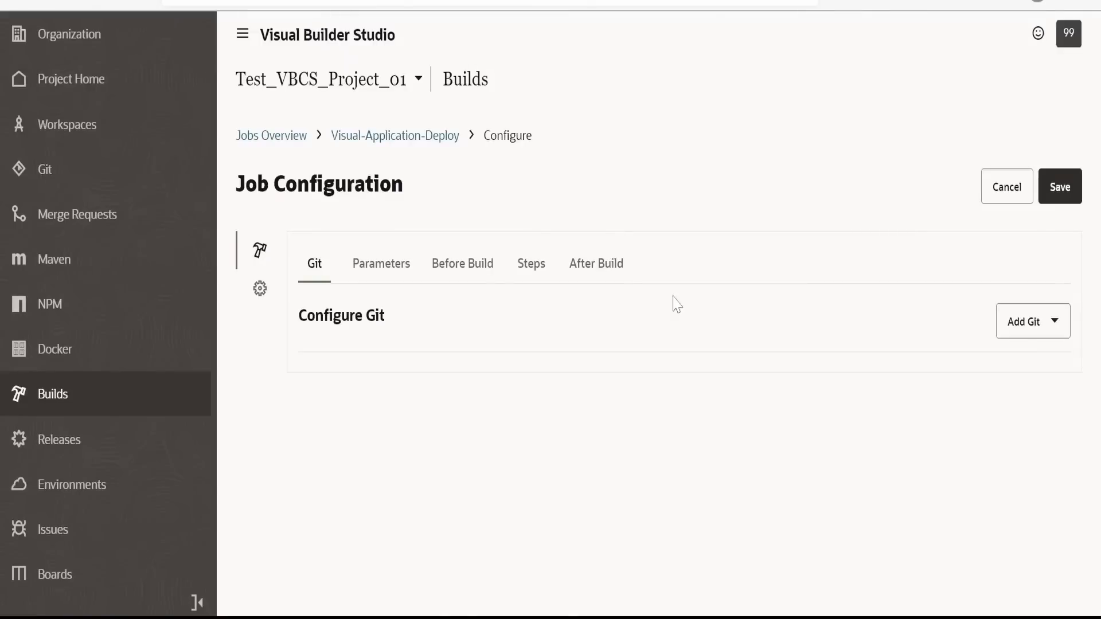
pyautogui.click(531, 266)
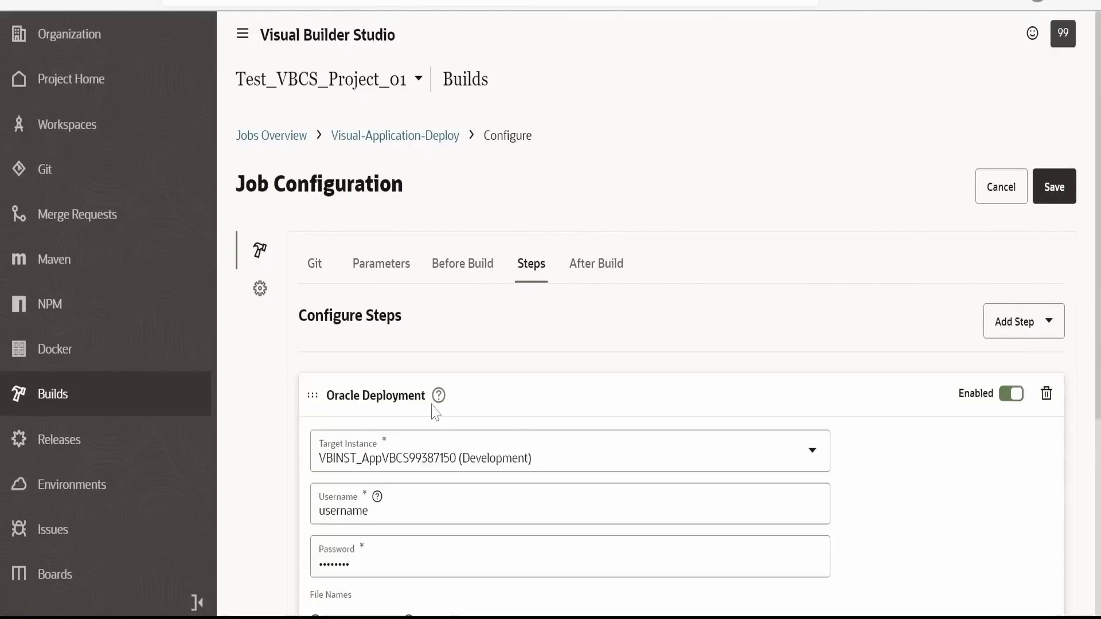
pyautogui.scroll(-2, 433, 406)
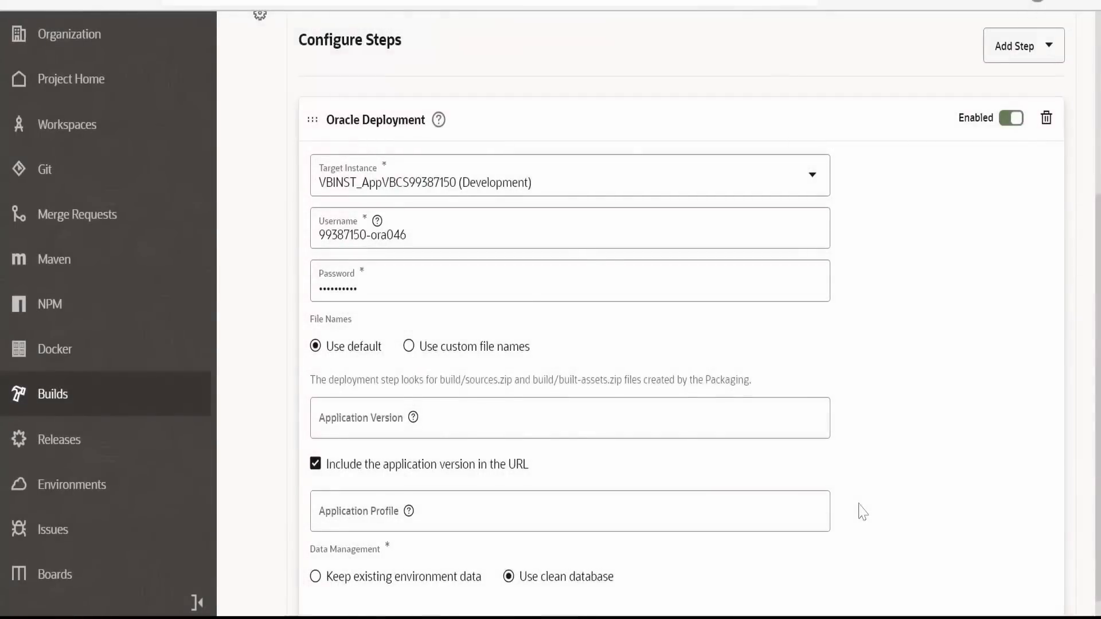
# - Finish the deployment job's configuration following the guide and manually run the Visual Application - Package and Deploy pipeline
pyautogui.scroll(2, 860, 512)
pyautogui.scroll(-3, 379, 417)
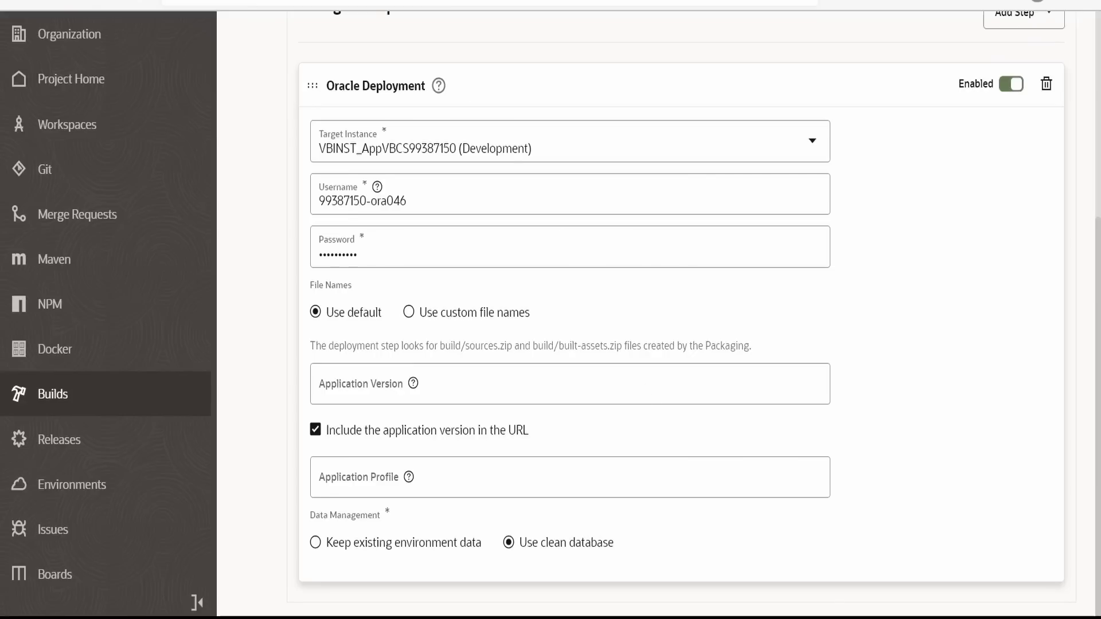
pyautogui.scroll(3, 663, 413)
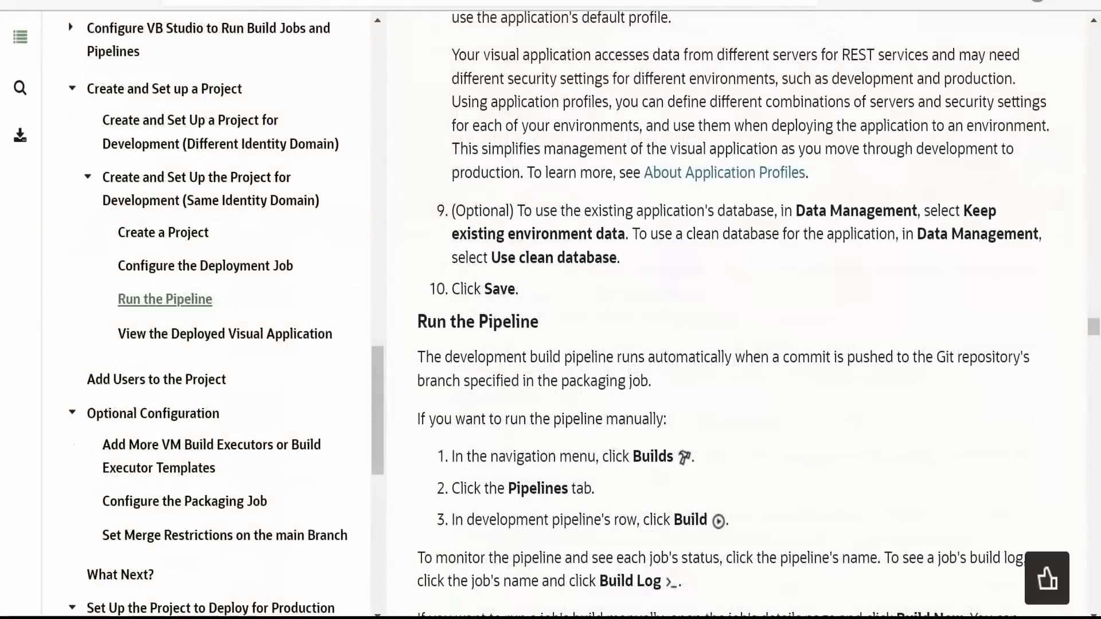
pyautogui.scroll(-2, 639, 545)
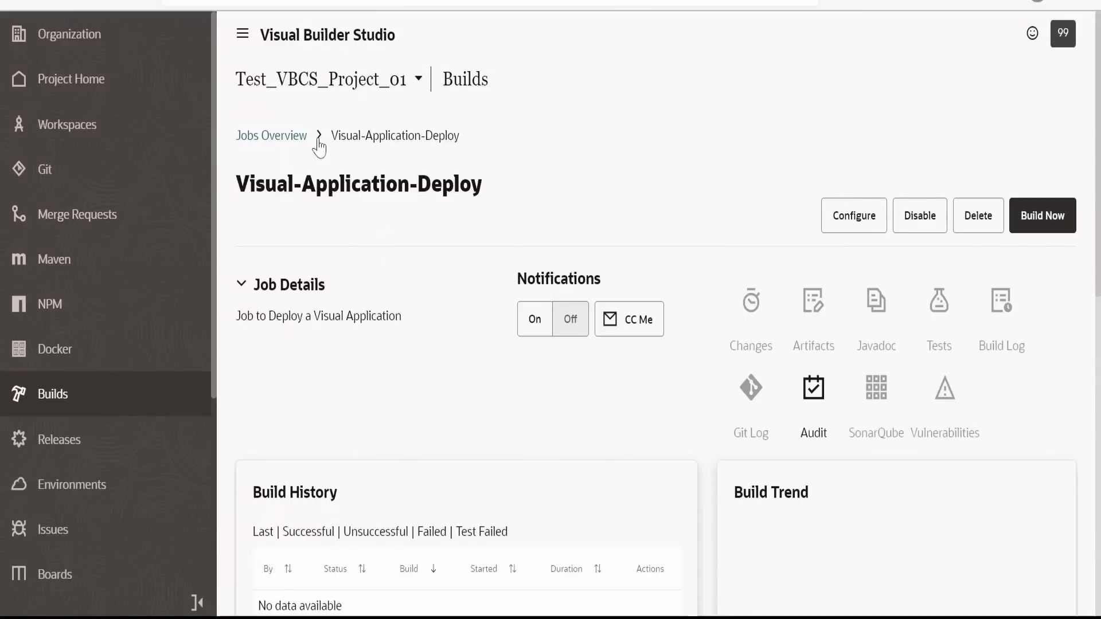
pyautogui.click(283, 135)
pyautogui.click(325, 153)
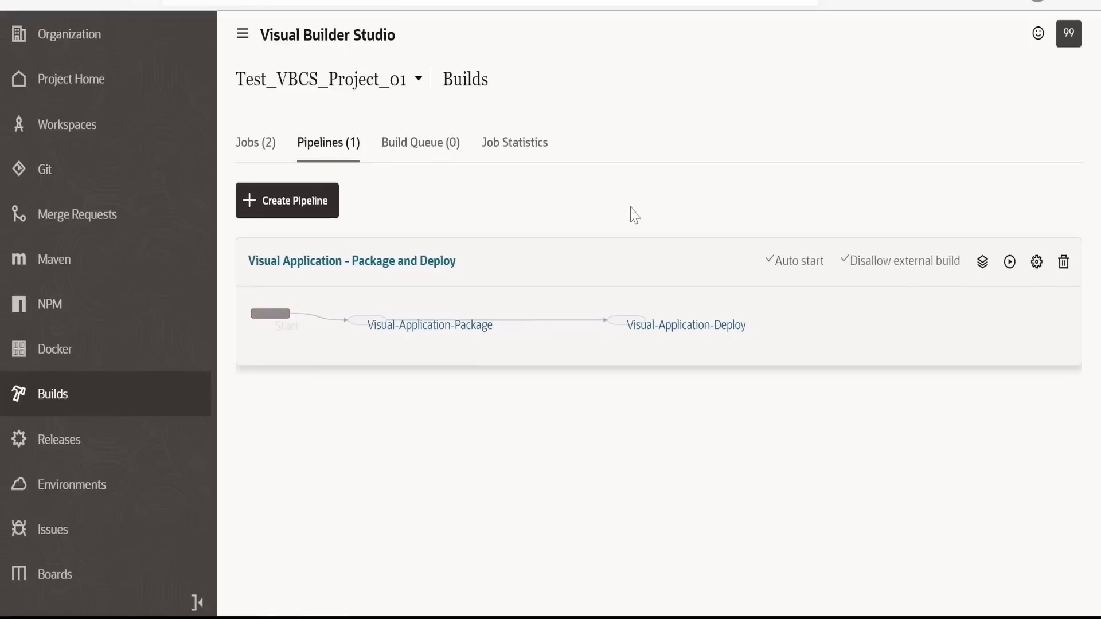
pyautogui.click(1011, 268)
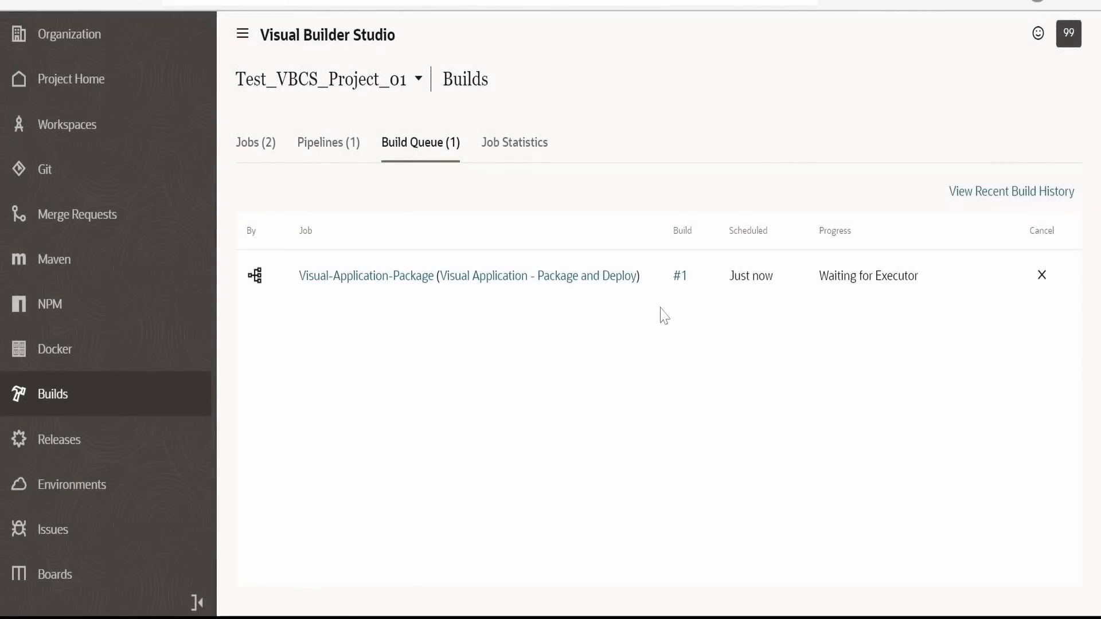
# - Open Workspace 1 of the project and show the Git actions available for branch1
pyautogui.click(64, 136)
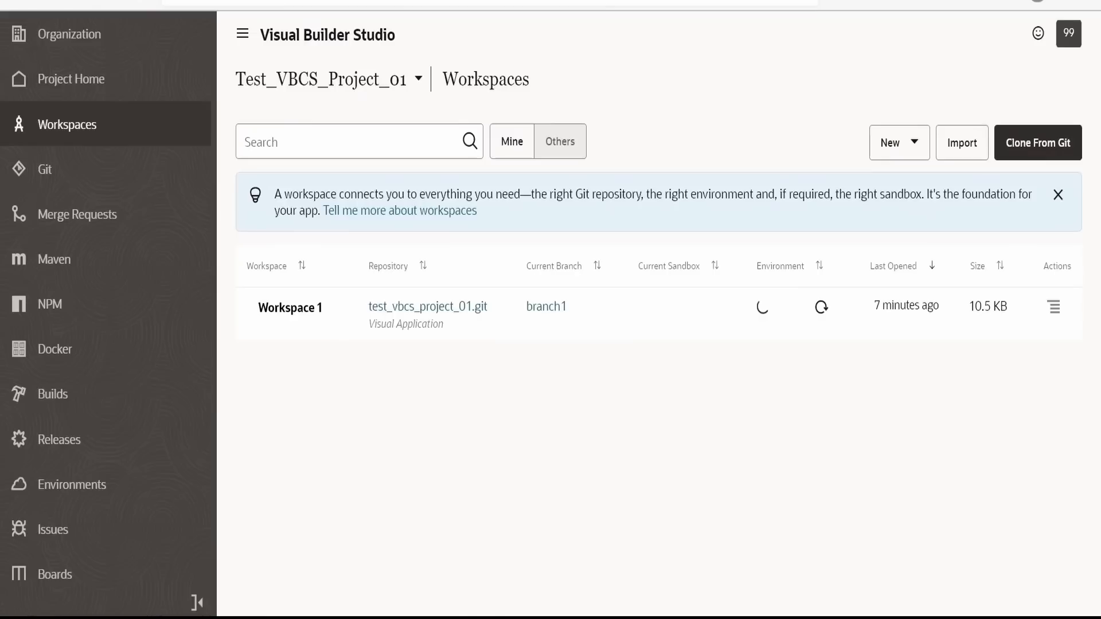
pyautogui.click(300, 309)
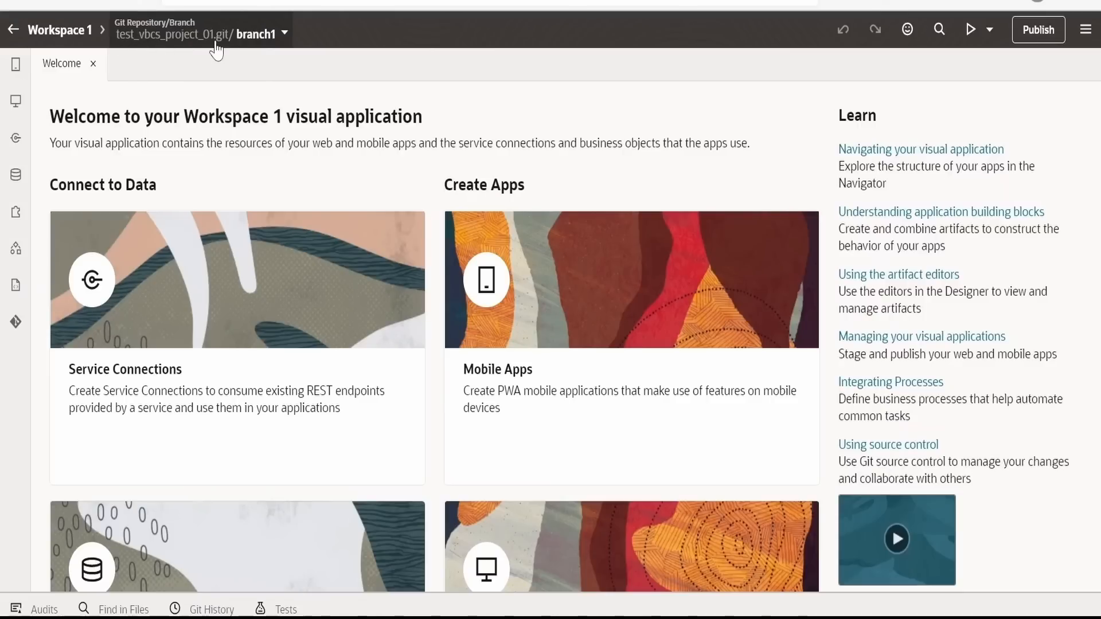
pyautogui.click(284, 33)
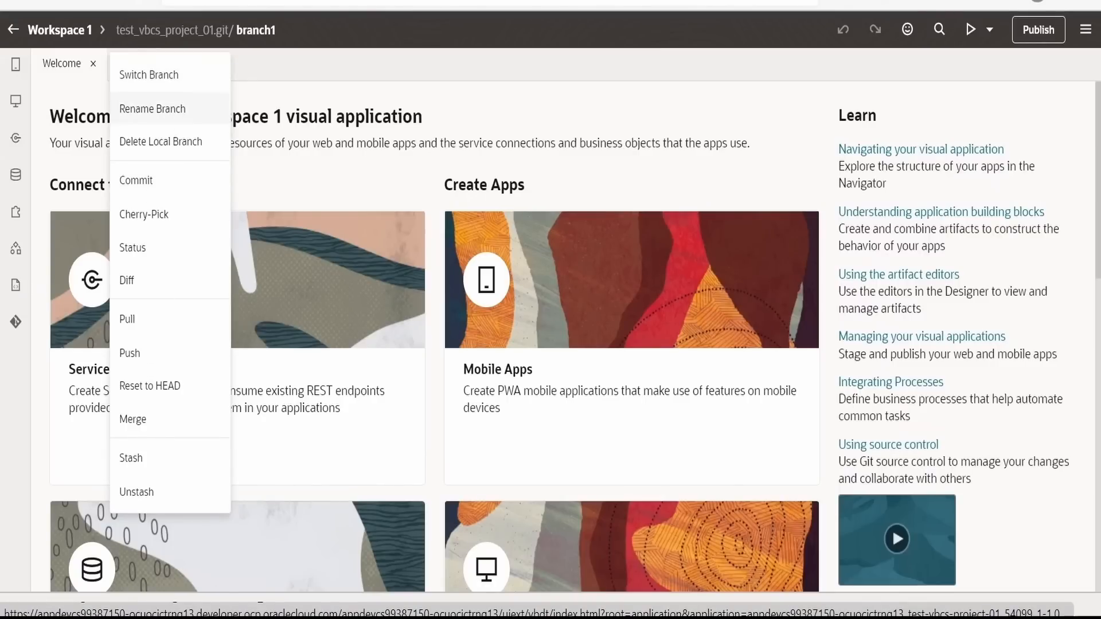
pyautogui.click(15, 102)
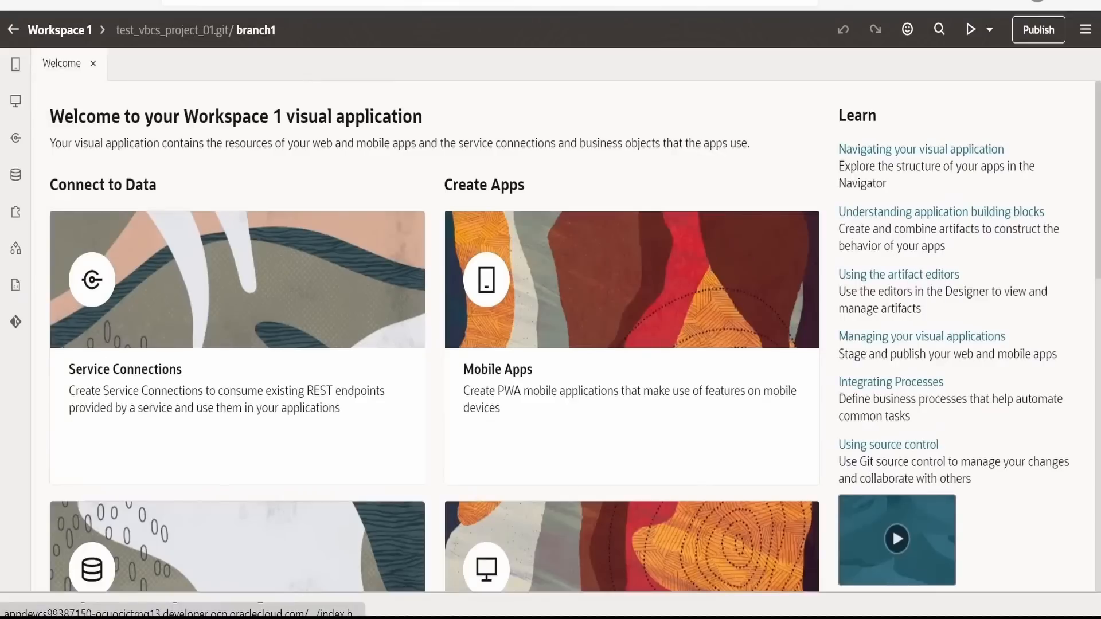
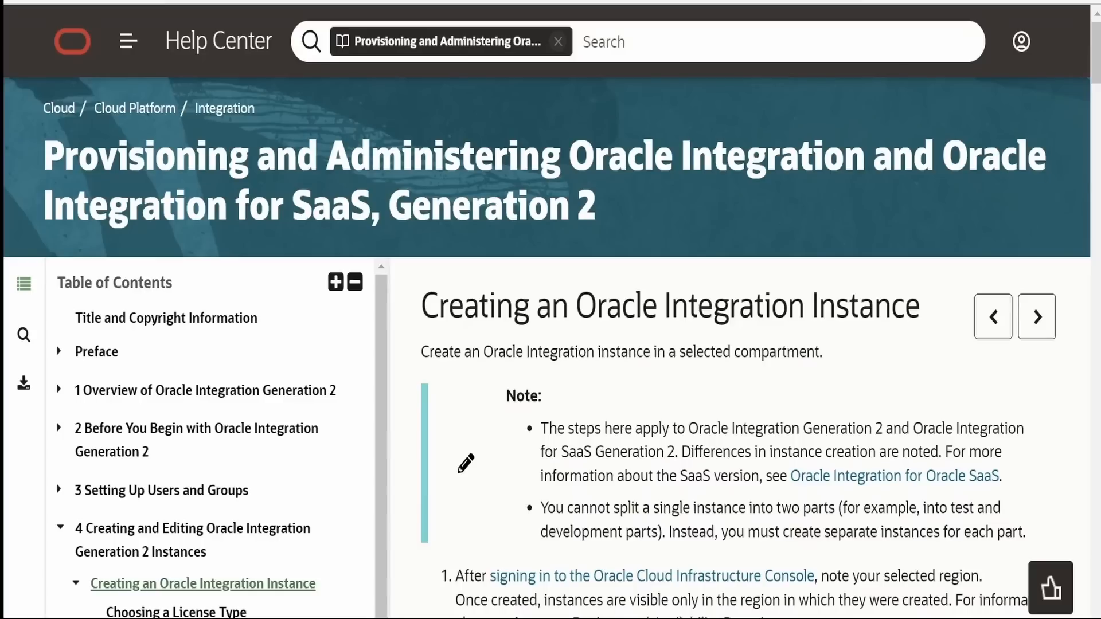
# - In the Oracle Help Center, examine the Creating an Oracle Integration Instance guide, including region, compartment and the instance detail fields
pyautogui.scroll(-2, 221, 393)
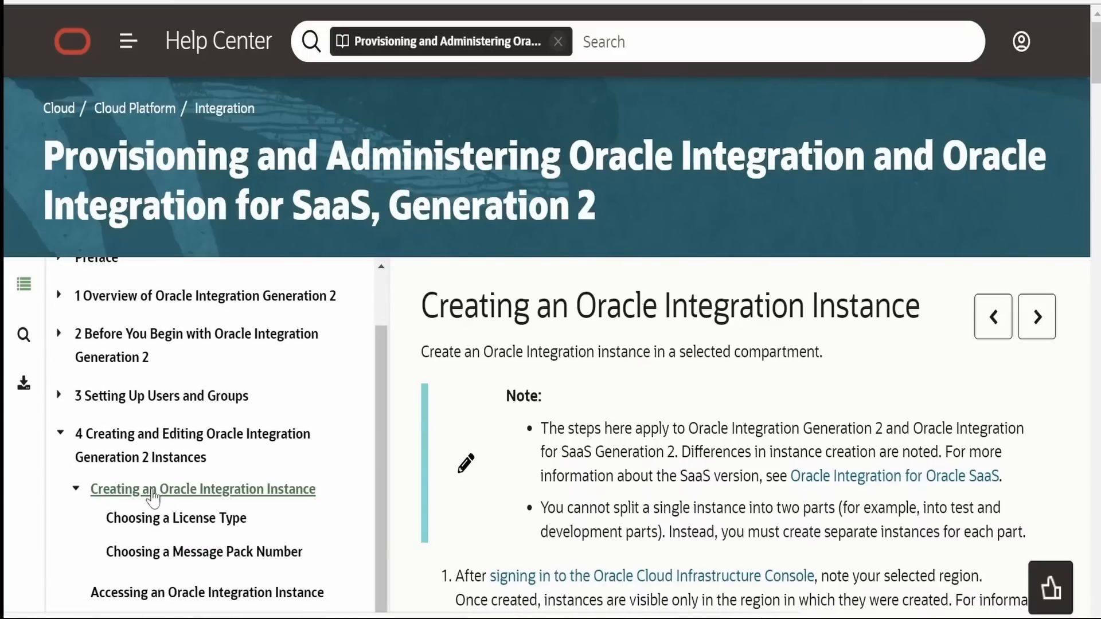
pyautogui.scroll(-5, 604, 400)
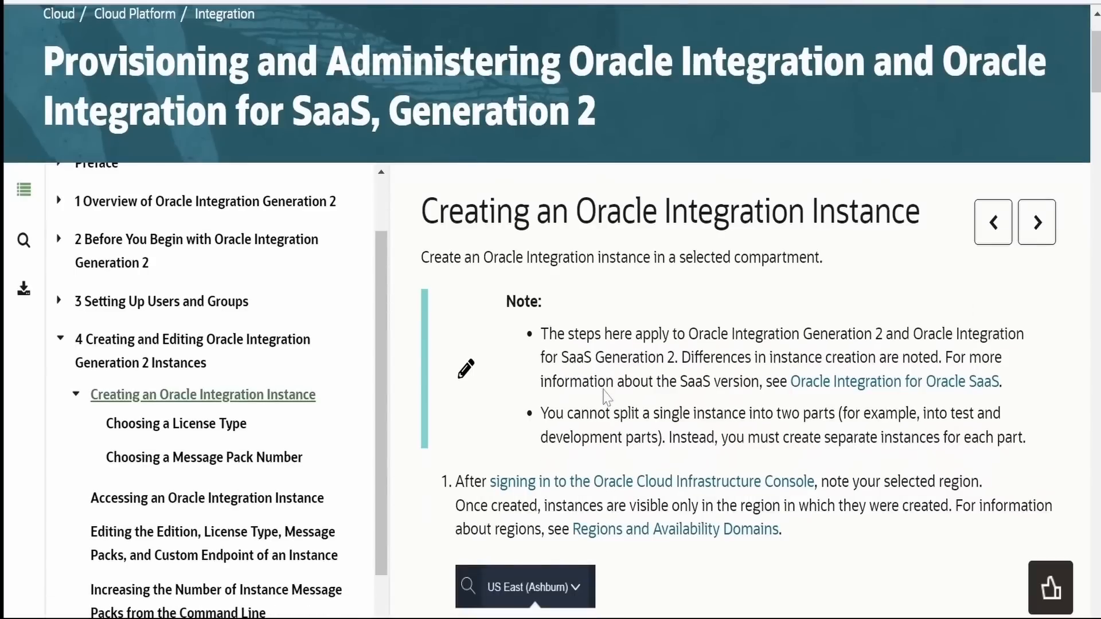
pyautogui.scroll(-2, 604, 400)
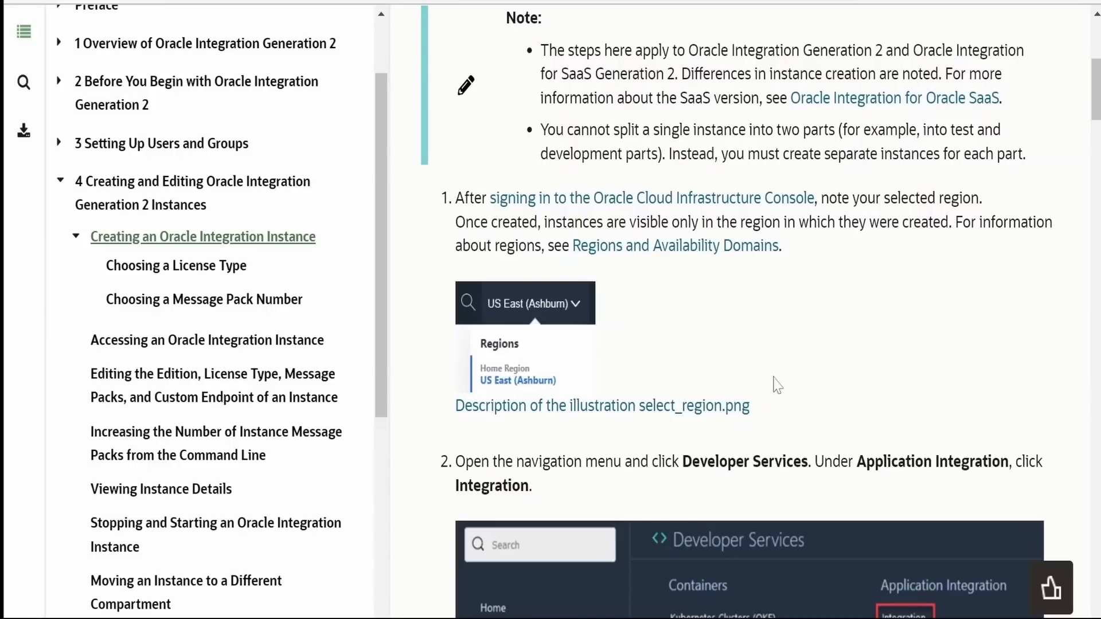
pyautogui.scroll(-4, 830, 261)
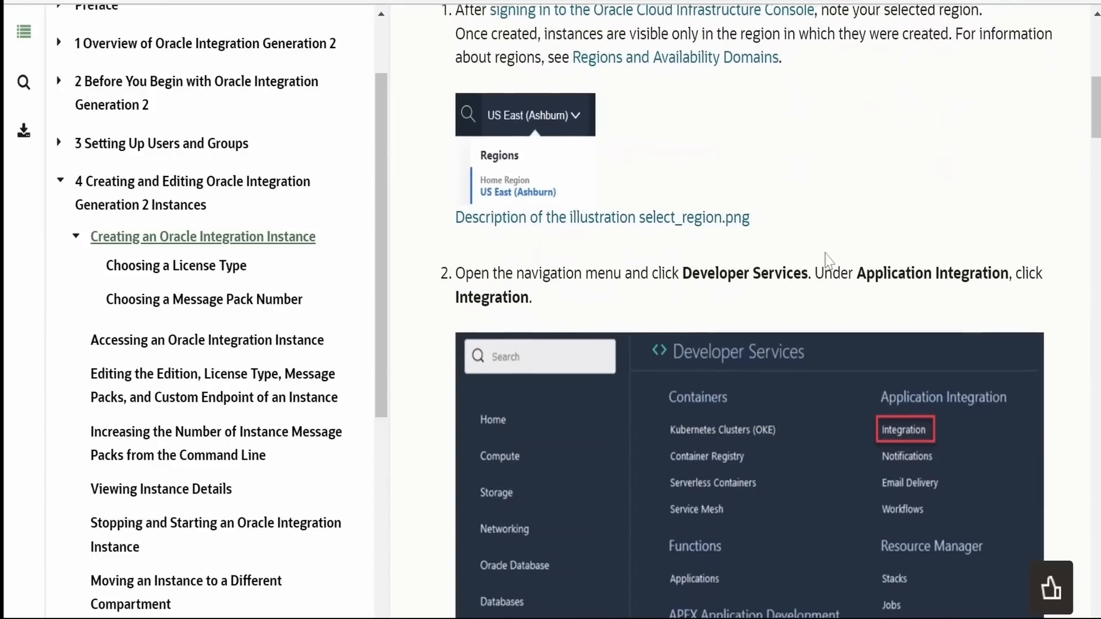
pyautogui.scroll(-2, 579, 266)
pyautogui.scroll(-3, 579, 266)
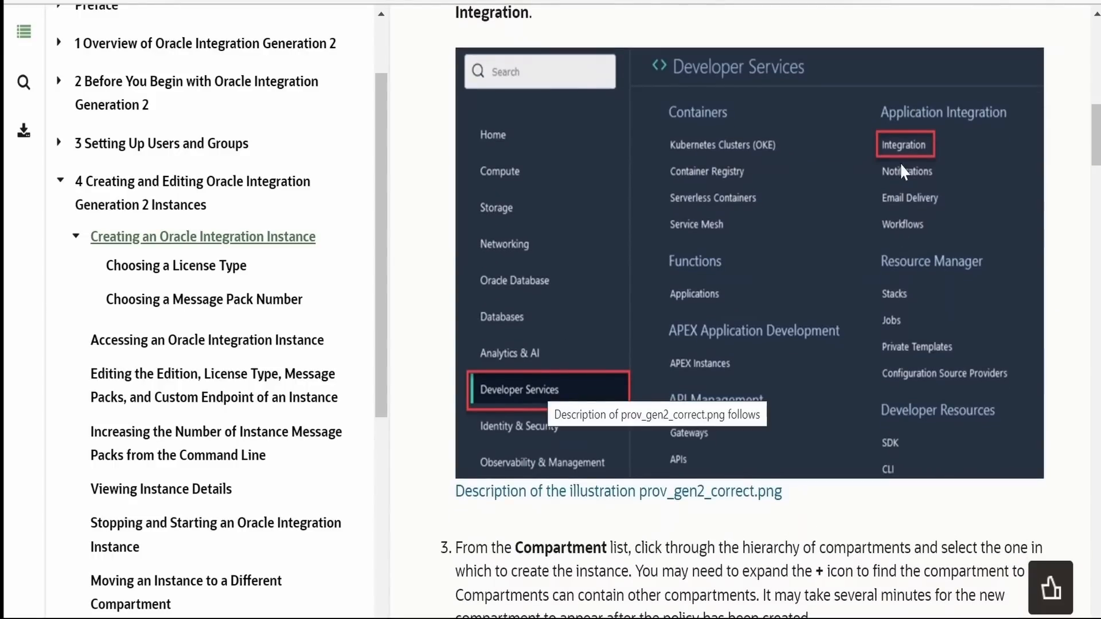
pyautogui.scroll(-5, 551, 396)
pyautogui.scroll(-5, 551, 395)
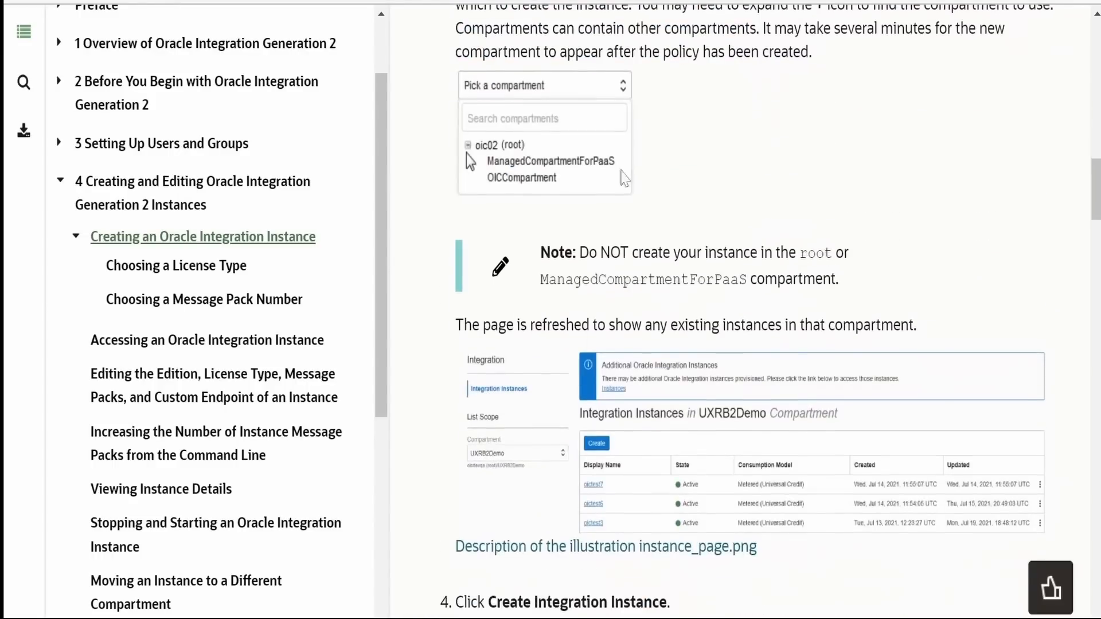
pyautogui.scroll(2, 625, 178)
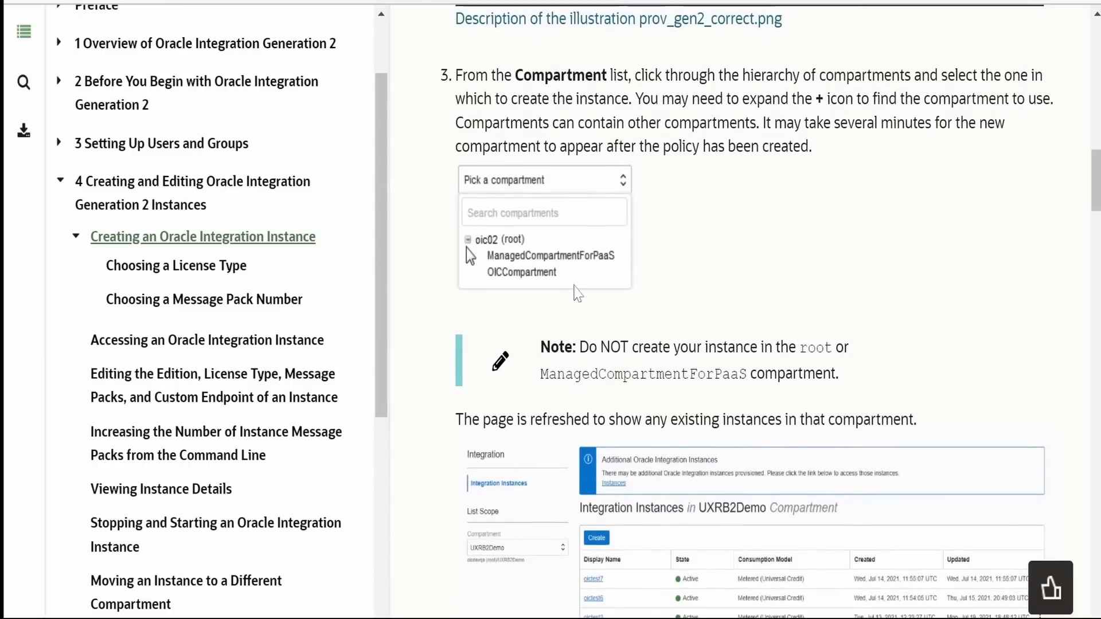
pyautogui.scroll(-2, 571, 287)
pyautogui.scroll(-10, 593, 456)
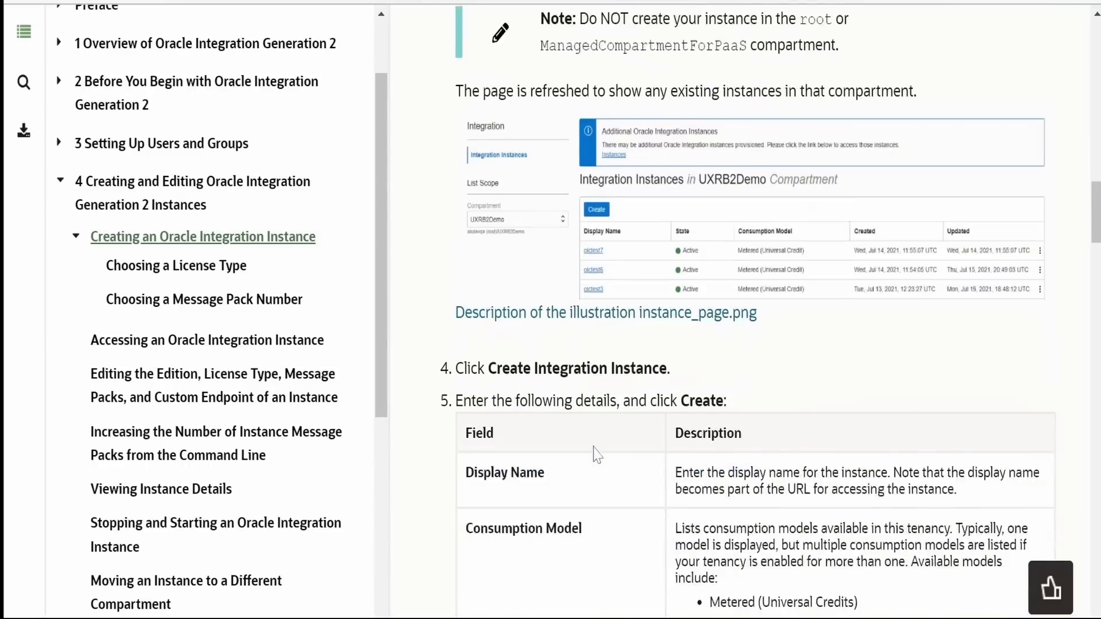
pyautogui.scroll(-14, 596, 375)
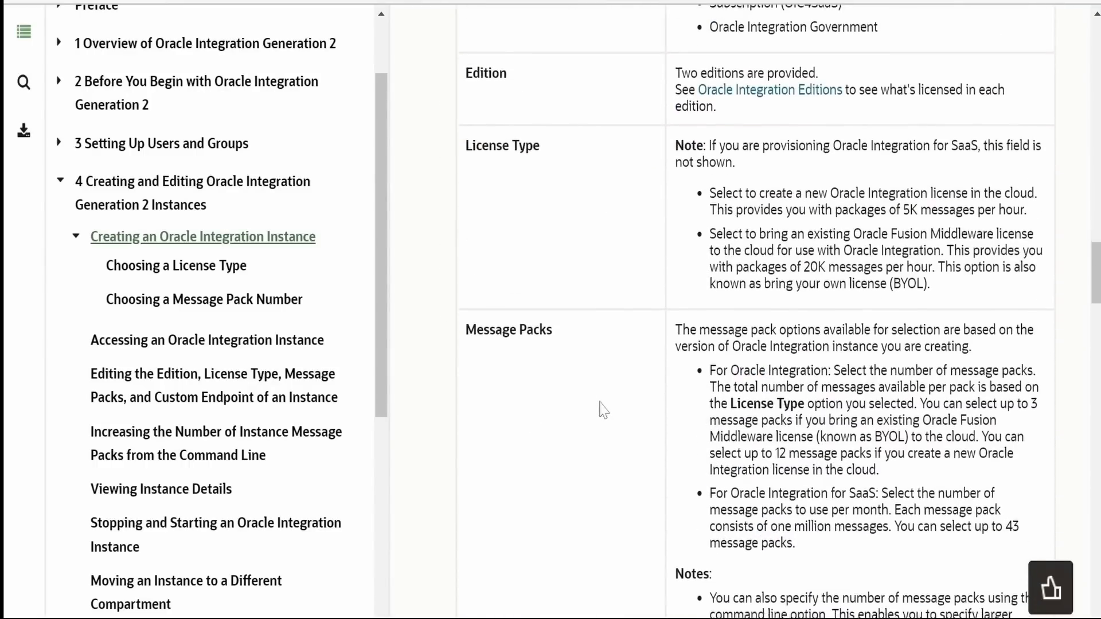
pyautogui.scroll(-7, 608, 429)
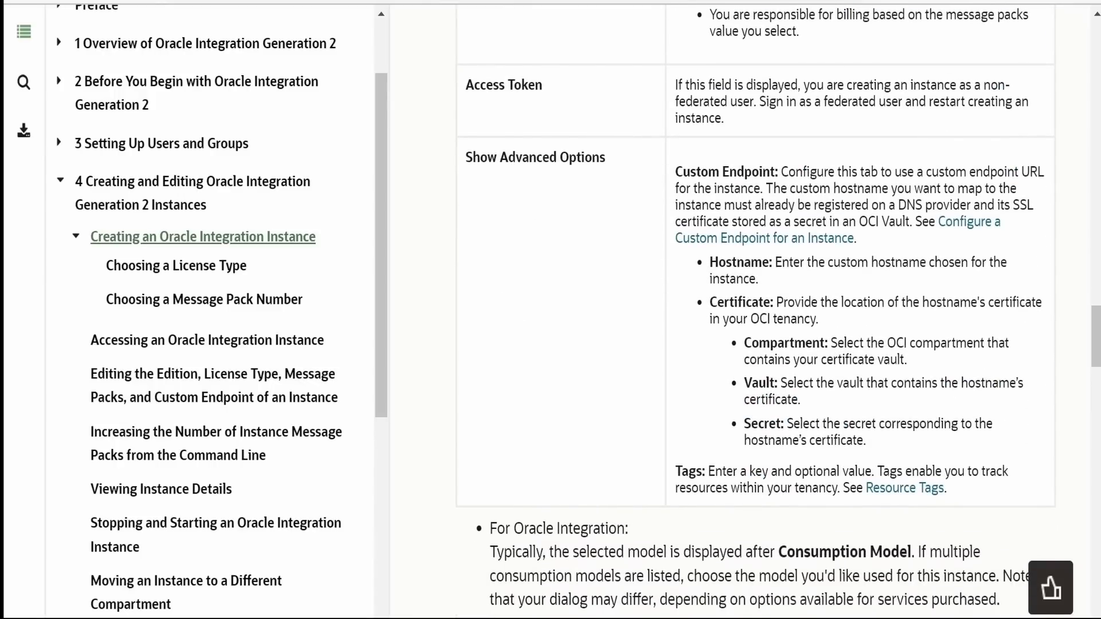
pyautogui.scroll(-8, 756, 344)
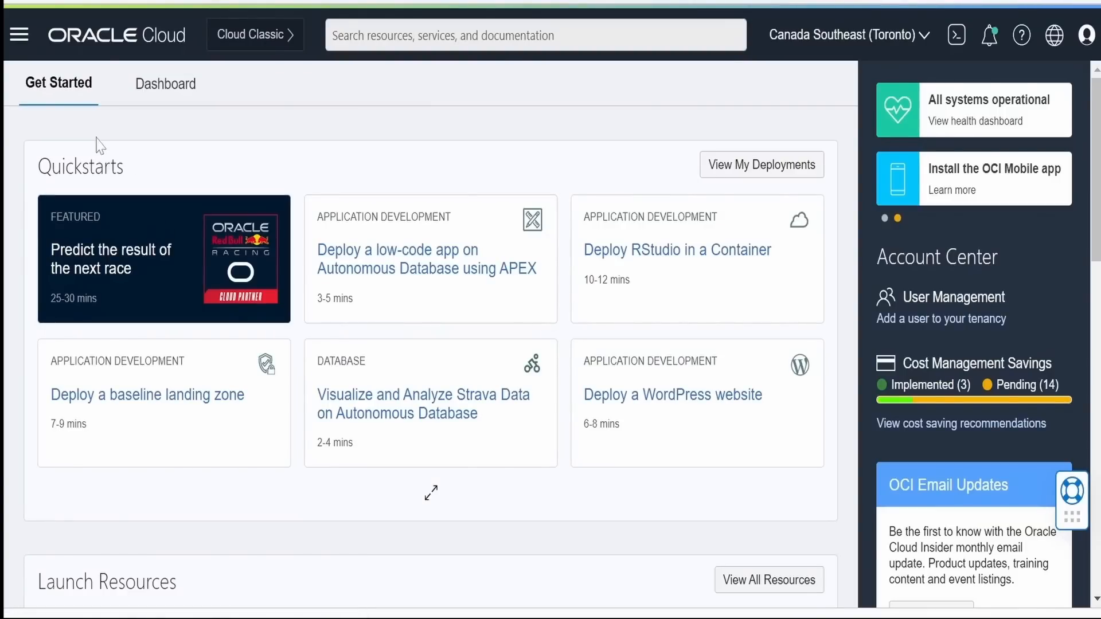
# - In the Oracle Cloud console, open the Integration instances under Developer Services and start a new instance with display name learning236
pyautogui.click(19, 37)
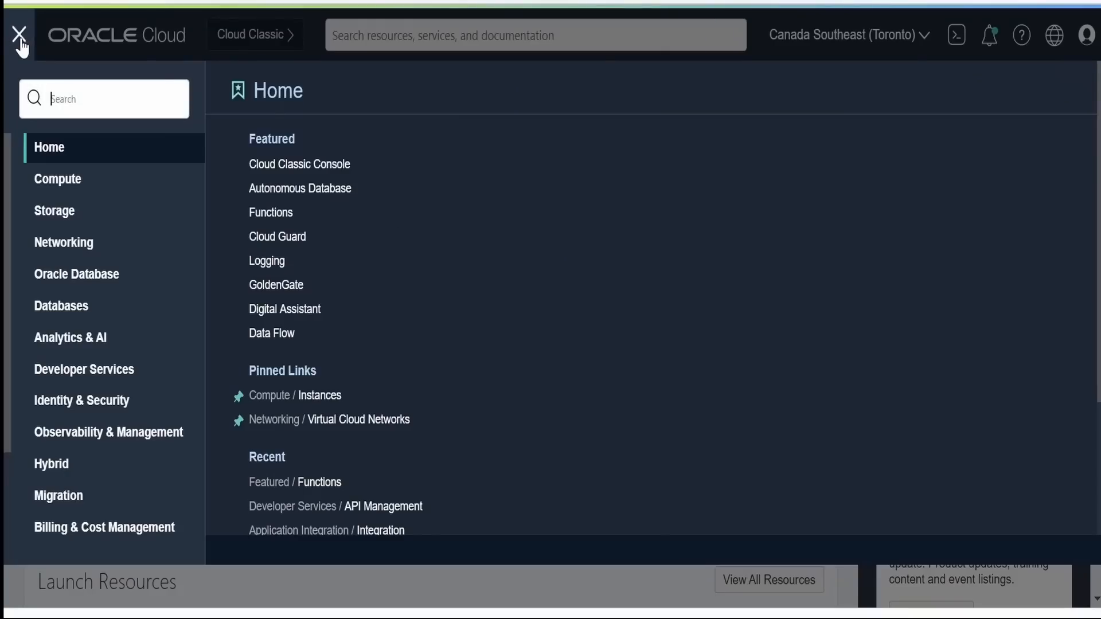
pyautogui.click(92, 370)
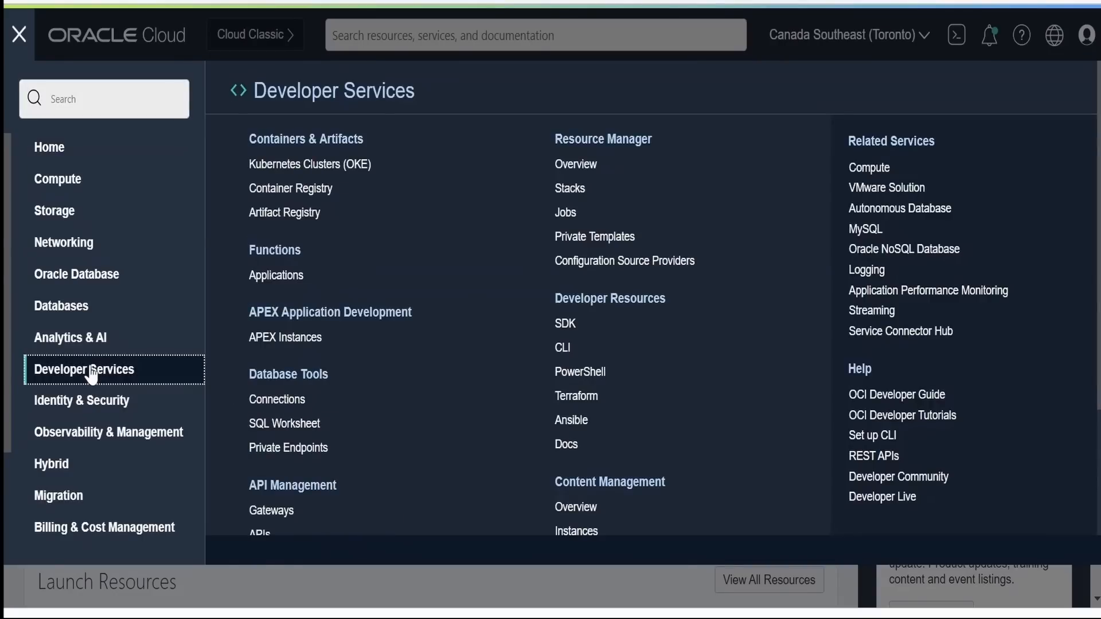
pyautogui.scroll(-4, 373, 445)
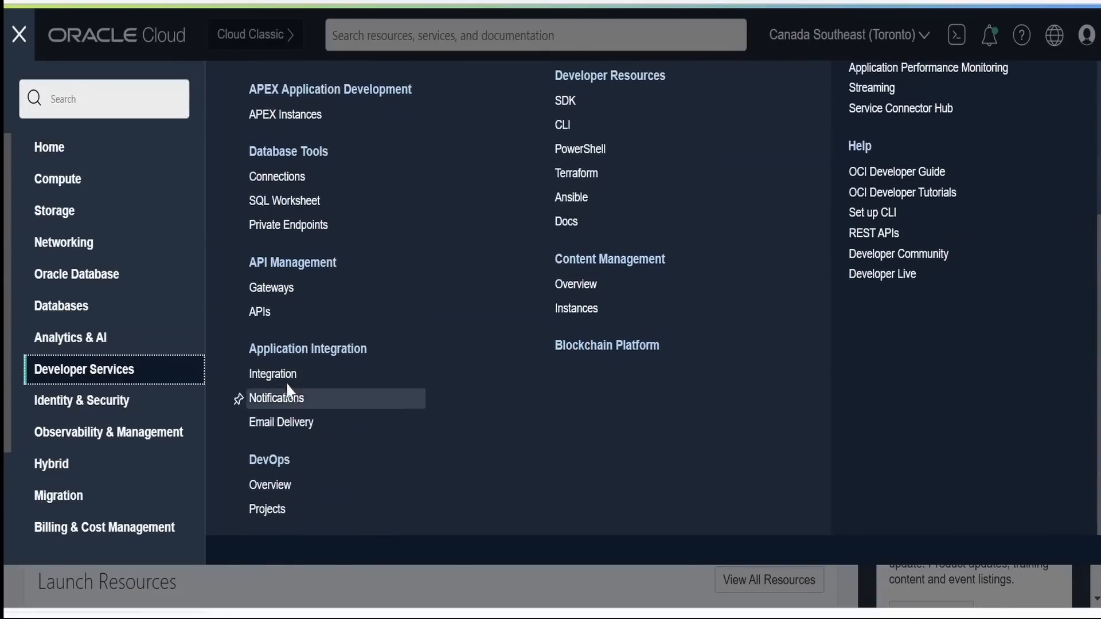
pyautogui.click(274, 376)
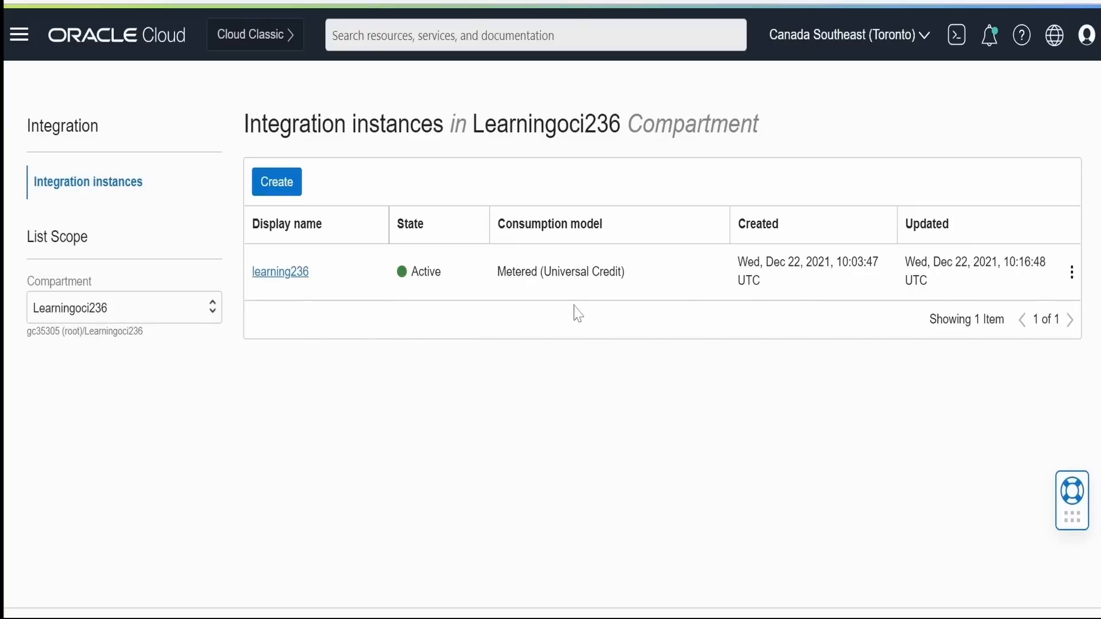
pyautogui.click(277, 183)
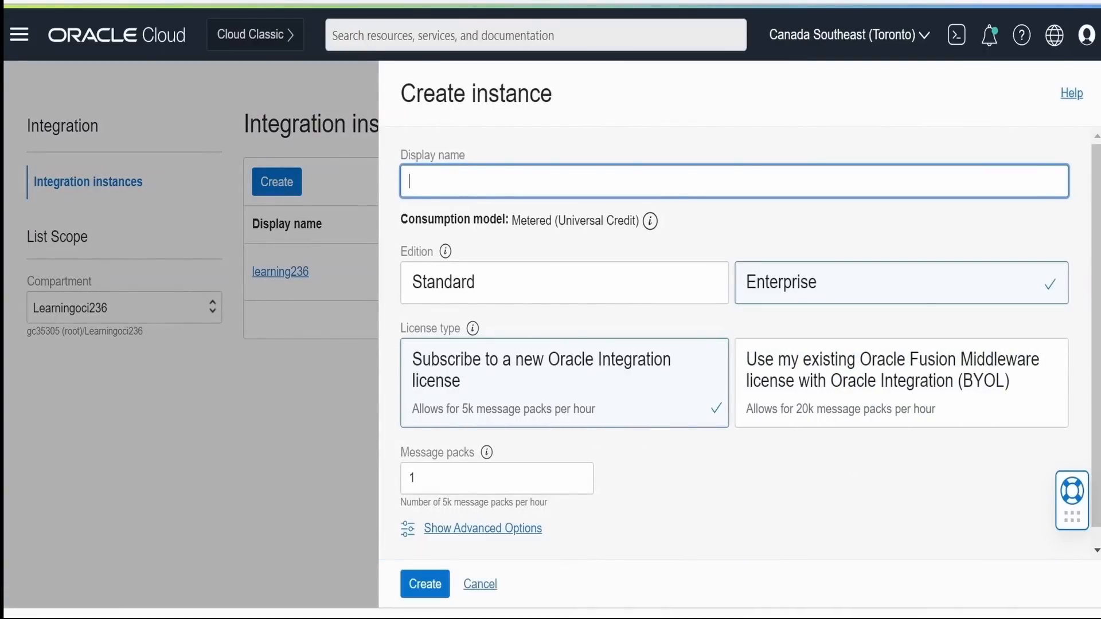
pyautogui.write('learning')
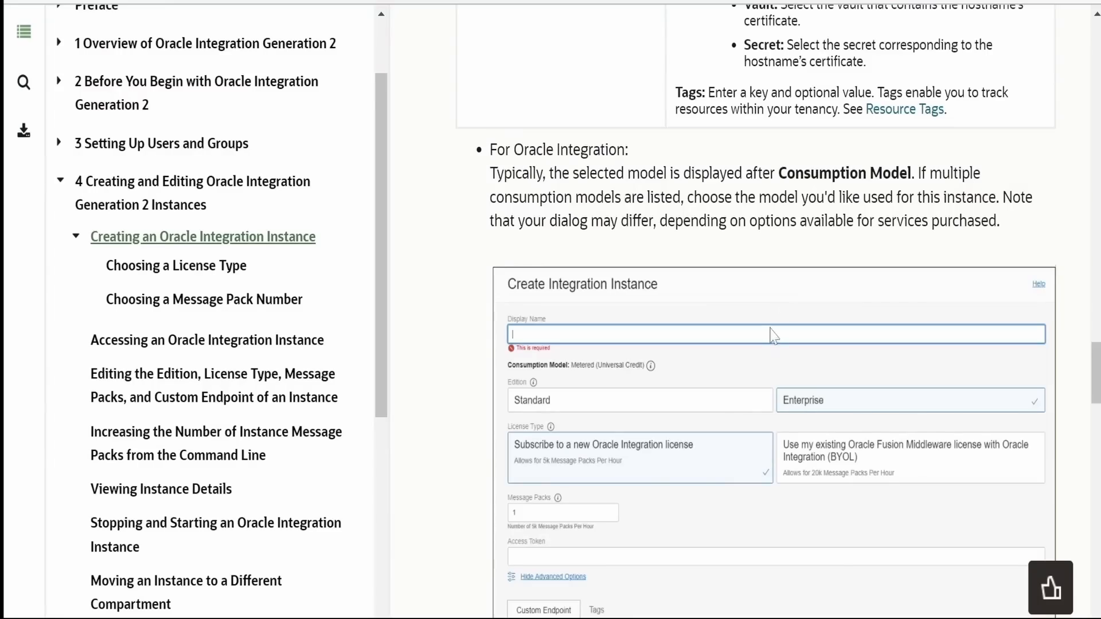
# - Compare the Standard and Enterprise editions in the Oracle Integration documentation and select Enterprise for the new instance
pyautogui.scroll(-15, 772, 335)
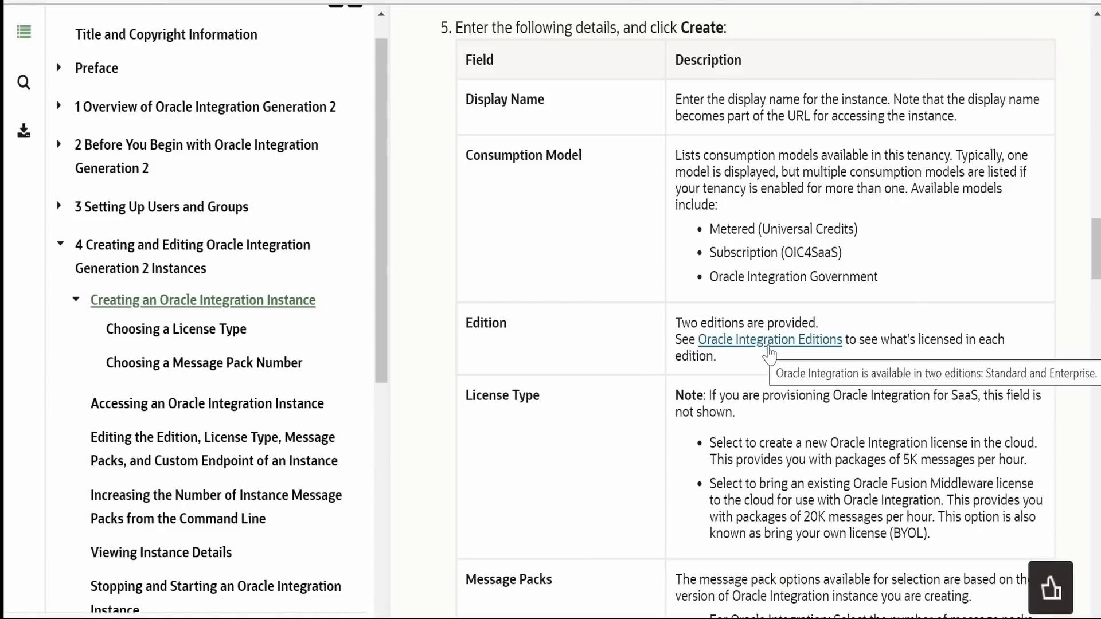
pyautogui.hotkey('ctrl', 'Tab')
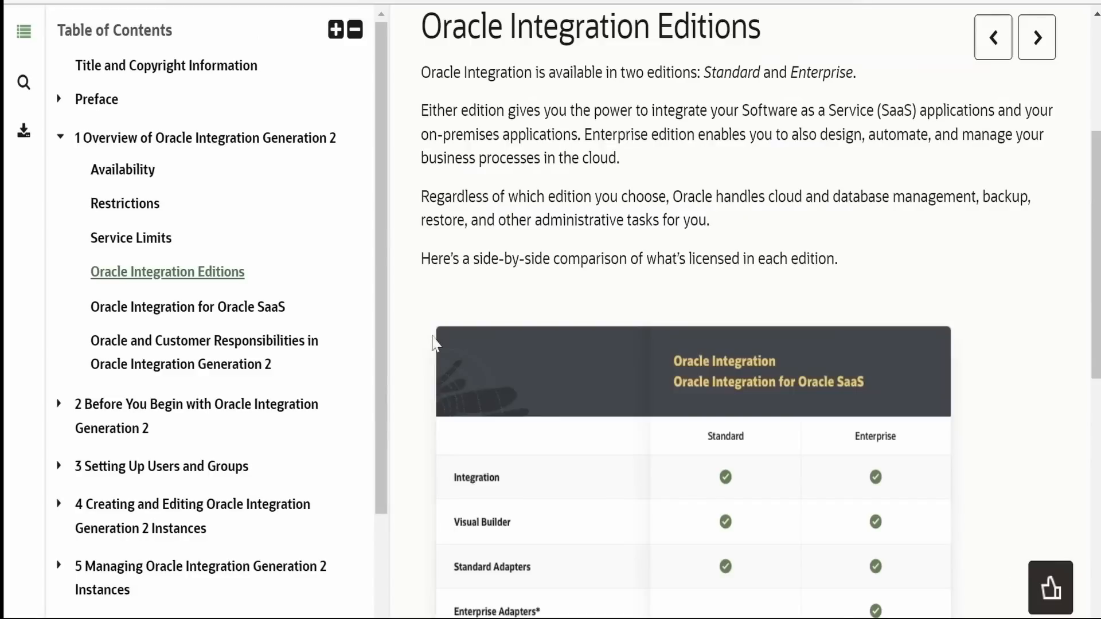
pyautogui.scroll(5, 485, 426)
pyautogui.scroll(-5, 485, 429)
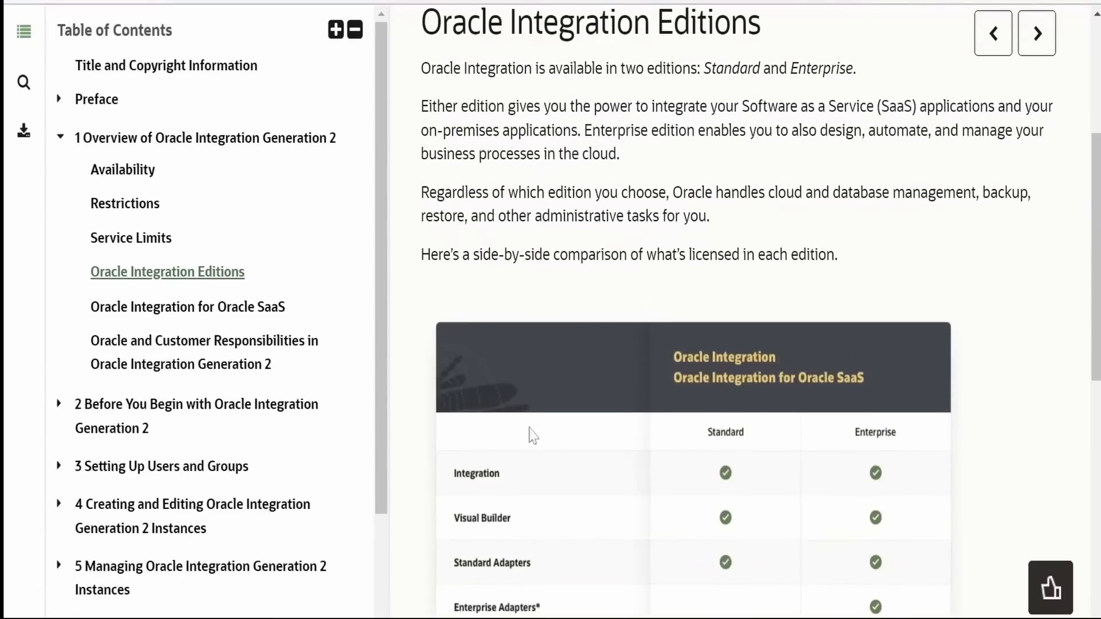
pyautogui.scroll(-3, 528, 433)
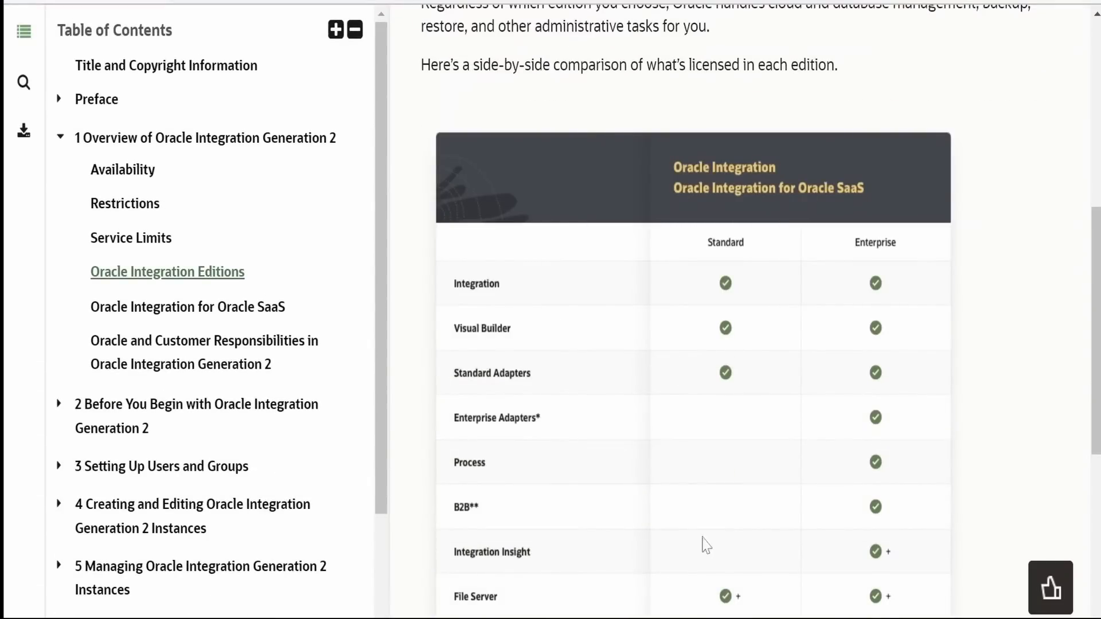
pyautogui.scroll(-2, 826, 334)
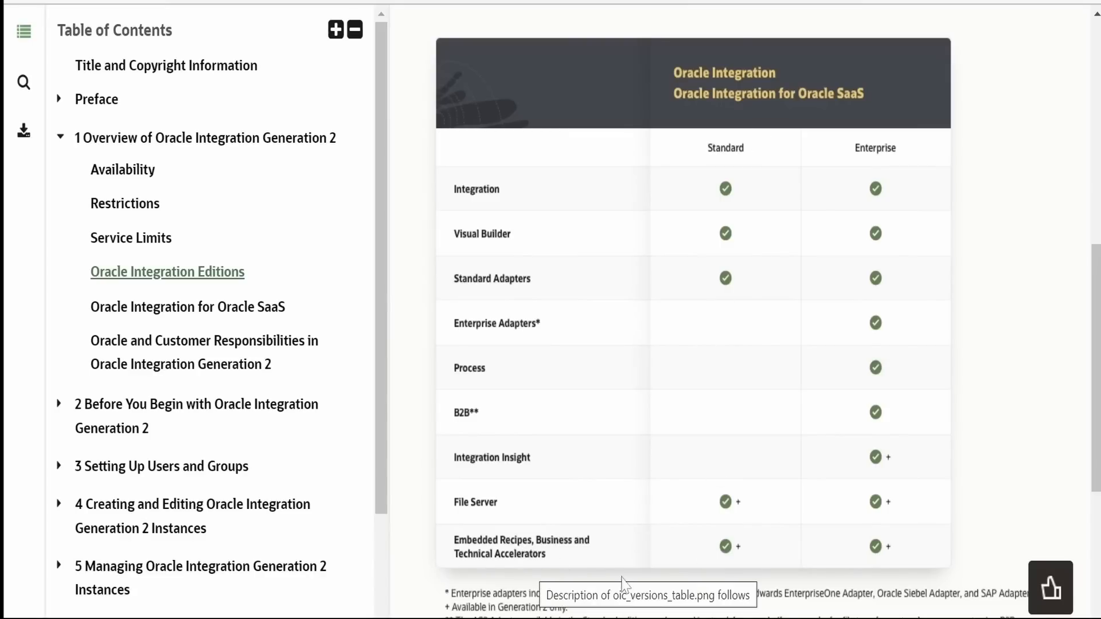
pyautogui.scroll(-3, 591, 569)
pyautogui.scroll(2, 614, 270)
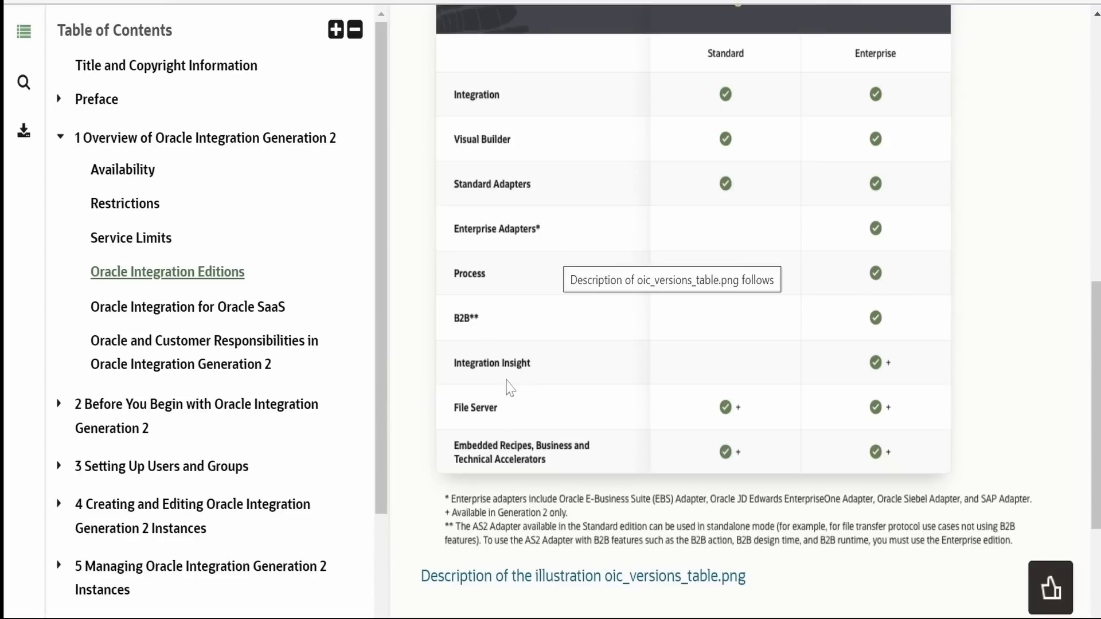
pyautogui.scroll(-3, 535, 395)
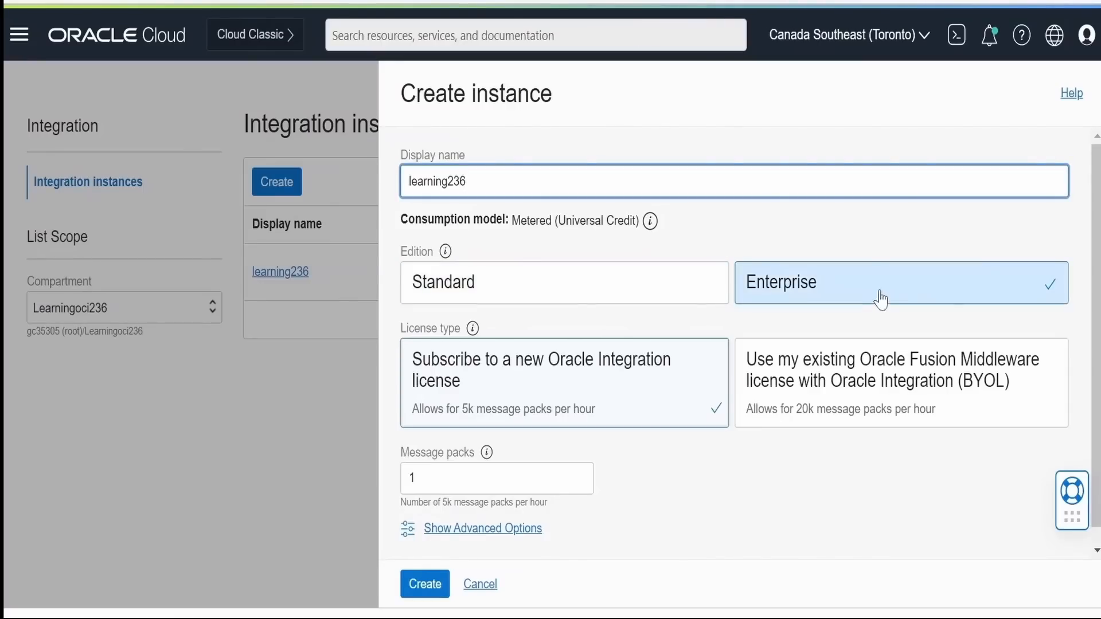
pyautogui.click(832, 284)
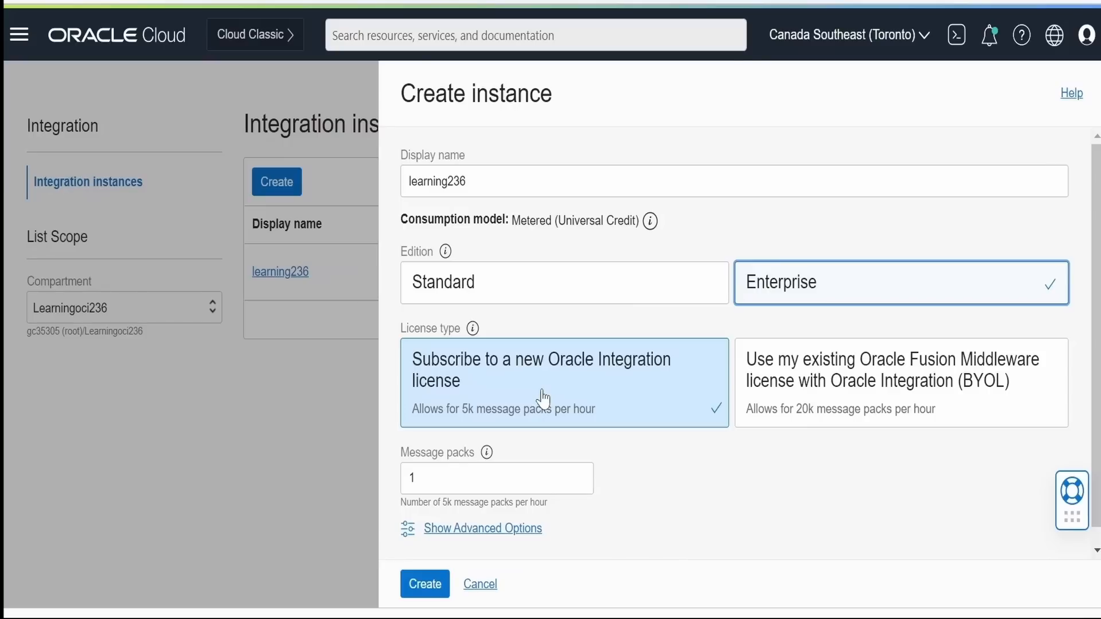
# - Select the new Oracle Integration license for the instance, set the message packs to 1 and check the message pack limits in the documentation
pyautogui.click(511, 405)
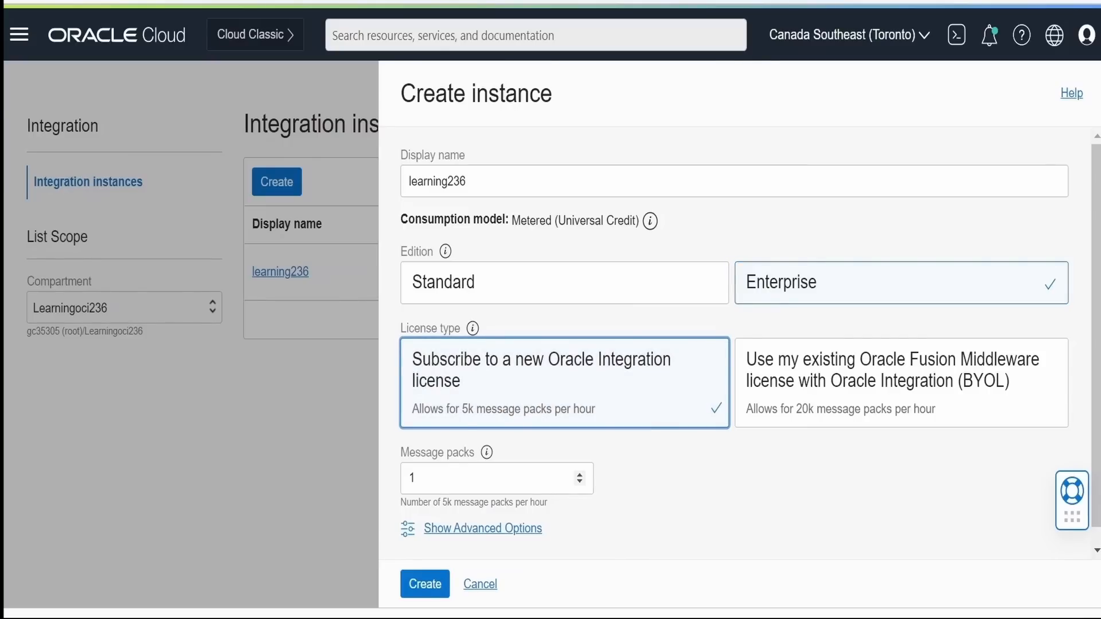
pyautogui.click(579, 475)
pyautogui.click(579, 476)
pyautogui.click(580, 475)
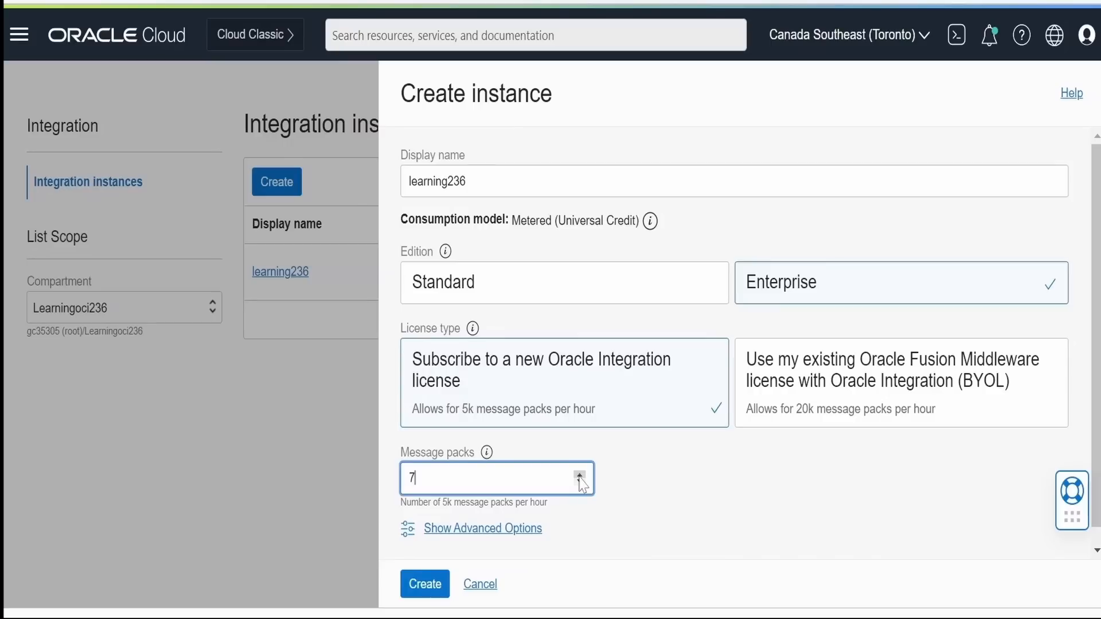
pyautogui.click(579, 475)
pyautogui.click(580, 476)
pyautogui.click(579, 476)
pyautogui.click(579, 476)
pyautogui.click(579, 476)
pyautogui.click(579, 483)
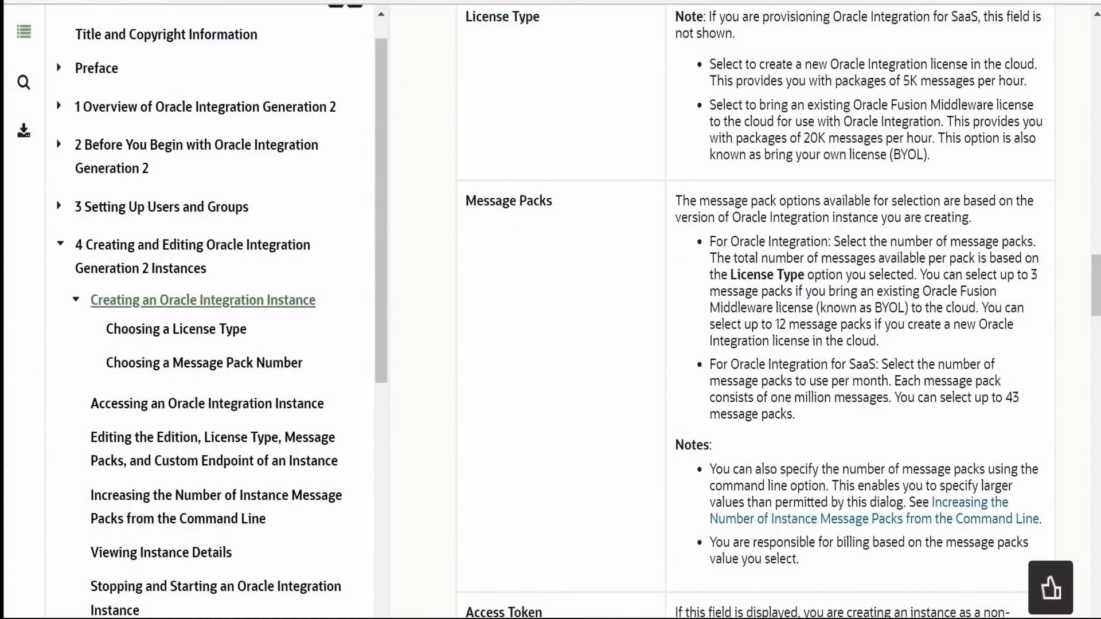
pyautogui.scroll(-1, 688, 419)
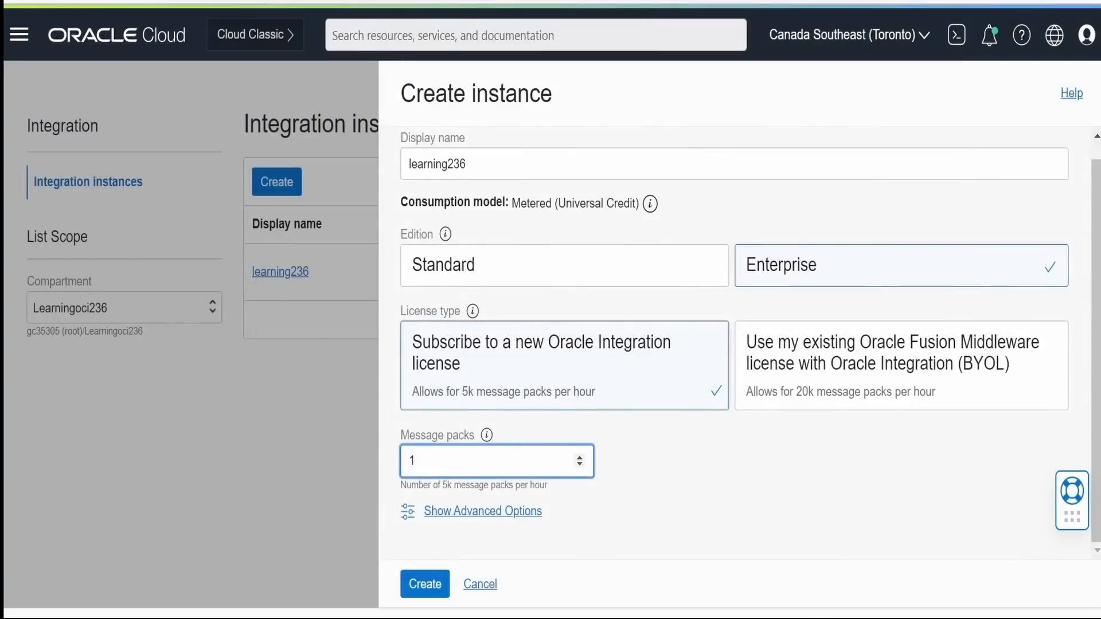
# - Show the advanced options of the new instance and review the custom endpoint and tag settings
pyautogui.click(468, 512)
pyautogui.click(473, 492)
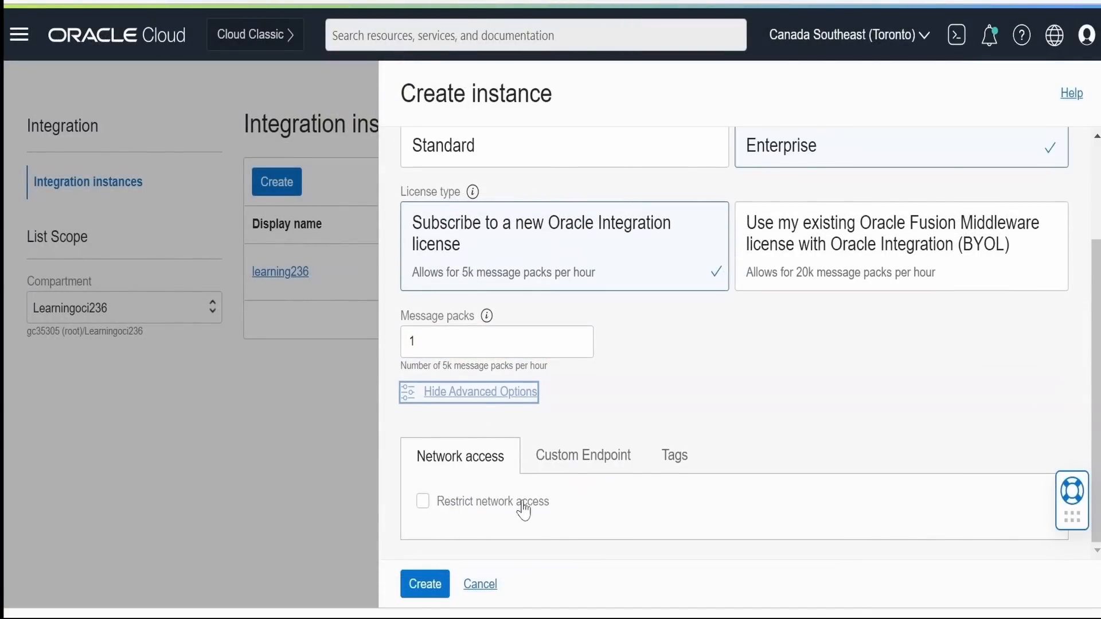
pyautogui.click(582, 456)
pyautogui.scroll(-3, 585, 457)
pyautogui.scroll(-1, 585, 457)
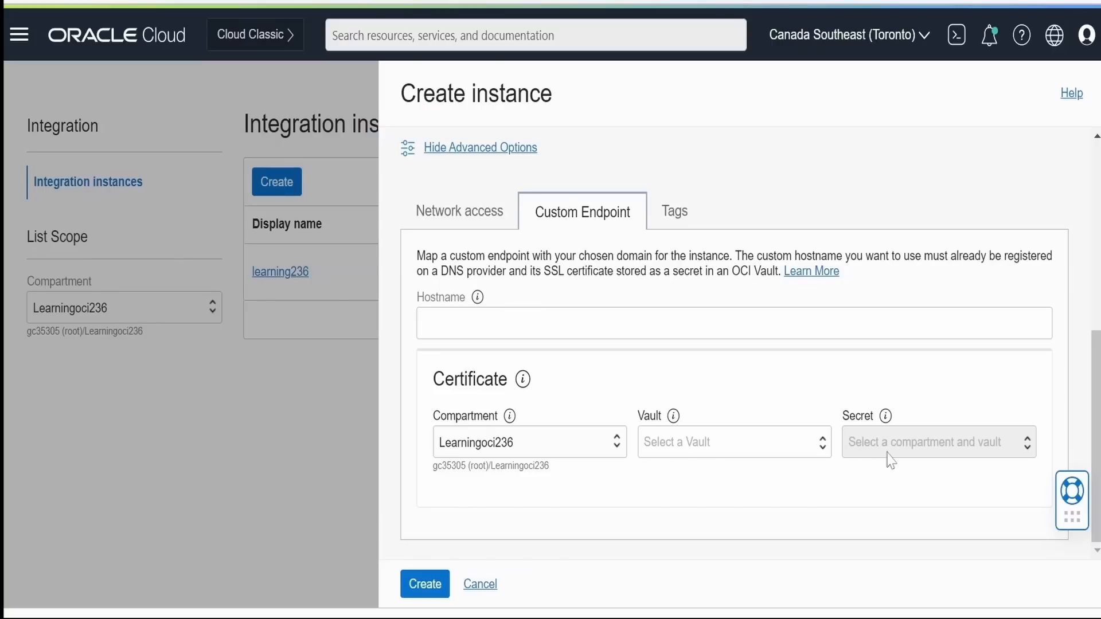
pyautogui.click(674, 211)
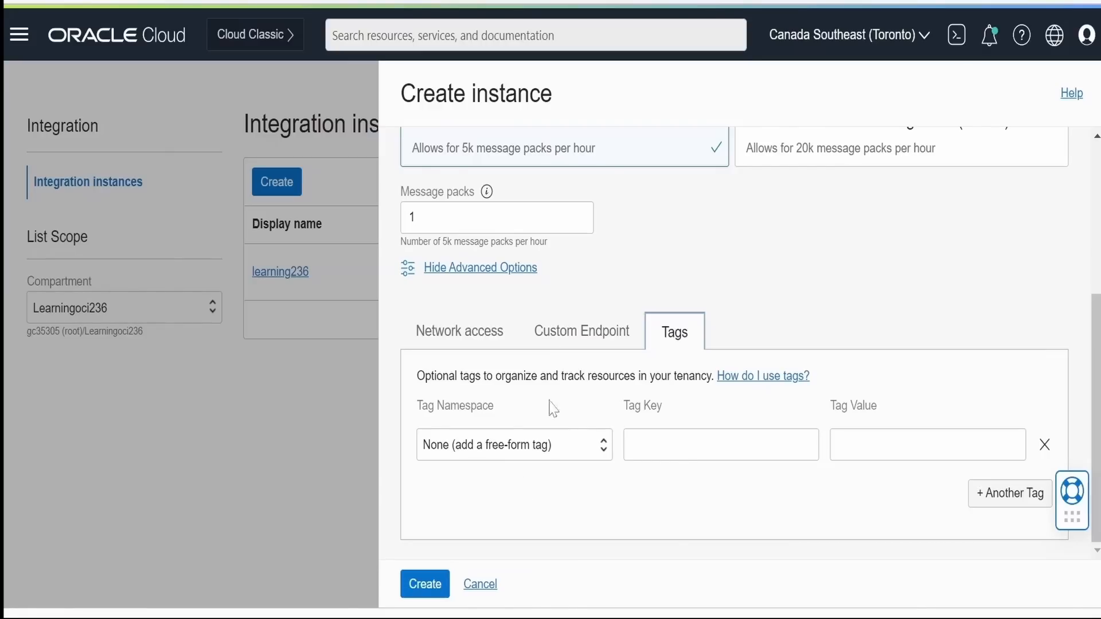
# - Enable Restrict network access for the new instance and review the IP address/CIDR block rule fields
pyautogui.click(485, 343)
pyautogui.click(424, 502)
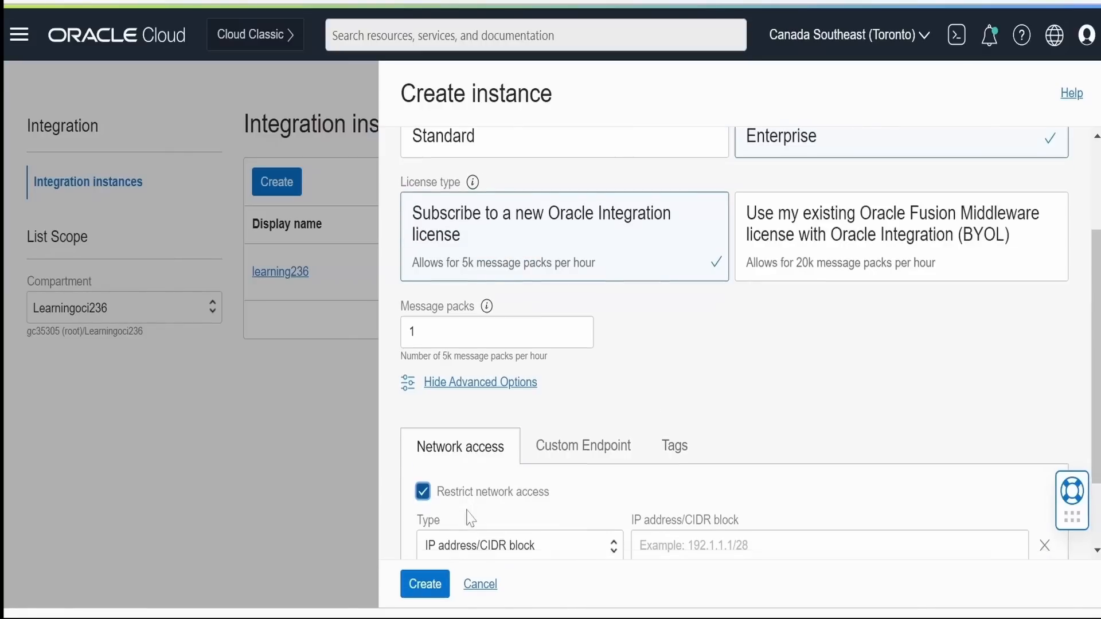
pyautogui.scroll(-2, 476, 517)
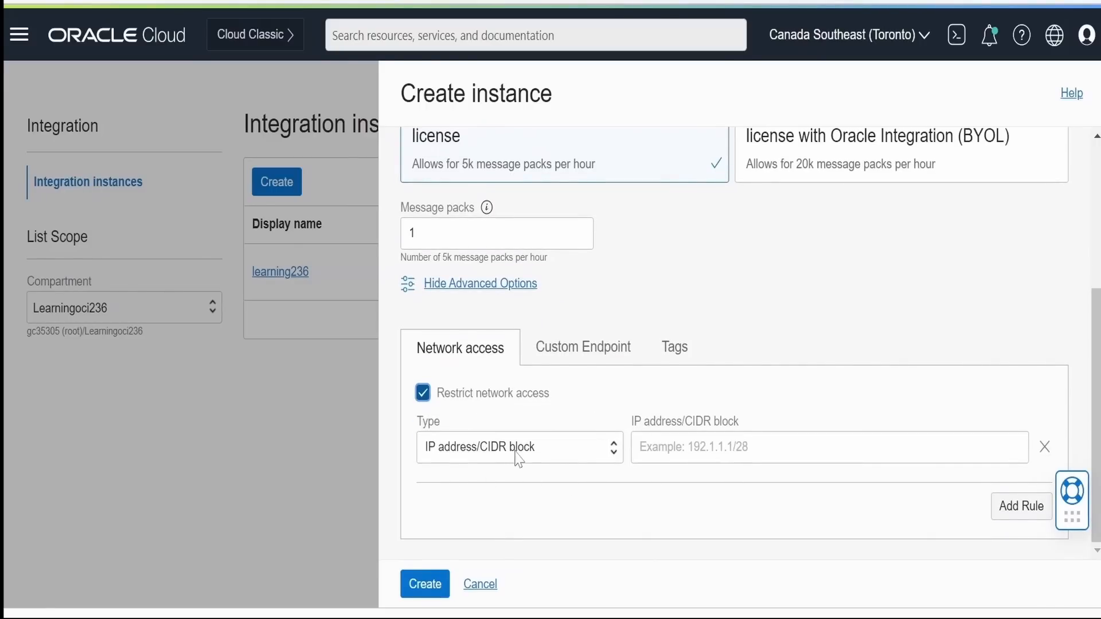
pyautogui.scroll(4, 519, 509)
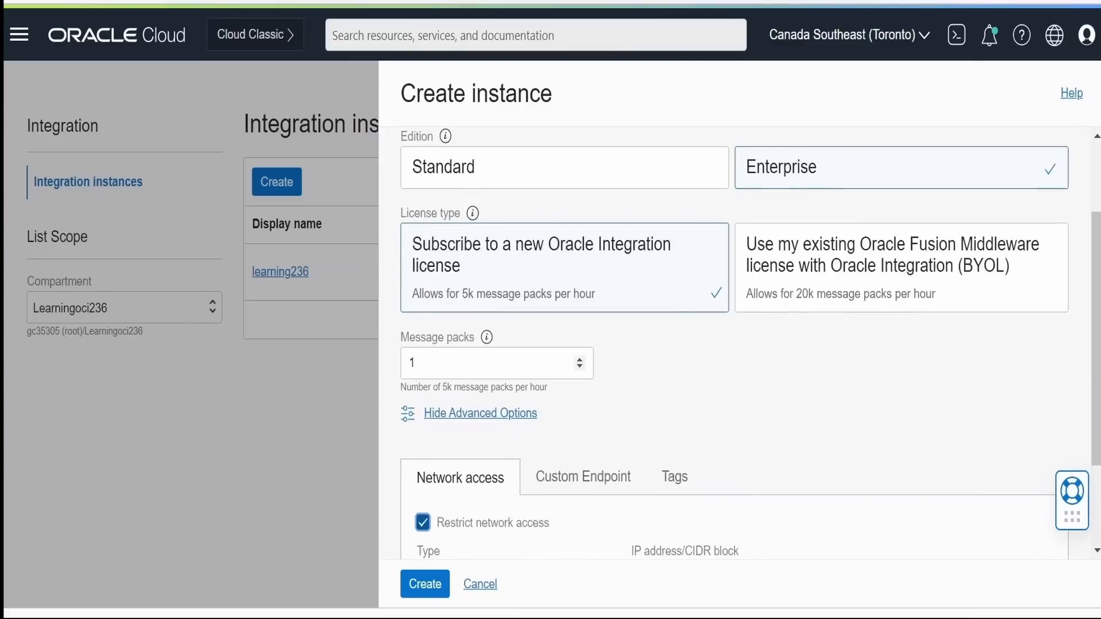
pyautogui.scroll(-4, 551, 501)
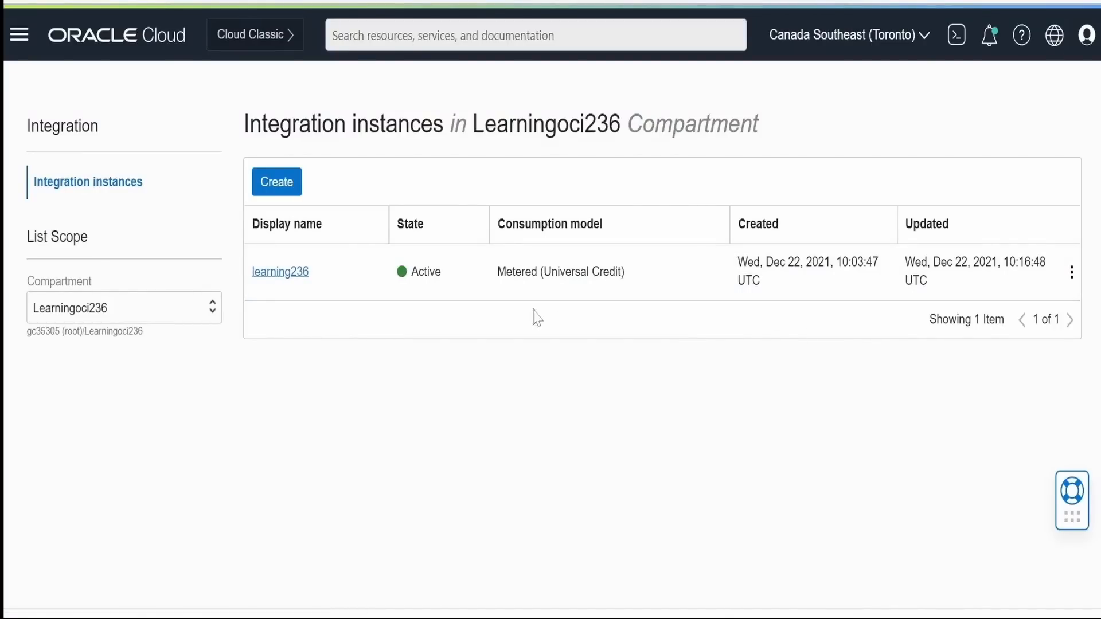
# - Open the existing learning236 integration instance and examine its instance information, including the Visual Builder setting
pyautogui.click(289, 275)
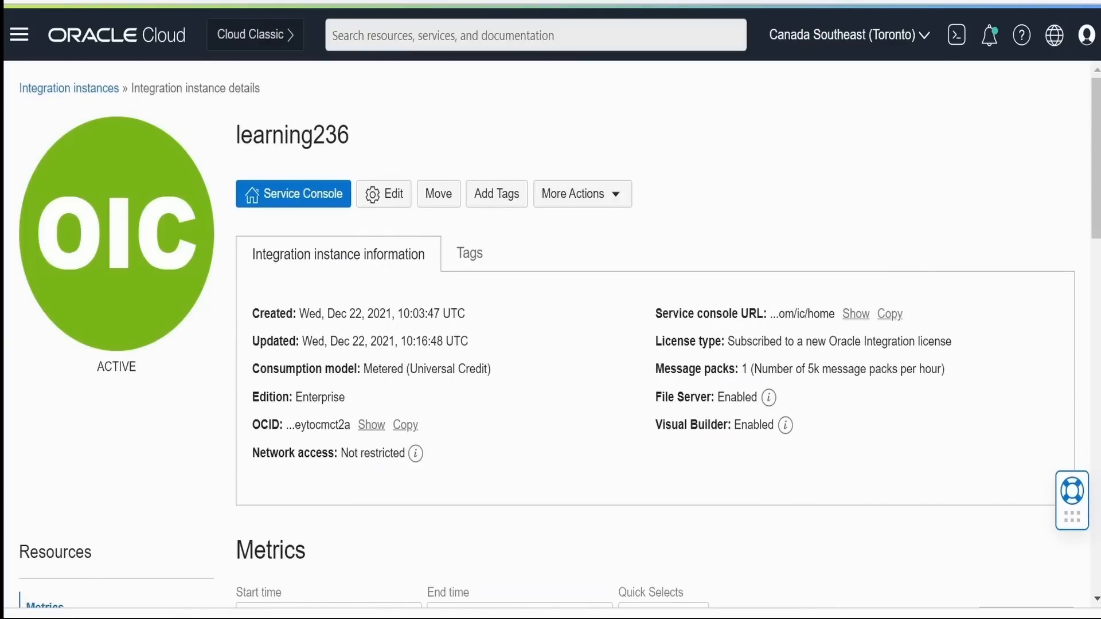
pyautogui.scroll(-3, 467, 479)
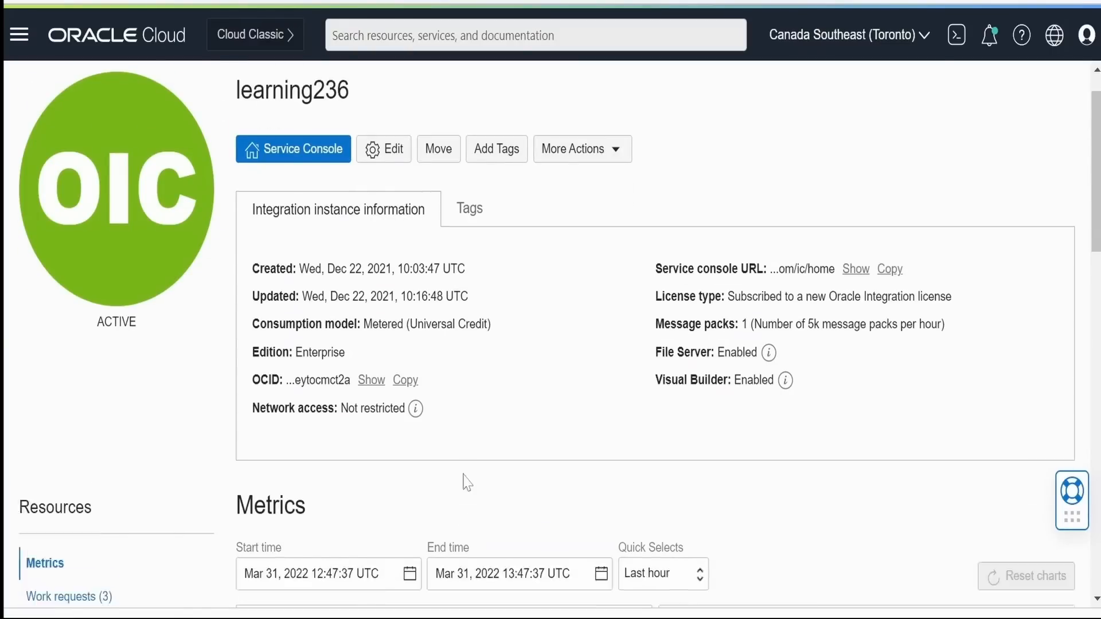
pyautogui.scroll(3, 621, 424)
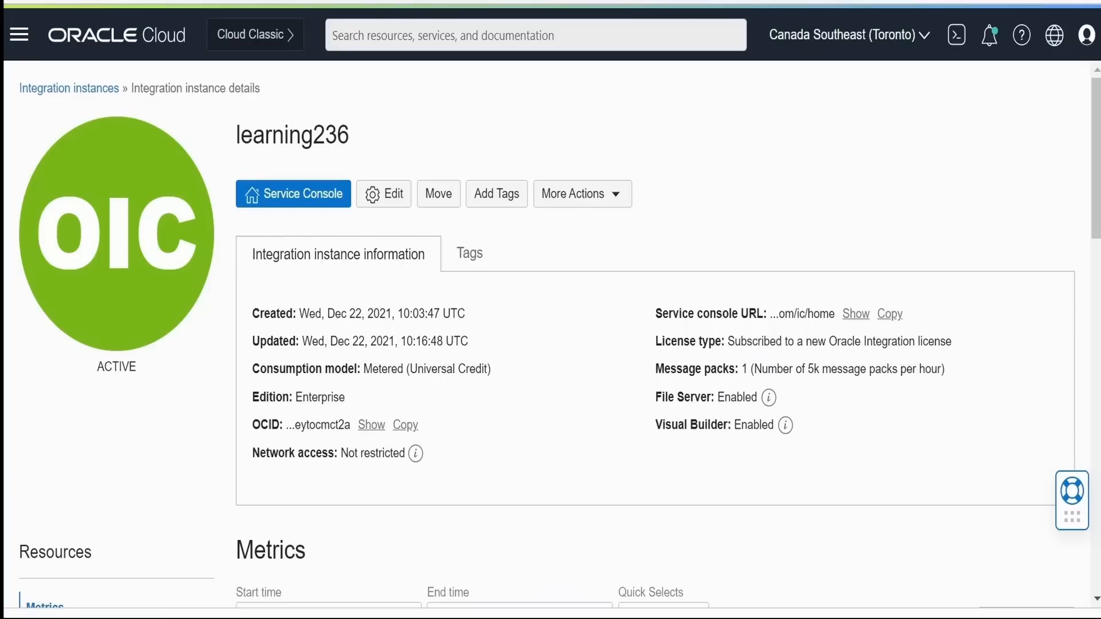
pyautogui.moveTo(742, 426); pyautogui.dragTo(761, 426)
pyautogui.click(755, 438)
pyautogui.scroll(-3, 416, 479)
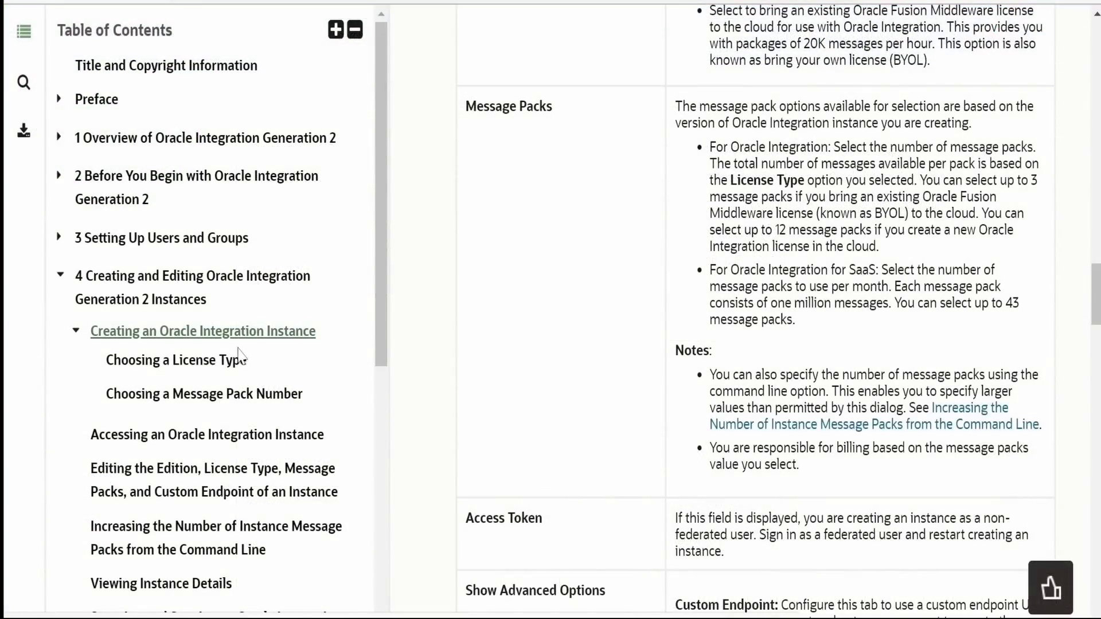
# - In the Oracle documentation, read the Accessing an Oracle Integration Instance topic, including its service console instructions
pyautogui.click(229, 436)
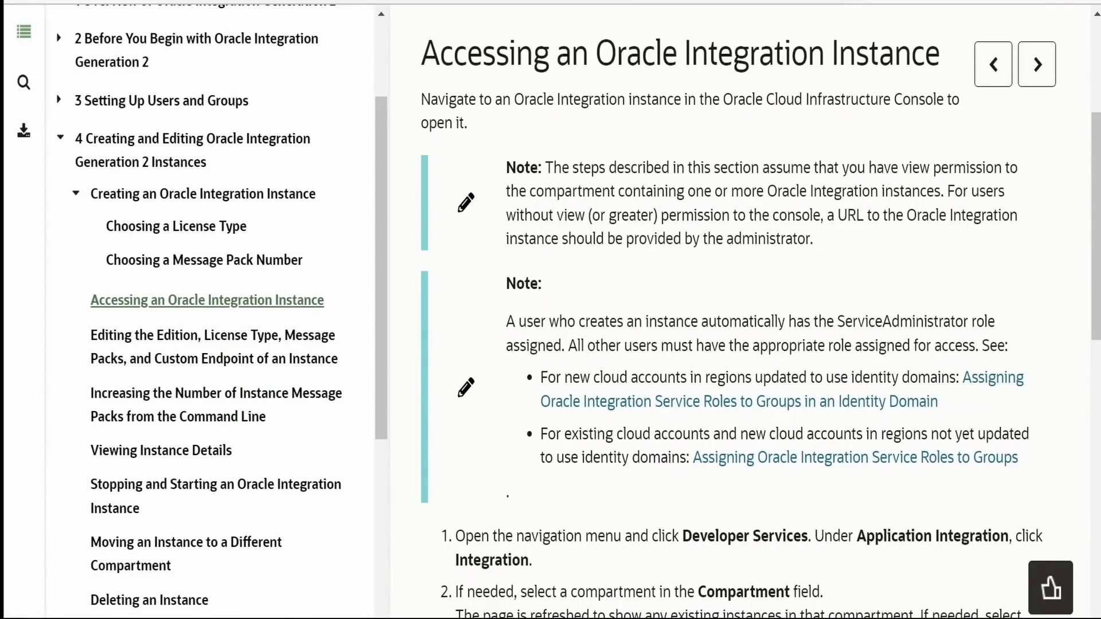
pyautogui.scroll(-9, 615, 402)
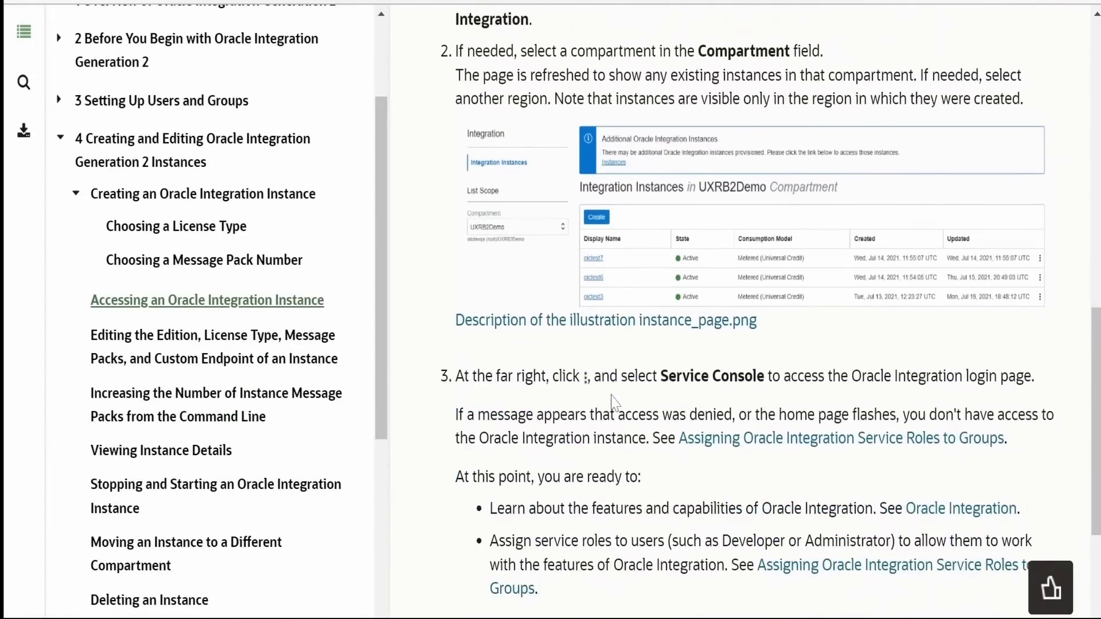
pyautogui.scroll(-2, 612, 401)
pyautogui.scroll(5, 613, 401)
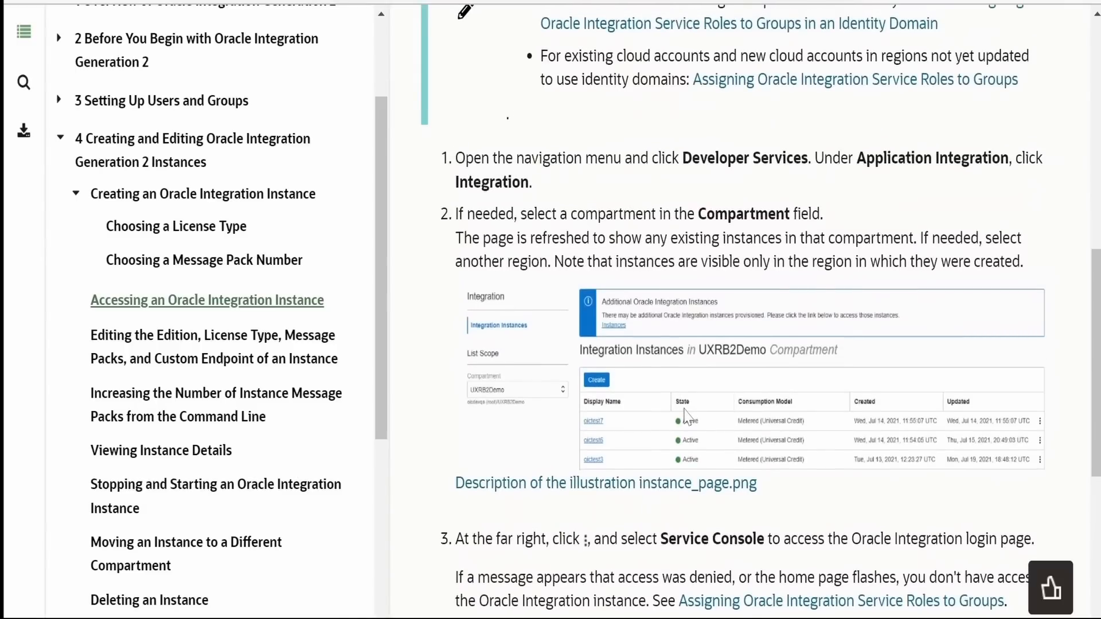
pyautogui.scroll(7, 691, 416)
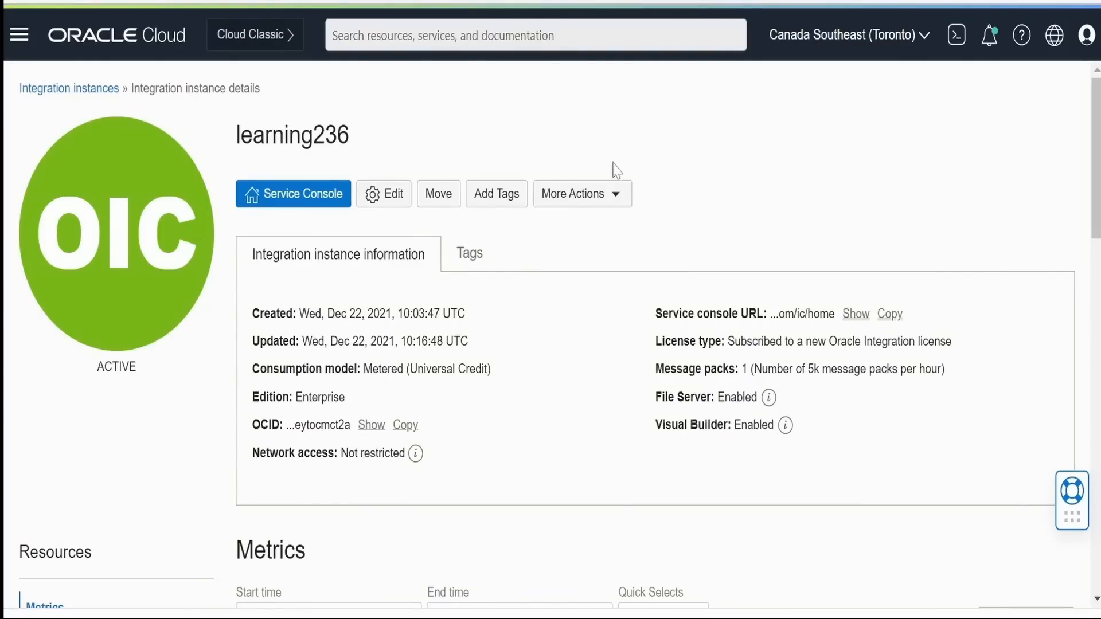
# - Back in the Oracle Cloud console, launch the learning236 service console and navigate from Oracle Integration to Visual Builder
pyautogui.click(604, 202)
pyautogui.click(603, 202)
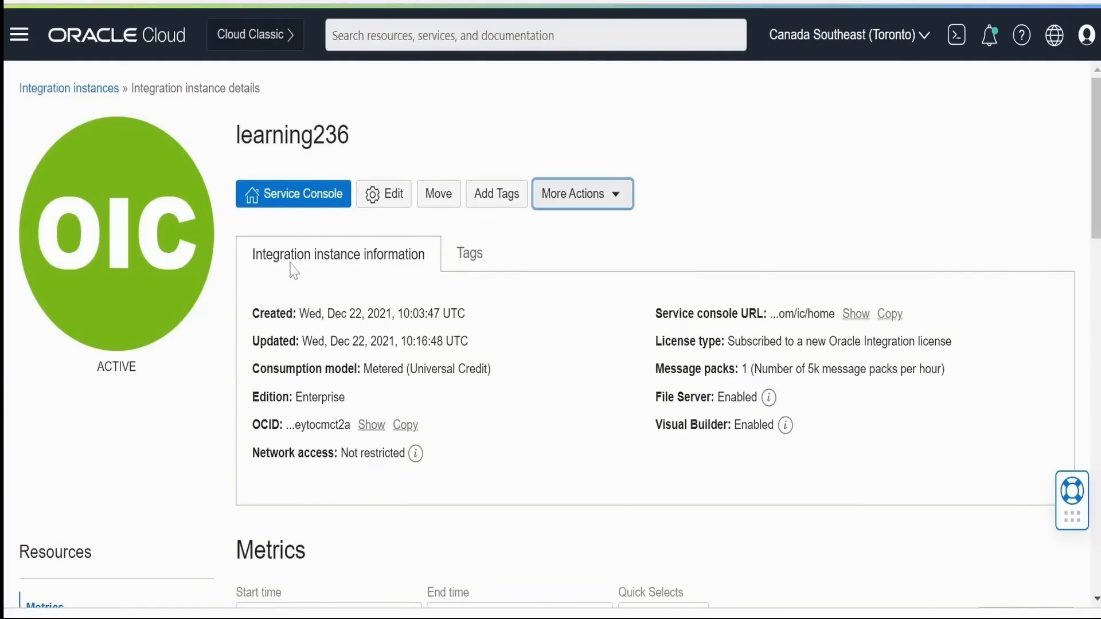
pyautogui.click(291, 198)
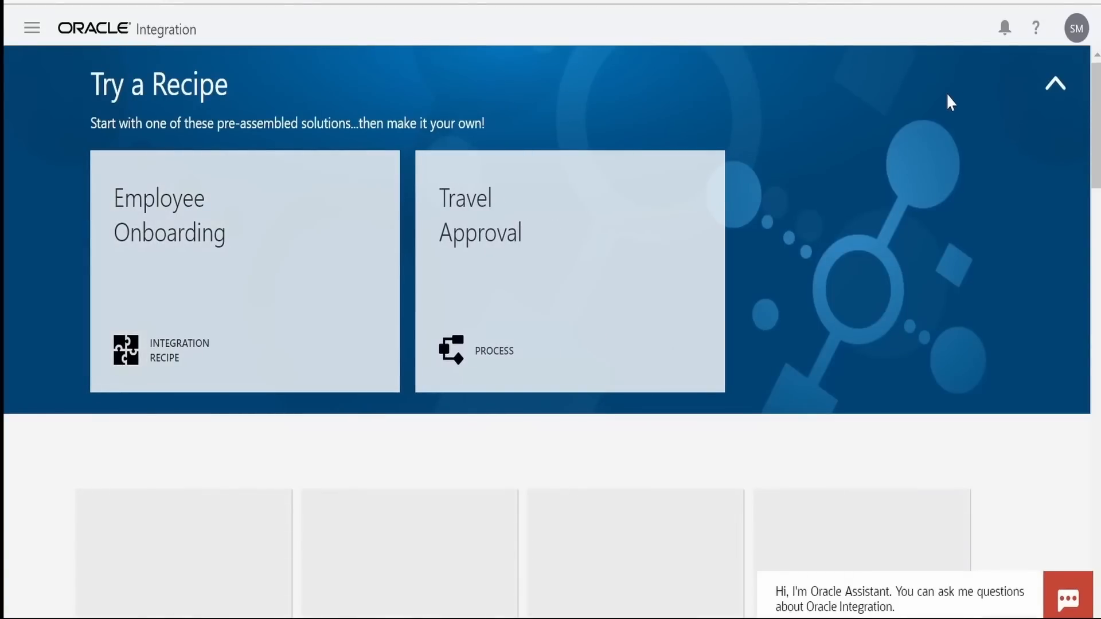
pyautogui.click(32, 27)
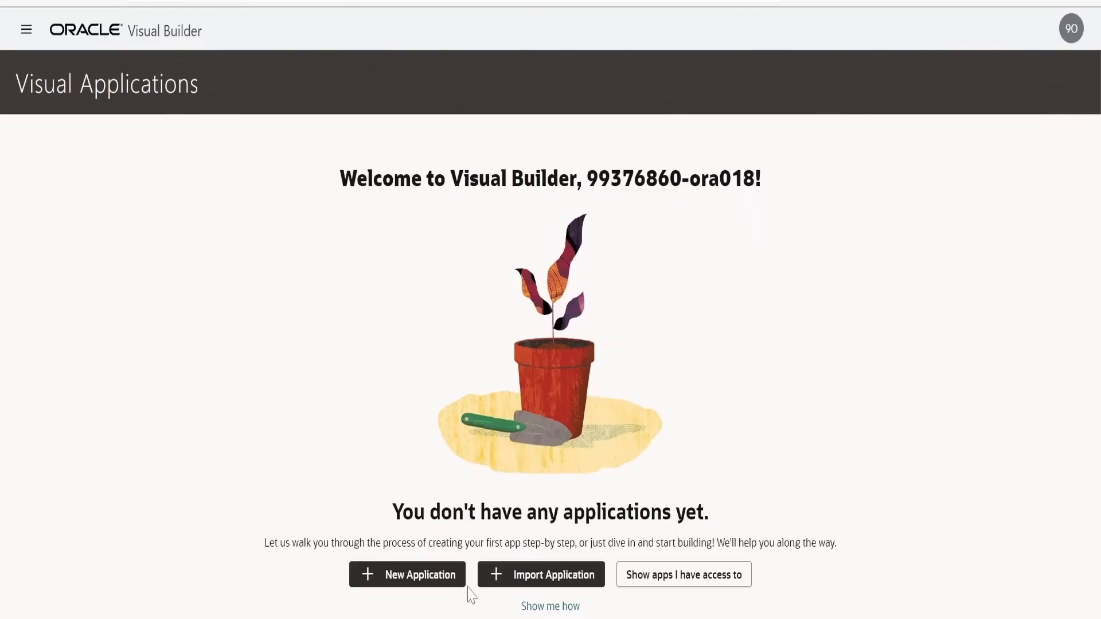
# - Start a new visual application named Application Learning and select the Empty Application template for it
pyautogui.click(440, 585)
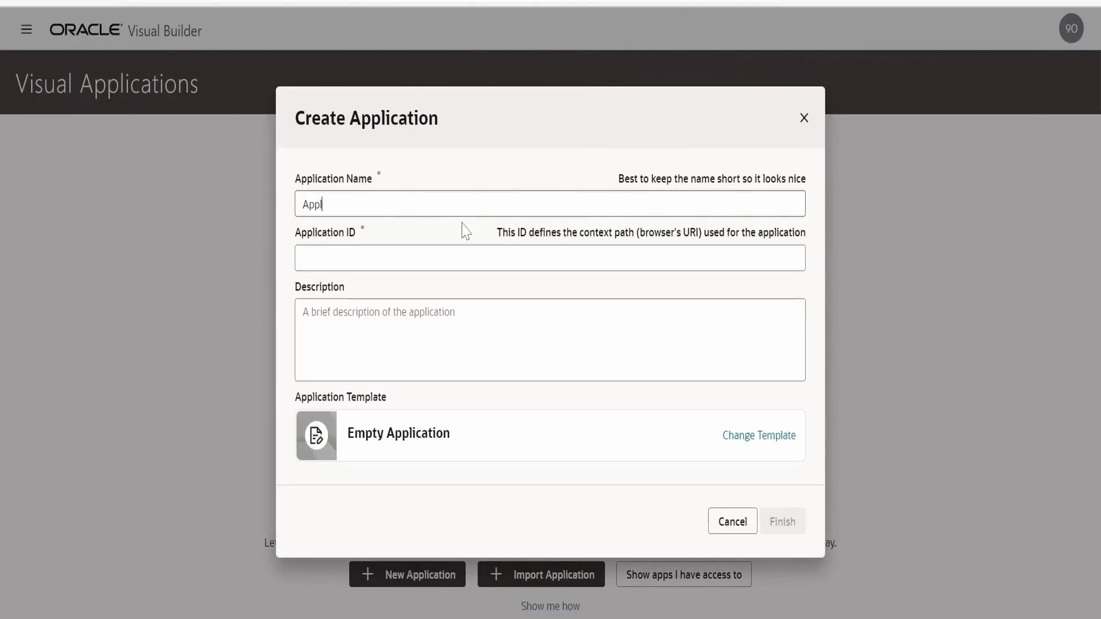
pyautogui.write('Application Learning')
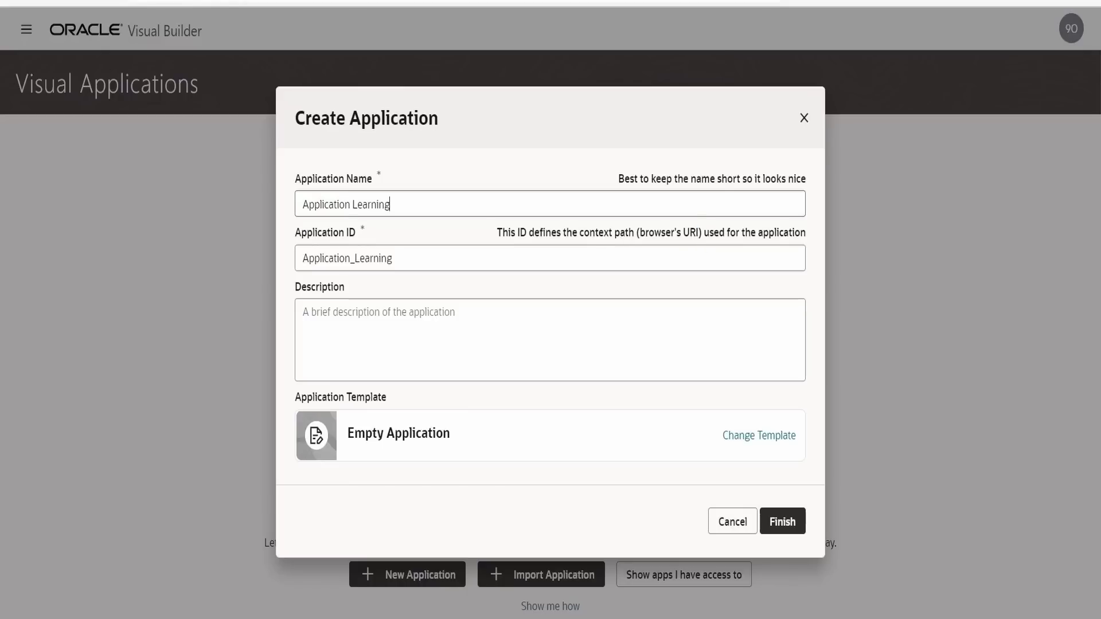
pyautogui.click(772, 443)
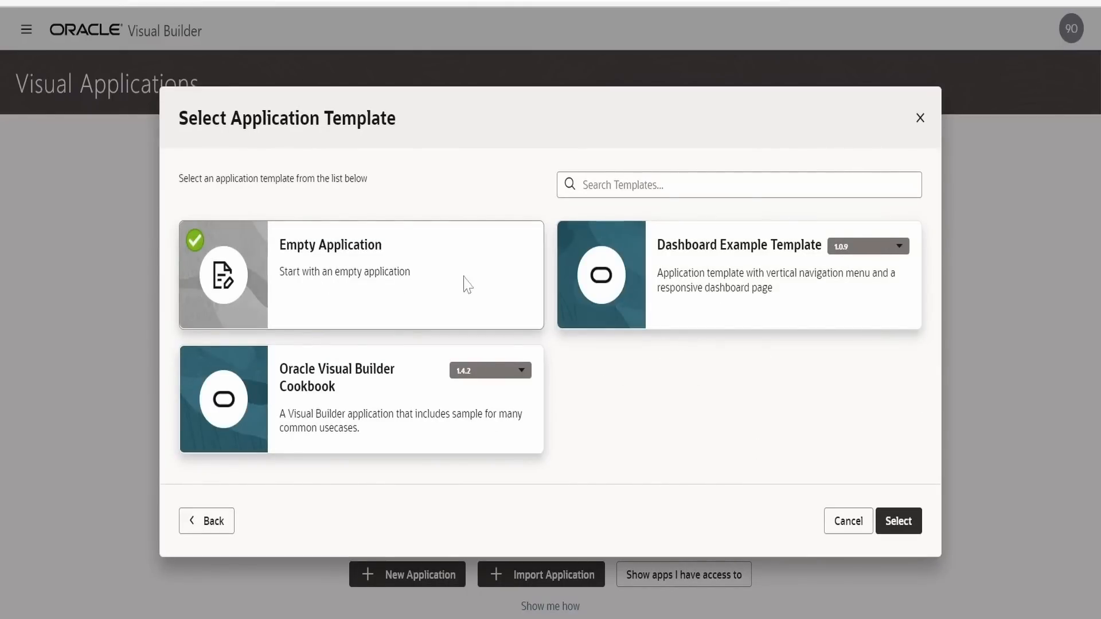
pyautogui.click(898, 522)
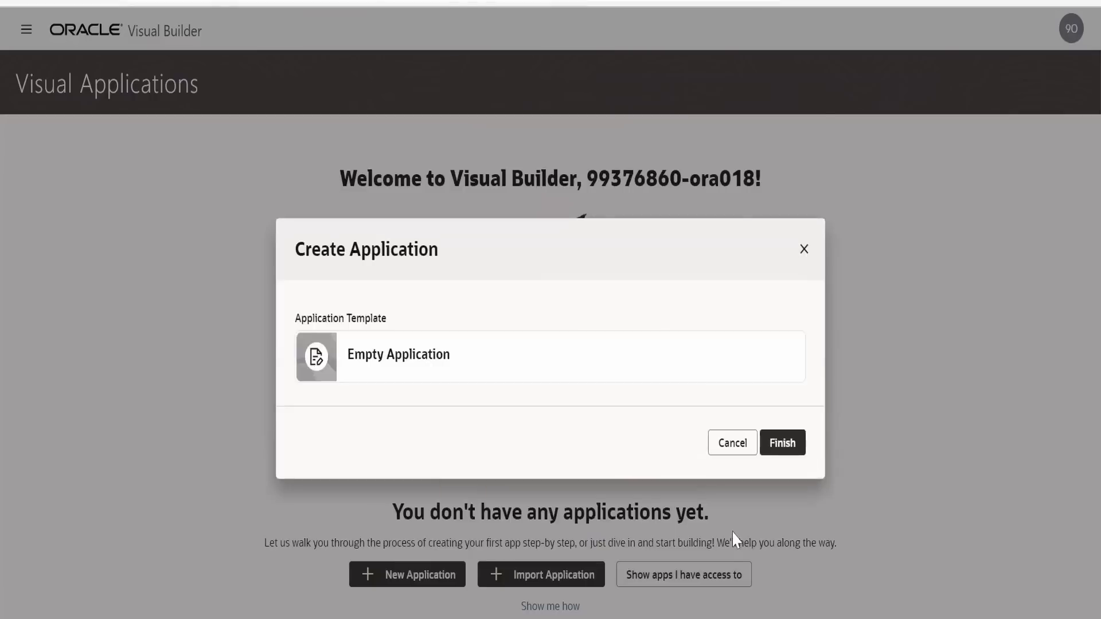
# - Finish creating the Application Learning visual application from the Empty Application template
pyautogui.click(782, 522)
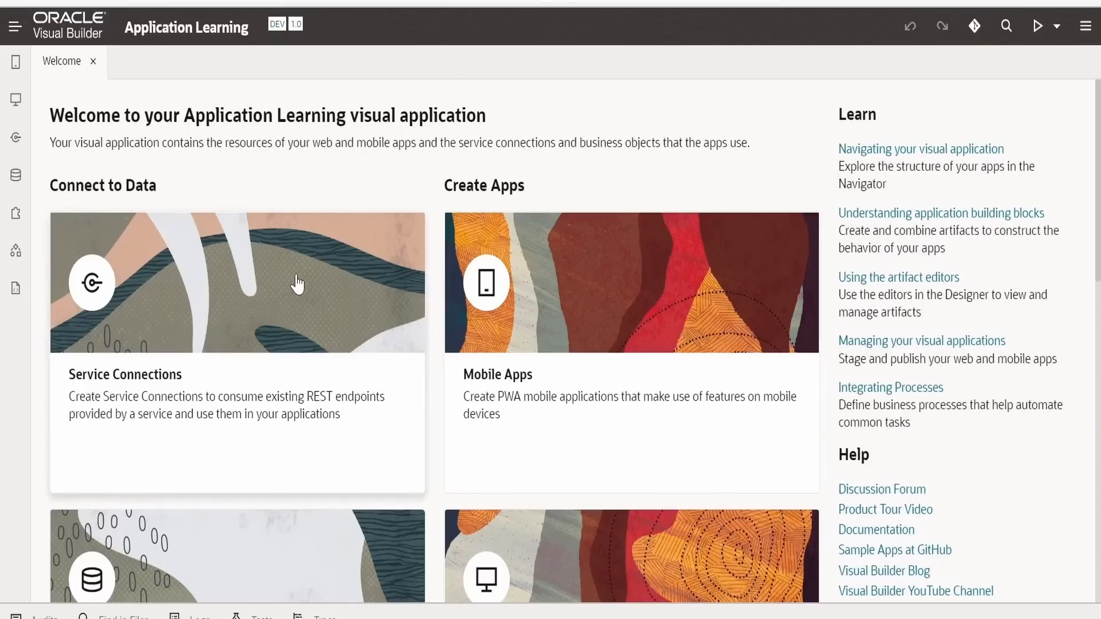
# - Review the data connection, app creation and artifact categories on the Welcome page and close it
pyautogui.scroll(-1, 293, 277)
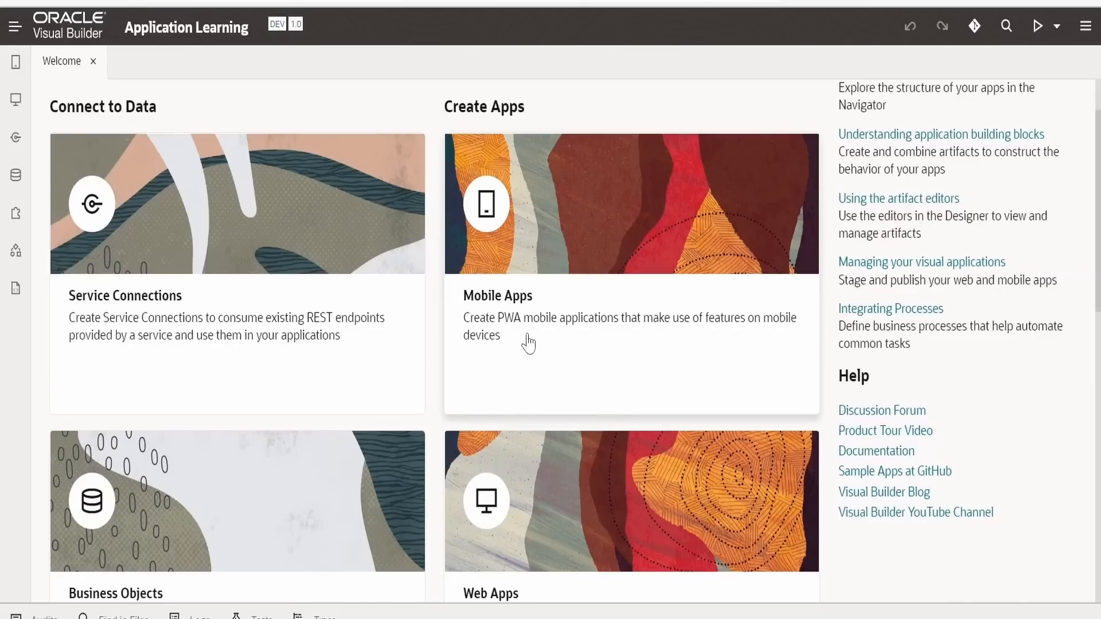
pyautogui.scroll(-2, 523, 351)
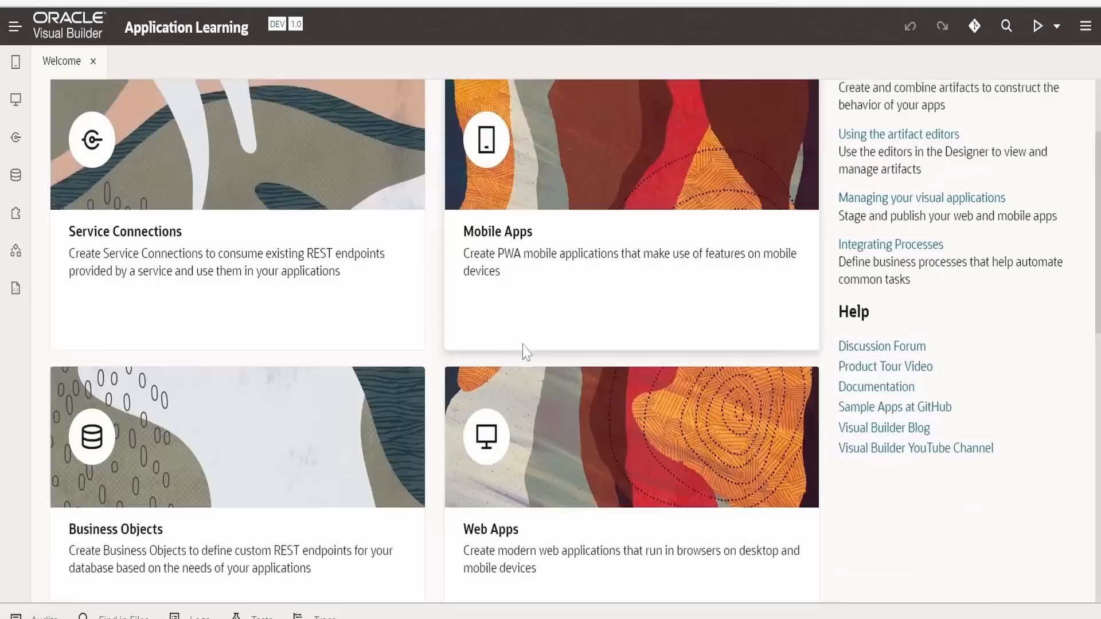
pyautogui.scroll(-3, 515, 354)
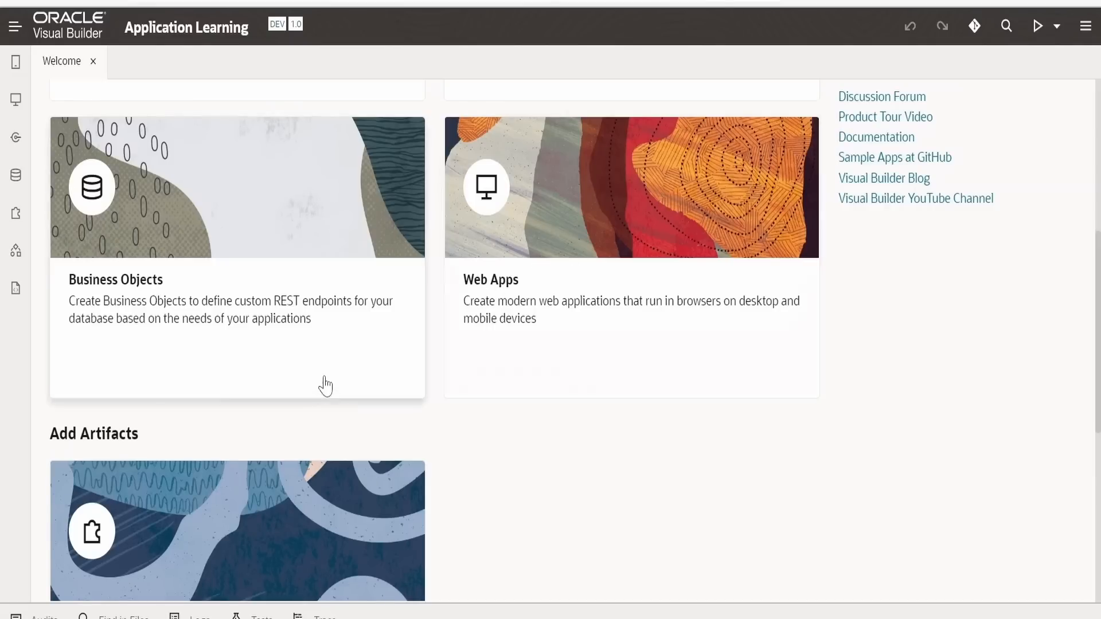
pyautogui.scroll(-4, 324, 384)
pyautogui.scroll(-3, 221, 381)
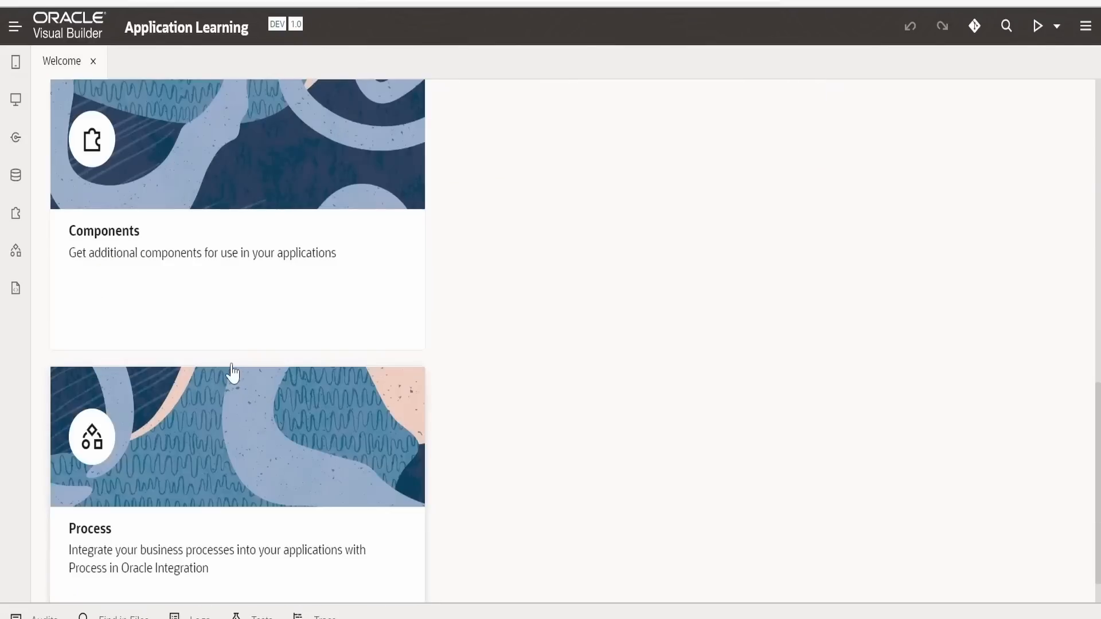
pyautogui.scroll(-1, 235, 313)
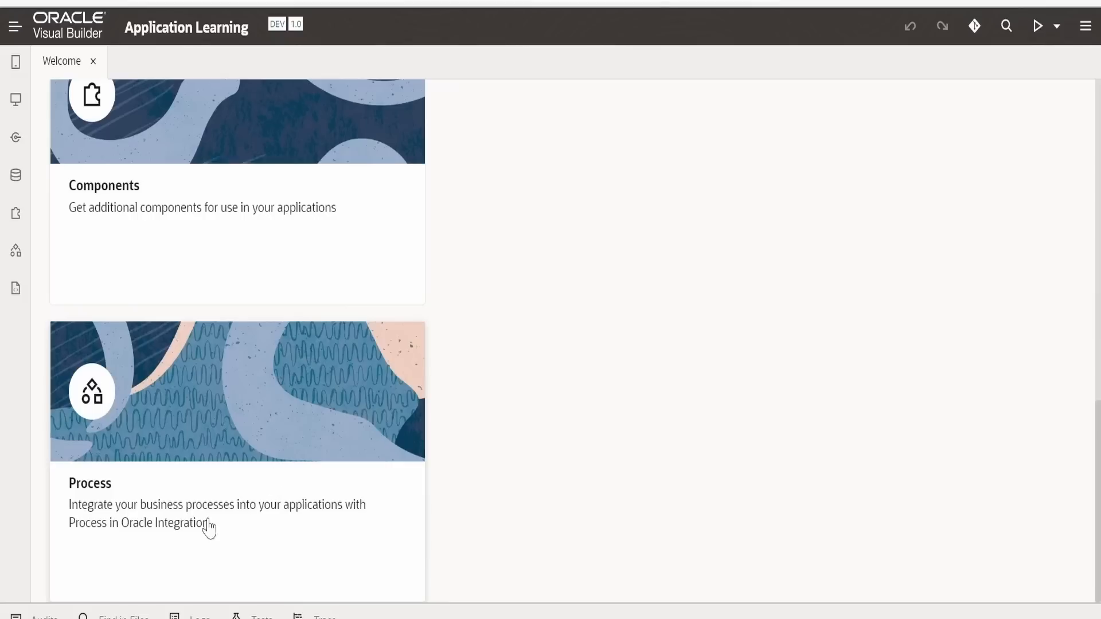
pyautogui.scroll(2, 221, 493)
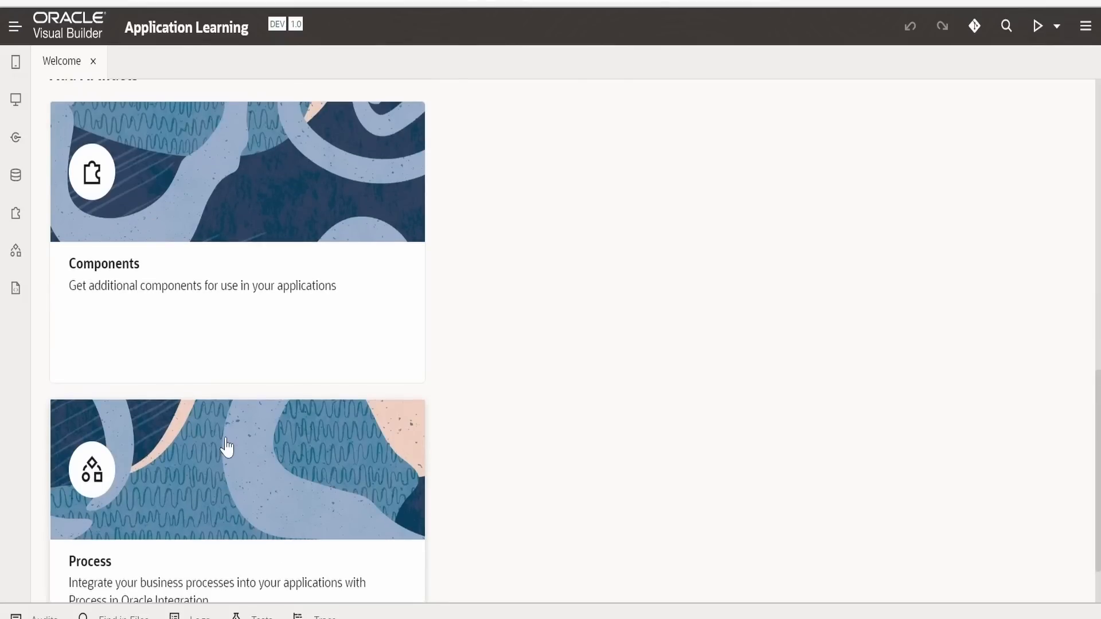
pyautogui.scroll(10, 228, 442)
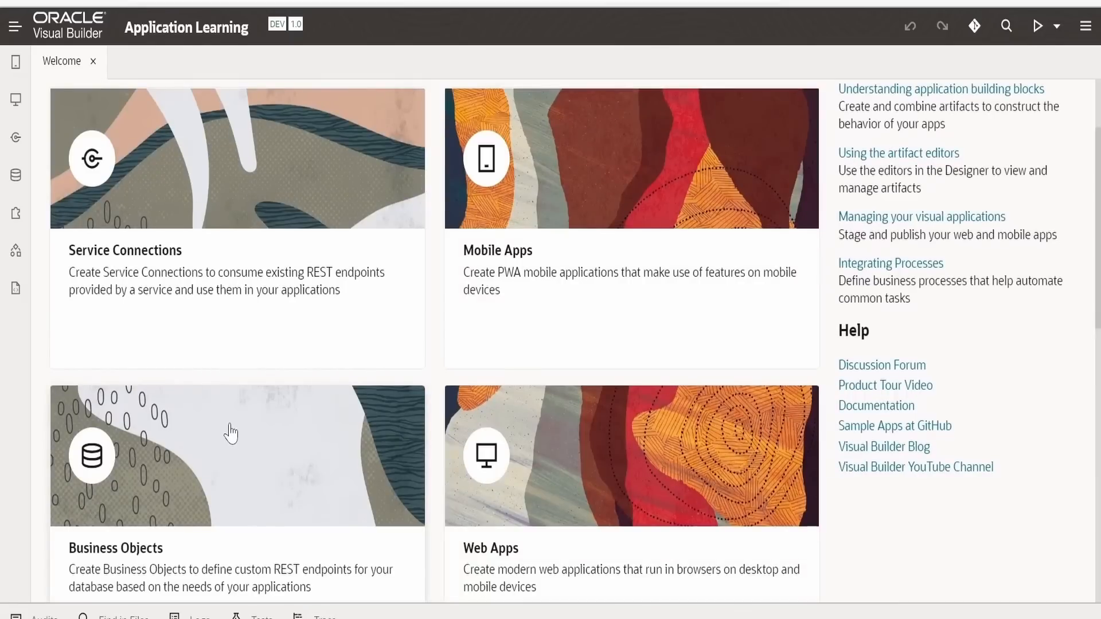
pyautogui.click(92, 61)
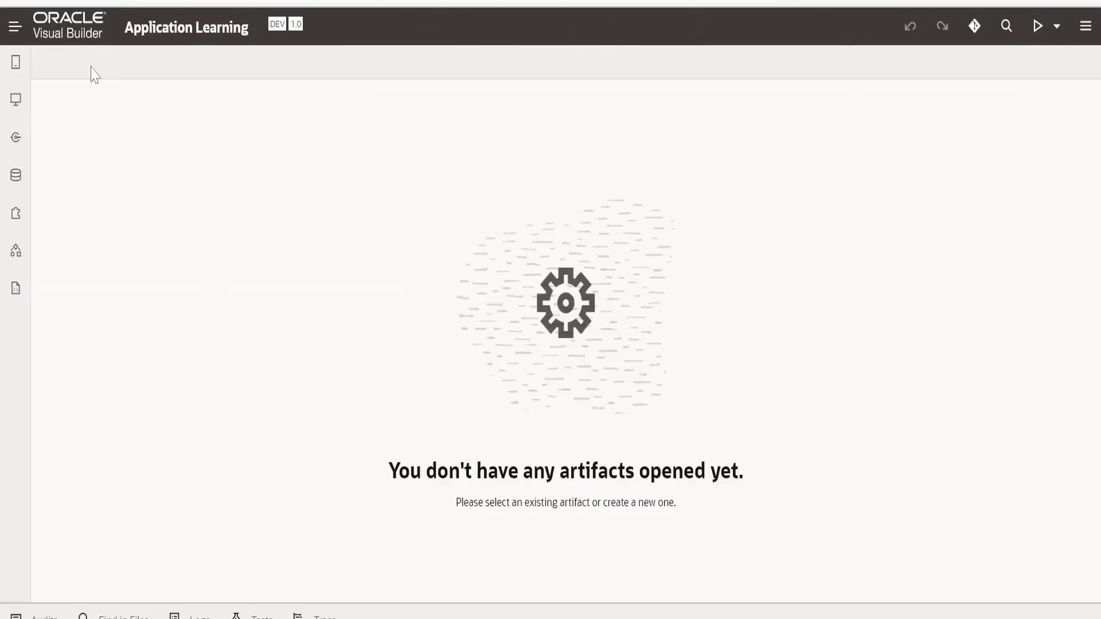
# - Try to create a web application named "Learning Web App" with the navigation style None
pyautogui.click(15, 104)
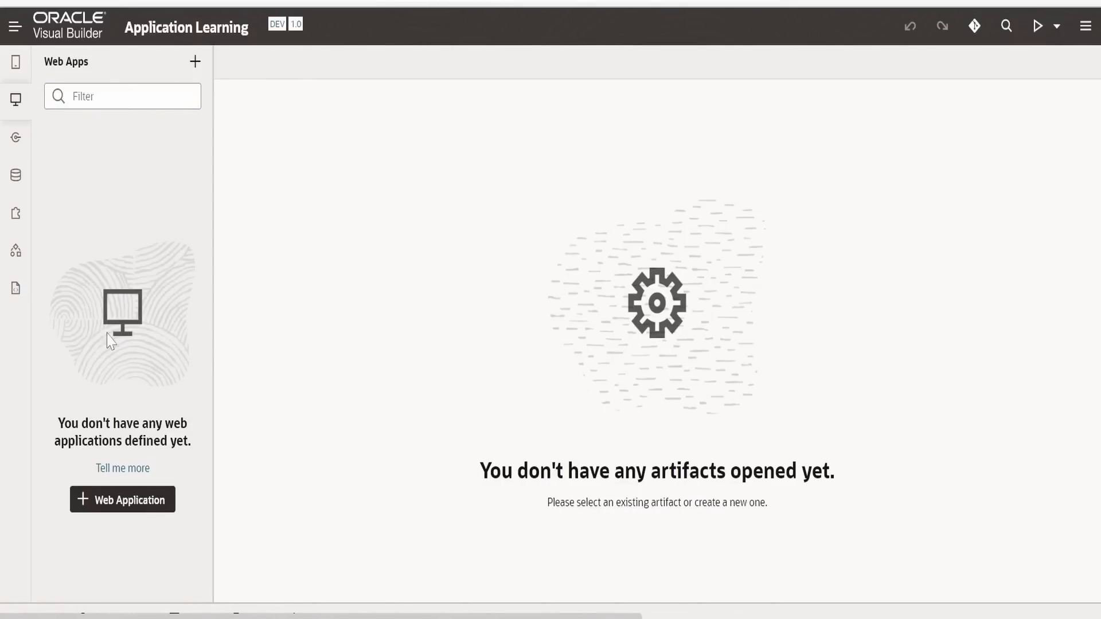
pyautogui.click(131, 508)
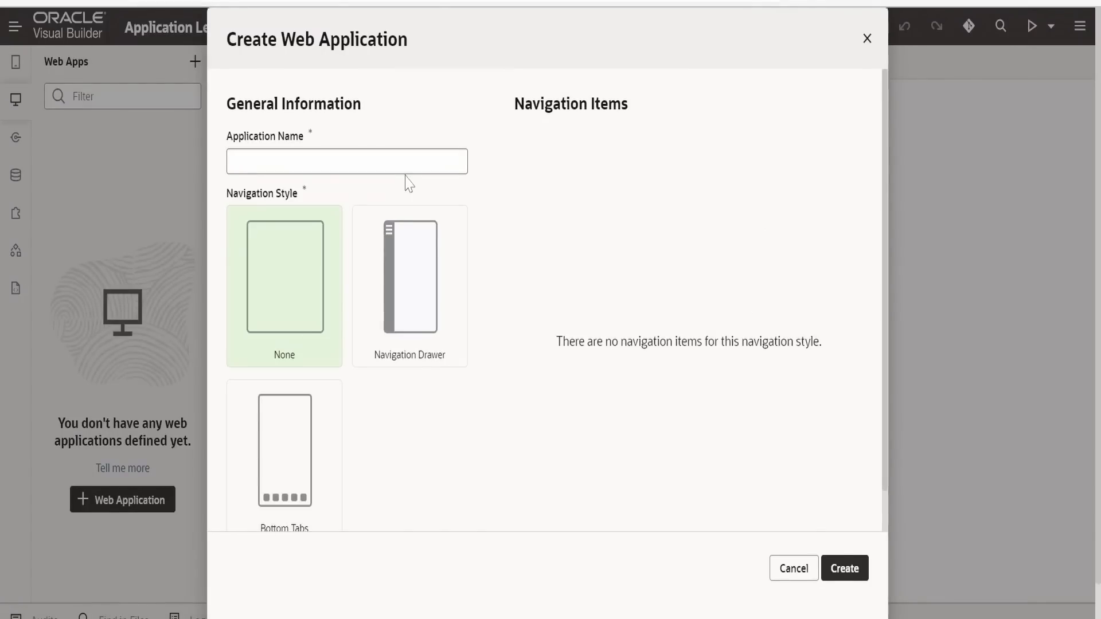
pyautogui.write('Learning Web App')
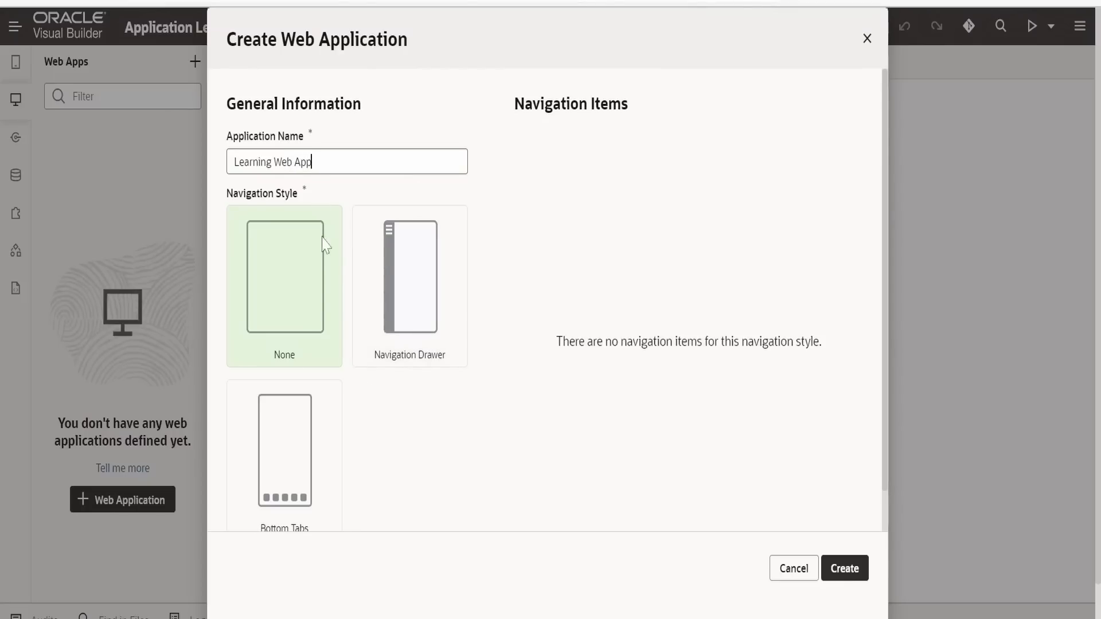
pyautogui.scroll(-2, 364, 509)
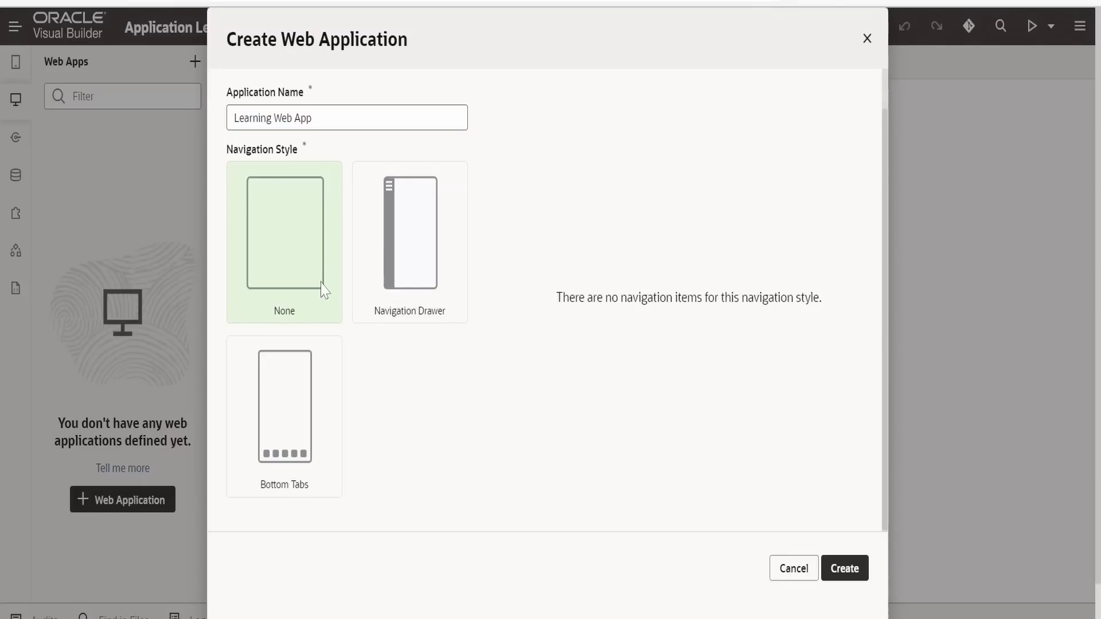
pyautogui.click(845, 569)
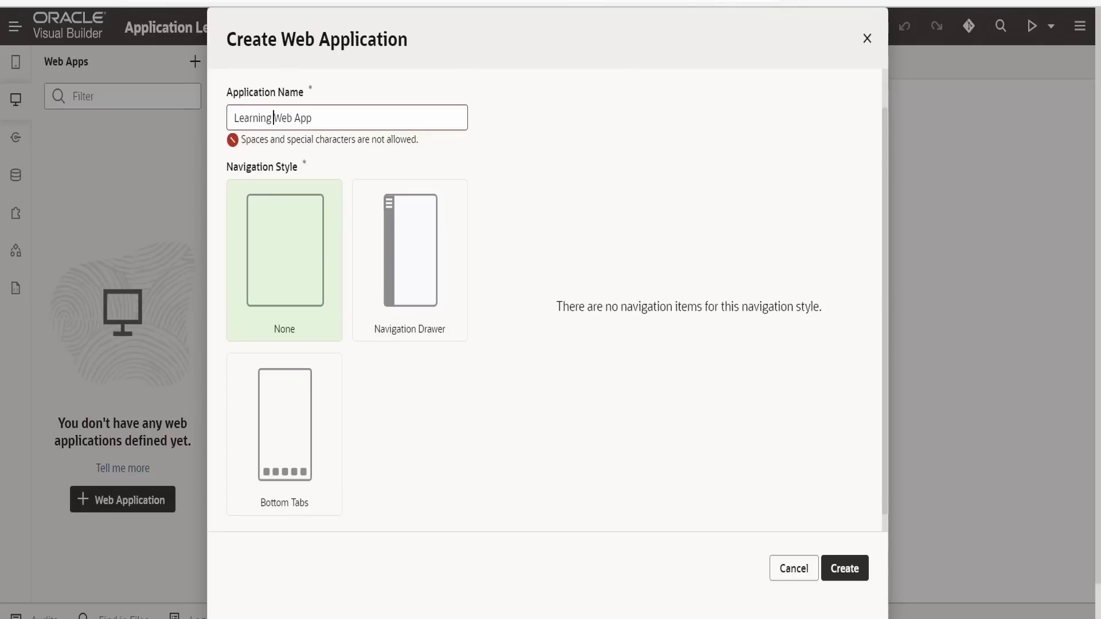
# - Change the application name to learningWebApp, without spaces, and create the web application
pyautogui.press('BackSpace')
pyautogui.press('BackSpace')
pyautogui.press('Home')
pyautogui.press('Delete')
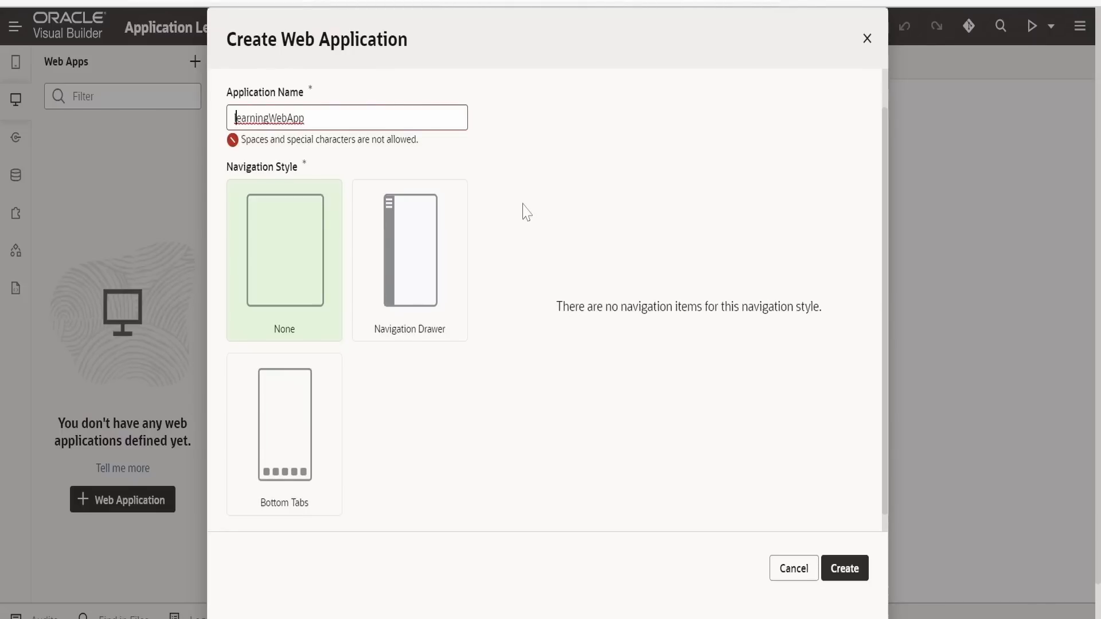
pyautogui.click(846, 568)
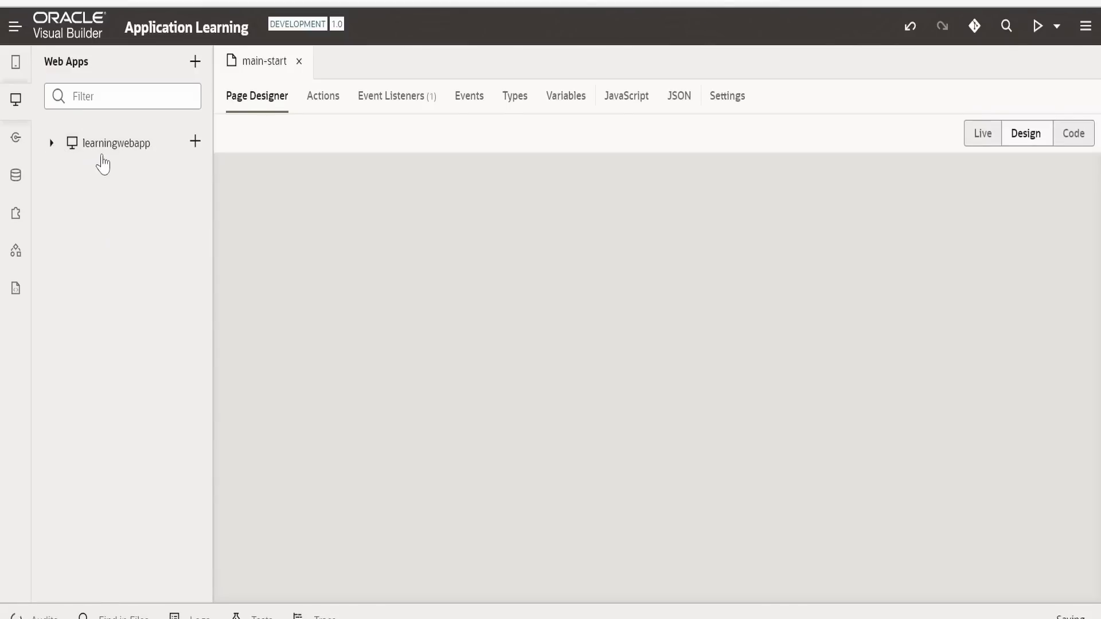
# - Expand the learningwebapp application and its main flow in the web apps tree
pyautogui.click(52, 145)
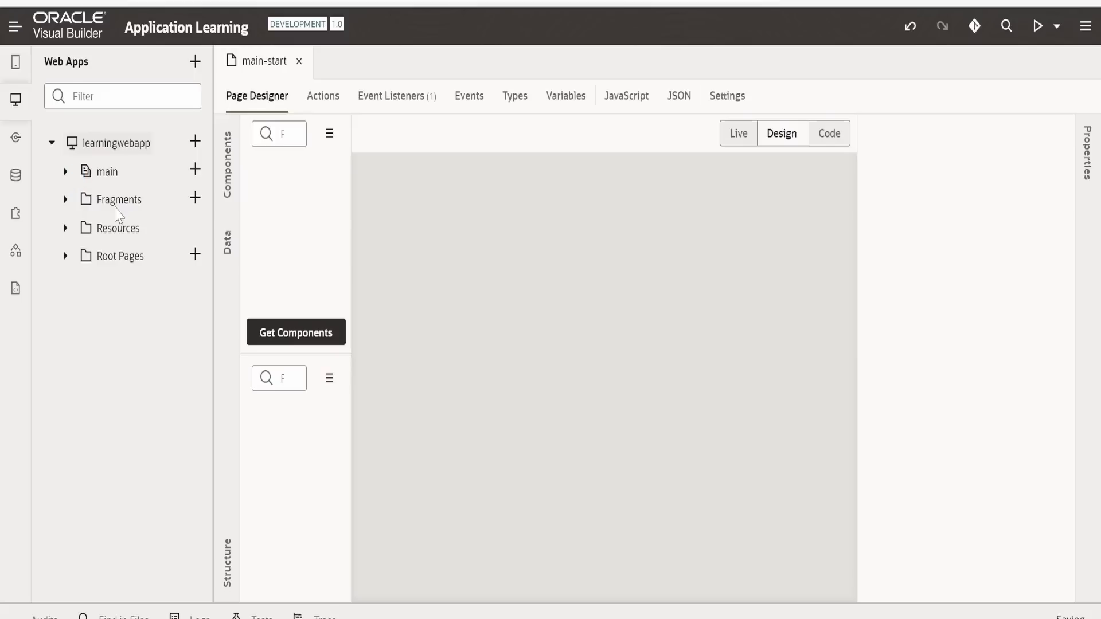
pyautogui.click(66, 171)
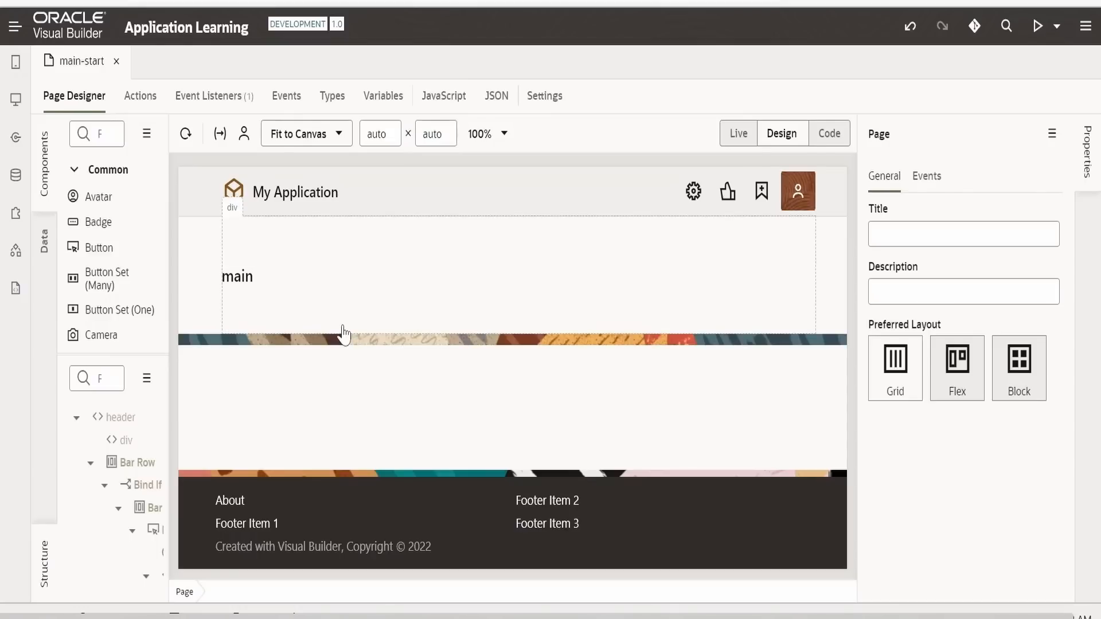
# - Delete all the default code of the main-start page and return to its Design view
pyautogui.click(826, 136)
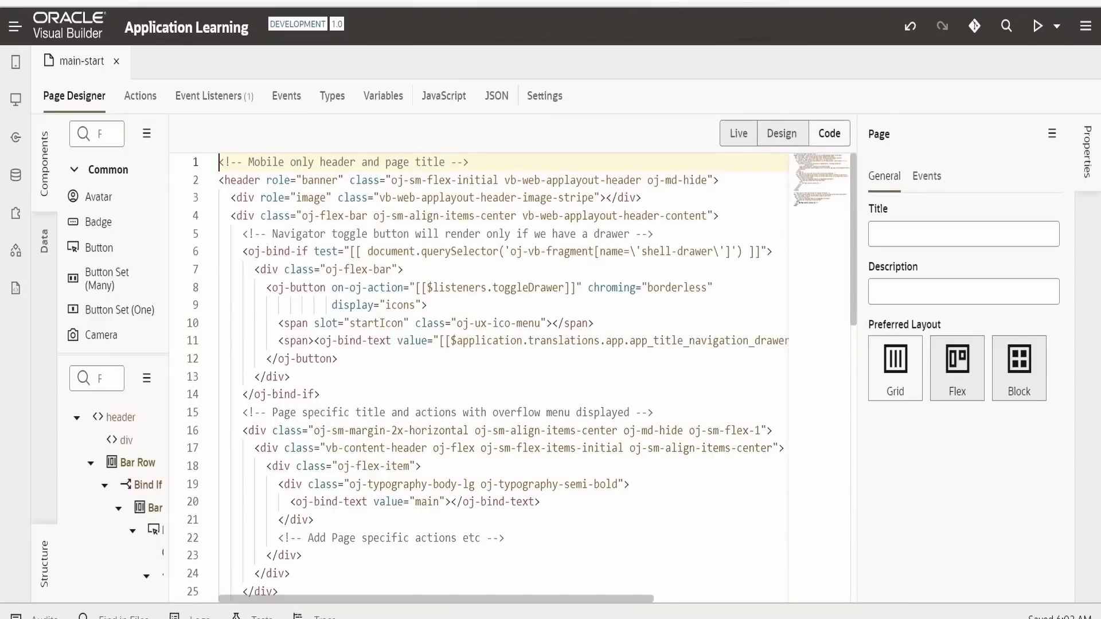
pyautogui.click(512, 342)
pyautogui.scroll(-8, 512, 342)
pyautogui.scroll(-4, 512, 342)
pyautogui.scroll(12, 512, 342)
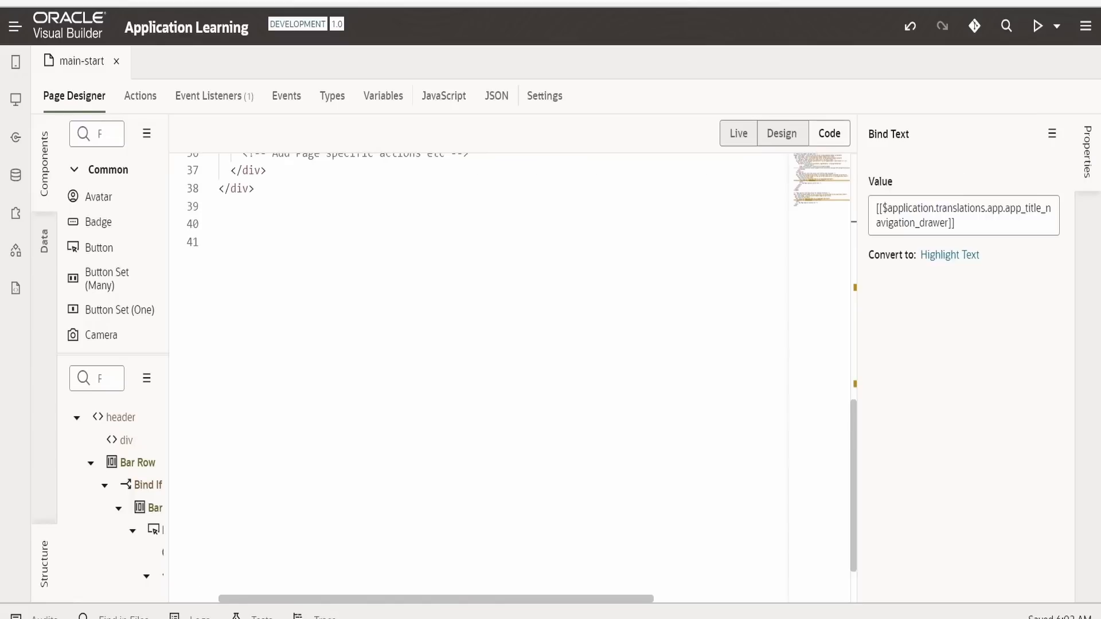
pyautogui.hotkey('ctrl', 'a')
pyautogui.press('Delete')
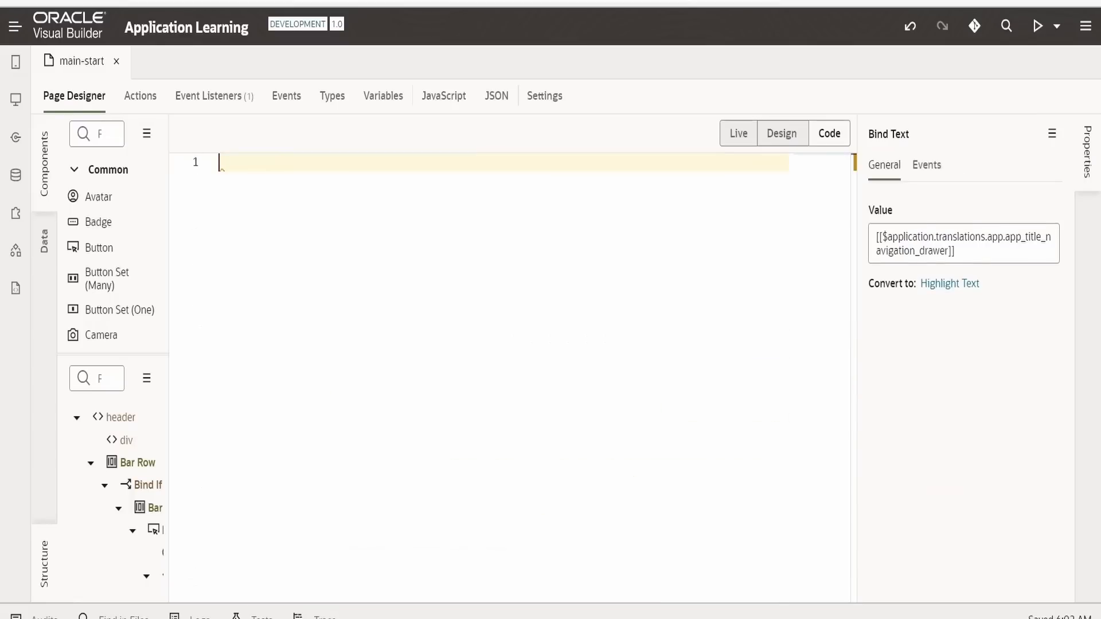
pyautogui.click(784, 136)
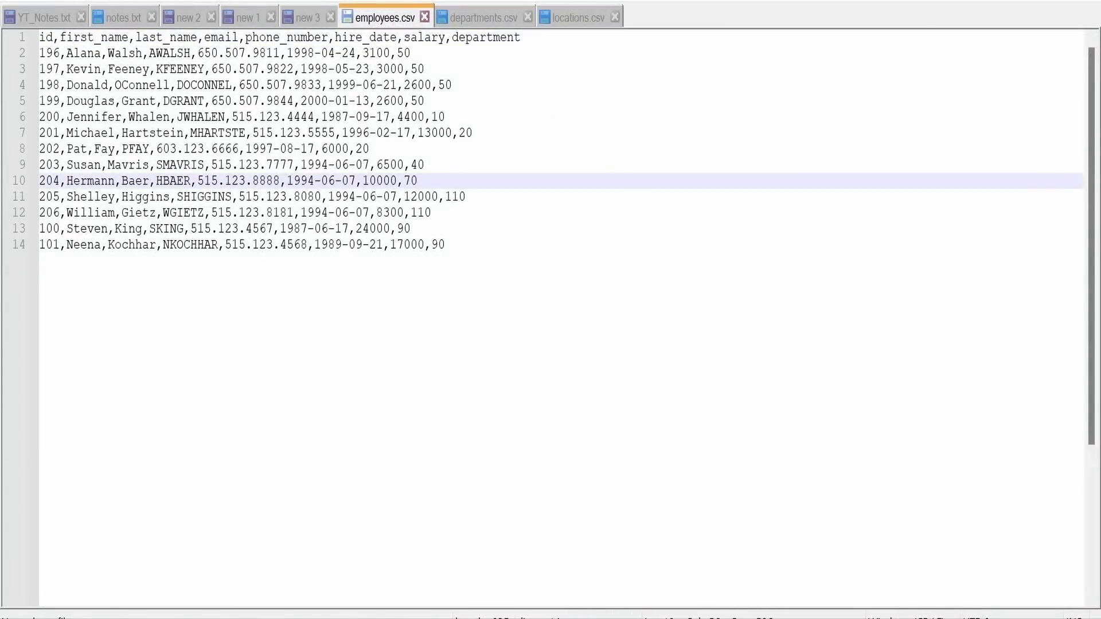
# - In the text editor, examine the records in employees.csv and the department value of the first employee
pyautogui.moveTo(449, 246); pyautogui.dragTo(39, 37)
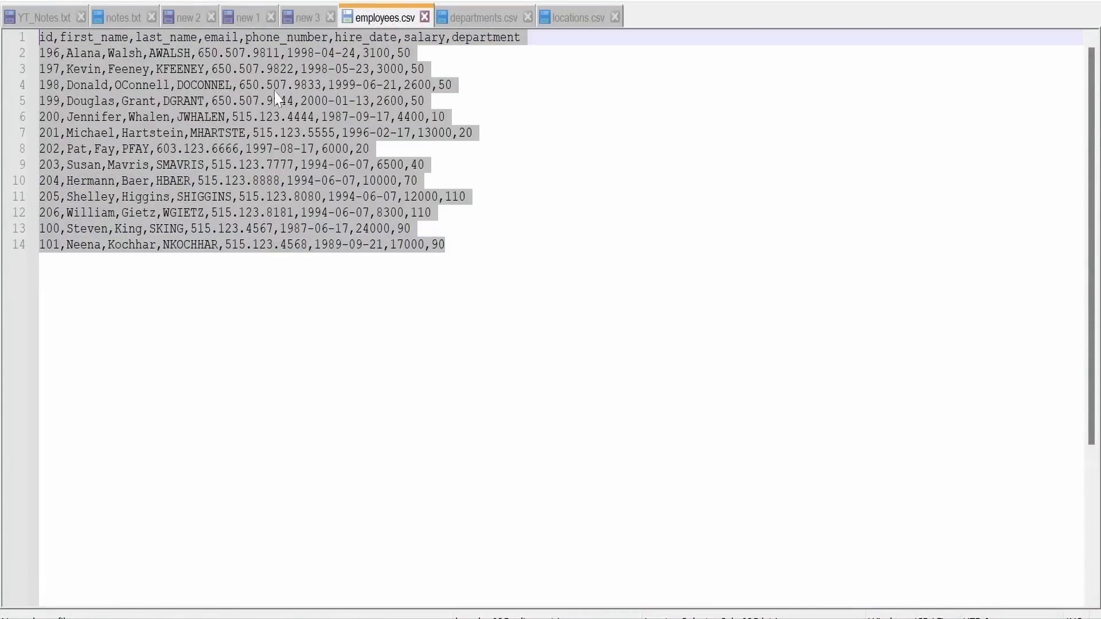
pyautogui.click(316, 117)
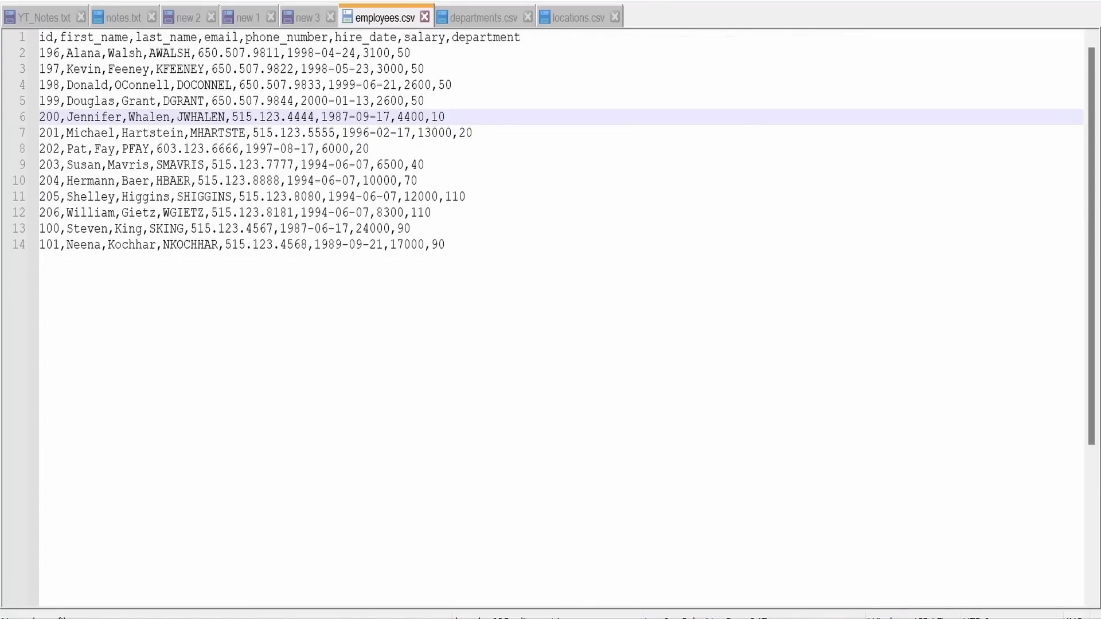
pyautogui.moveTo(397, 54); pyautogui.dragTo(411, 53)
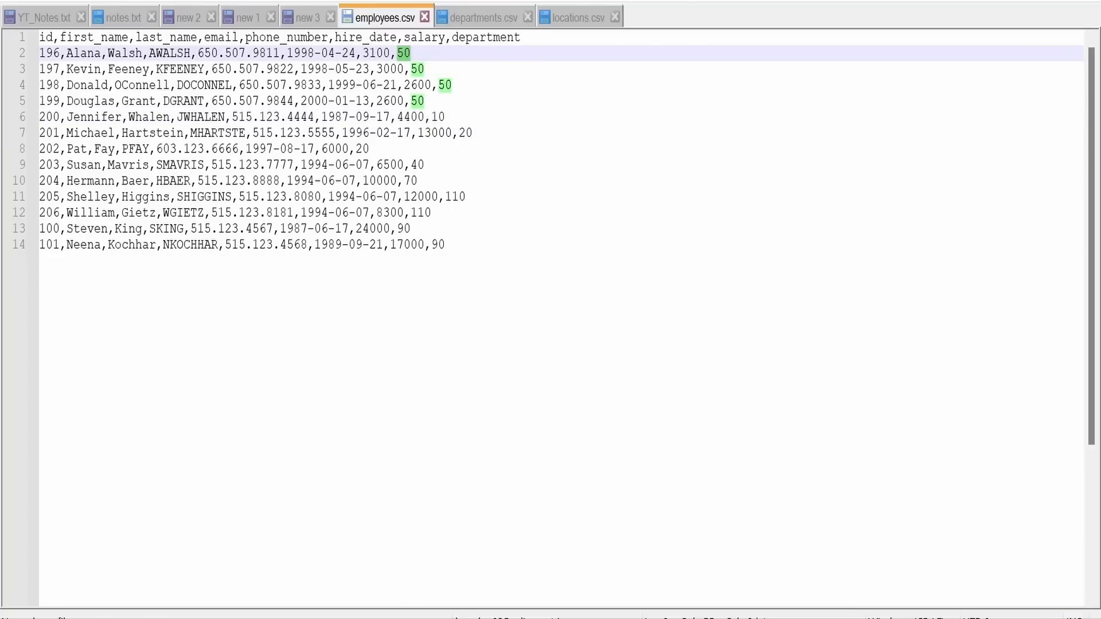
# - Trace the first employee's department 50 through departments.csv to its location ID, and check the records in locations.csv
pyautogui.click(466, 24)
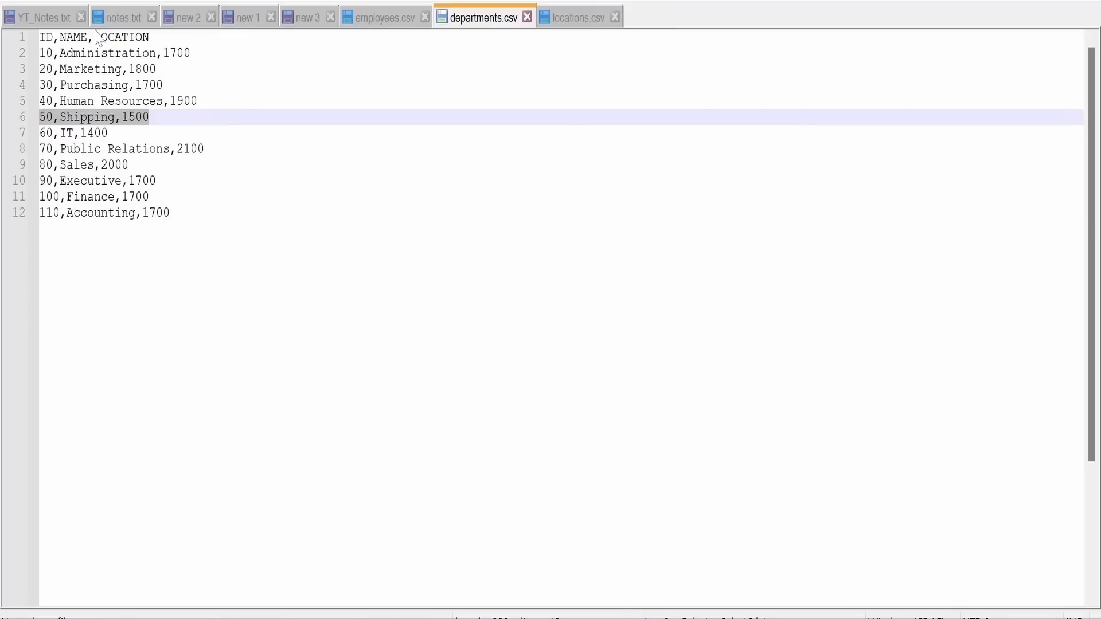
pyautogui.click(390, 17)
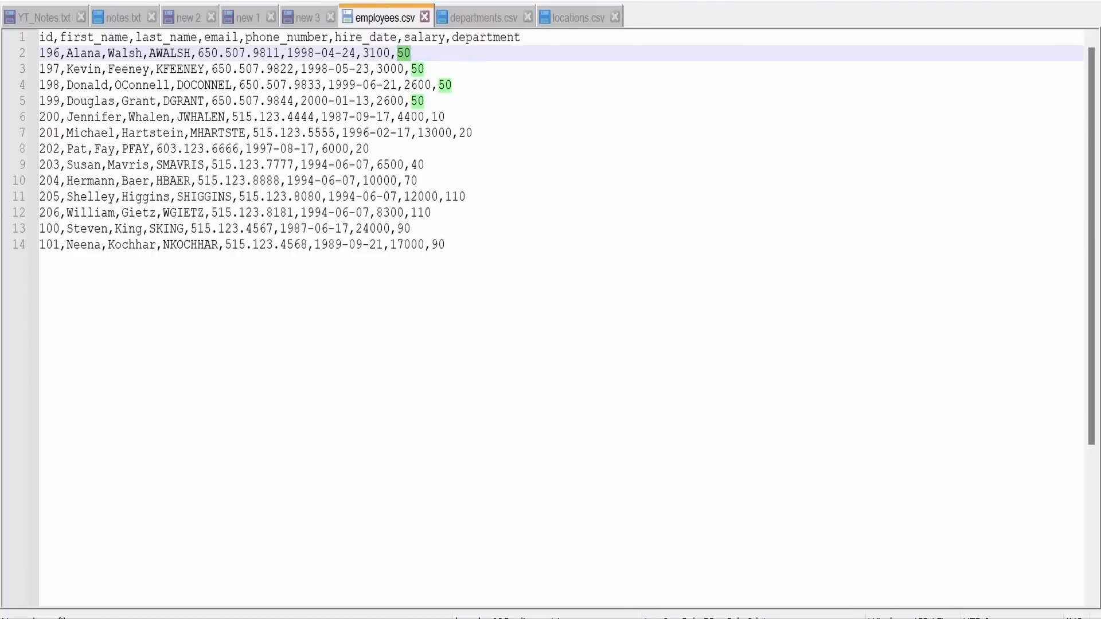
pyautogui.click(412, 68)
pyautogui.moveTo(411, 53); pyautogui.dragTo(39, 53)
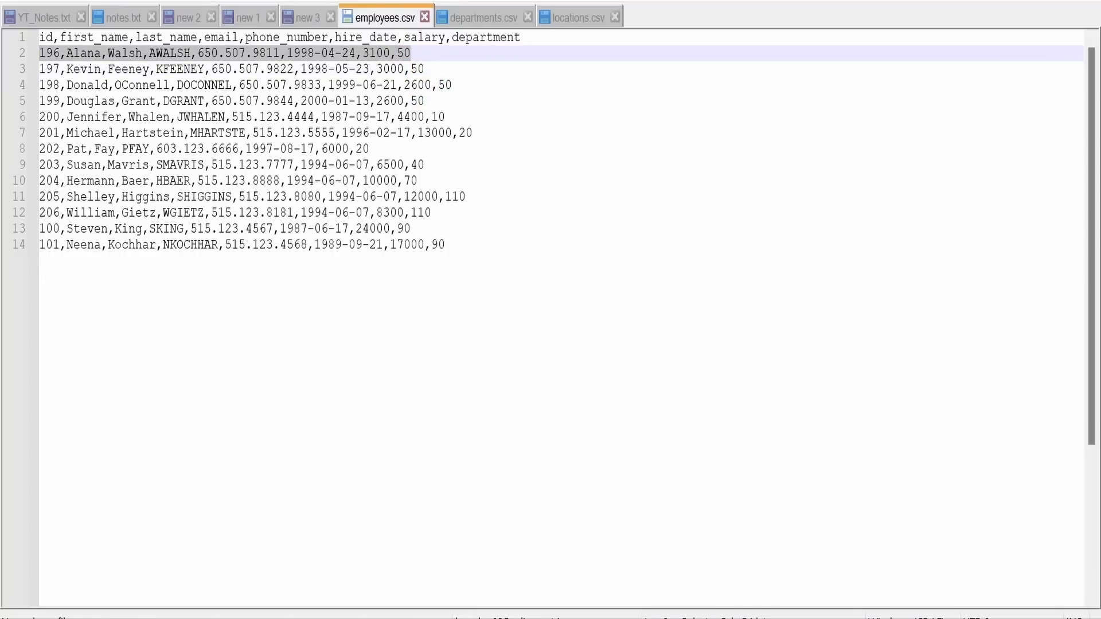
pyautogui.click(477, 22)
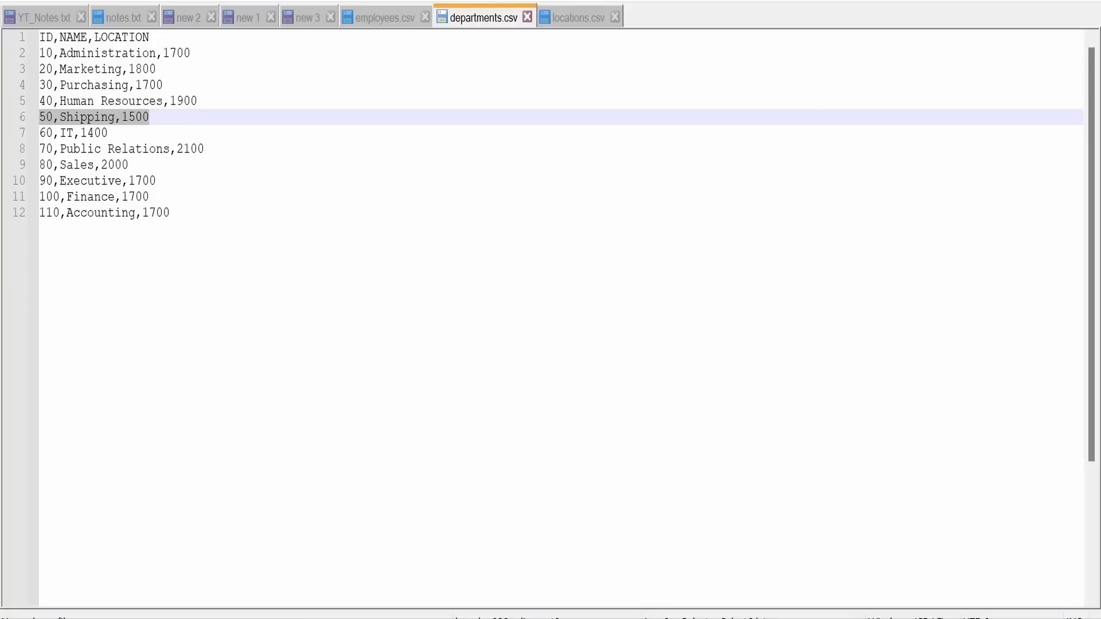
pyautogui.click(136, 117)
pyautogui.doubleClick(135, 117)
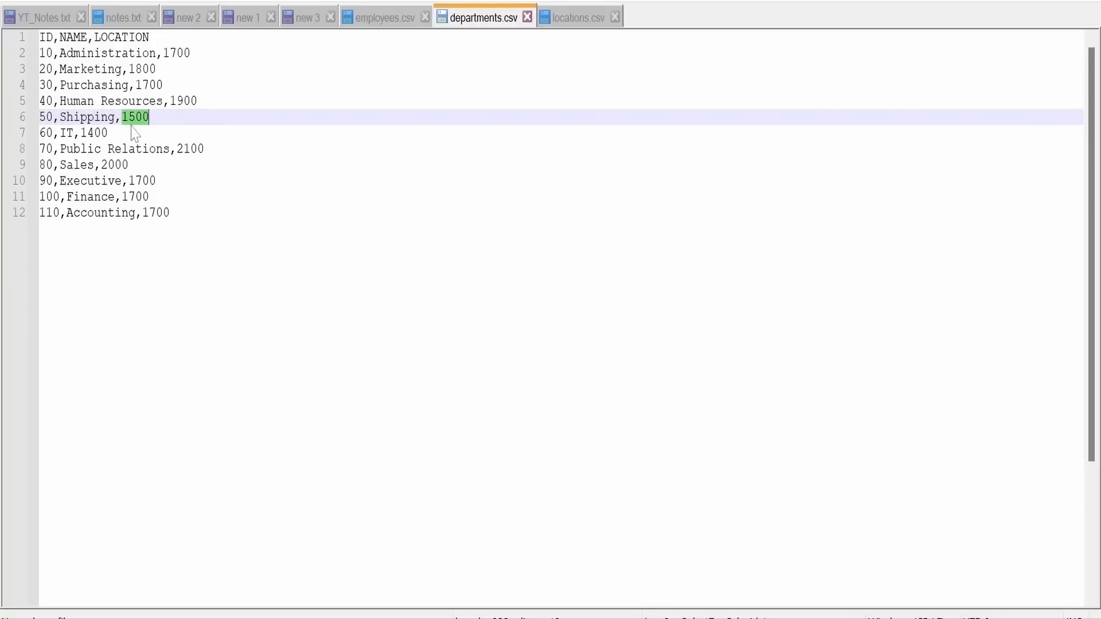
pyautogui.click(567, 16)
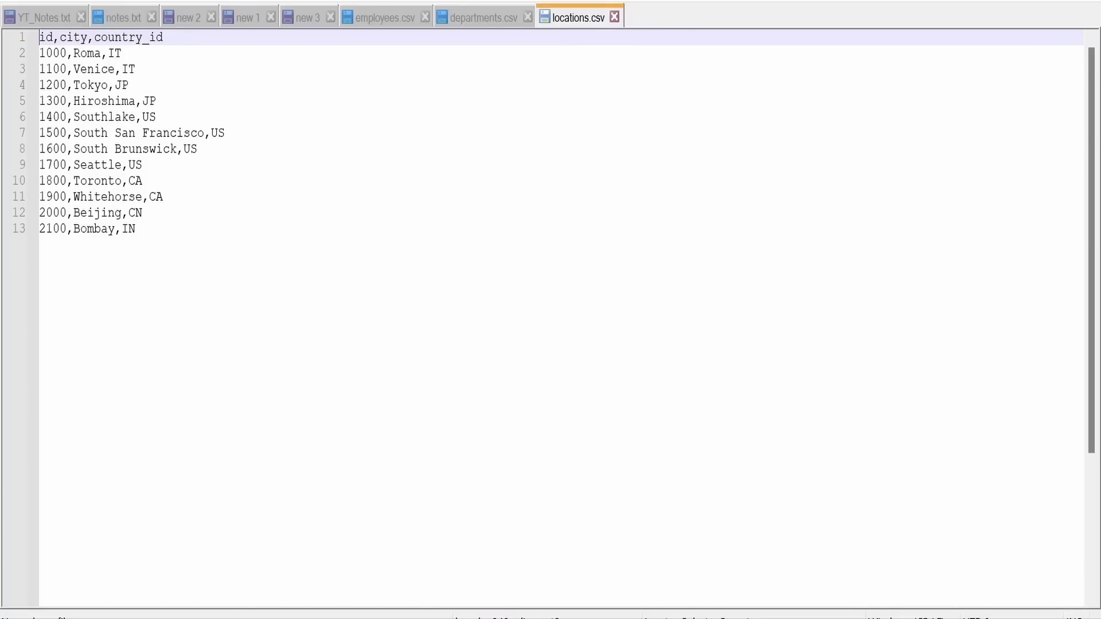
pyautogui.click(385, 22)
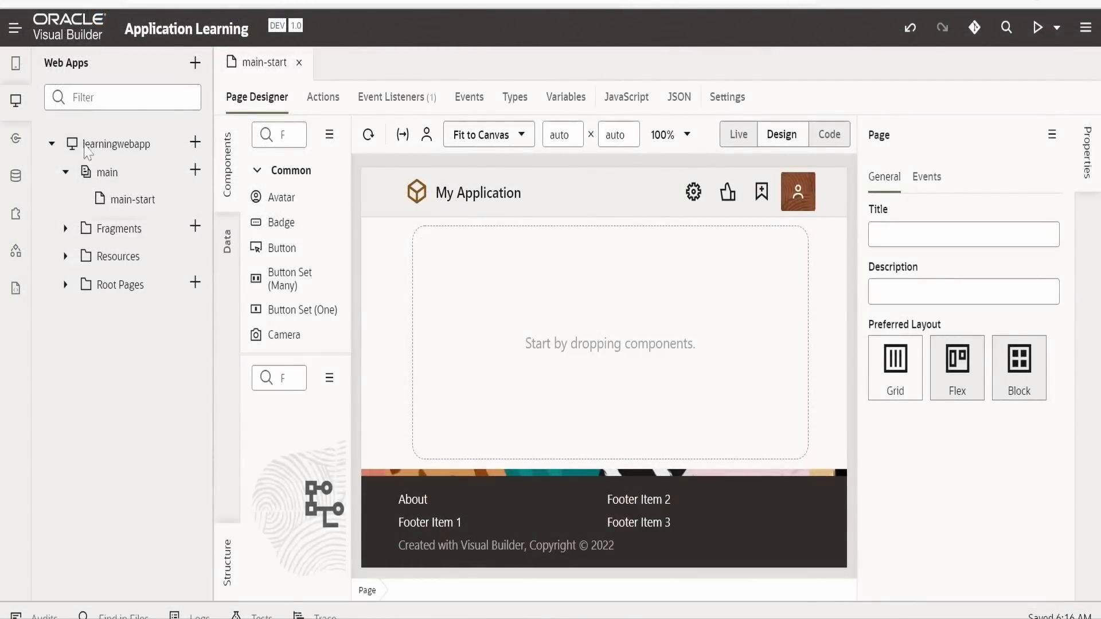
# - Create a business object labelled Employee and collapse the business objects list to widen its field view
pyautogui.click(16, 181)
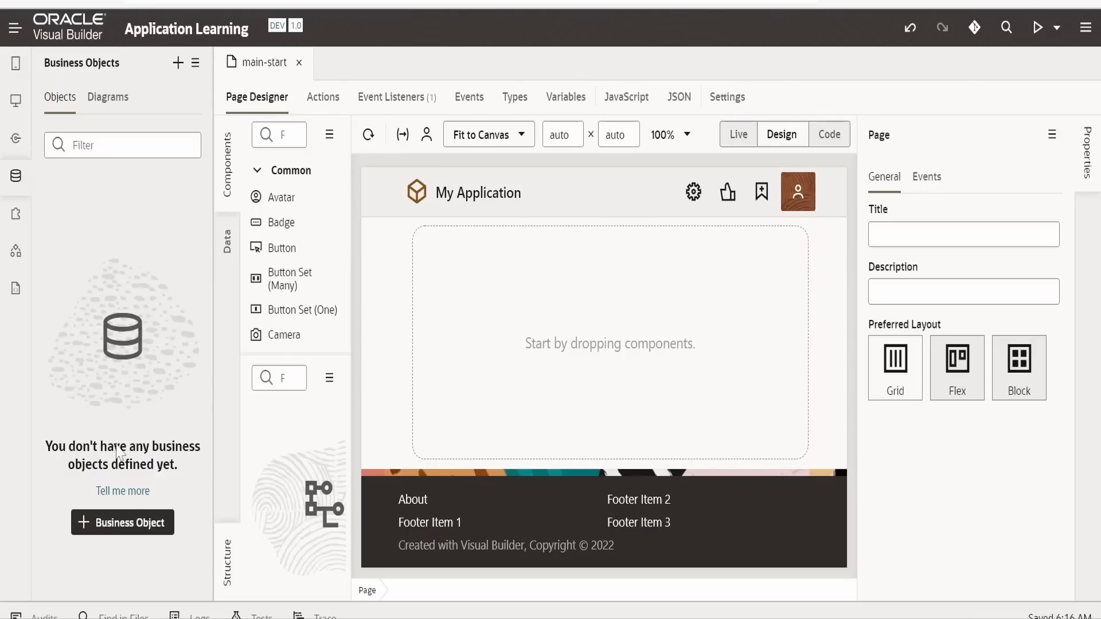
pyautogui.click(126, 526)
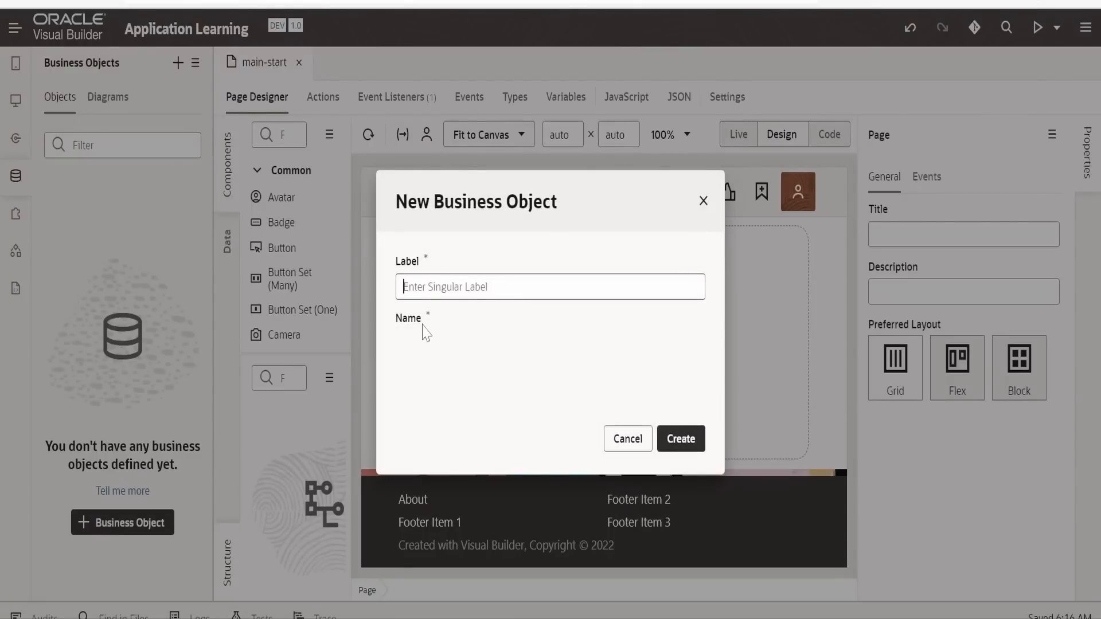
pyautogui.write('Emplo')
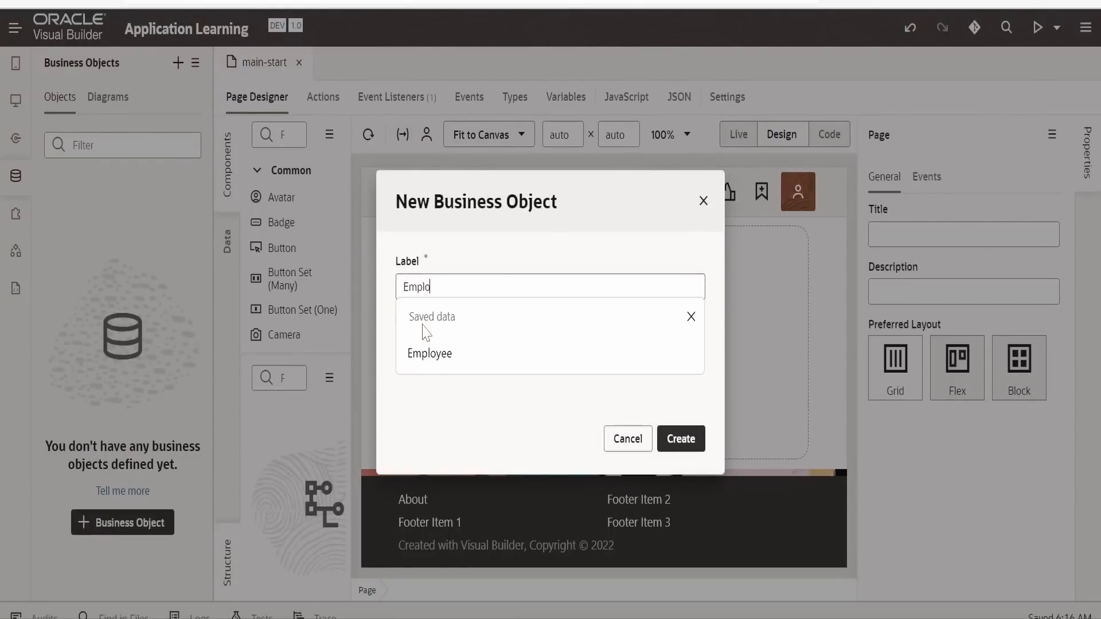
pyautogui.write('ye')
pyautogui.click(432, 351)
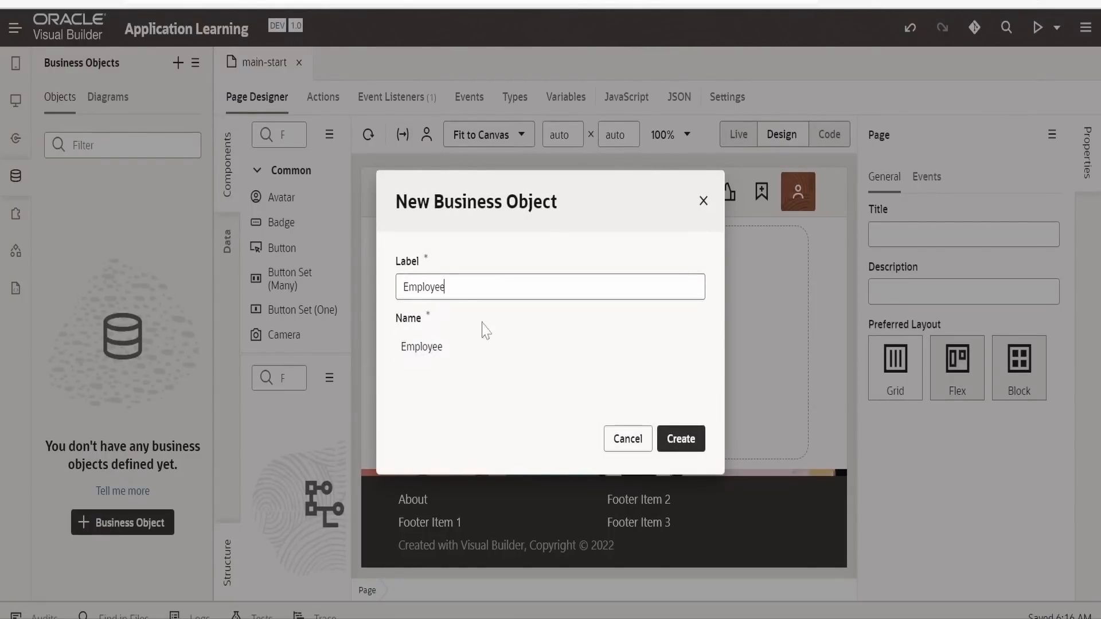
pyautogui.click(680, 439)
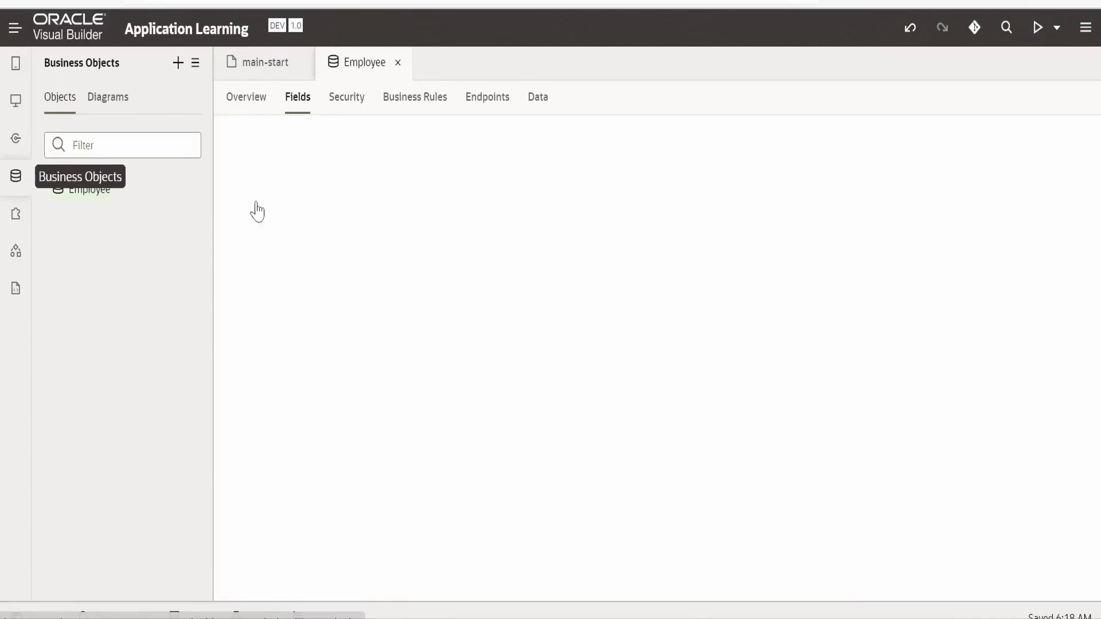
pyautogui.click(15, 182)
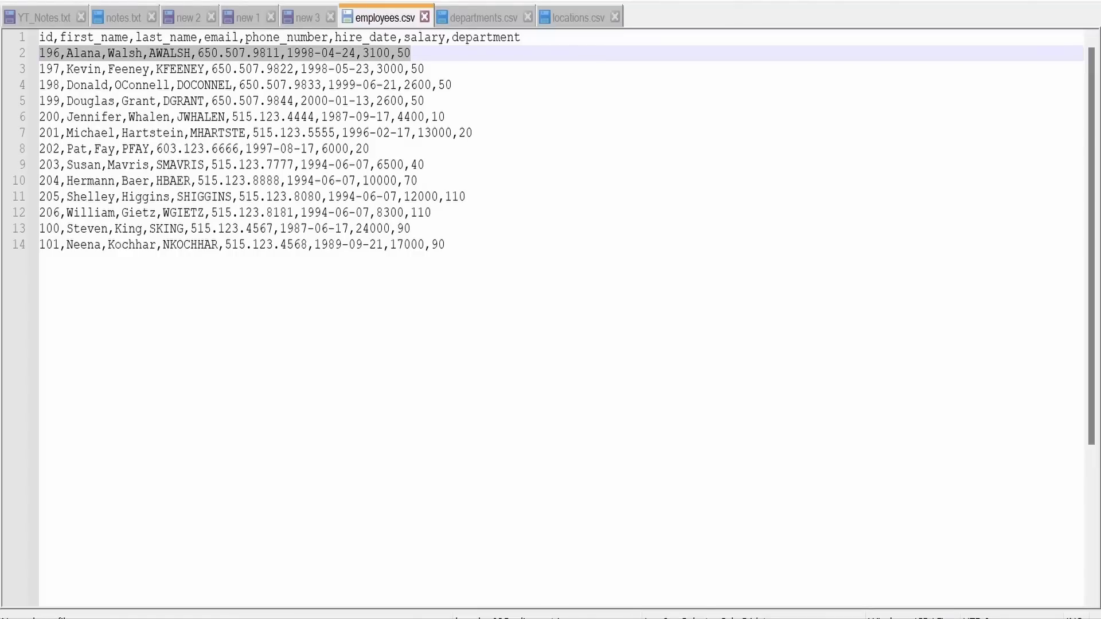
# - Add a String field labelled first_name to Employee, copying the column name from employees.csv in the text editor, and review its constraints
pyautogui.doubleClick(94, 38)
pyautogui.hotkey('ctrl', 'c')
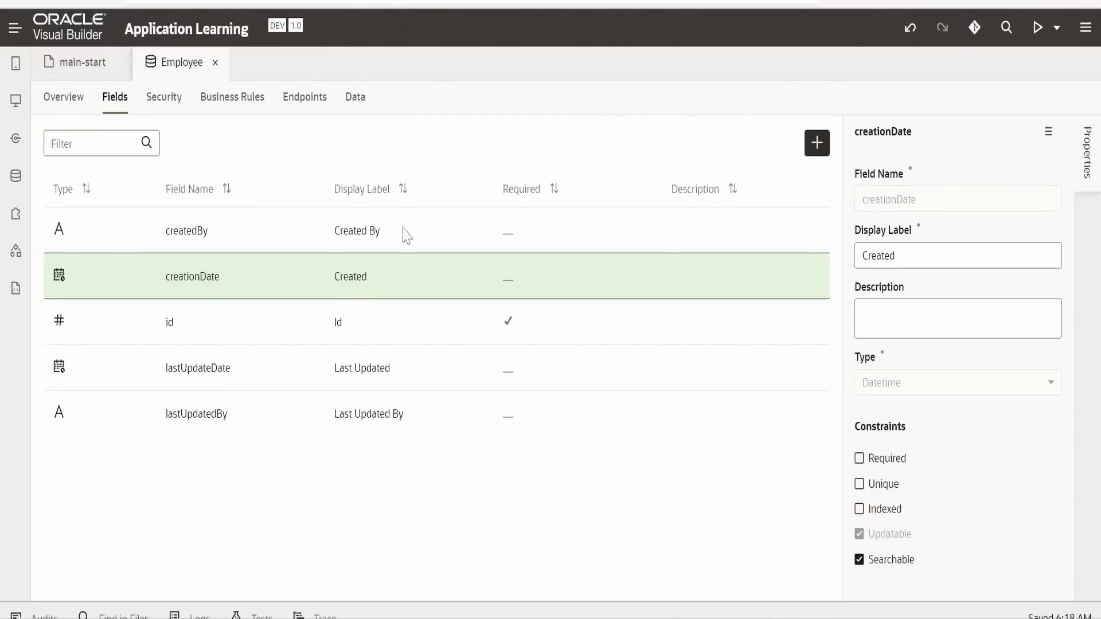
pyautogui.click(822, 150)
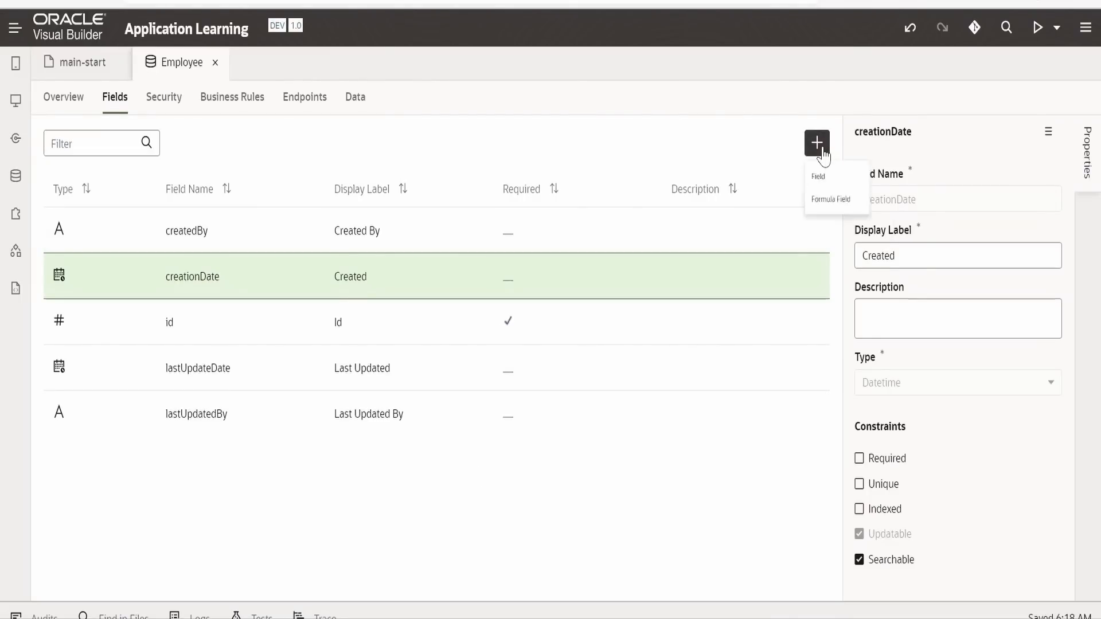
pyautogui.click(826, 185)
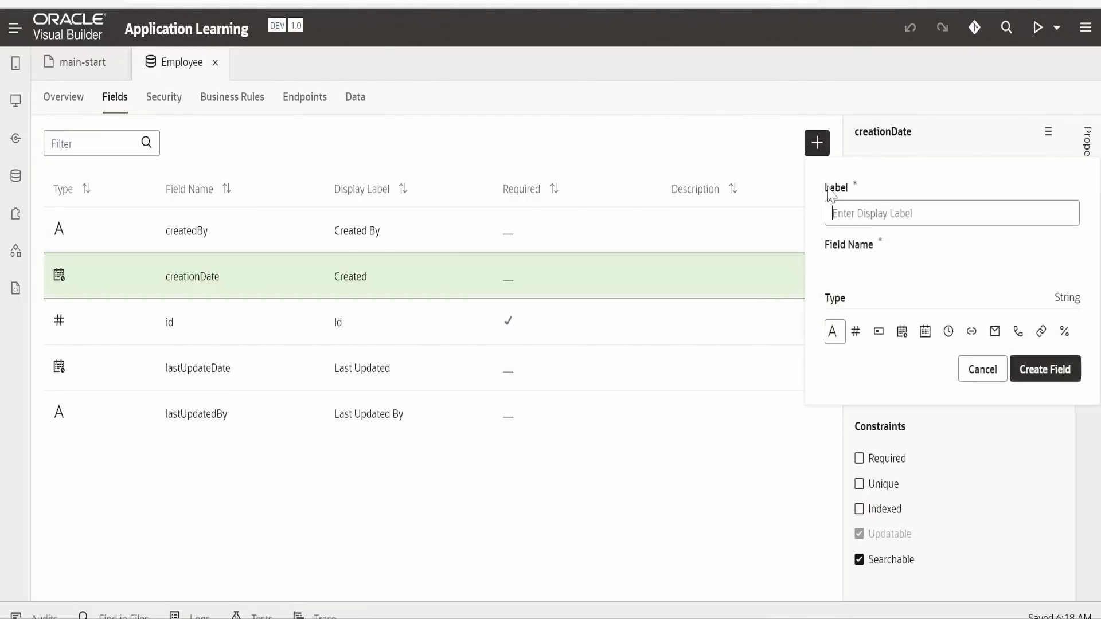
pyautogui.hotkey('ctrl', 'v')
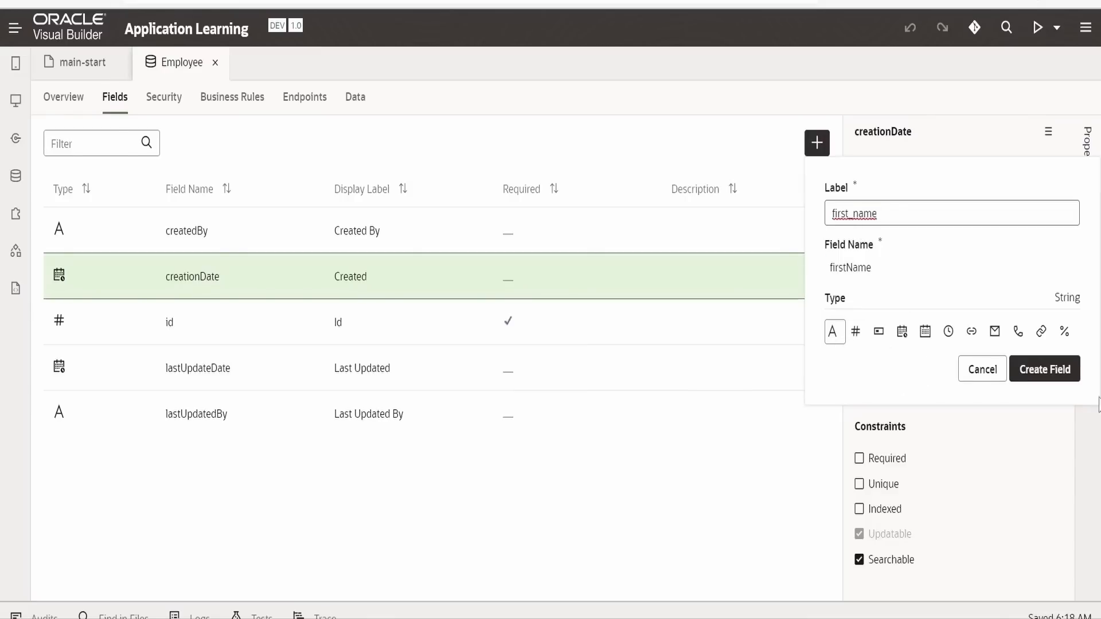
pyautogui.click(1045, 370)
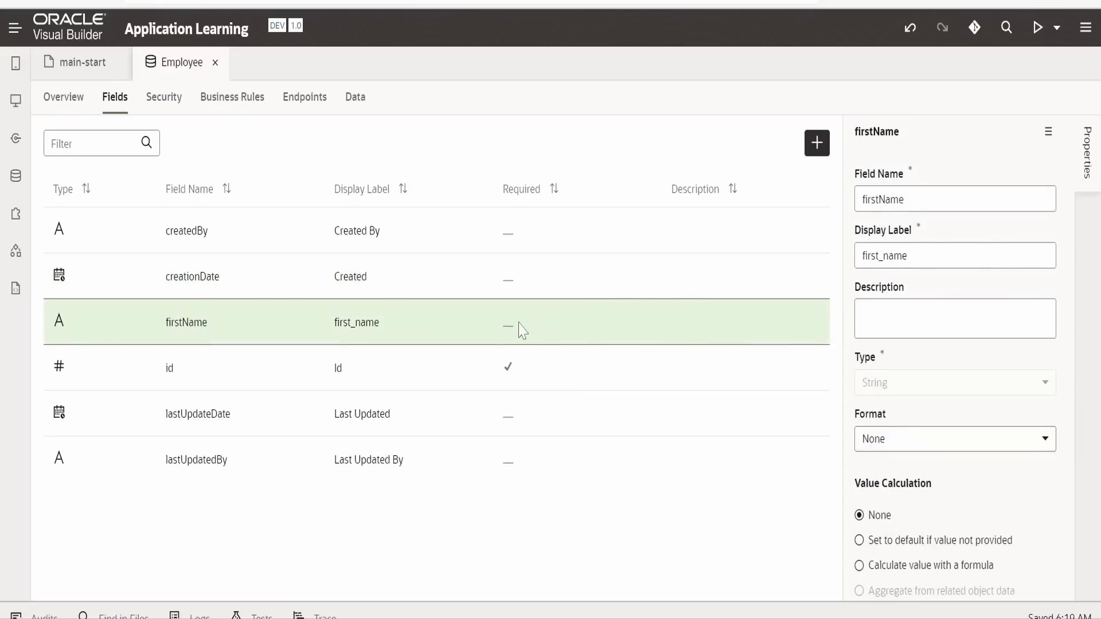
pyautogui.scroll(-5, 934, 447)
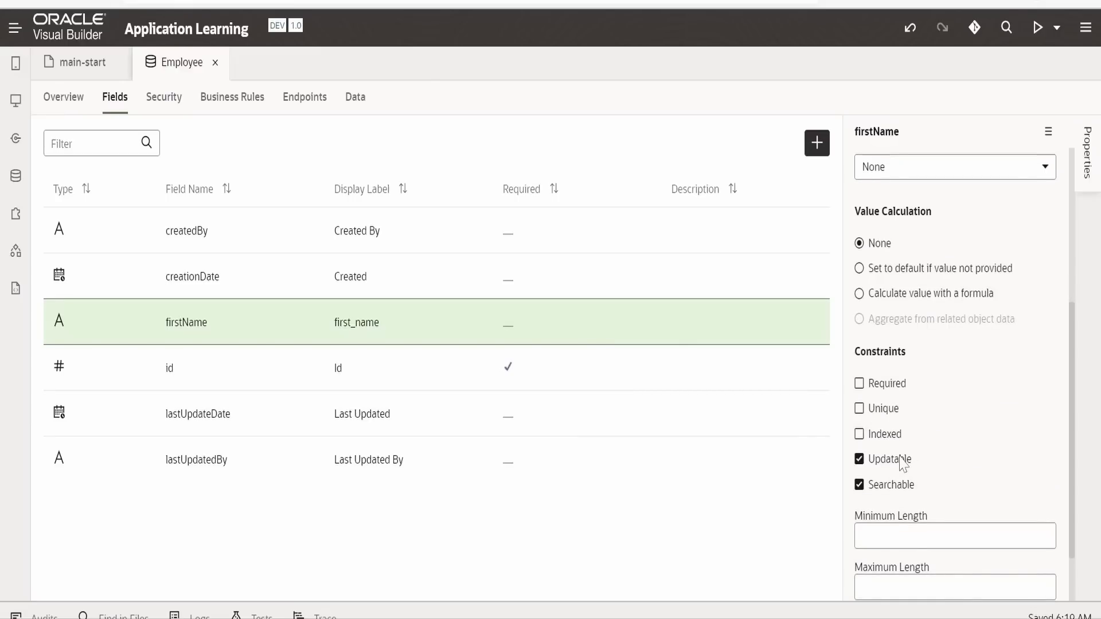
pyautogui.scroll(-2, 903, 462)
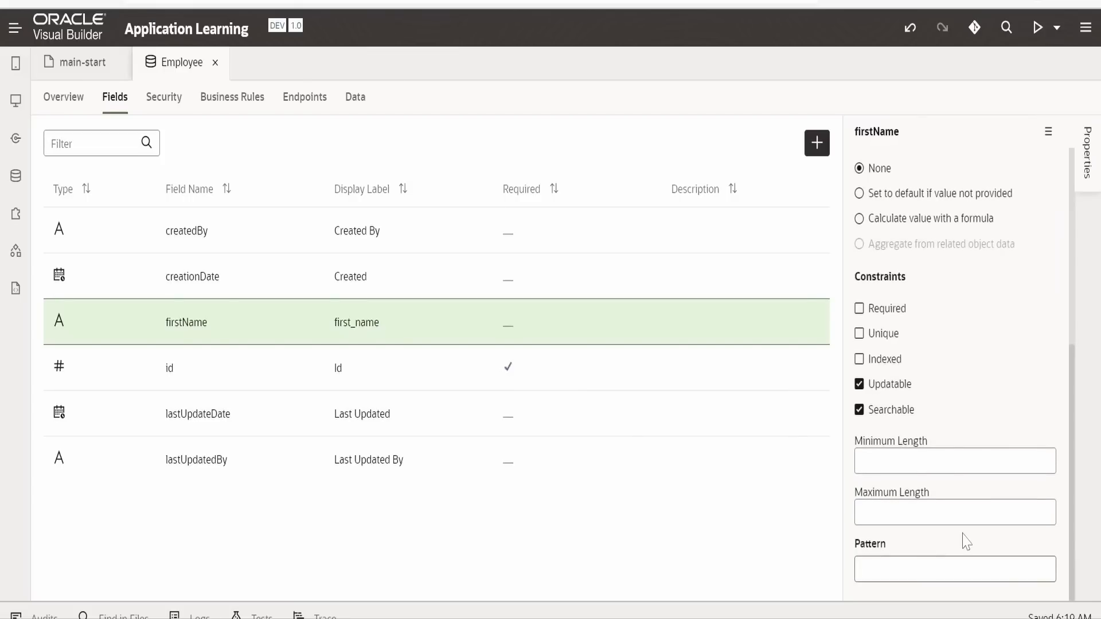
pyautogui.scroll(2, 966, 542)
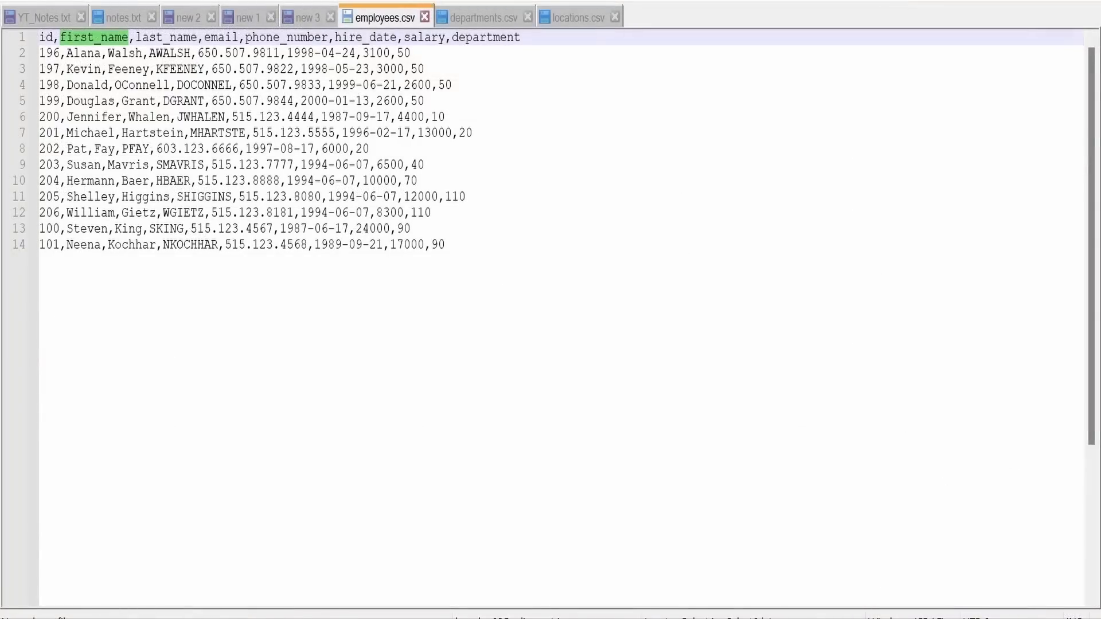
# - Add a String field labelled last_name to the Employee object, copying the column name from employees.csv in the text editor
pyautogui.doubleClick(172, 38)
pyautogui.hotkey('ctrl', 'c')
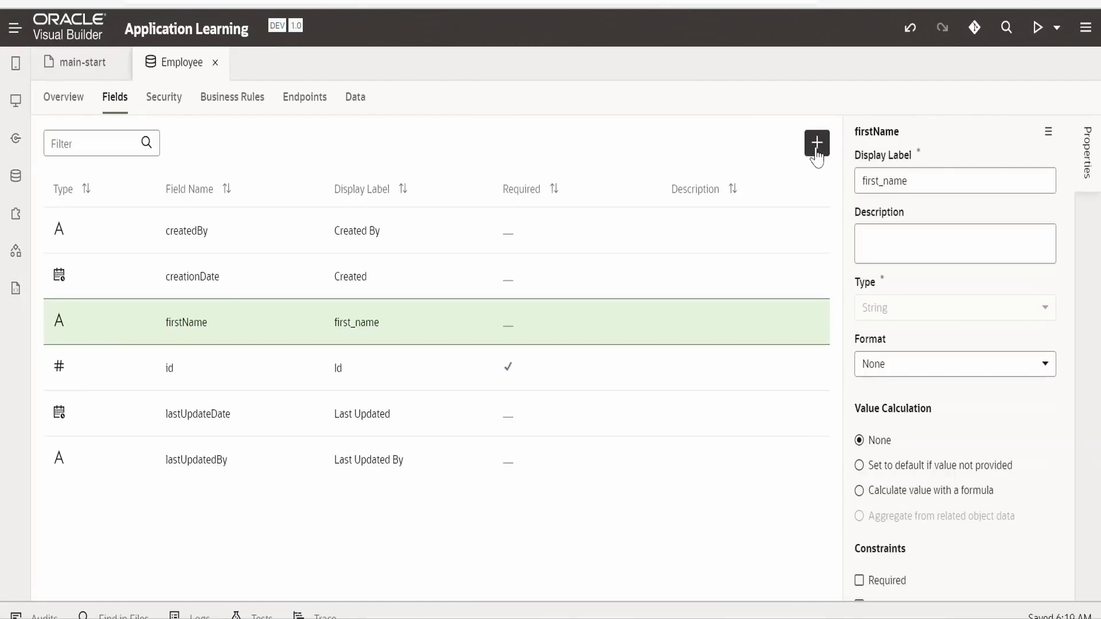
pyautogui.click(817, 144)
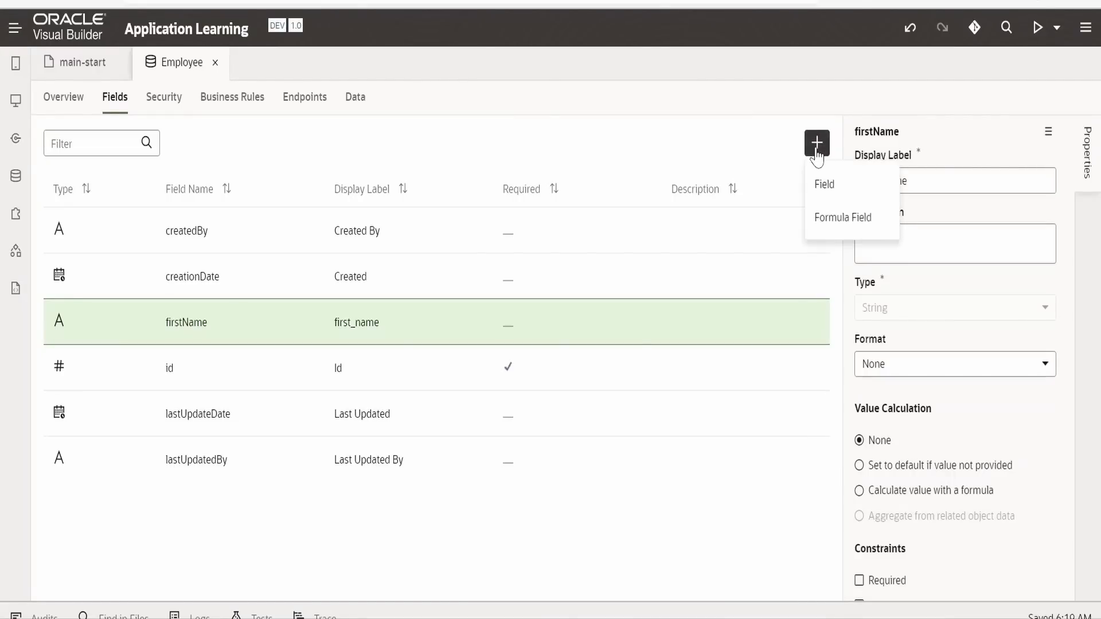
pyautogui.click(858, 193)
pyautogui.hotkey('ctrl', 'v')
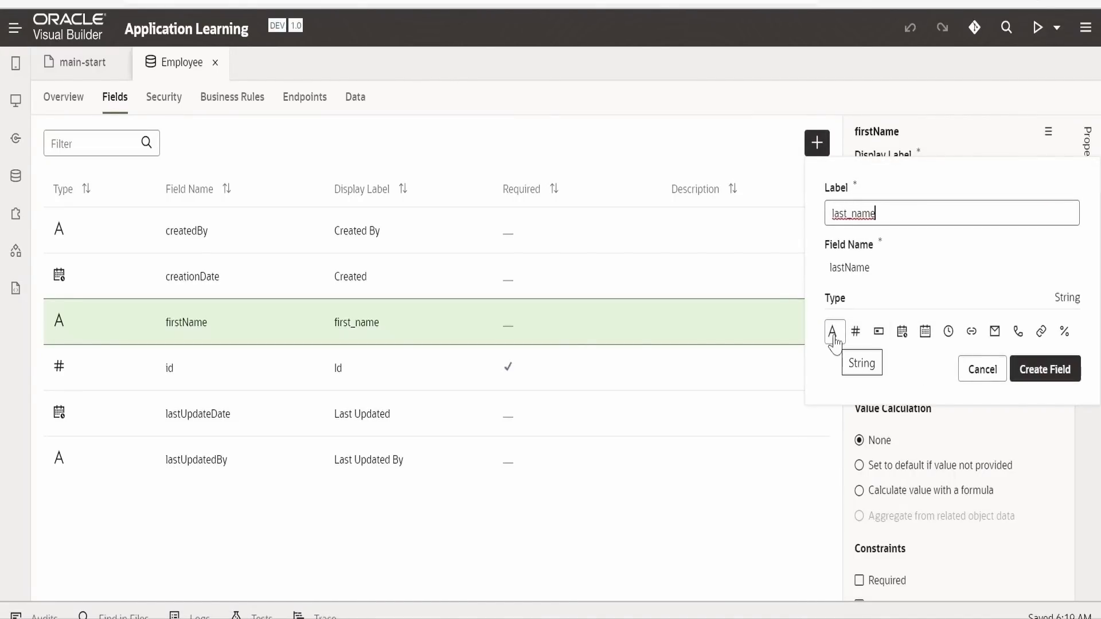
pyautogui.click(1063, 377)
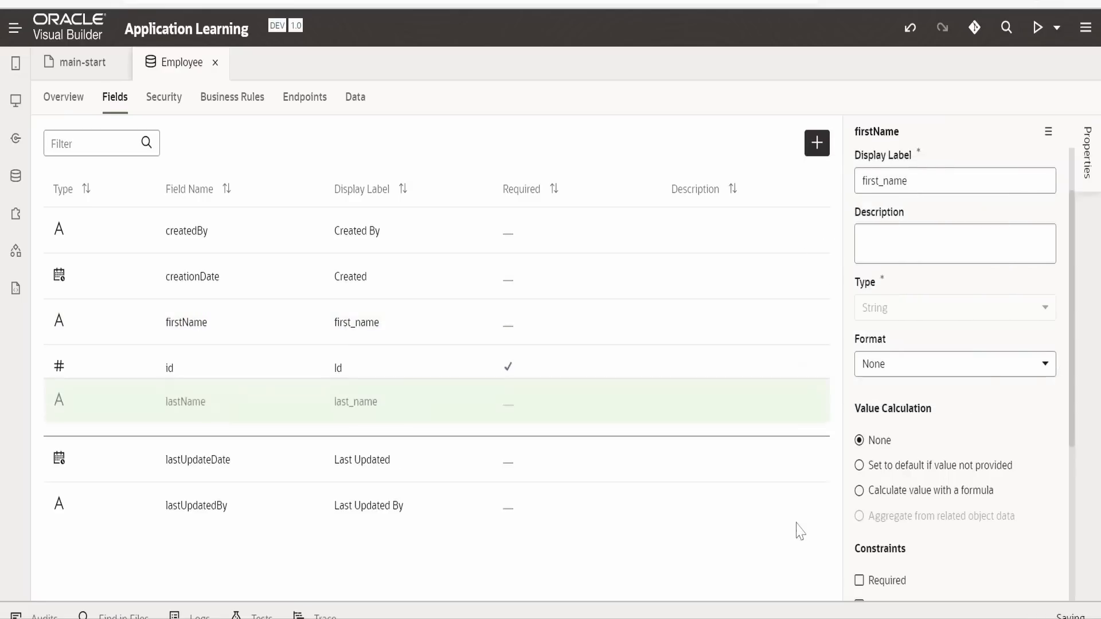
# - Copy the email column name from employees.csv in the text editor and create a String field with that label in Employee
pyautogui.hotkey('alt', 'Tab')
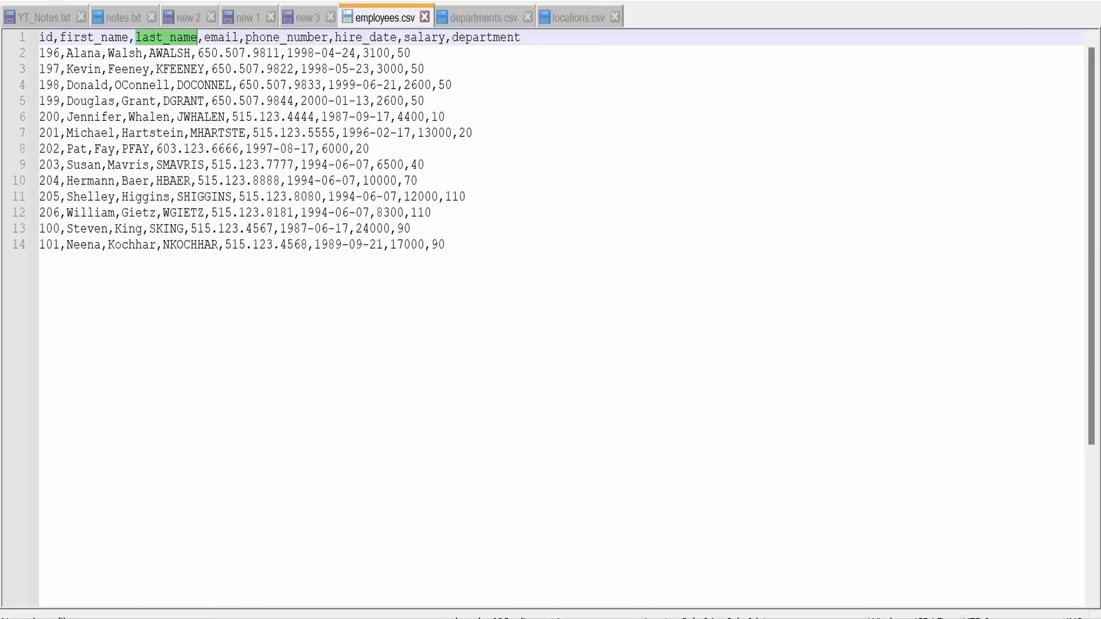
pyautogui.doubleClick(220, 39)
pyautogui.hotkey('ctrl', 'c')
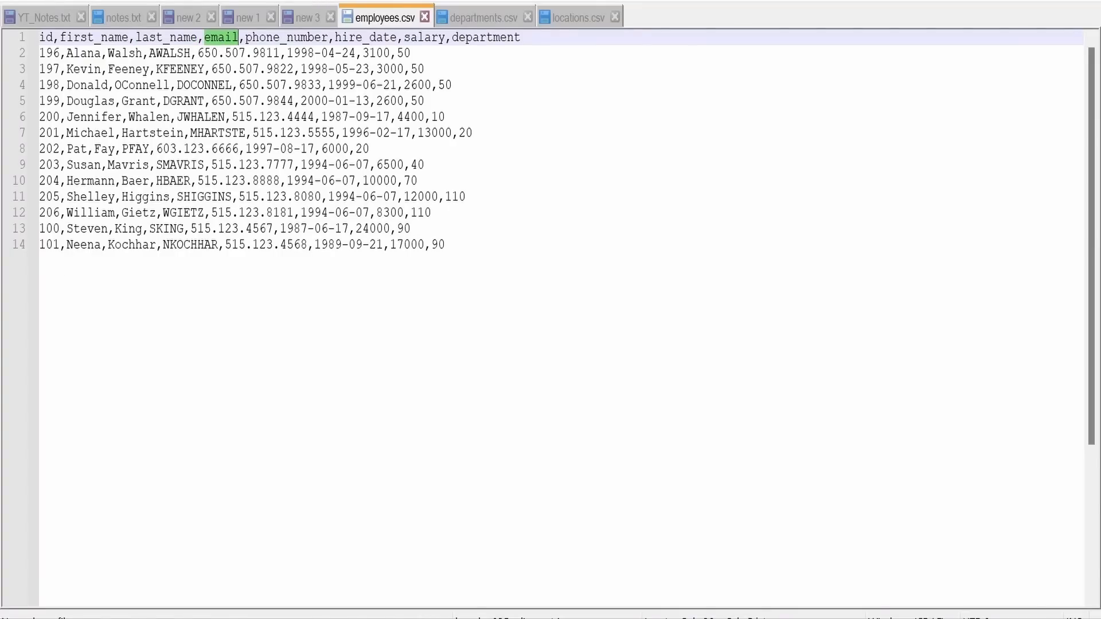
pyautogui.hotkey('alt', 'Tab')
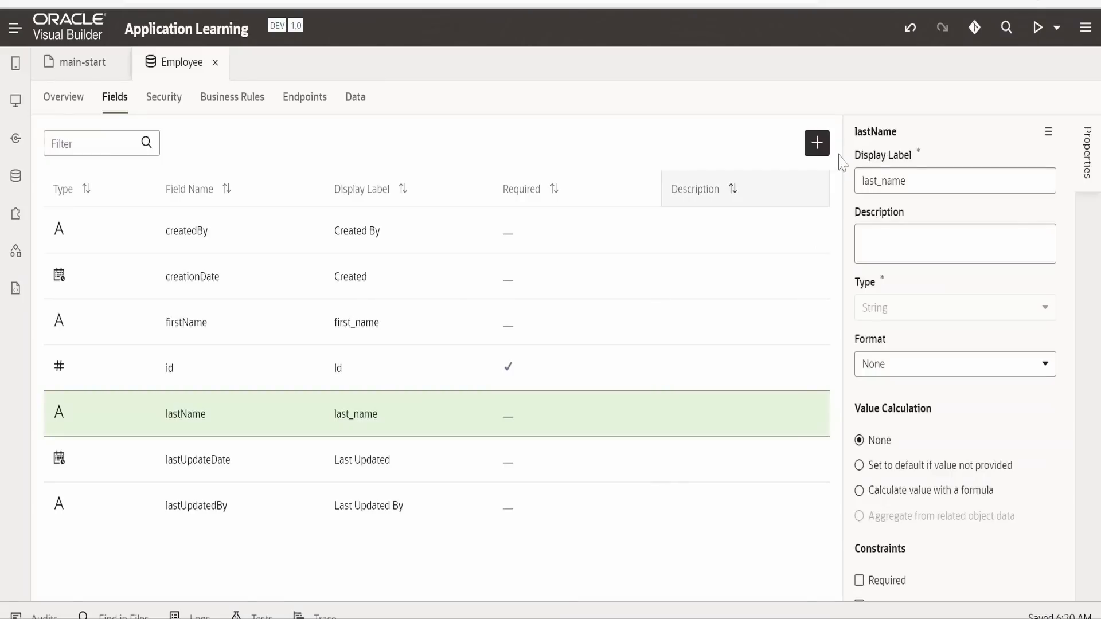
pyautogui.click(817, 143)
pyautogui.click(825, 185)
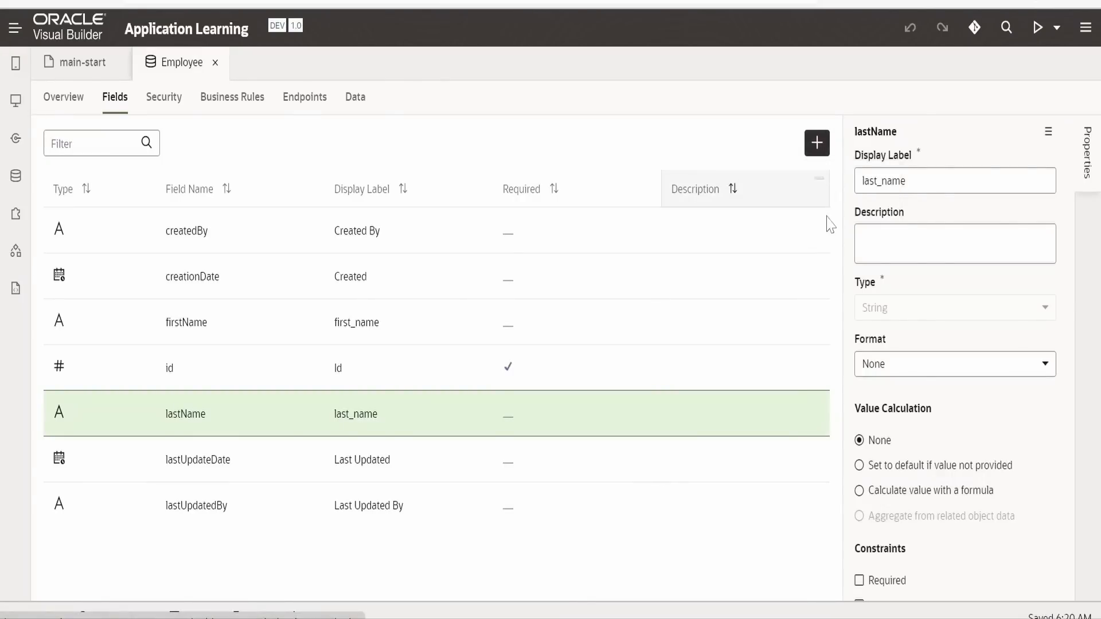
pyautogui.hotkey('ctrl', 'v')
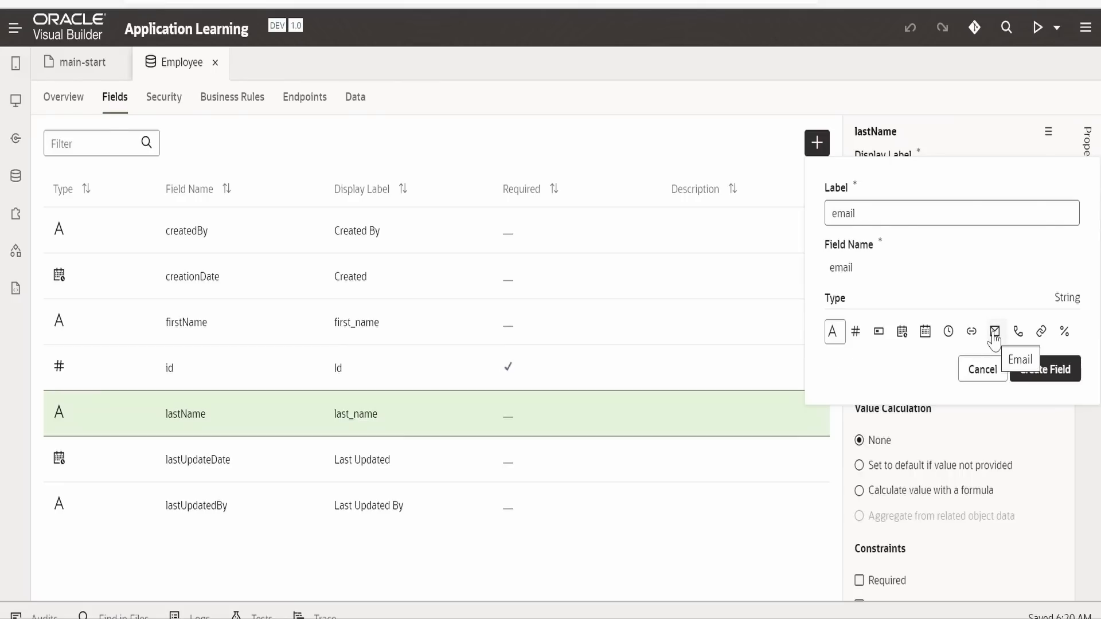
pyautogui.click(1038, 374)
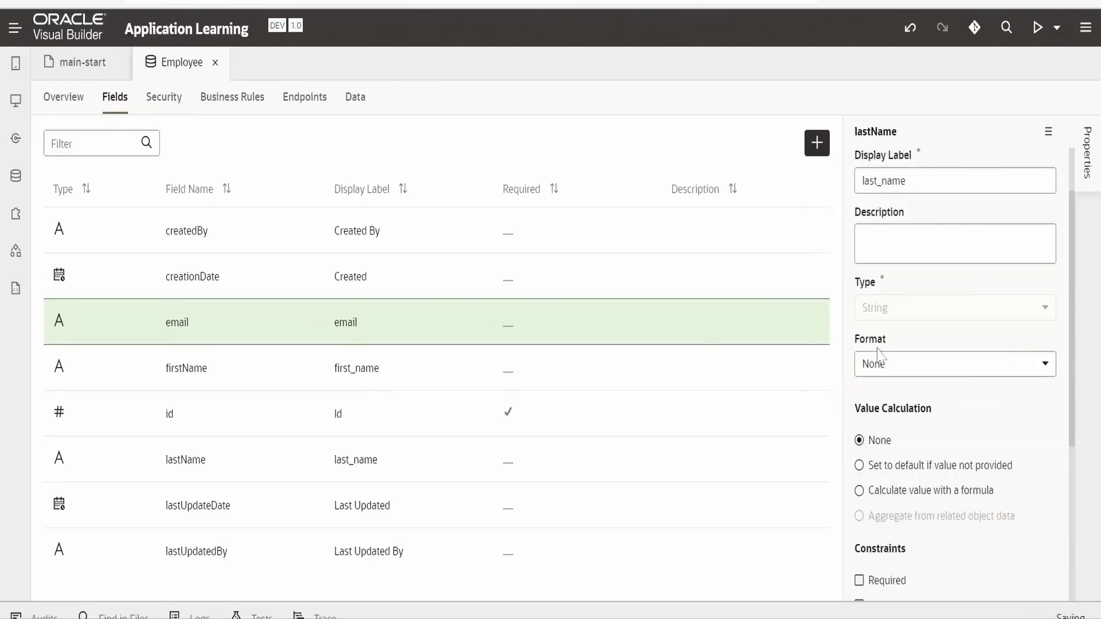
# - Copy the phone_number column name from employees.csv in the text editor and create an Employee field with that label and type Phone
pyautogui.click(619, 618)
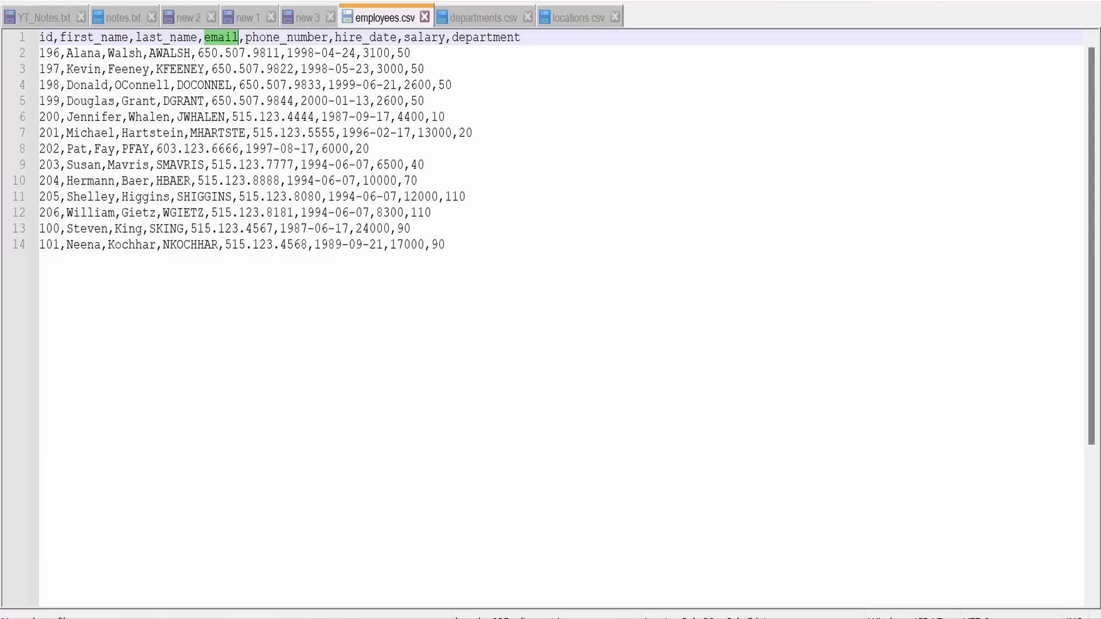
pyautogui.doubleClick(274, 42)
pyautogui.hotkey('ctrl', 'c')
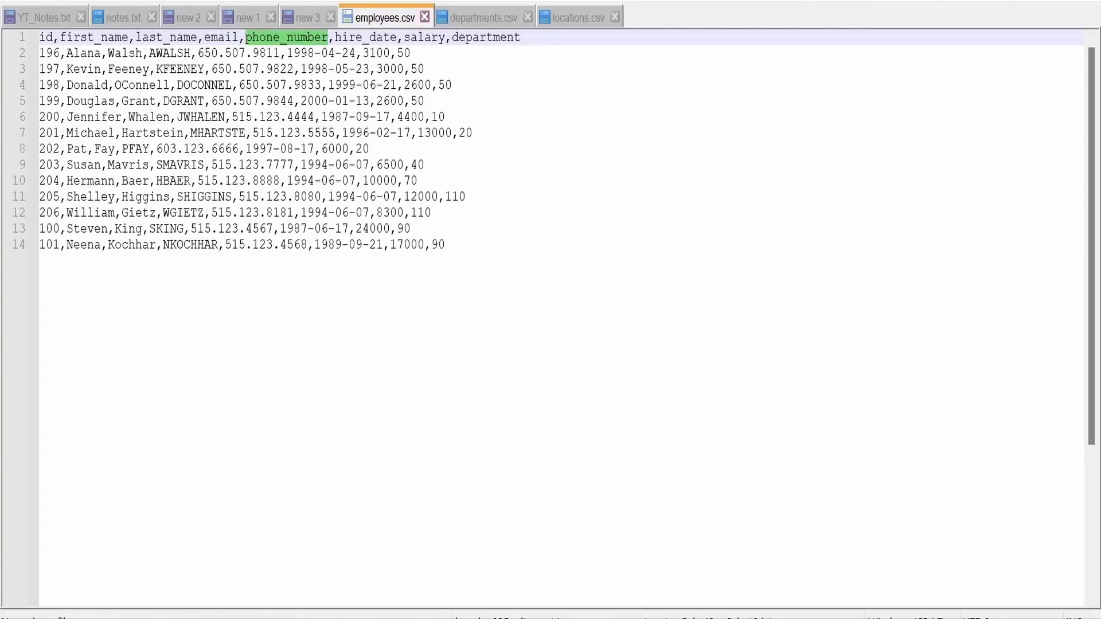
pyautogui.click(504, 618)
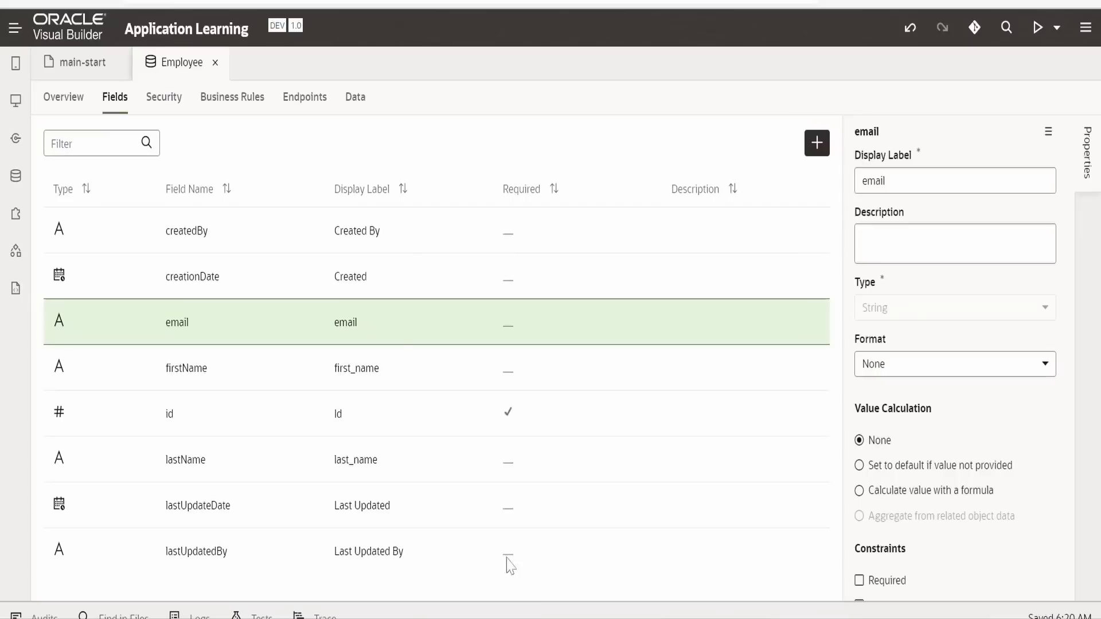
pyautogui.click(819, 152)
pyautogui.click(845, 184)
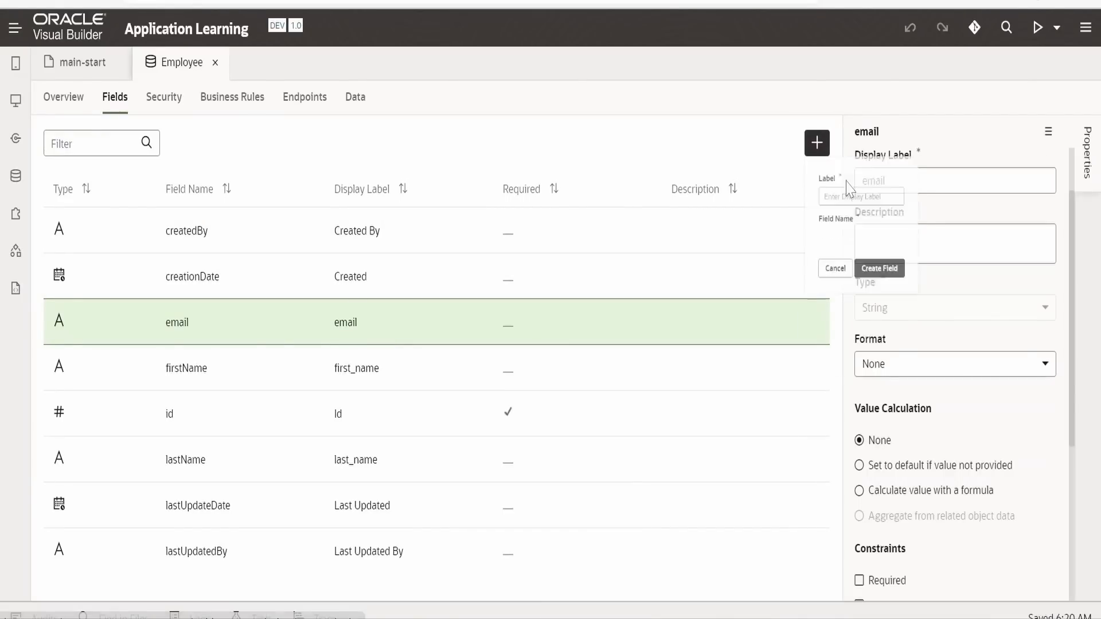
pyautogui.hotkey('ctrl', 'v')
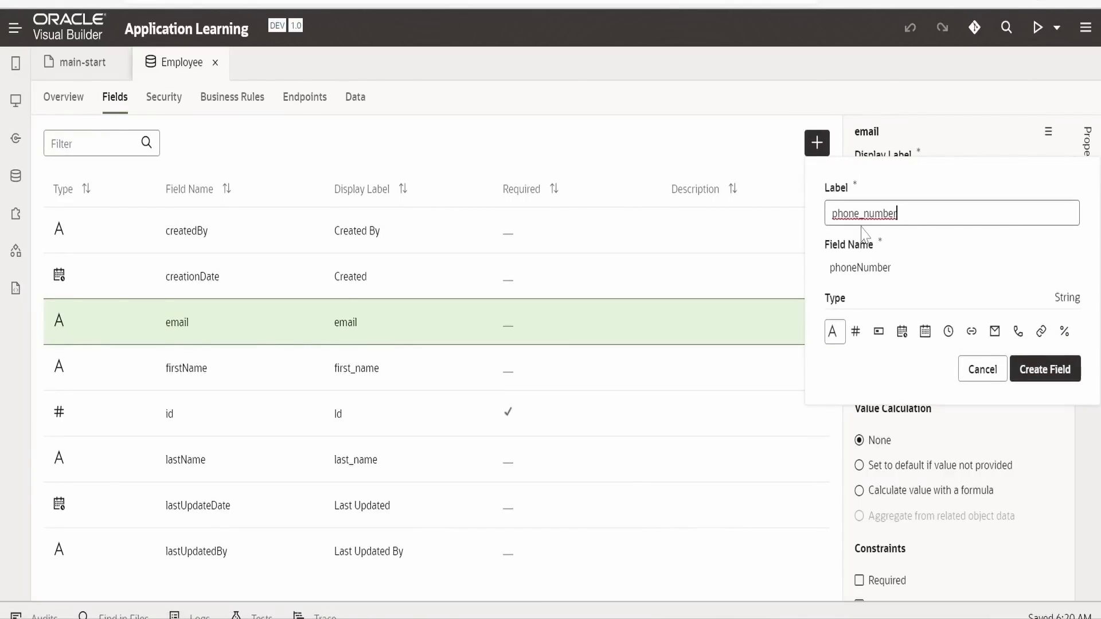
pyautogui.click(1018, 331)
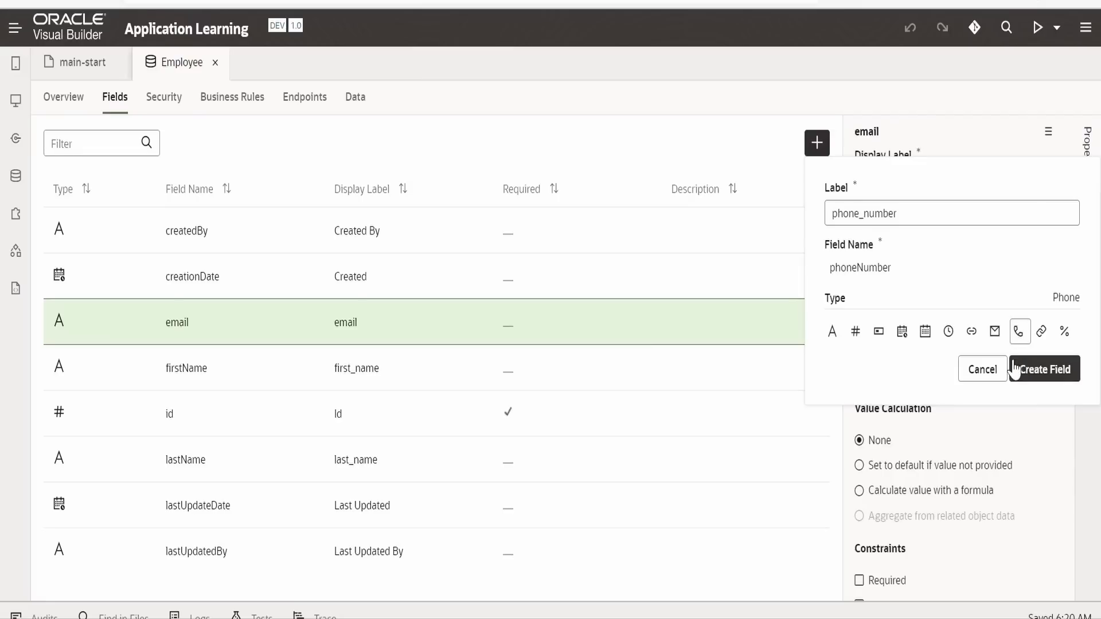
pyautogui.click(1032, 379)
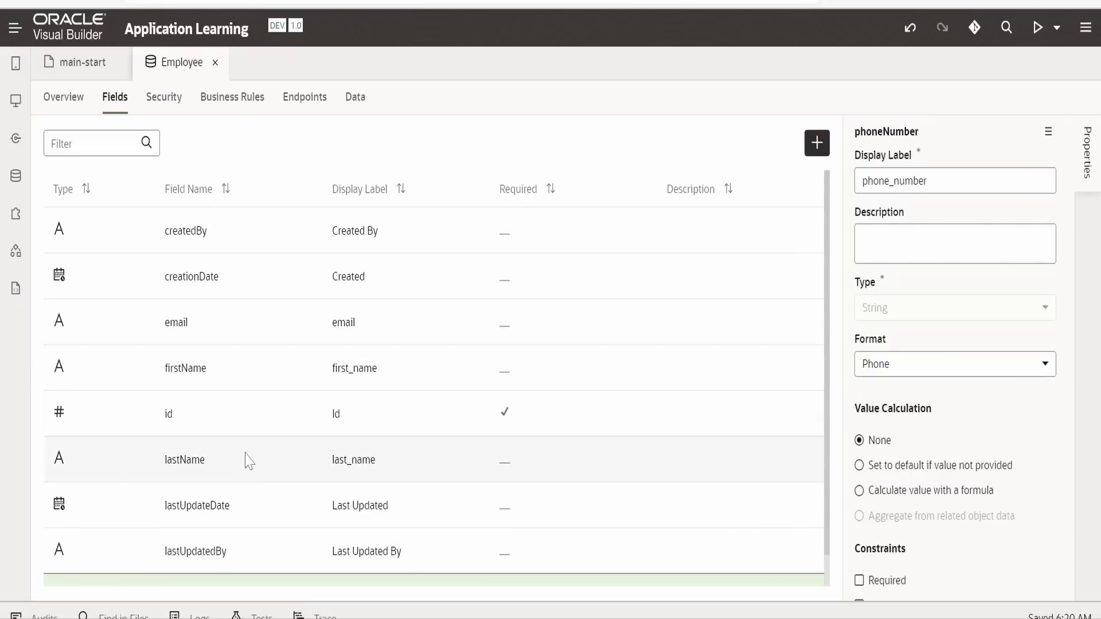
pyautogui.scroll(-1, 236, 423)
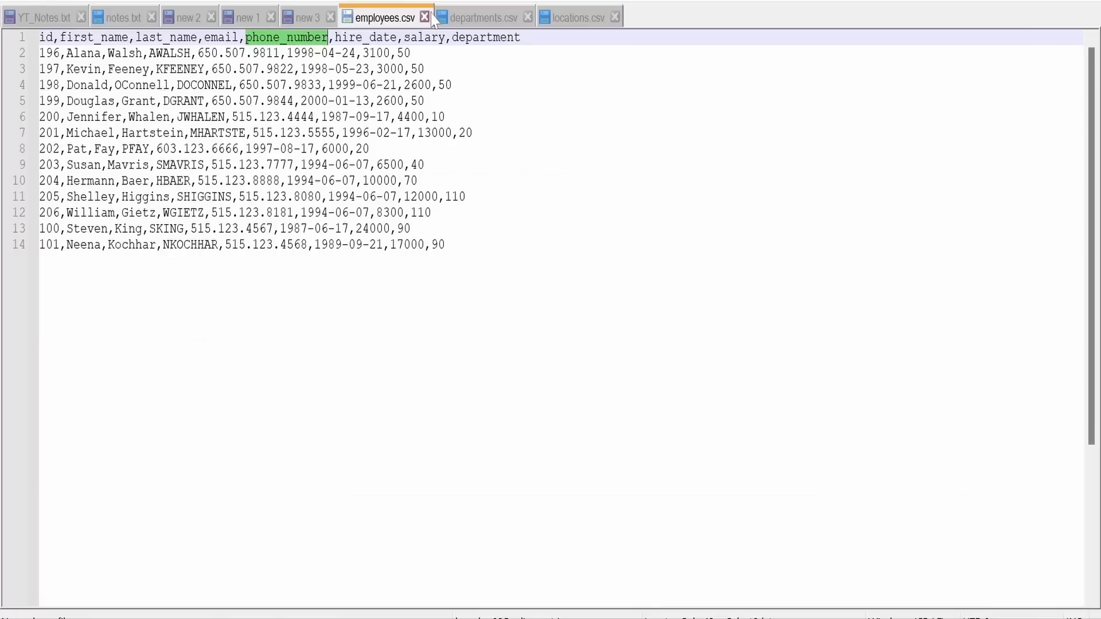
# - Copy the hire_date column name from employees.csv in the text editor and create an Employee field with that label and type Date
pyautogui.doubleClick(365, 37)
pyautogui.hotkey('ctrl', 'c')
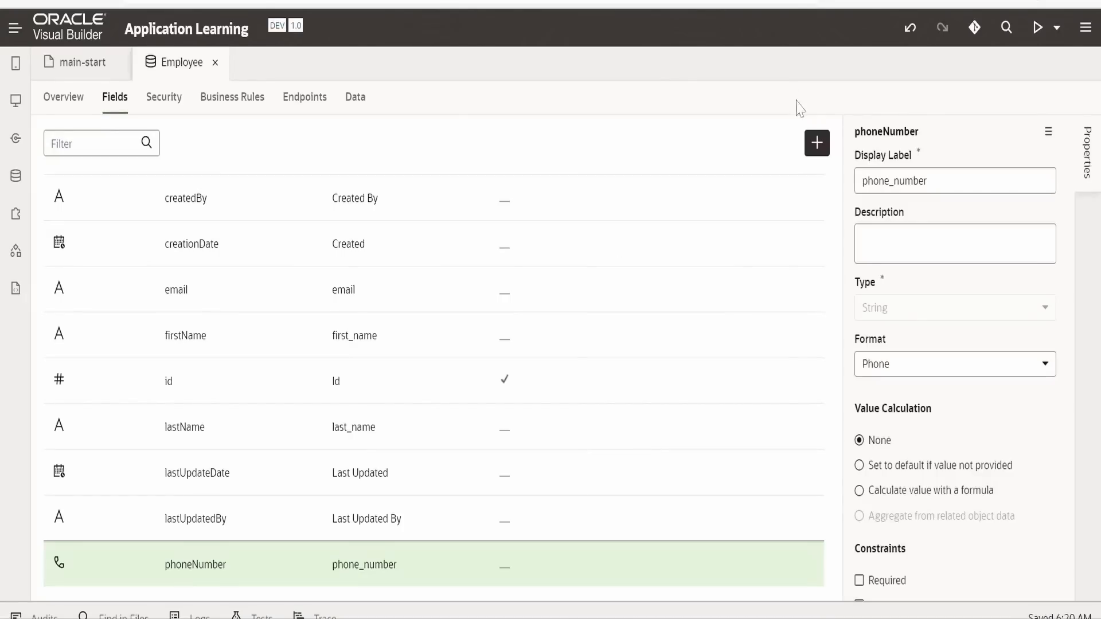
pyautogui.click(820, 147)
pyautogui.click(832, 190)
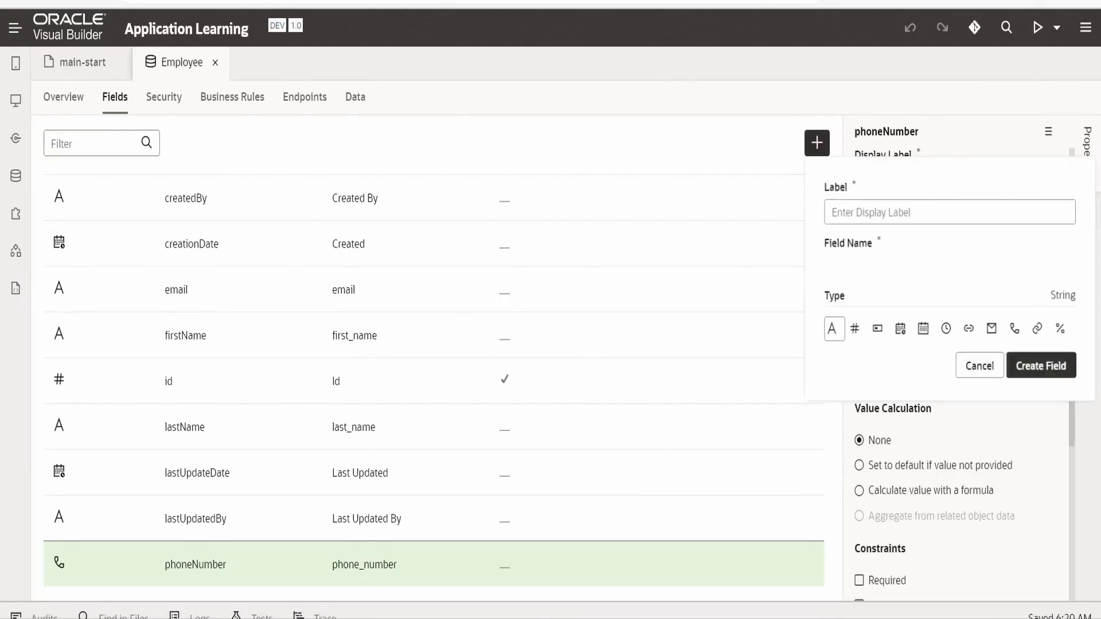
pyautogui.hotkey('ctrl', 'v')
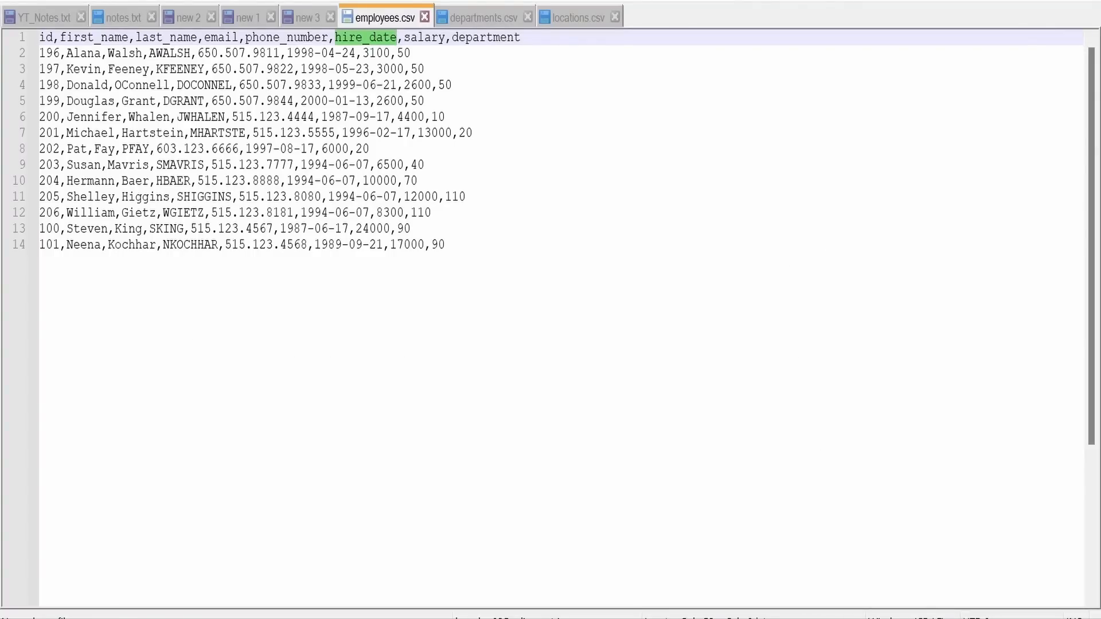
pyautogui.moveTo(294, 54); pyautogui.dragTo(349, 53)
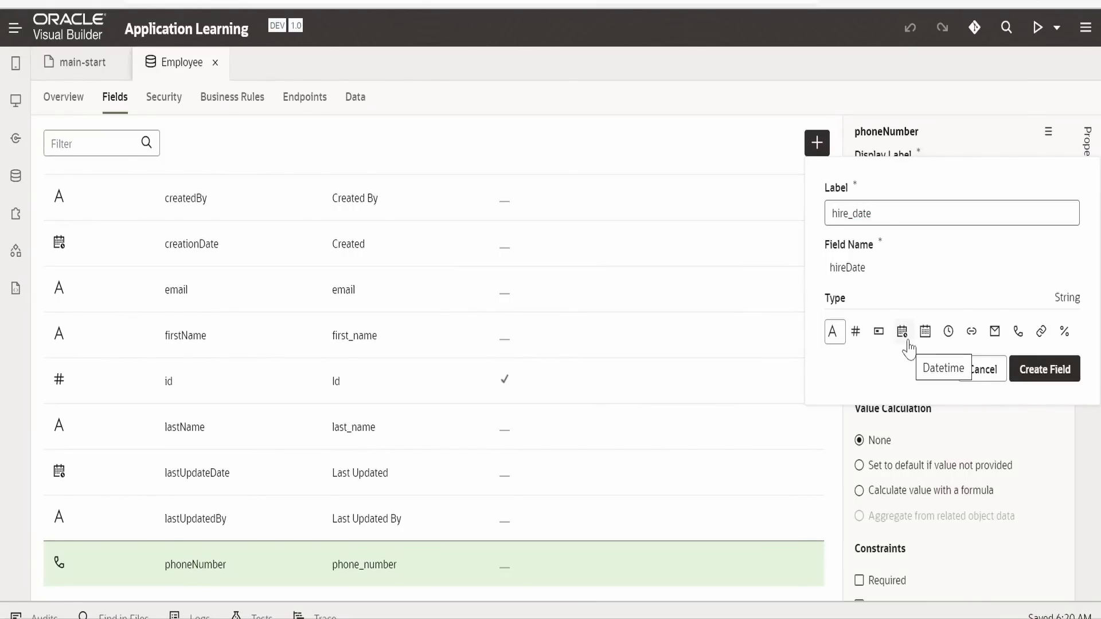
pyautogui.click(928, 337)
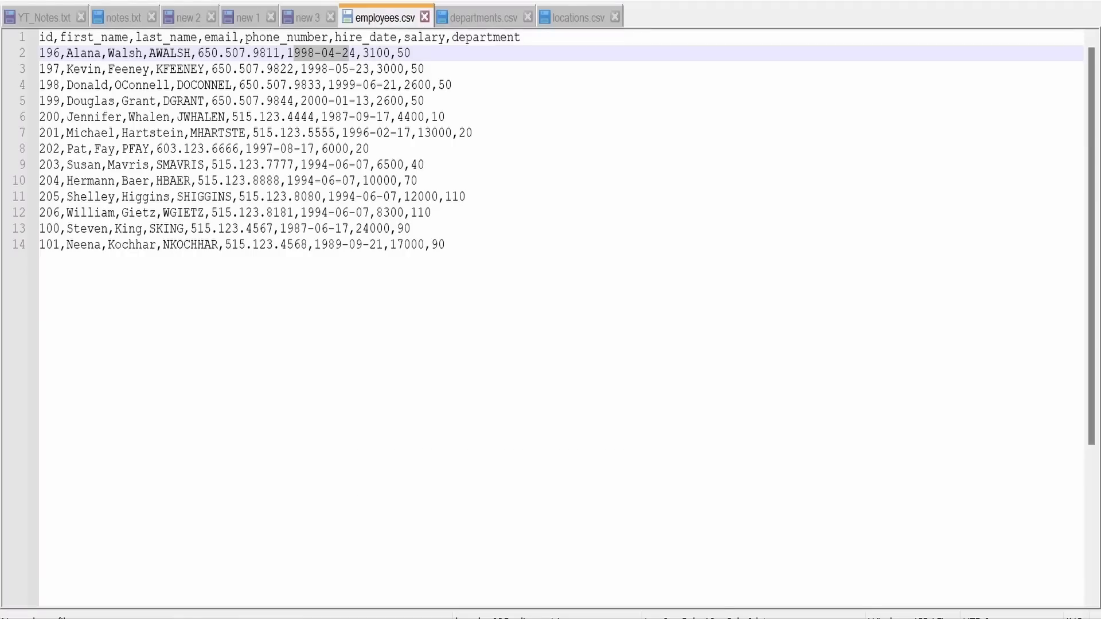
# - Add a Number field labelled salary to the Employee object, copying the column name from employees.csv in the text editor
pyautogui.doubleClick(423, 39)
pyautogui.hotkey('ctrl', 'c')
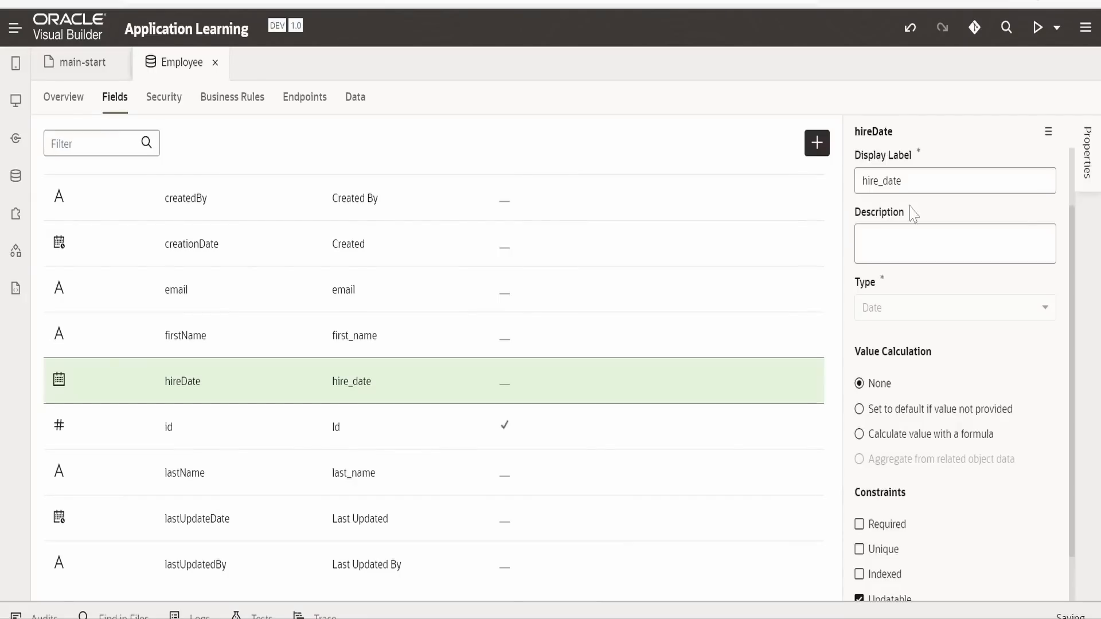
pyautogui.click(818, 148)
pyautogui.click(837, 183)
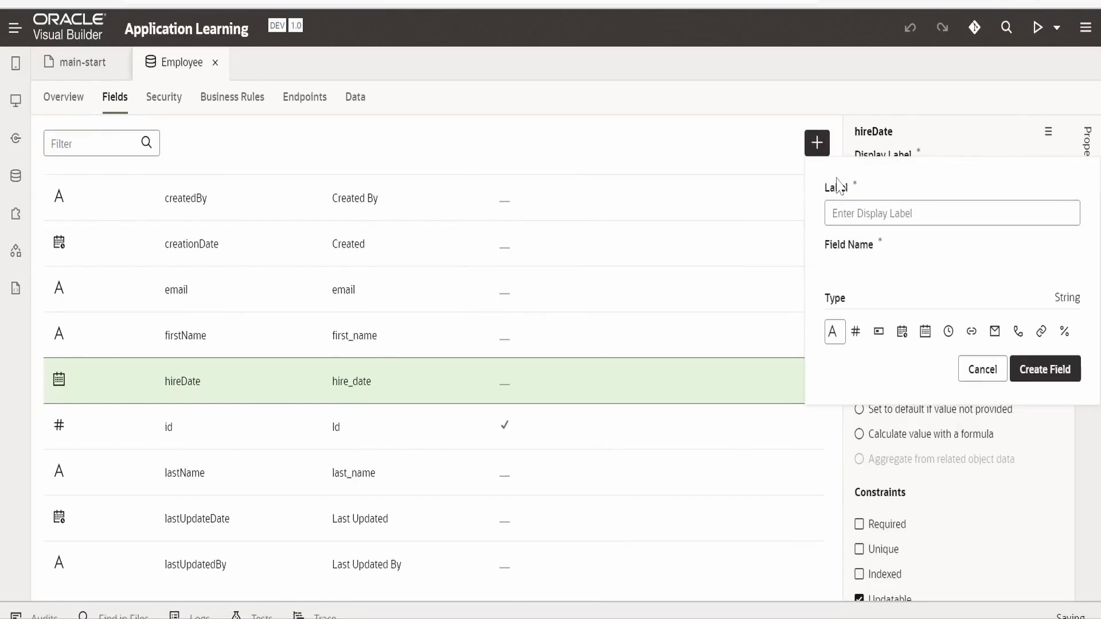
pyautogui.hotkey('ctrl', 'v')
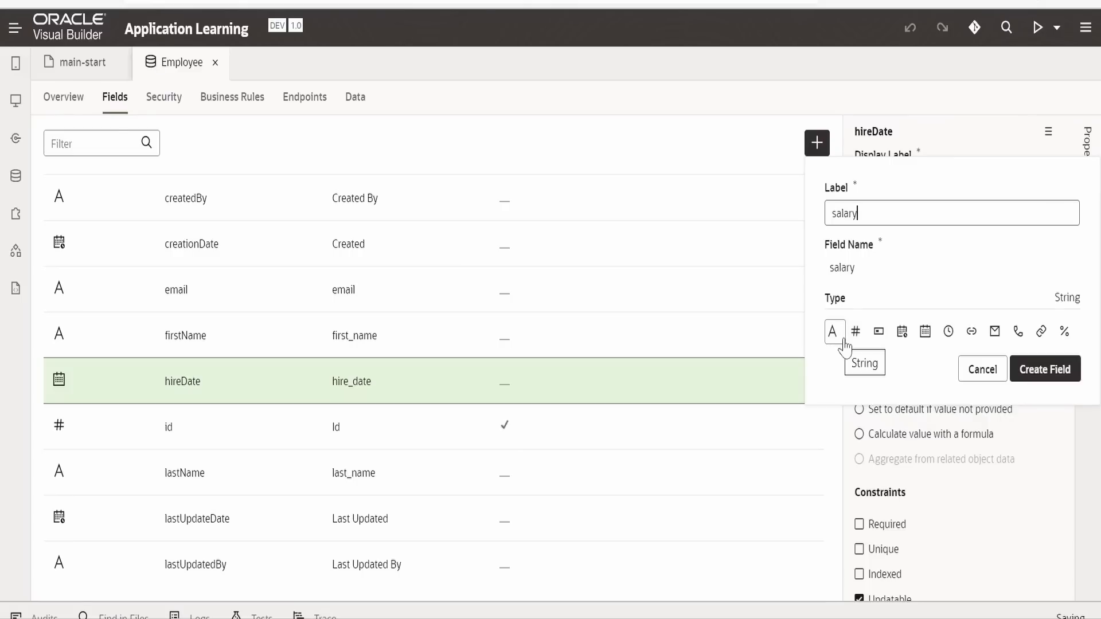
pyautogui.click(857, 332)
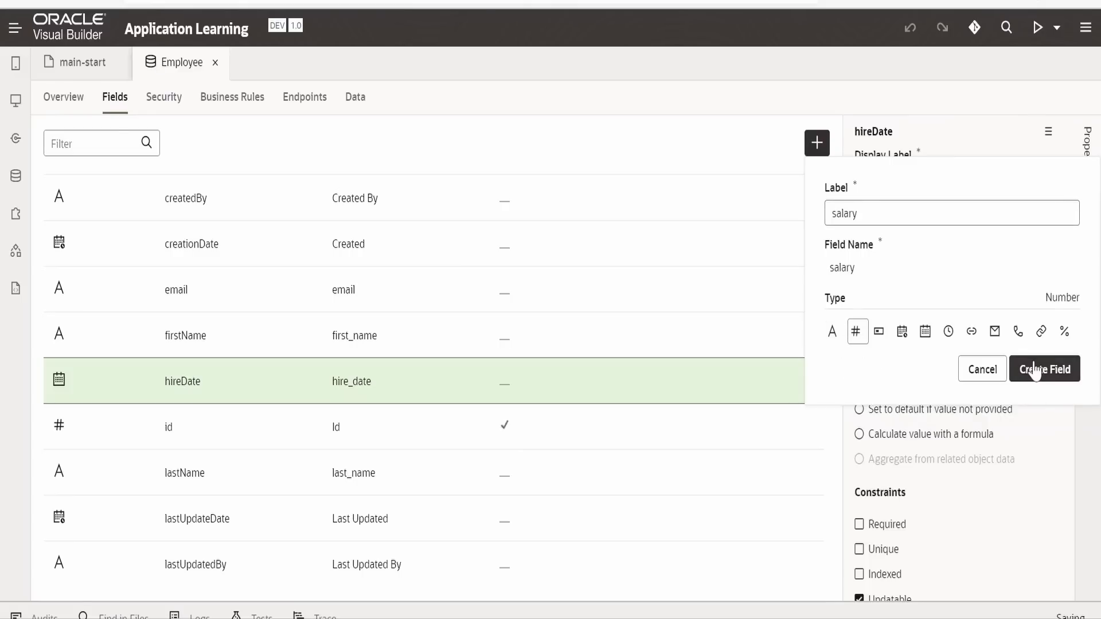
pyautogui.click(1045, 370)
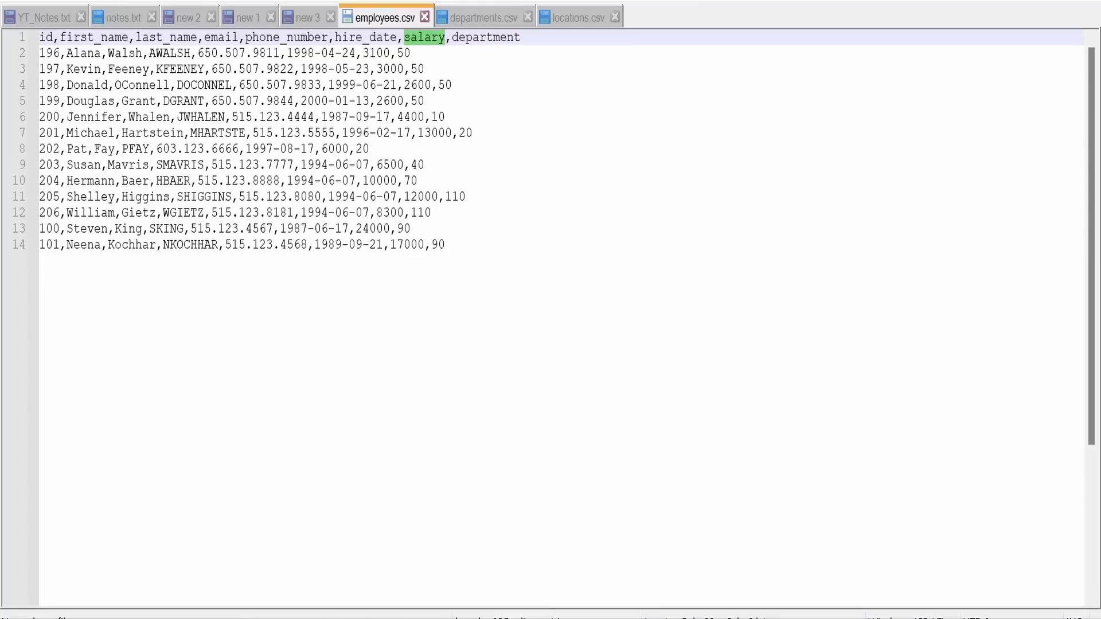
# - Copy the department column name from employees.csv in the text editor and create a Number field with that label in Employee
pyautogui.doubleClick(483, 41)
pyautogui.hotkey('ctrl', 'c')
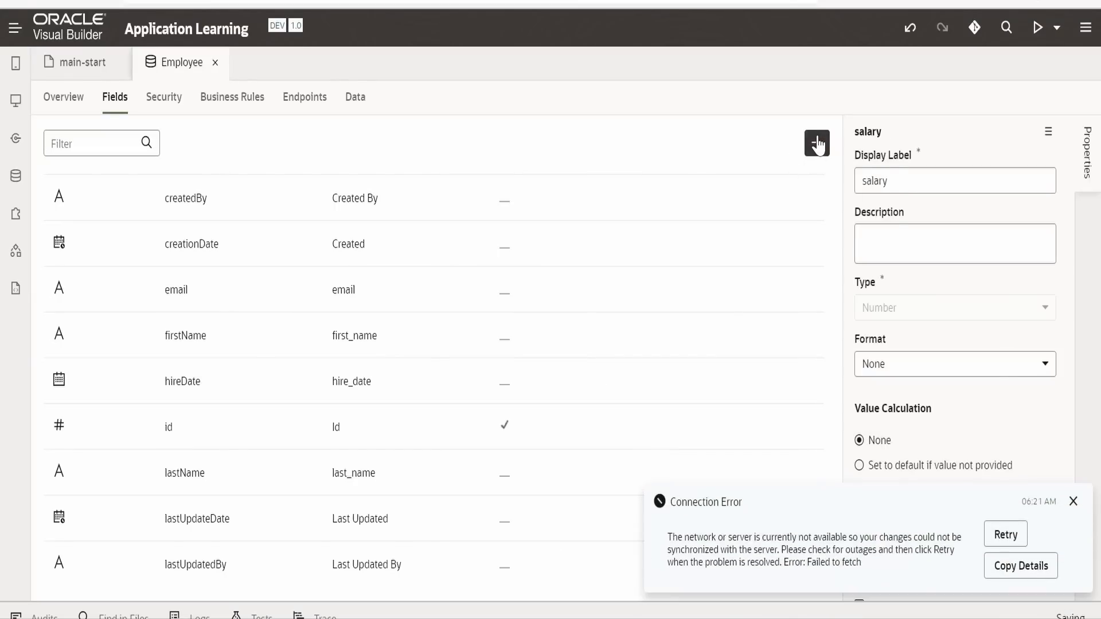
pyautogui.click(816, 143)
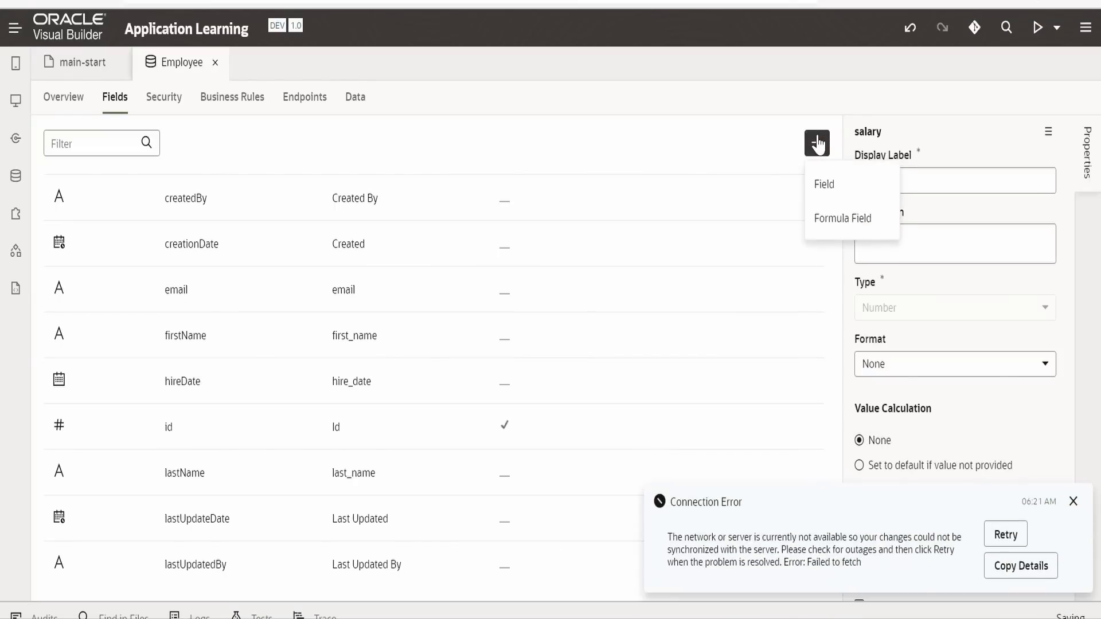
pyautogui.click(831, 184)
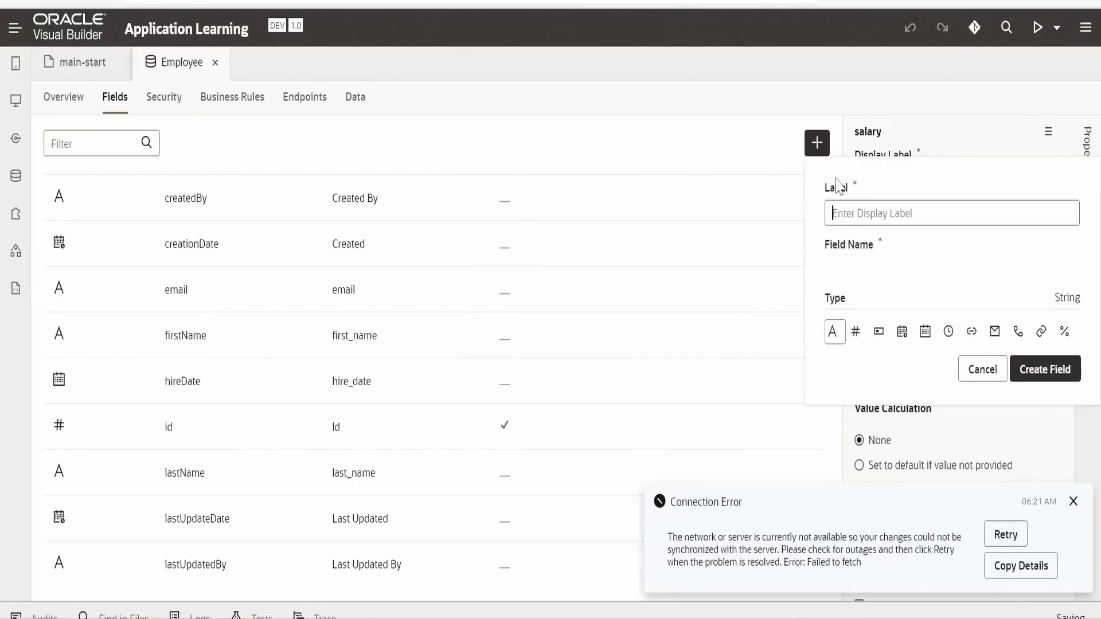
pyautogui.click(881, 212)
pyautogui.hotkey('ctrl', 'v')
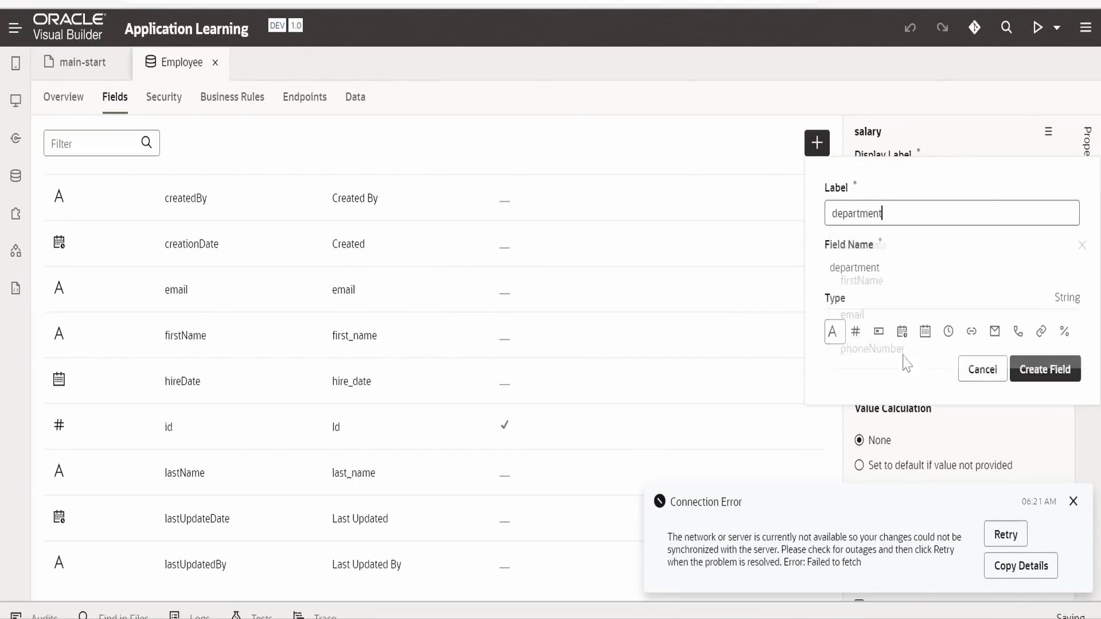
pyautogui.click(856, 332)
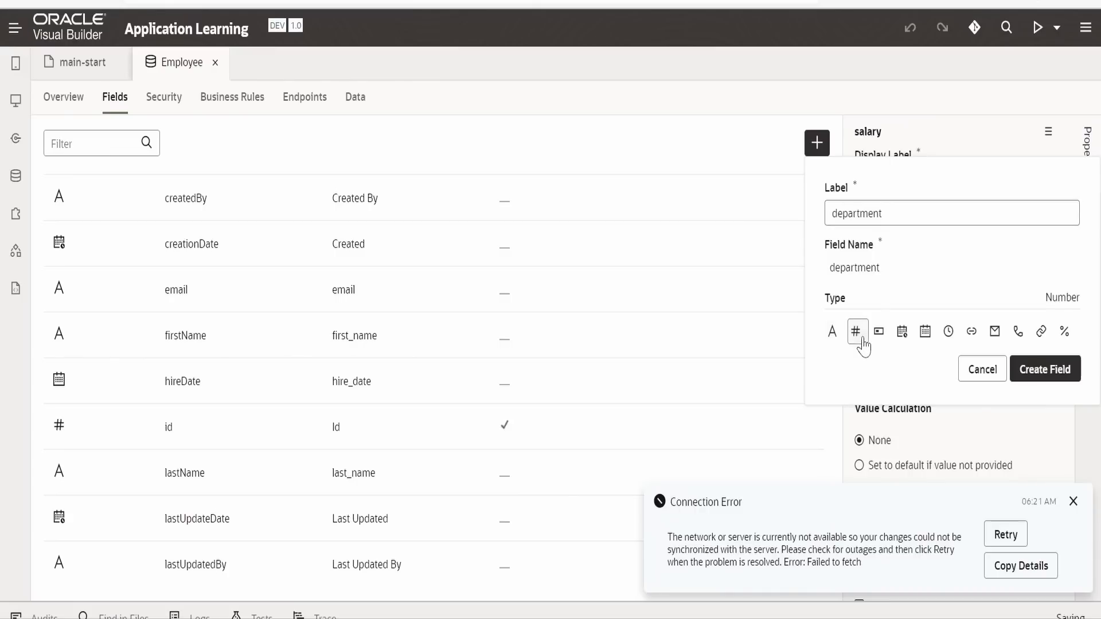
pyautogui.click(1044, 369)
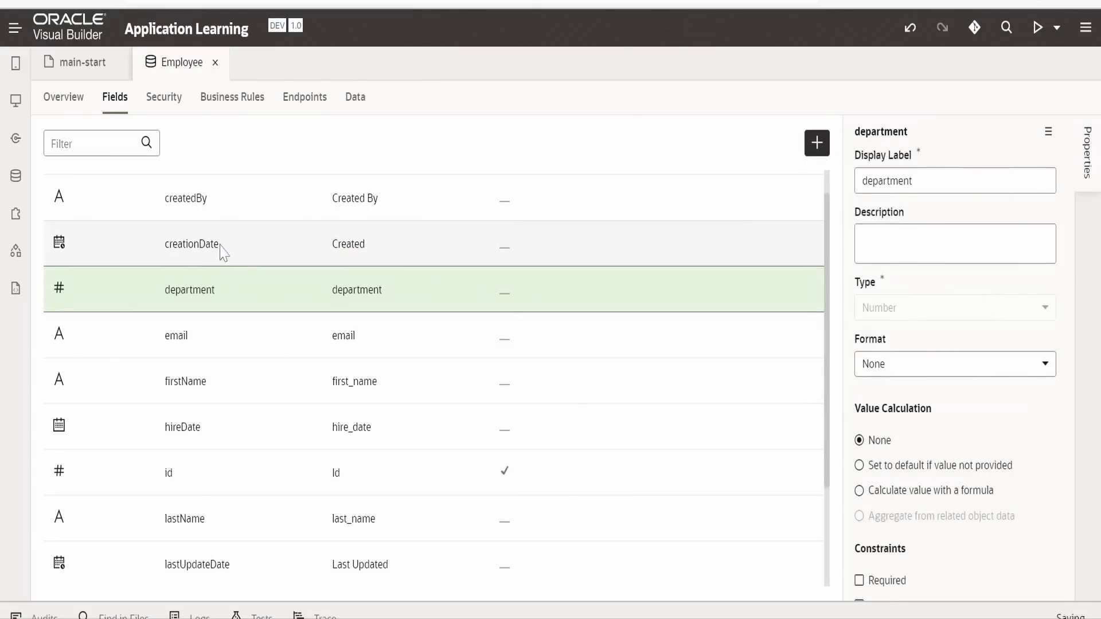
pyautogui.scroll(1, 221, 287)
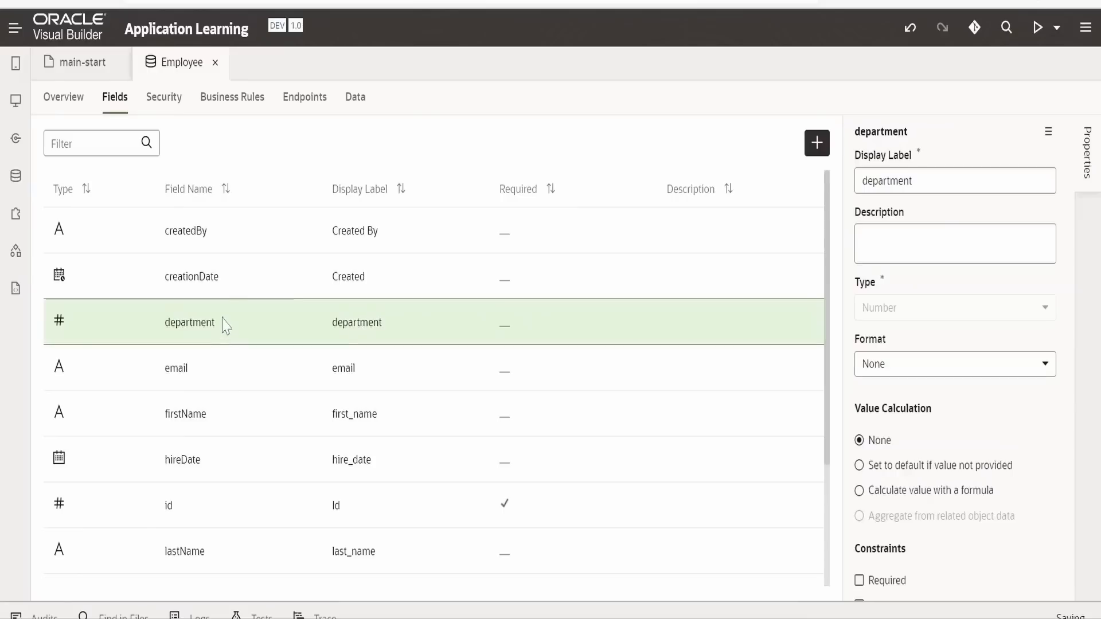
# - Import employees.csv from the 2_Business Object folder into the Employee object's Development data, with row handling set to Replace
pyautogui.click(363, 97)
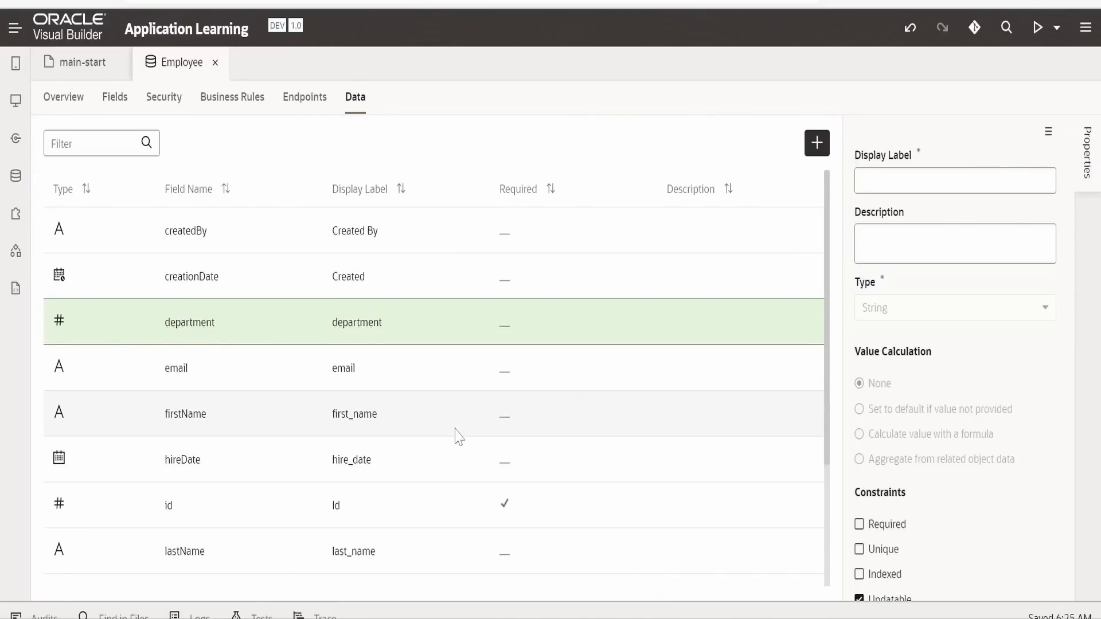
pyautogui.click(309, 103)
pyautogui.click(356, 105)
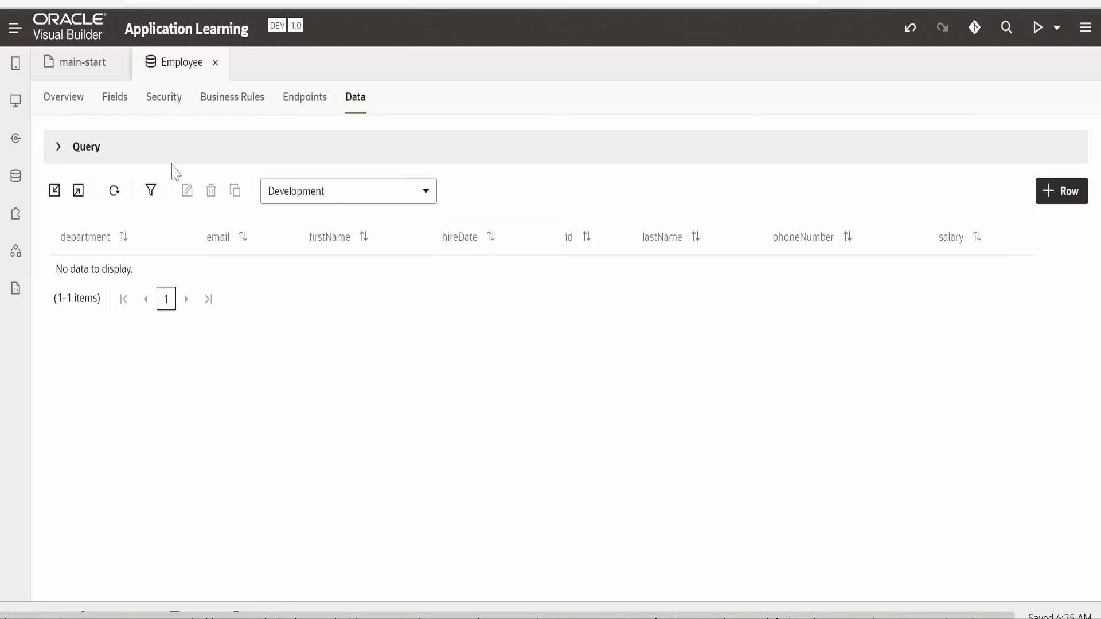
pyautogui.click(55, 191)
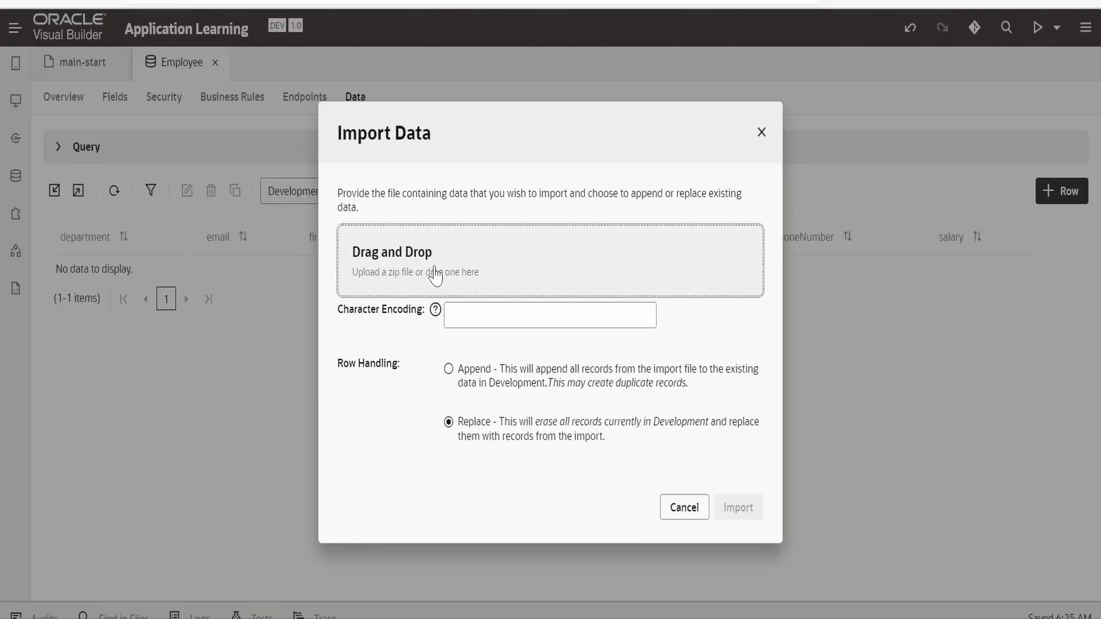
pyautogui.click(436, 276)
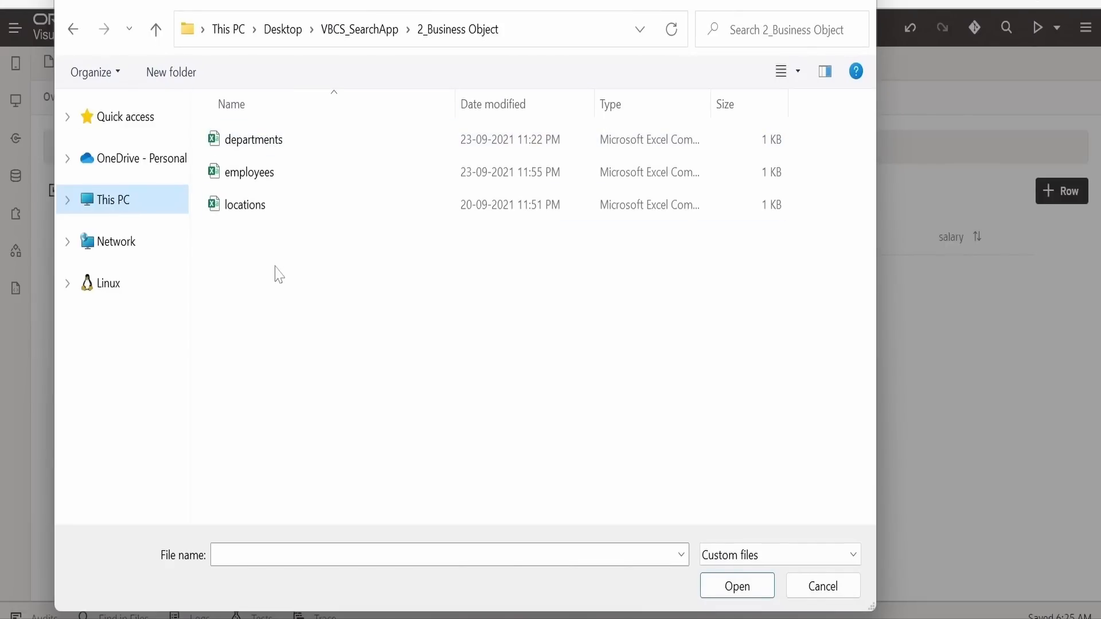
pyautogui.click(256, 178)
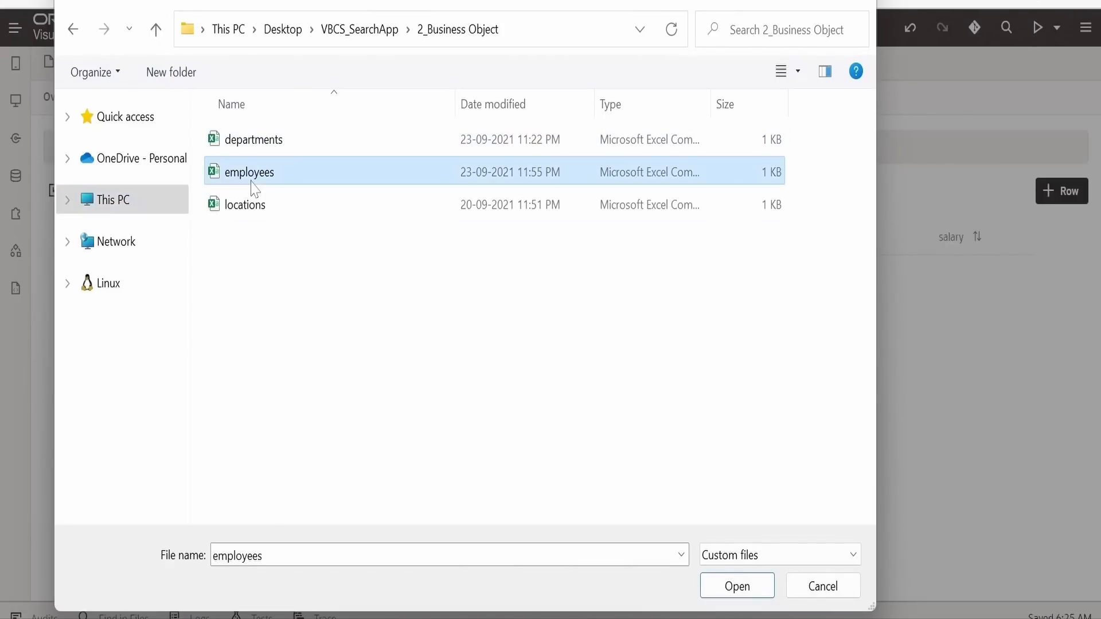
pyautogui.click(743, 588)
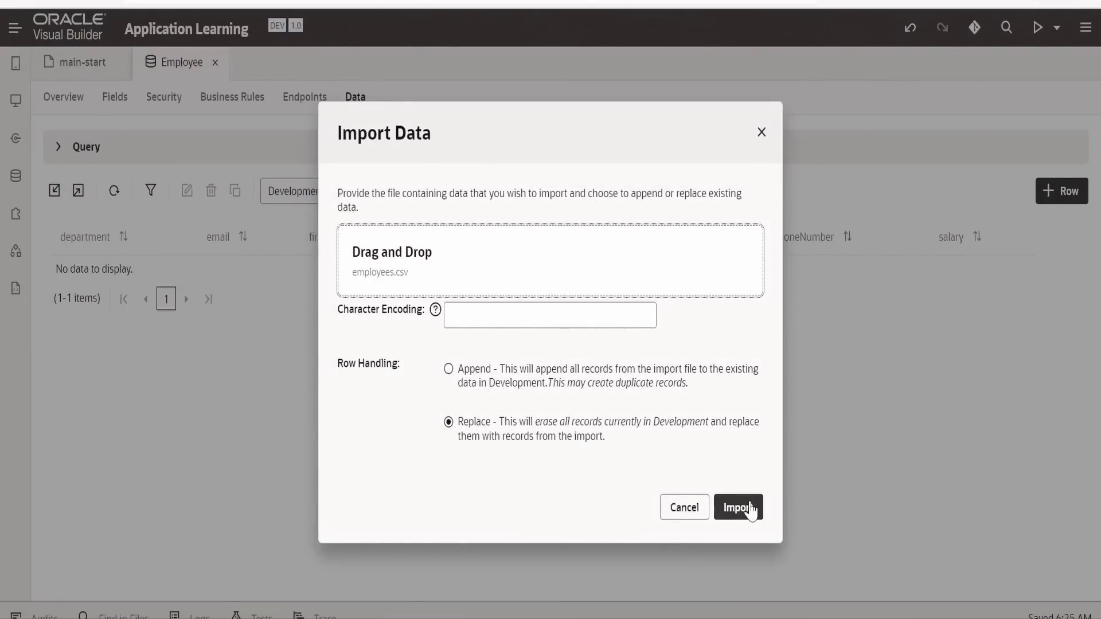
pyautogui.click(739, 507)
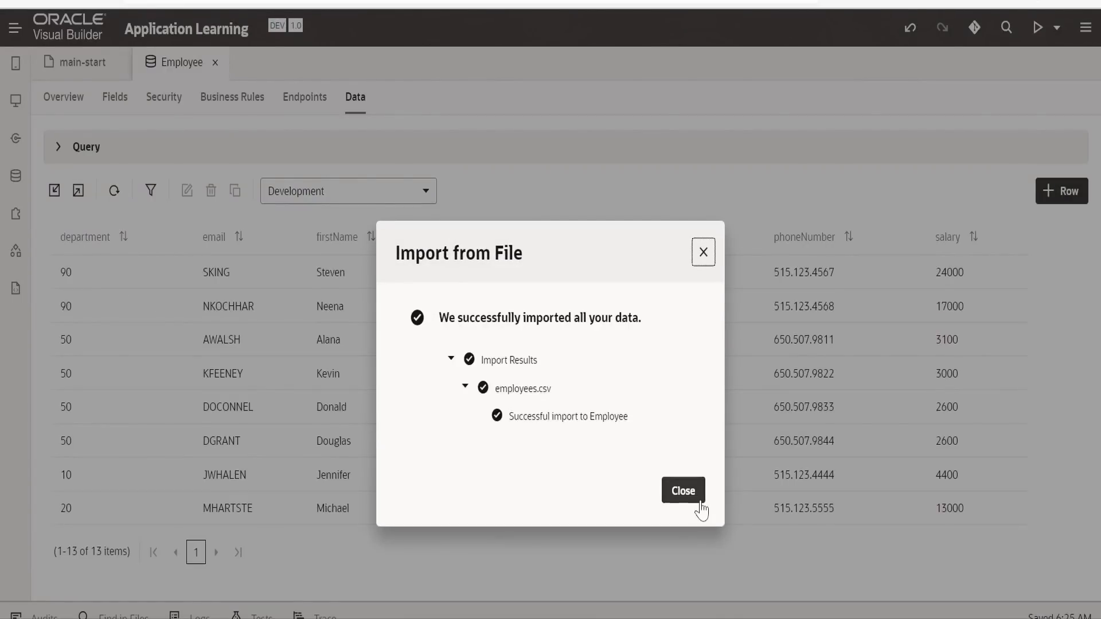
pyautogui.click(693, 497)
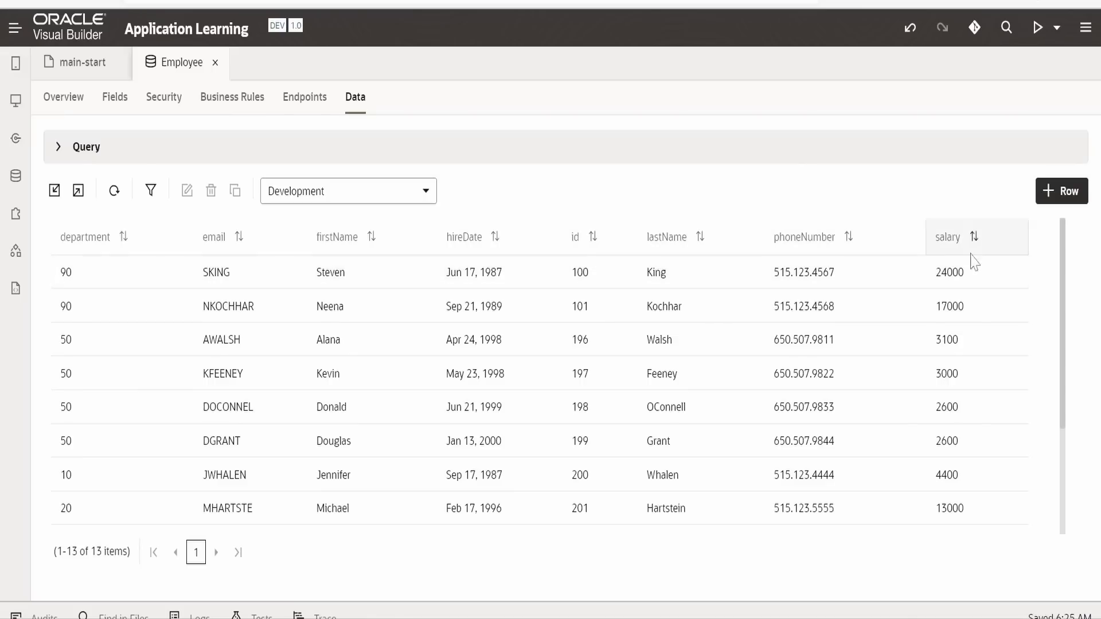
# - Create a new business object labelled Department and open its list of fields
pyautogui.click(16, 177)
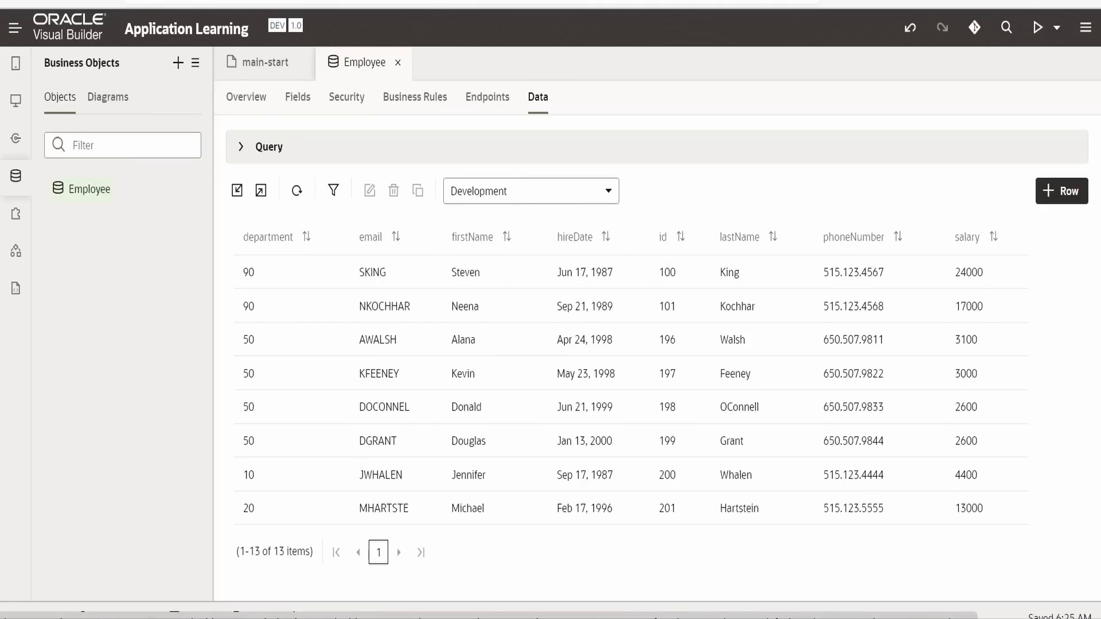
pyautogui.click(178, 74)
pyautogui.click(223, 101)
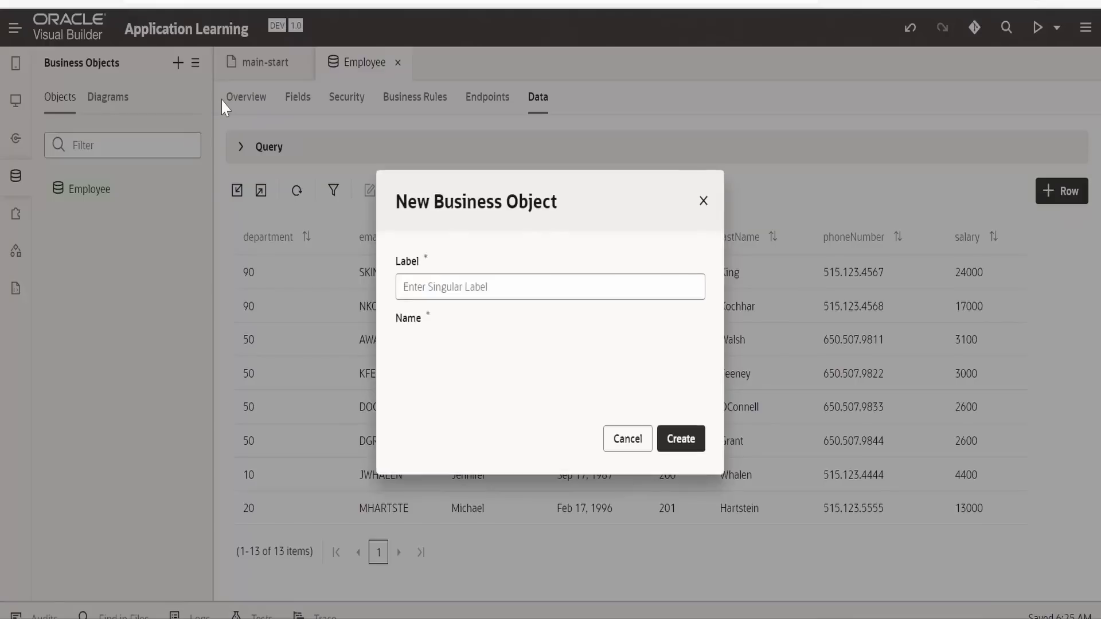
pyautogui.write('Department')
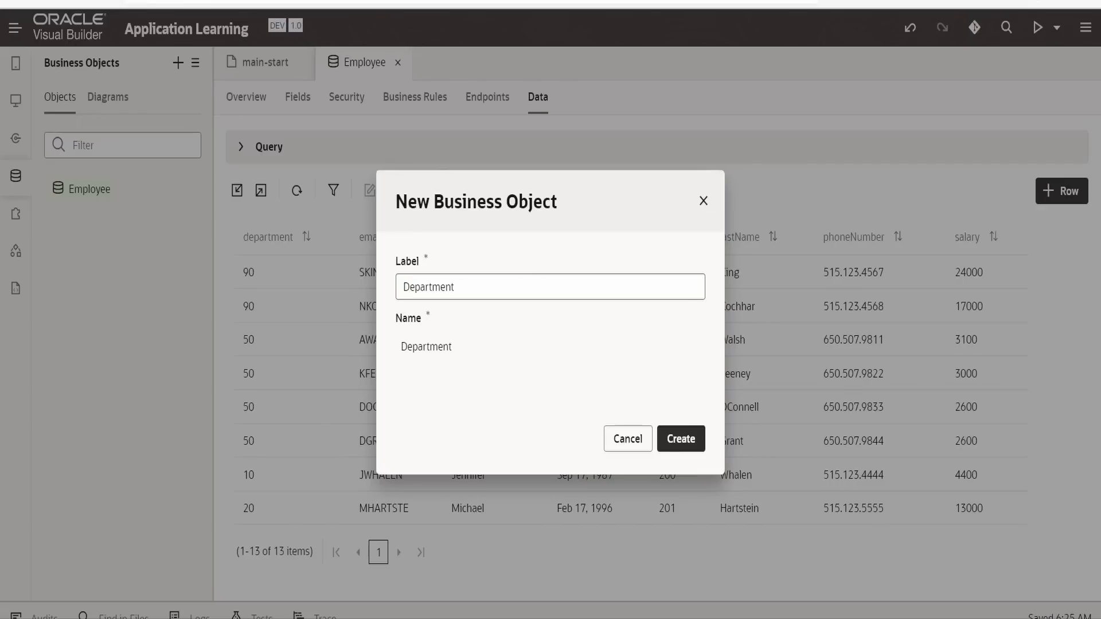
pyautogui.click(663, 449)
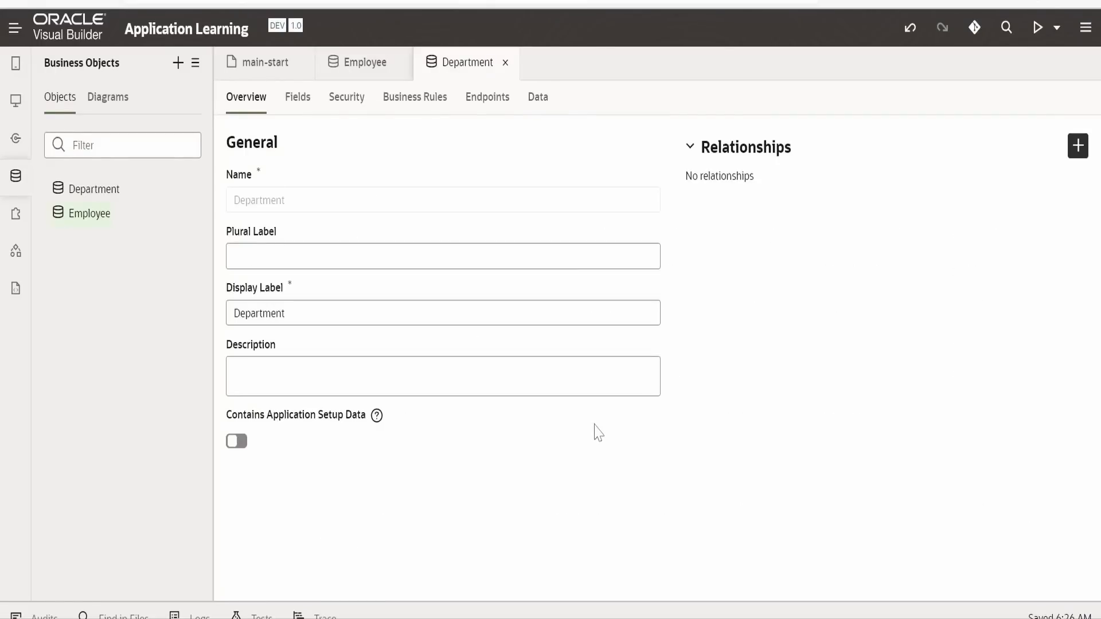
pyautogui.click(299, 104)
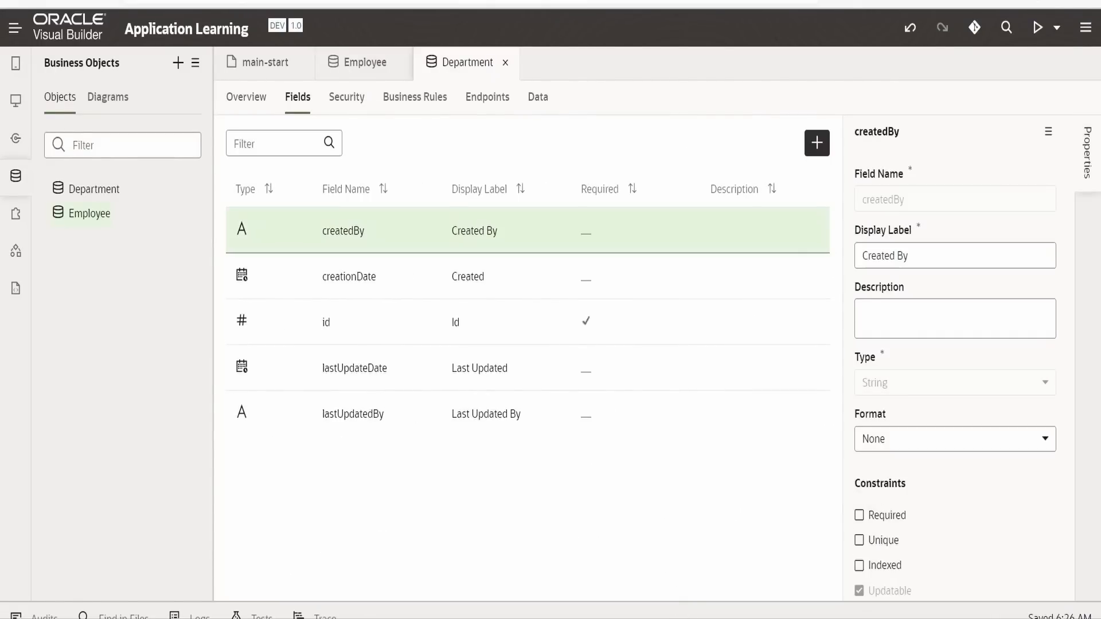
# - Change the header row of departments.csv in the text editor to the lowercase column names id,name,location
pyautogui.hotkey('alt', 'Tab')
pyautogui.click(493, 18)
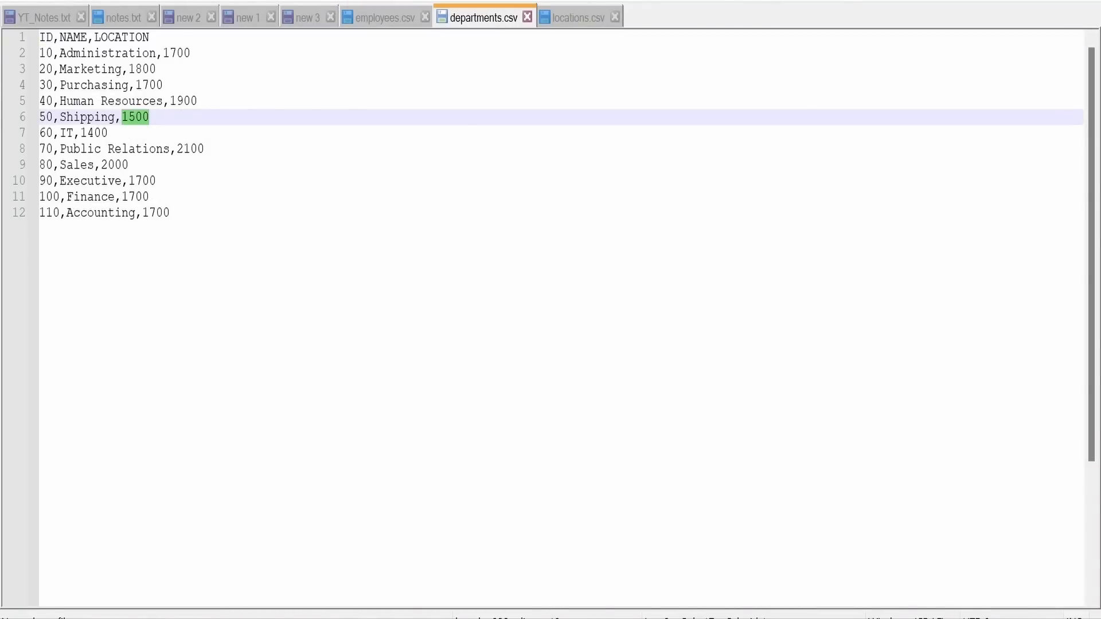
pyautogui.hotkey('ctrl', 'Home')
pyautogui.hotkey('ctrl', 'shift', 'Right')
pyautogui.write('id')
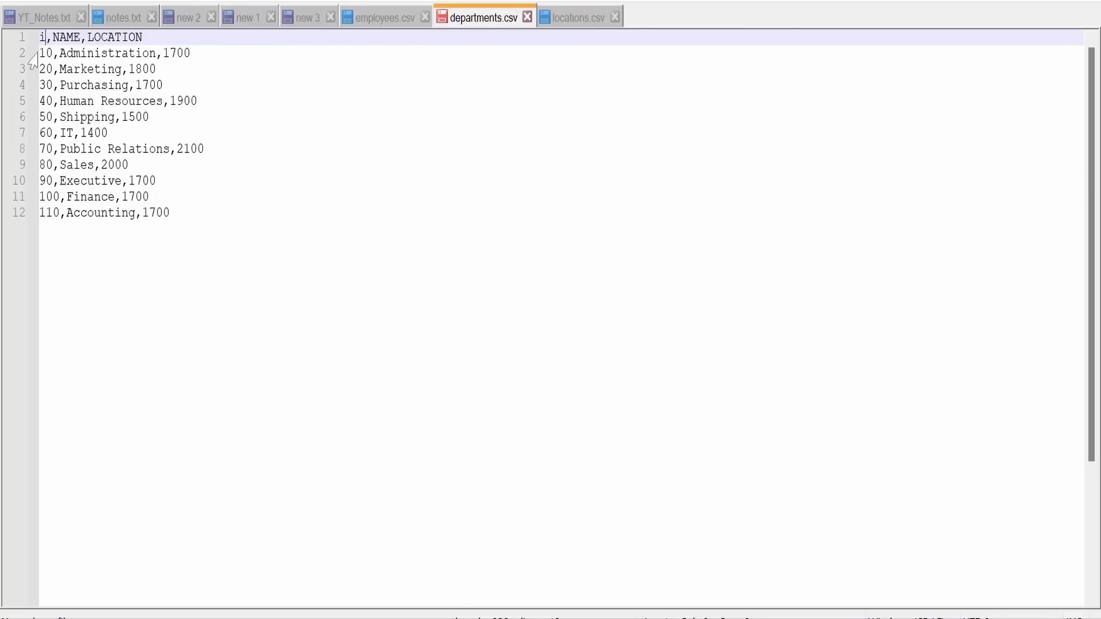
pyautogui.doubleClick(71, 42)
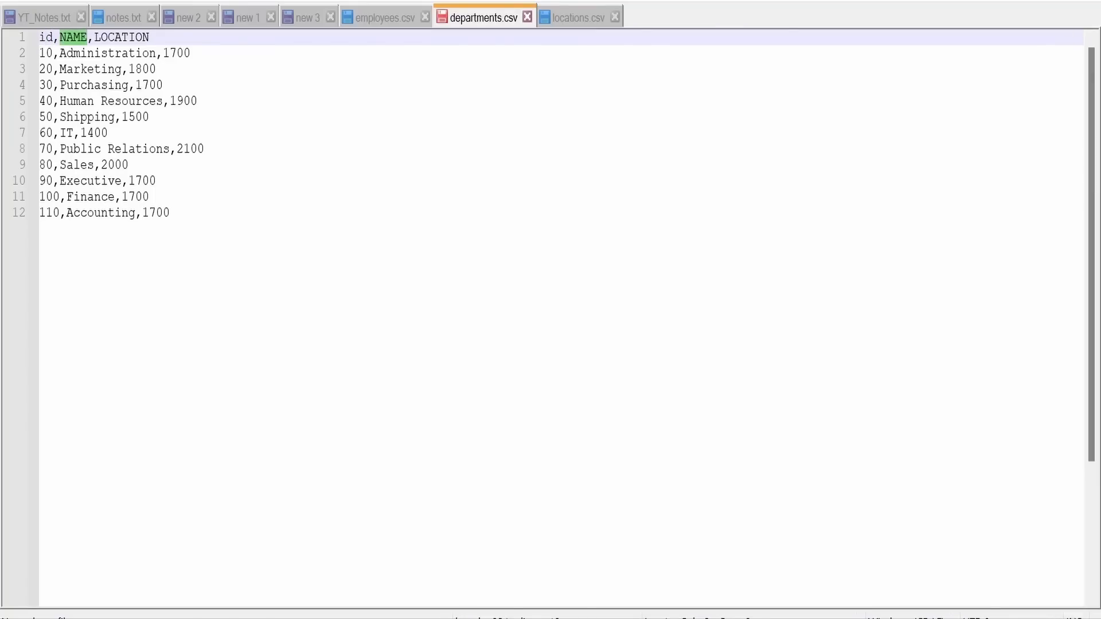
pyautogui.write('name')
pyautogui.doubleClick(136, 37)
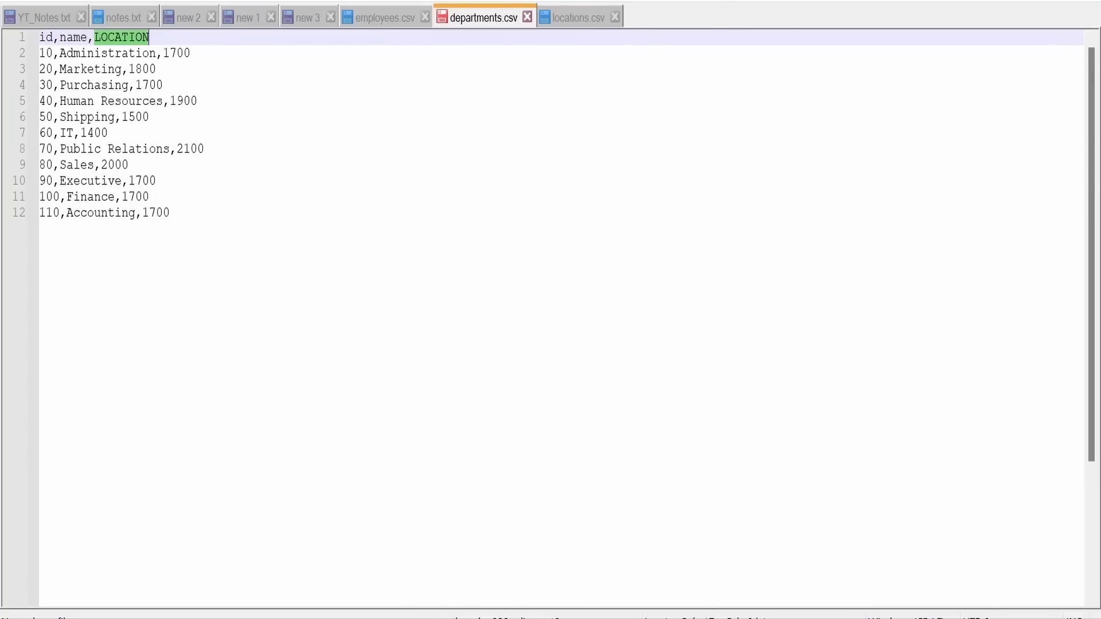
pyautogui.write('location')
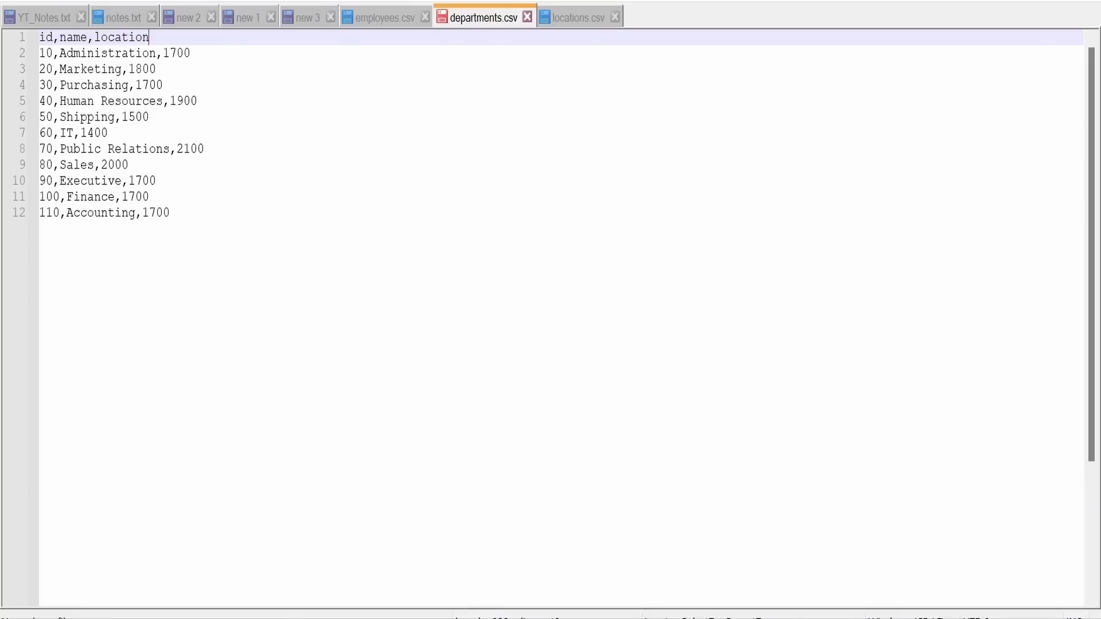
# - Save departments.csv in the text editor and create a String field labelled name in the Department object
pyautogui.hotkey('ctrl', 's')
pyautogui.doubleClick(77, 38)
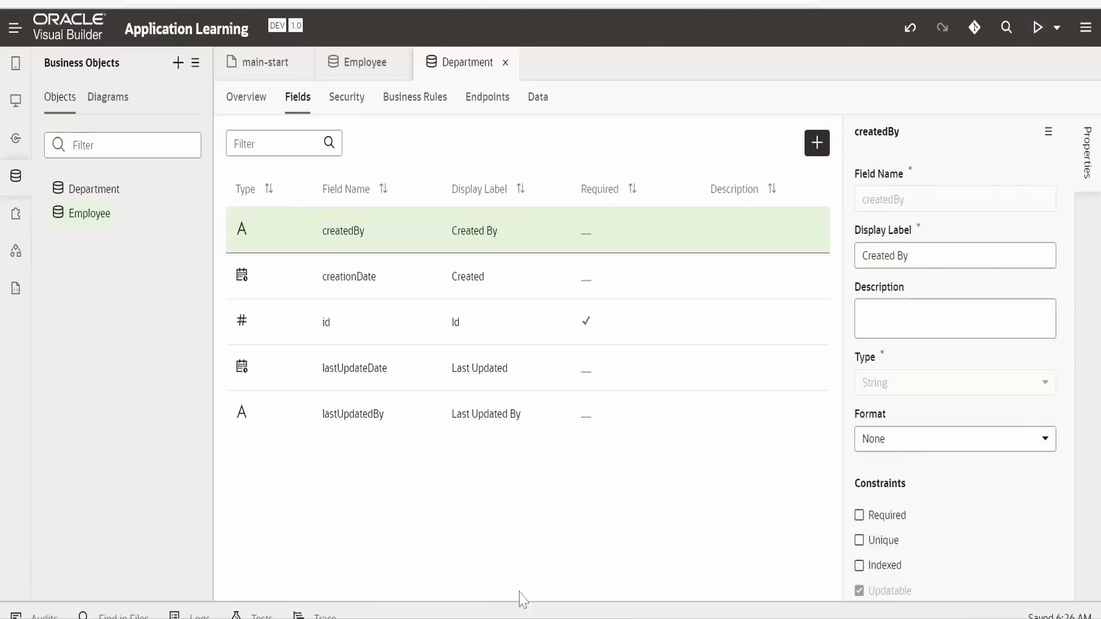
pyautogui.click(817, 143)
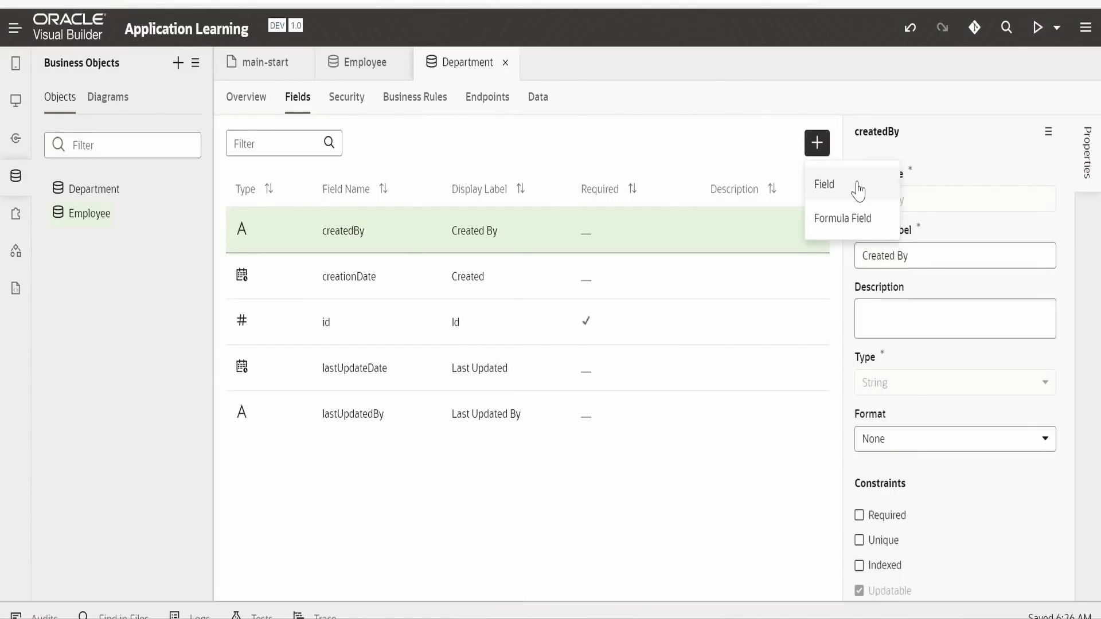
pyautogui.click(858, 185)
pyautogui.write('name')
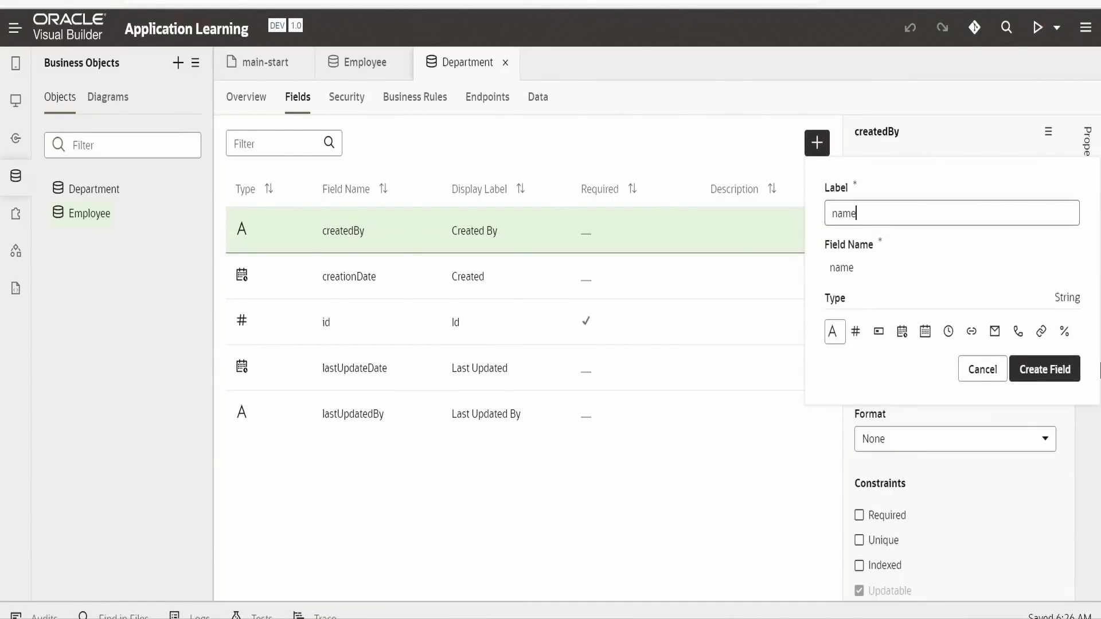
pyautogui.click(1054, 377)
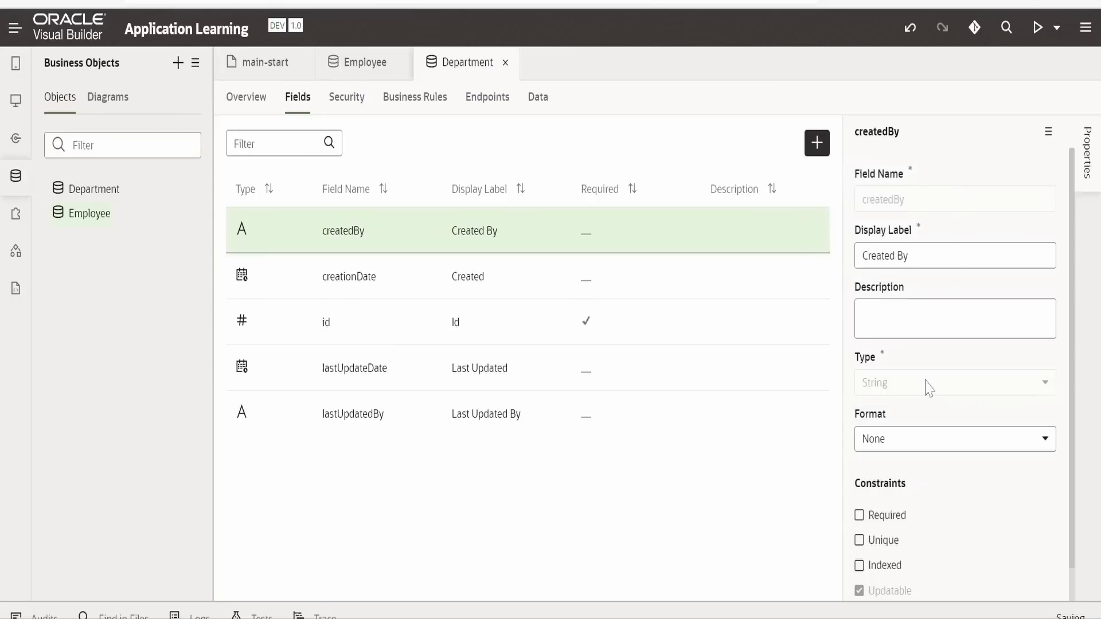
# - Copy the location column name from departments.csv in the text editor and create a Number field with that label in Department
pyautogui.hotkey('alt', 'Tab')
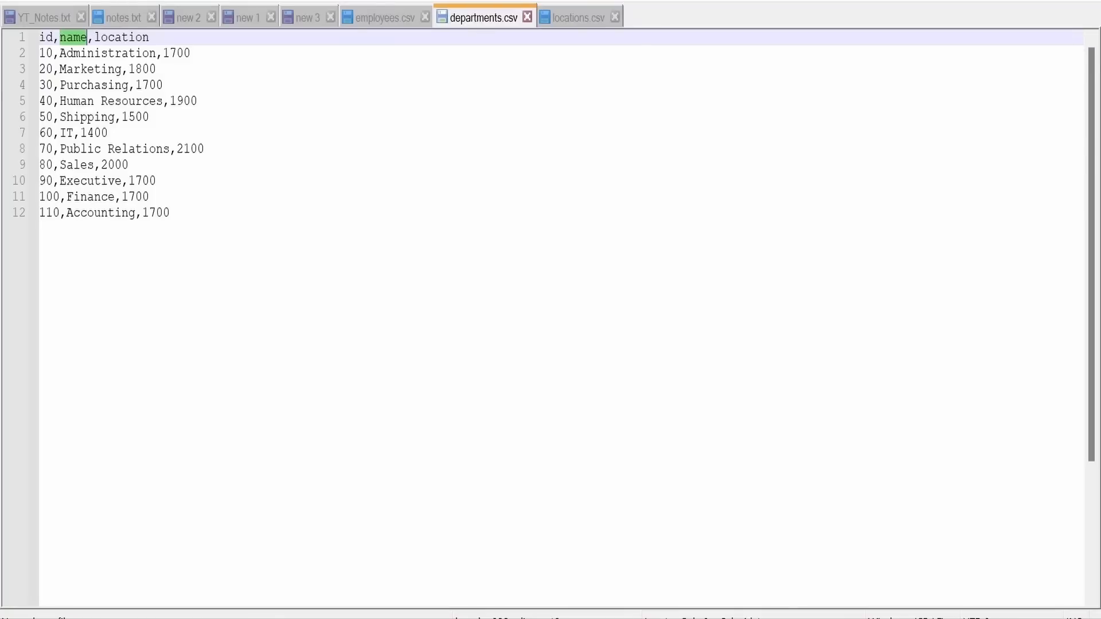
pyautogui.doubleClick(122, 38)
pyautogui.hotkey('ctrl', 'c')
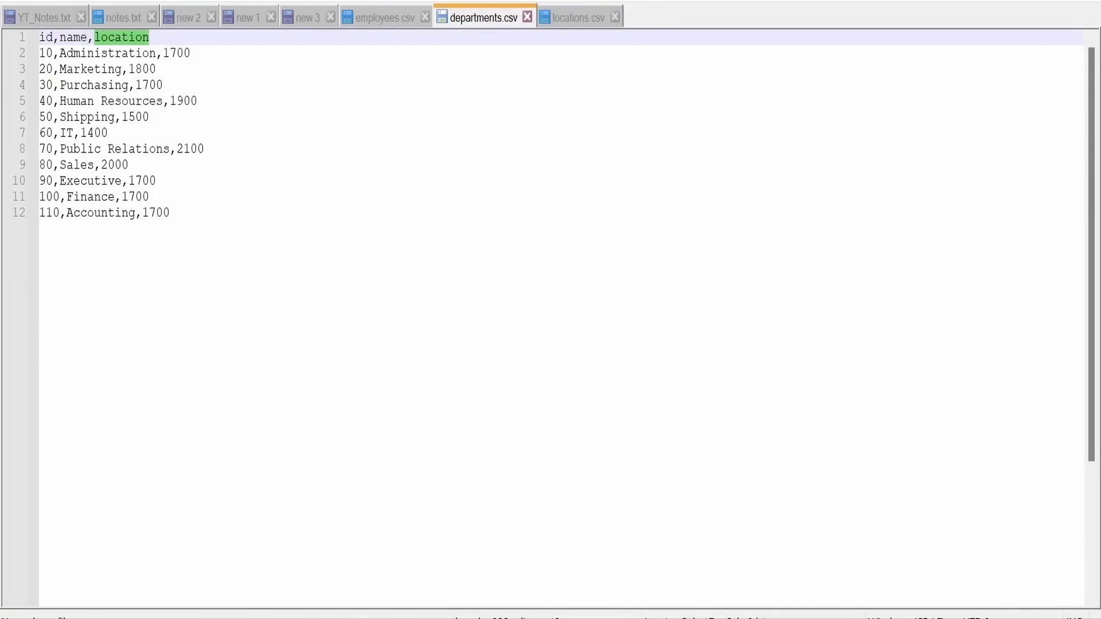
pyautogui.hotkey('alt', 'Tab')
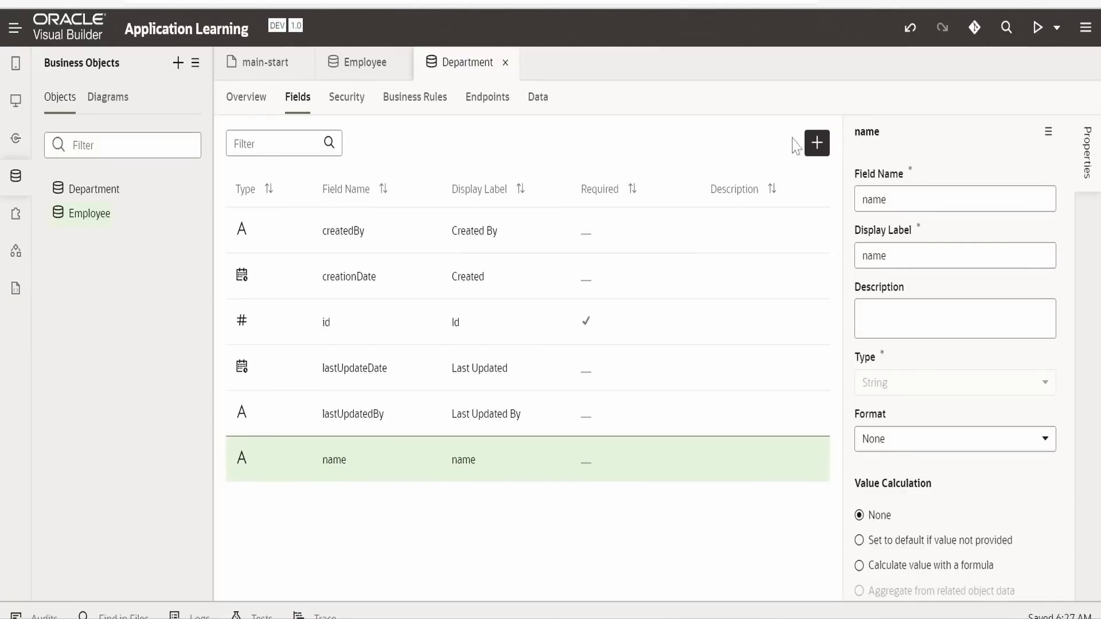
pyautogui.click(816, 143)
pyautogui.click(824, 185)
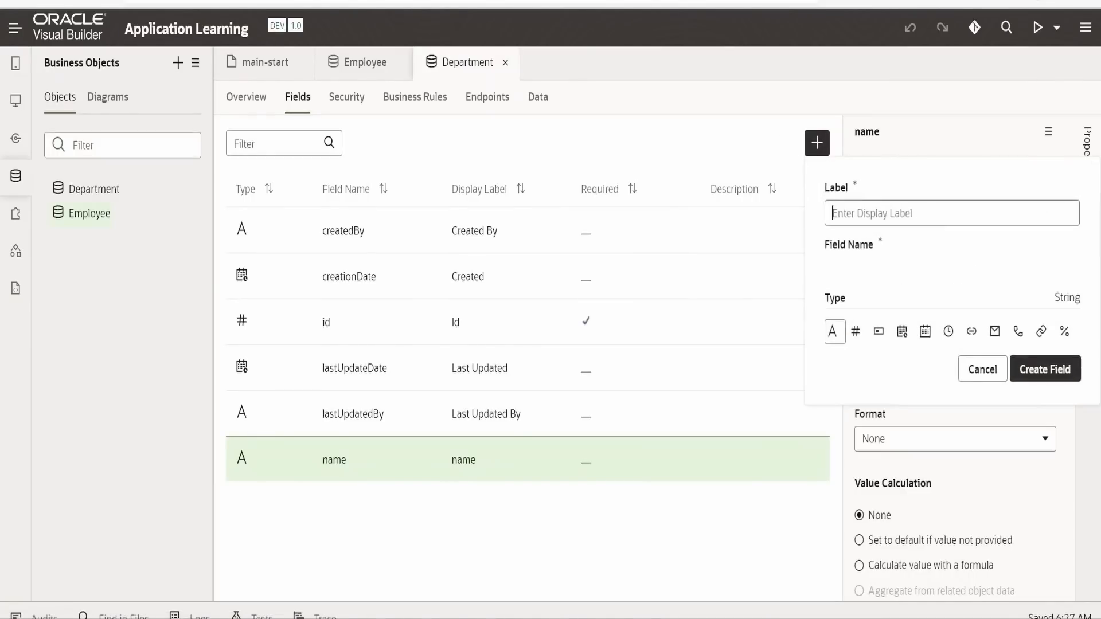
pyautogui.hotkey('ctrl', 'v')
pyautogui.click(855, 331)
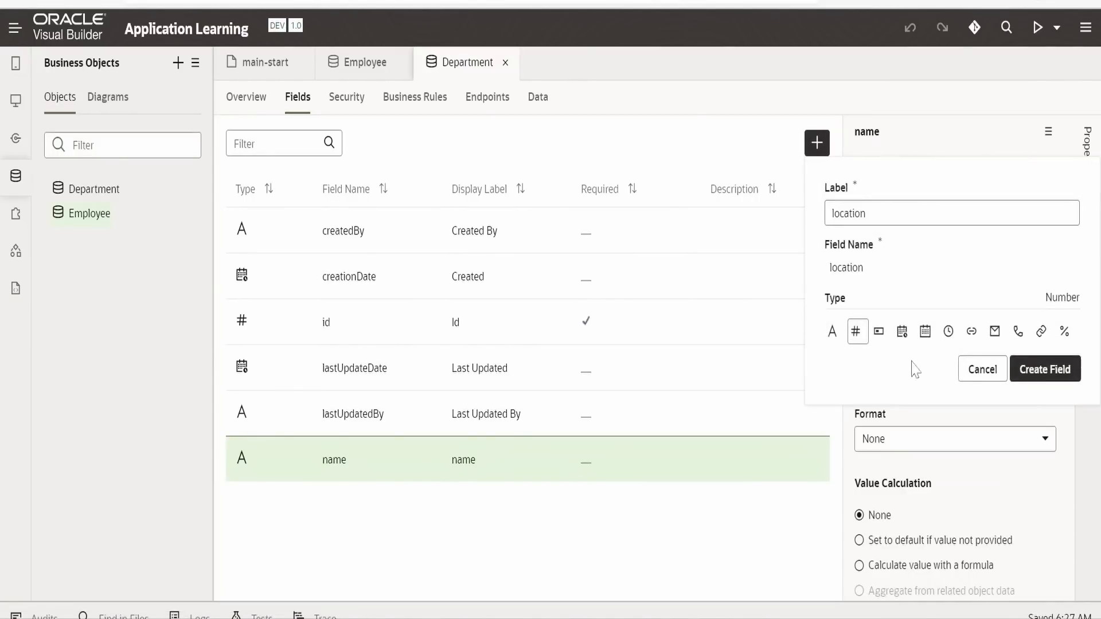
pyautogui.click(1027, 370)
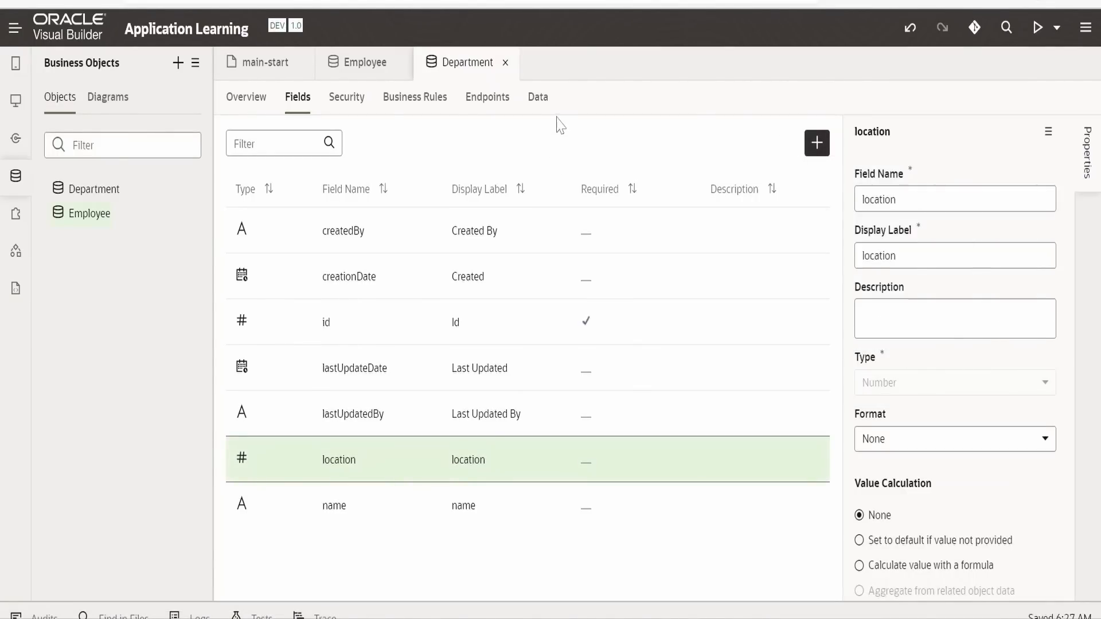
# - Import departments.csv from the 2_Business Object folder into the Department object's Development data, with row handling set to Replace
pyautogui.click(538, 101)
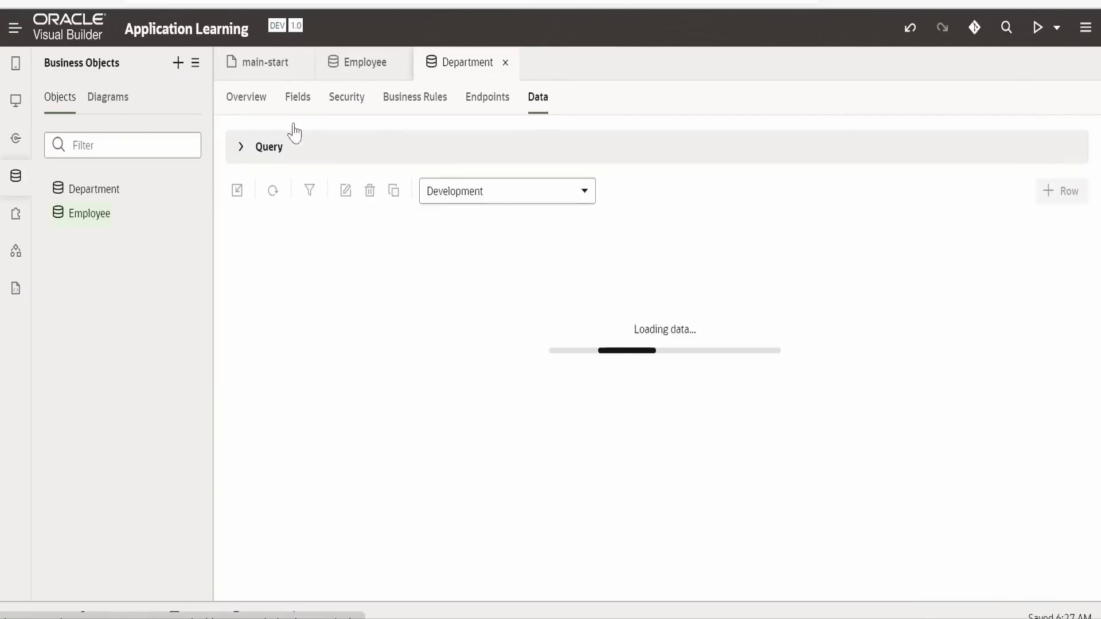
pyautogui.click(237, 191)
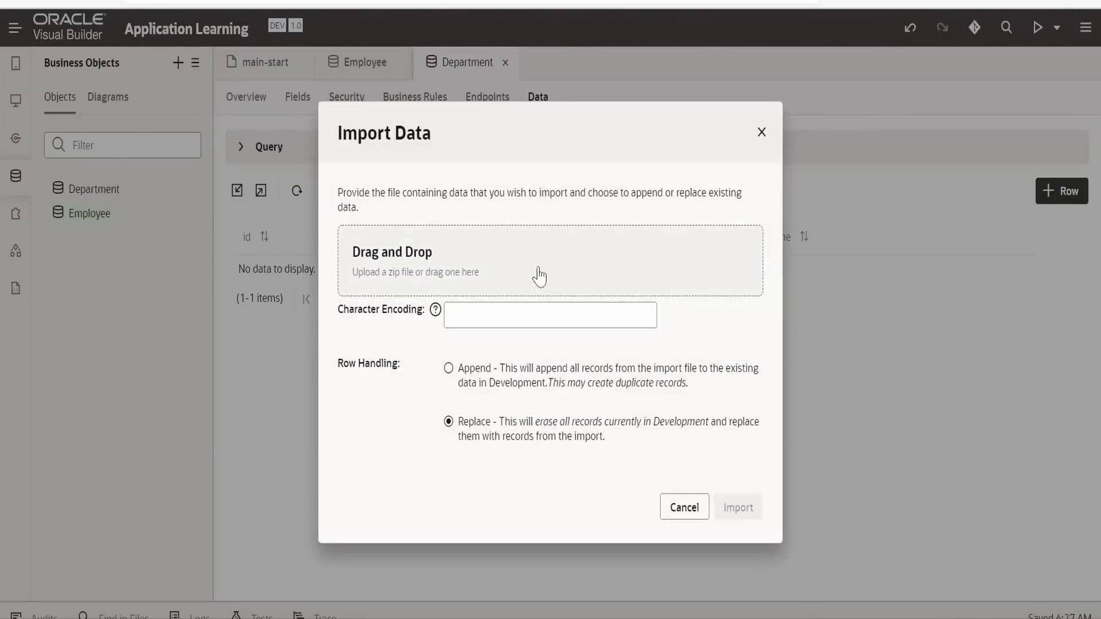
pyautogui.click(521, 279)
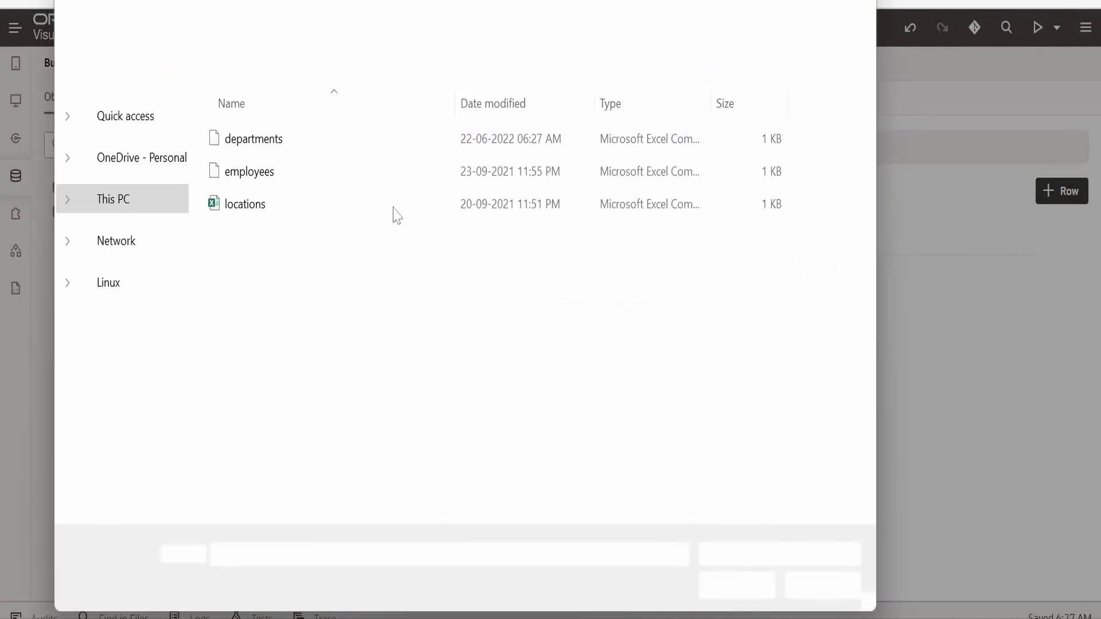
pyautogui.click(276, 152)
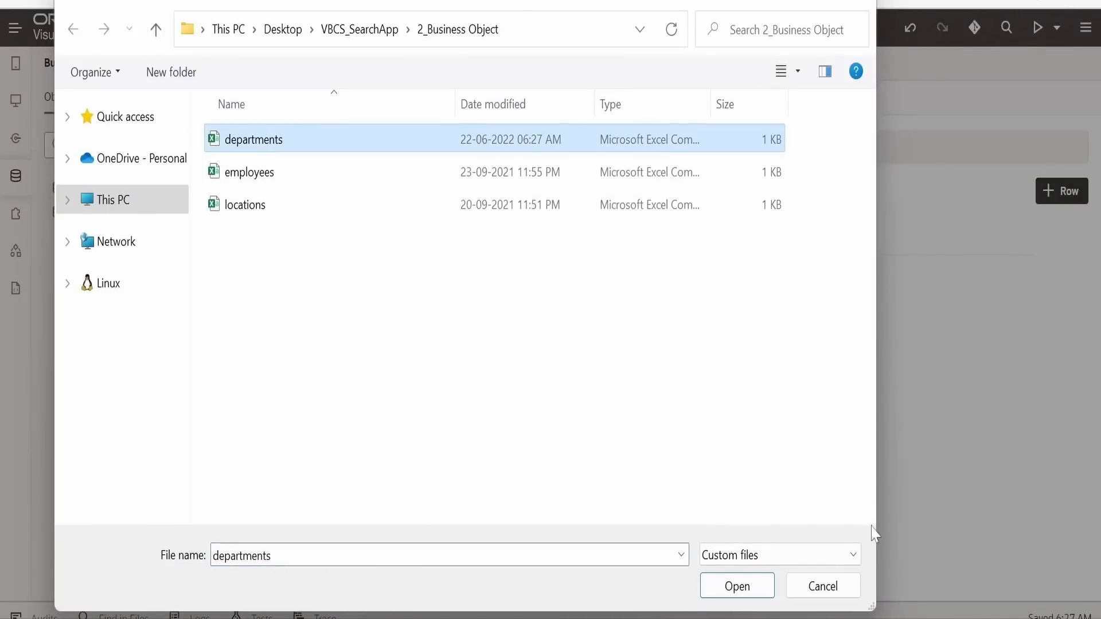
pyautogui.click(754, 585)
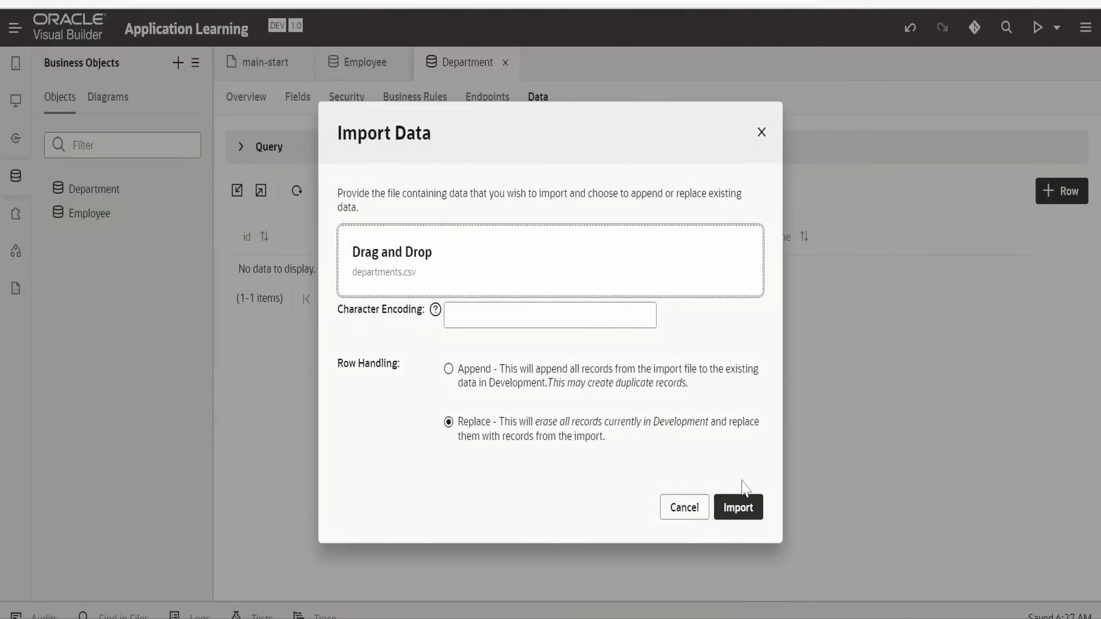
pyautogui.click(754, 512)
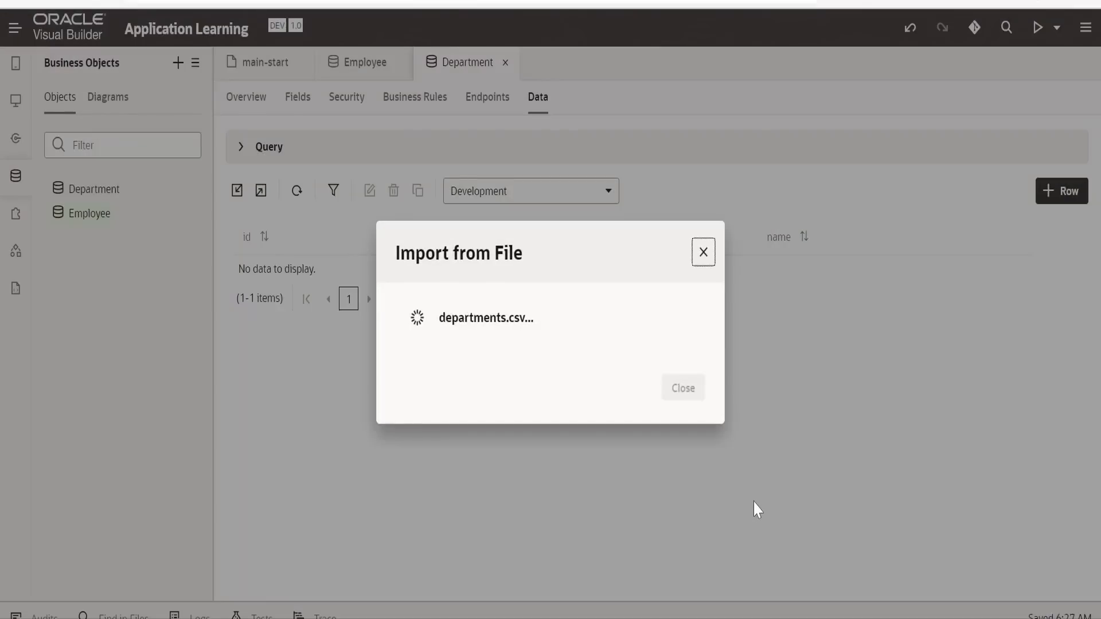
pyautogui.click(685, 494)
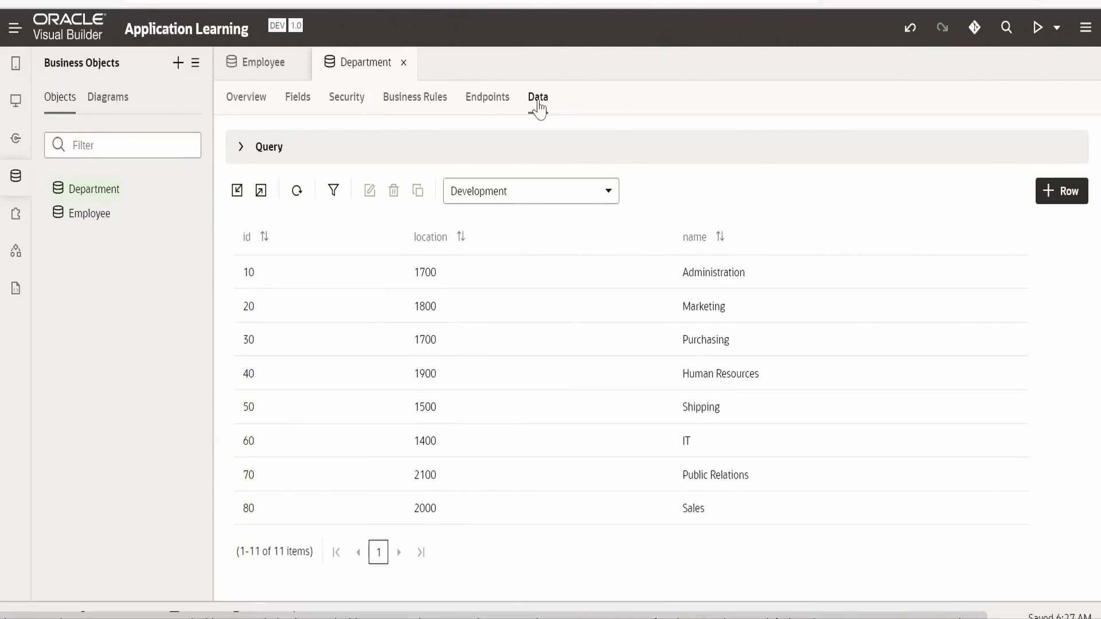
# - Open Department's overview and compare the department column of employees.csv with departments.csv in the text editor
pyautogui.click(258, 113)
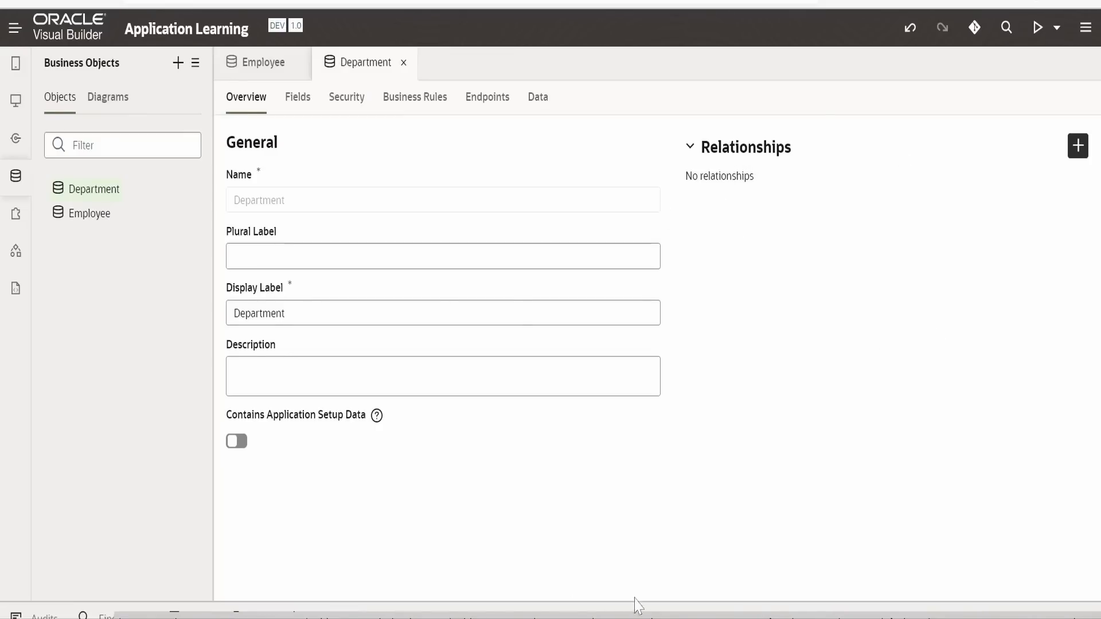
pyautogui.click(637, 618)
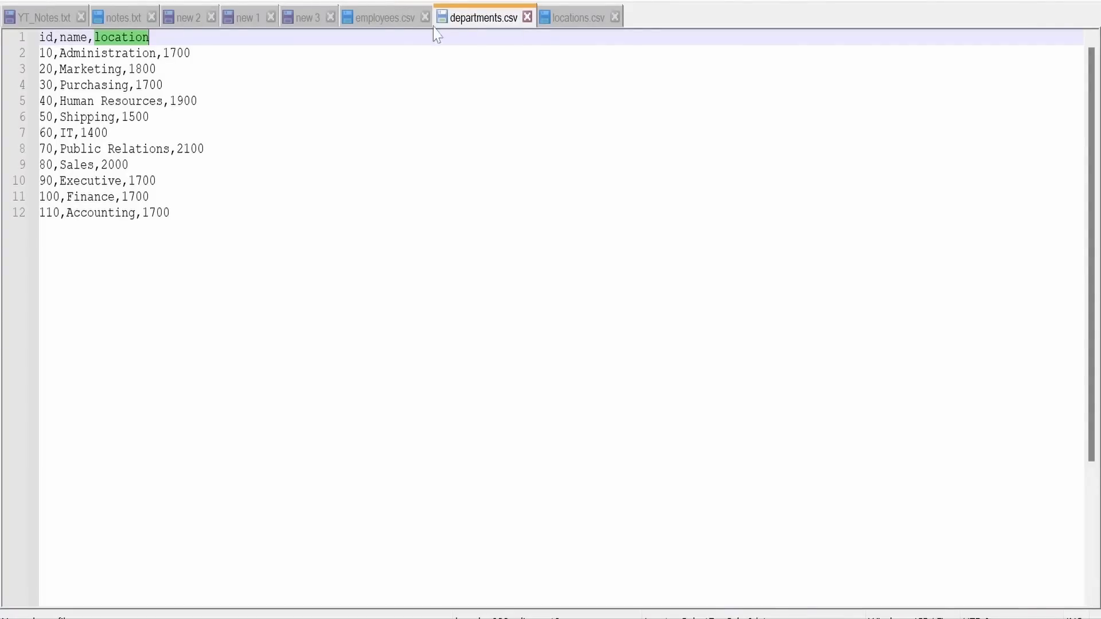
pyautogui.click(401, 24)
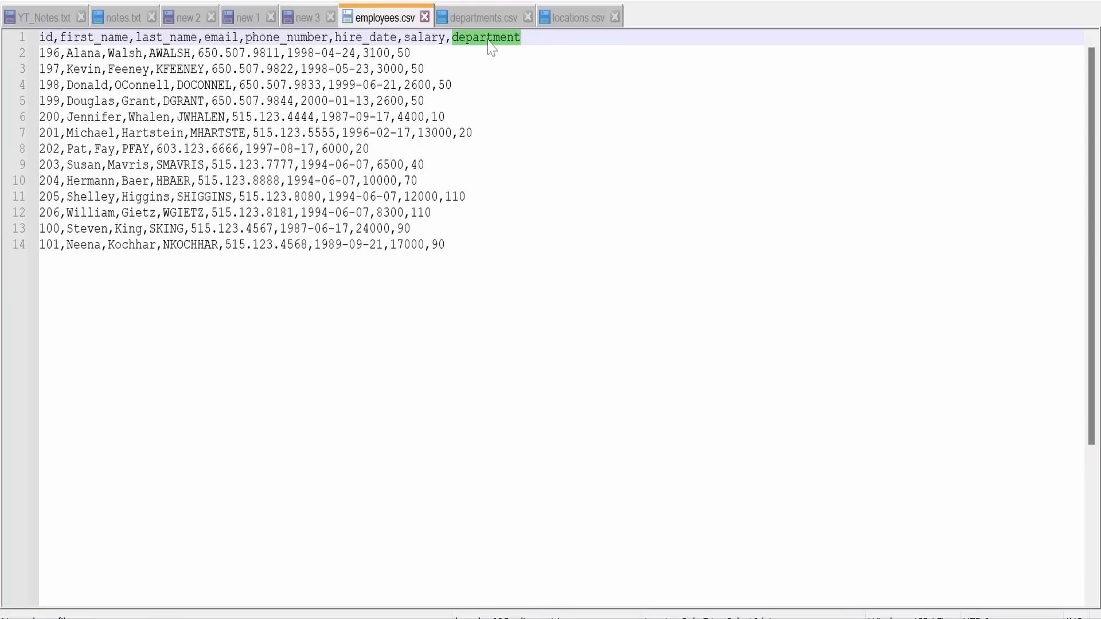
pyautogui.click(476, 22)
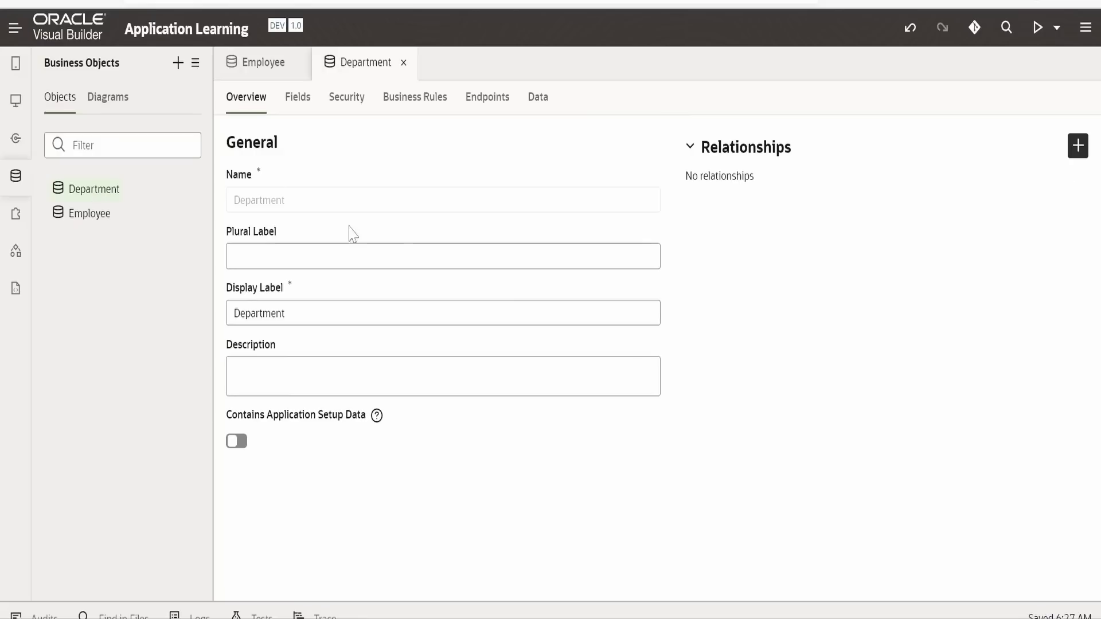
# - Start a relationship between Department and Employee with the cardinality set to One on the Department side and Many on the Employee side
pyautogui.click(1076, 150)
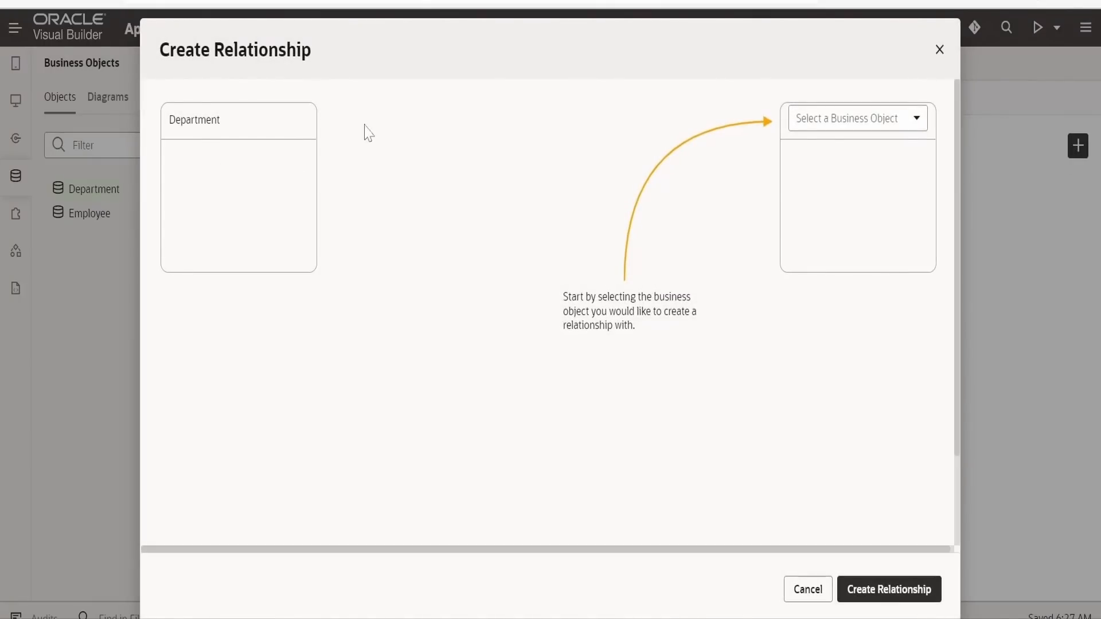
pyautogui.click(858, 119)
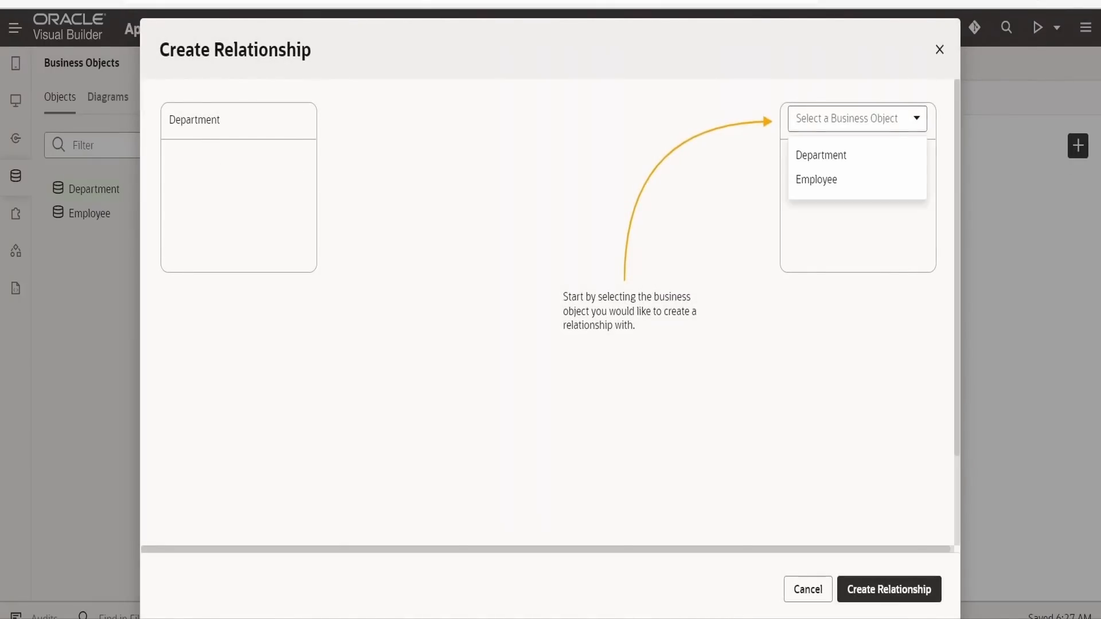
pyautogui.click(838, 183)
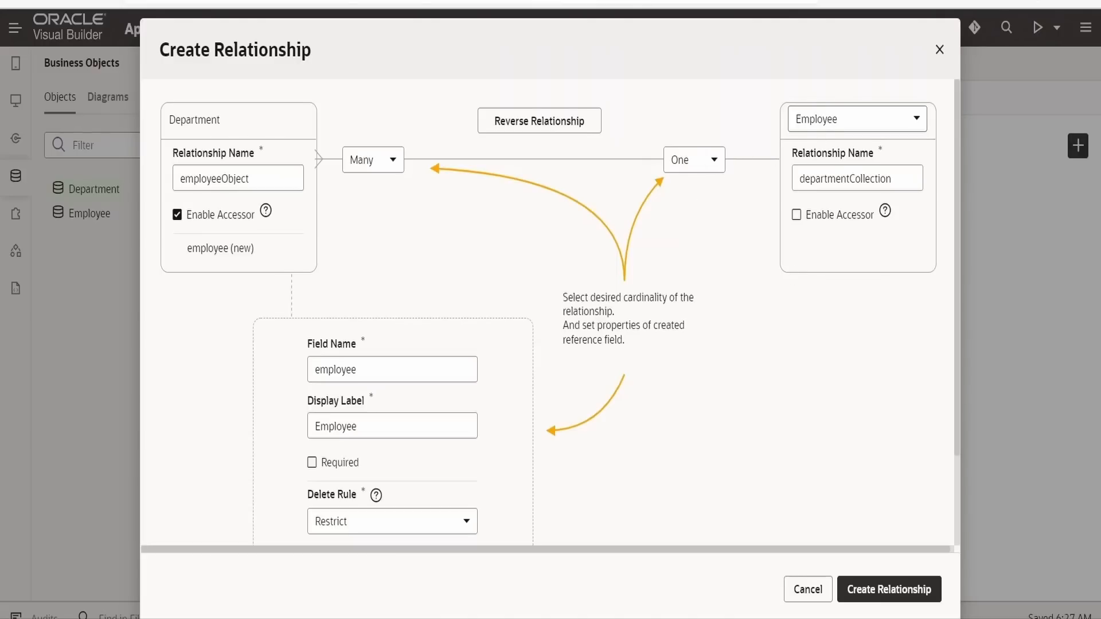
pyautogui.click(394, 161)
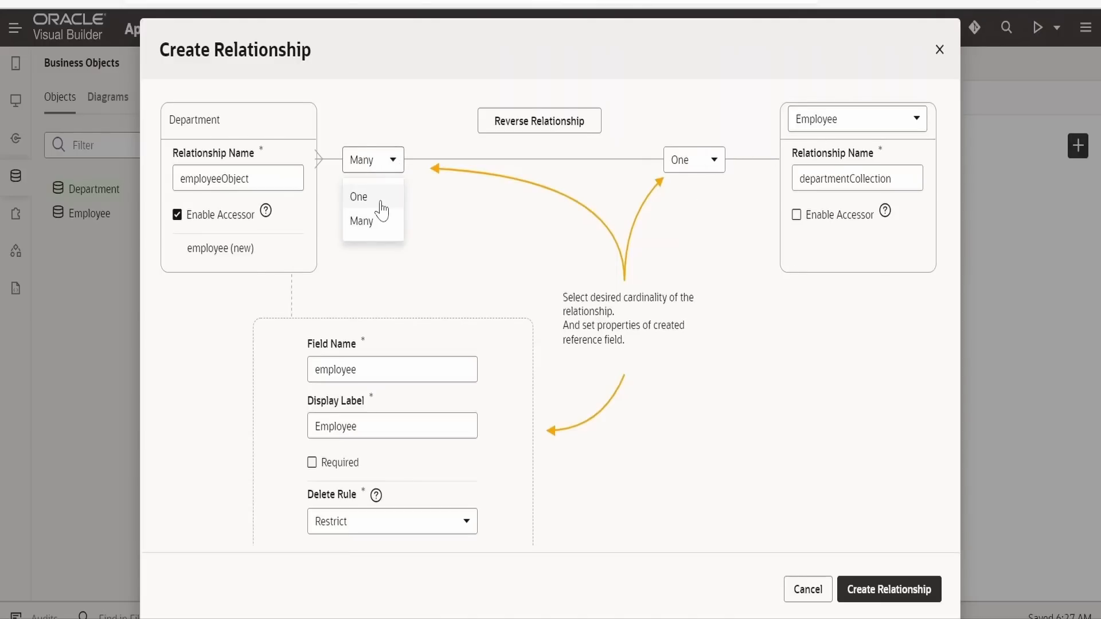
pyautogui.click(543, 137)
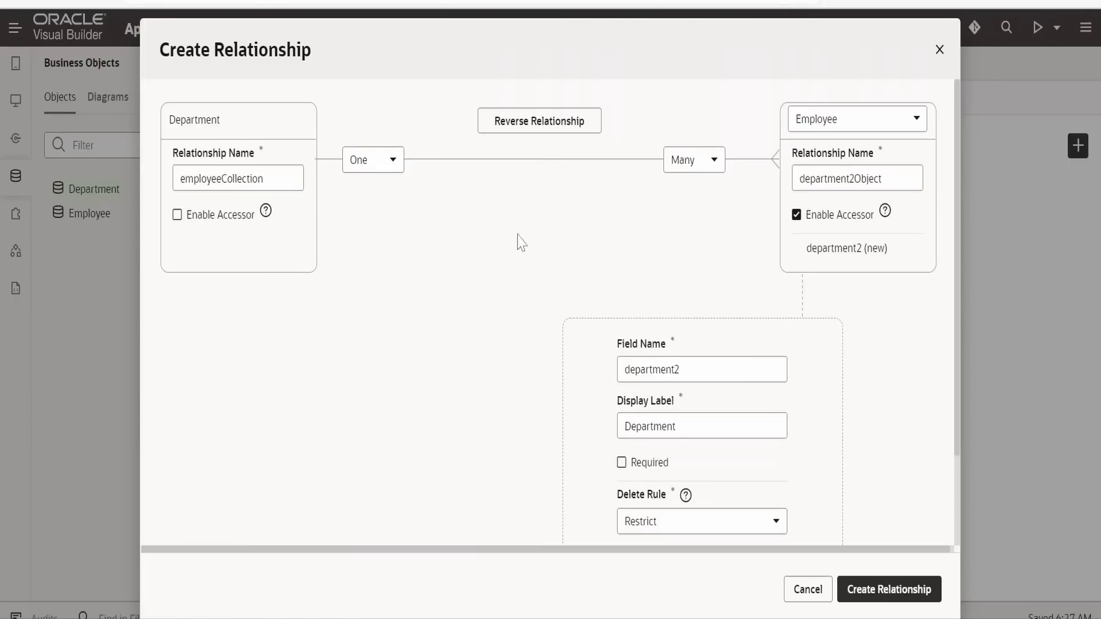
# - Set the reference field's name to departmentRelation and its display label to DepartmentRelation, and create the relationship
pyautogui.scroll(-2, 442, 293)
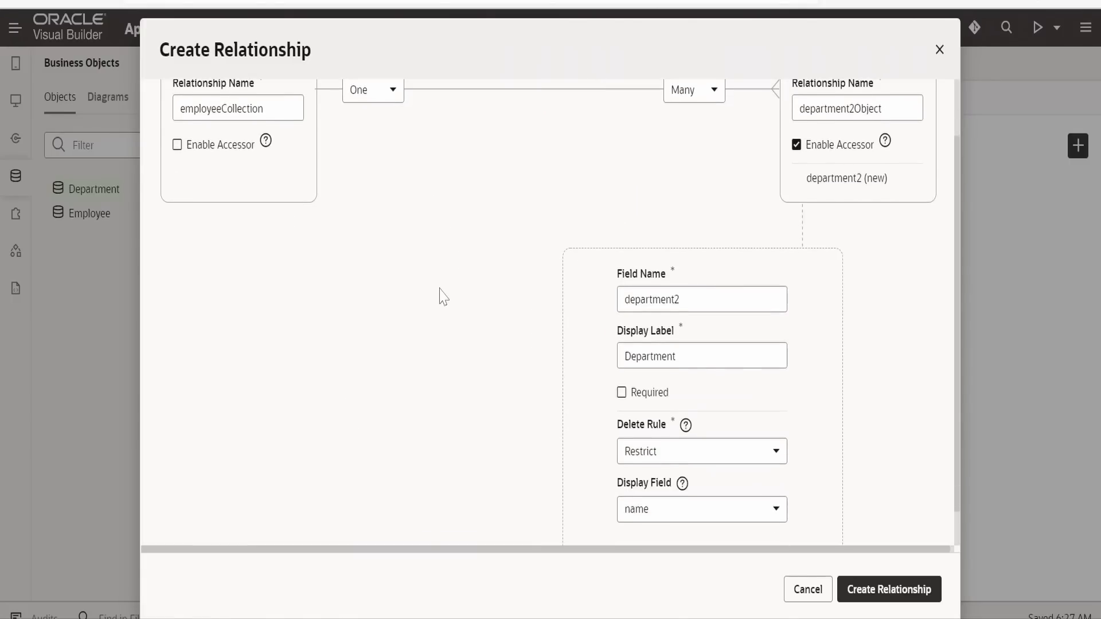
pyautogui.scroll(2, 444, 297)
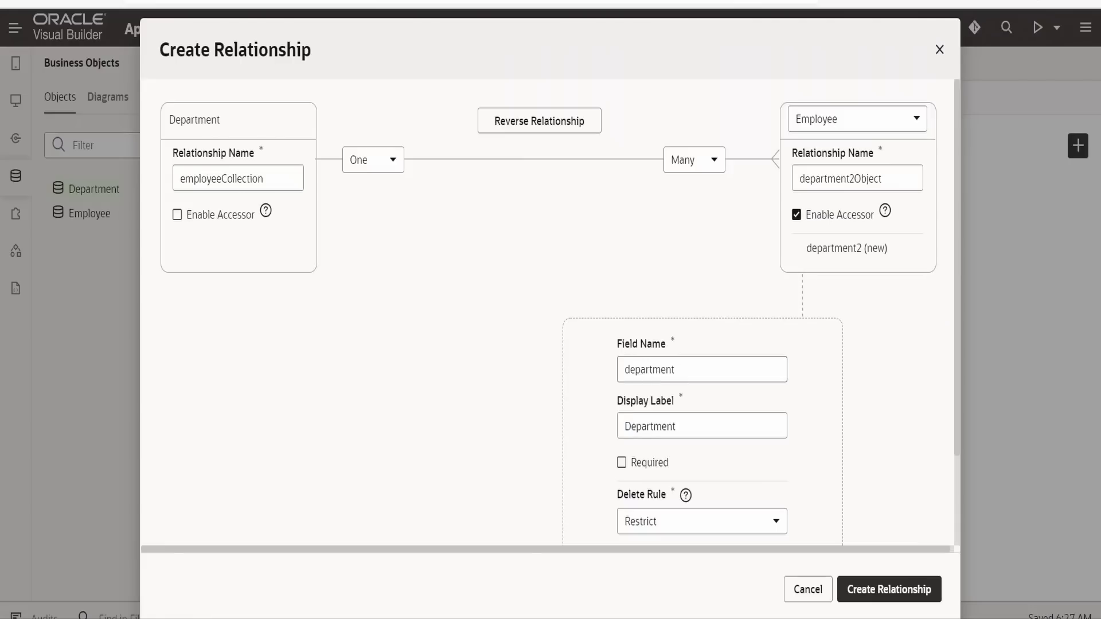
pyautogui.write('Relation')
pyautogui.click(687, 430)
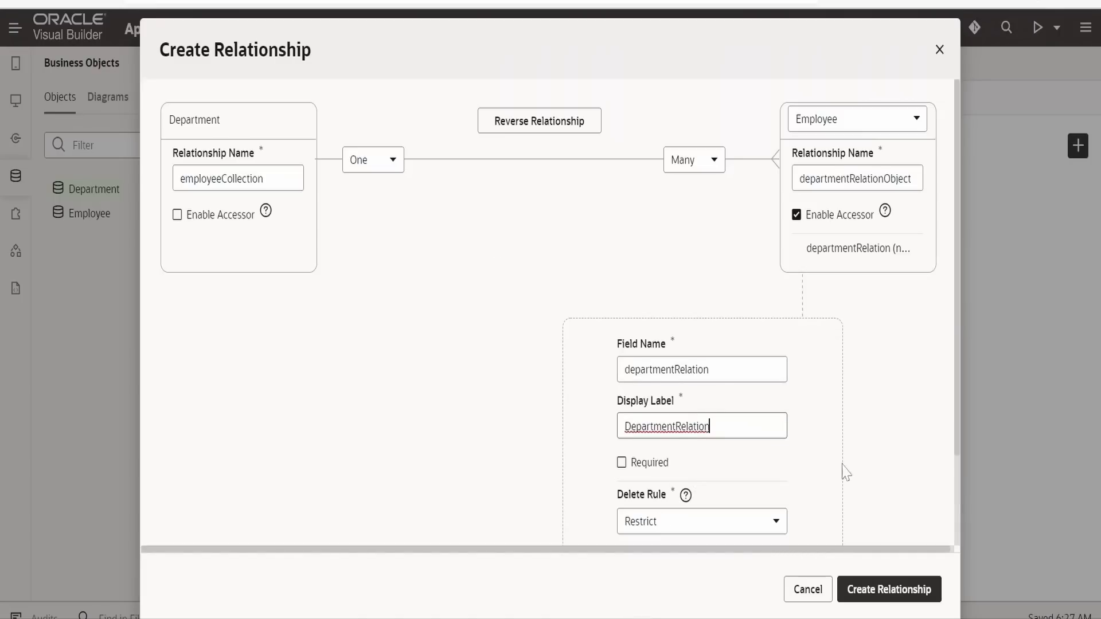
pyautogui.click(881, 592)
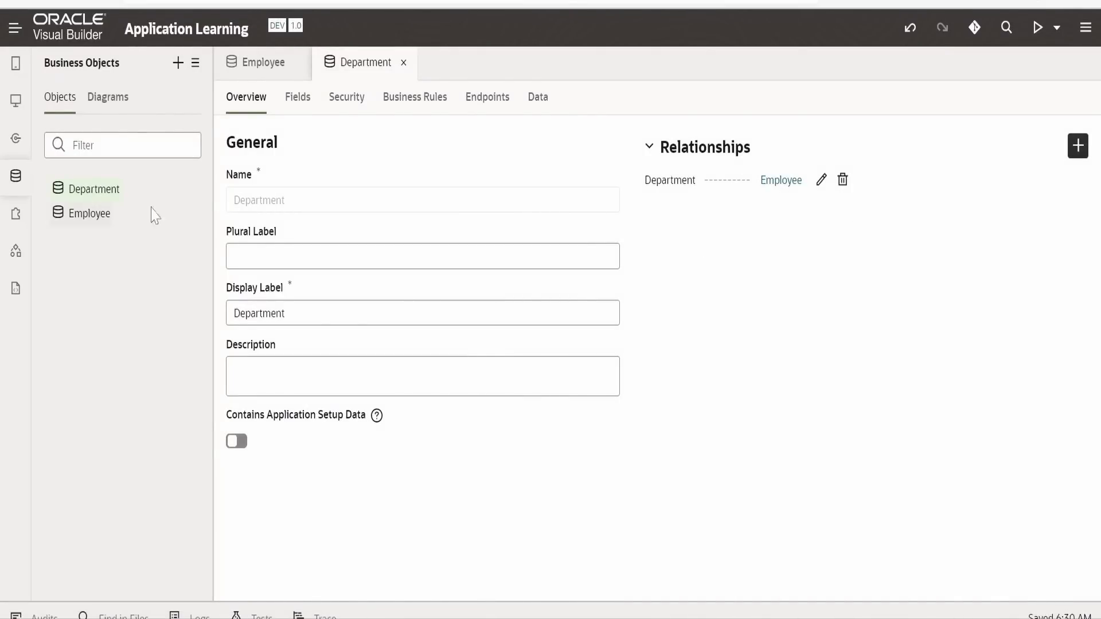
# - Check the relationships listed in the Employee object's overview
pyautogui.click(89, 217)
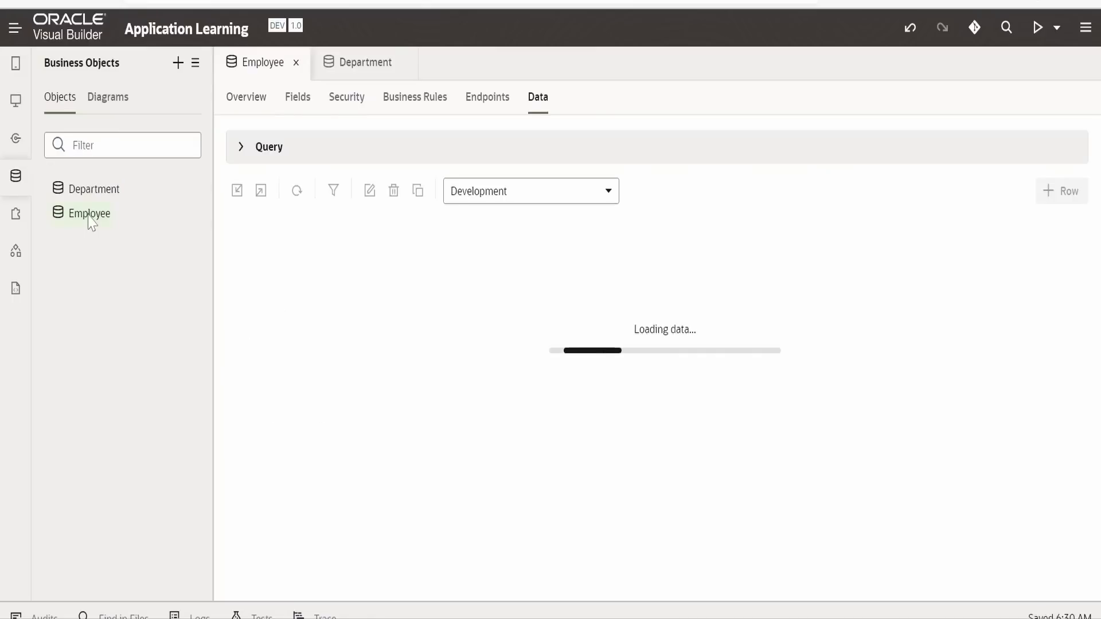
pyautogui.click(248, 108)
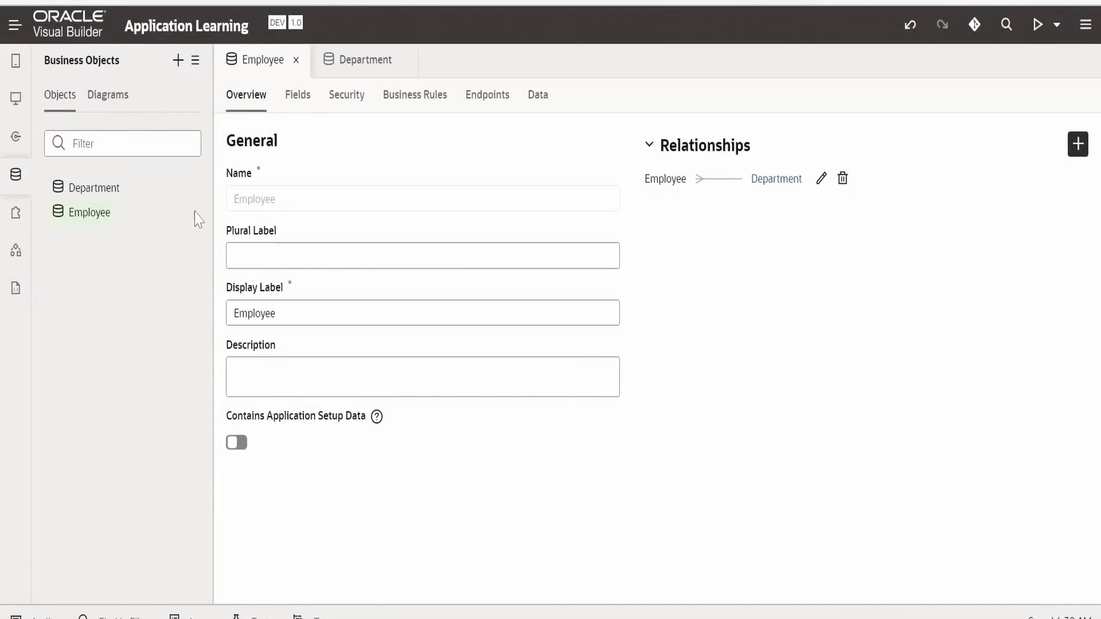
# - Create a business object diagram named EmployeeBODiagram
pyautogui.click(115, 102)
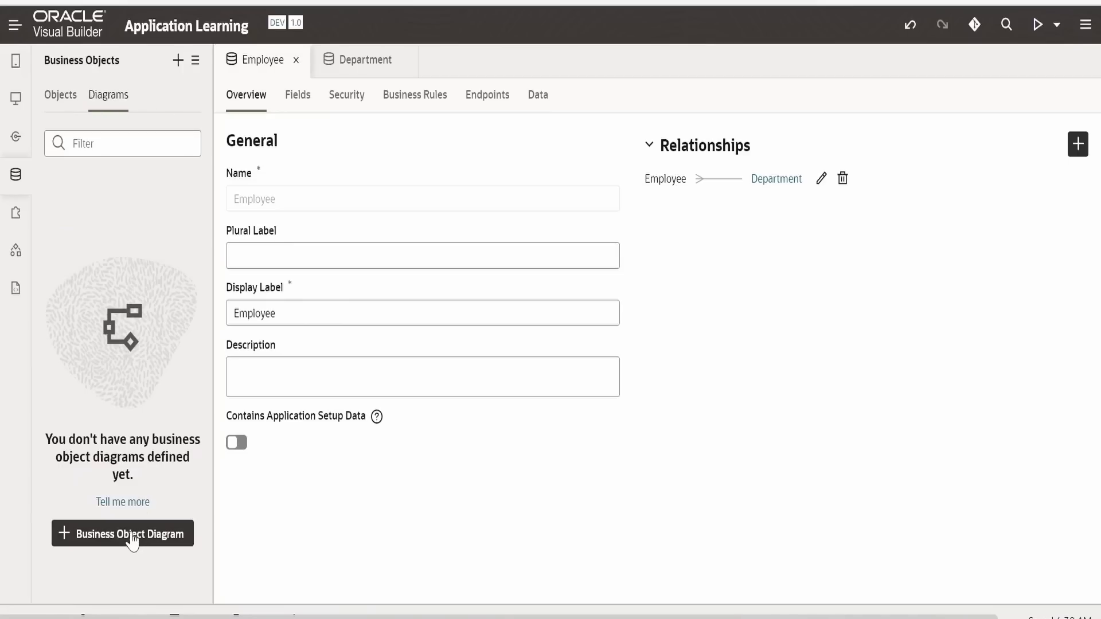
pyautogui.click(136, 535)
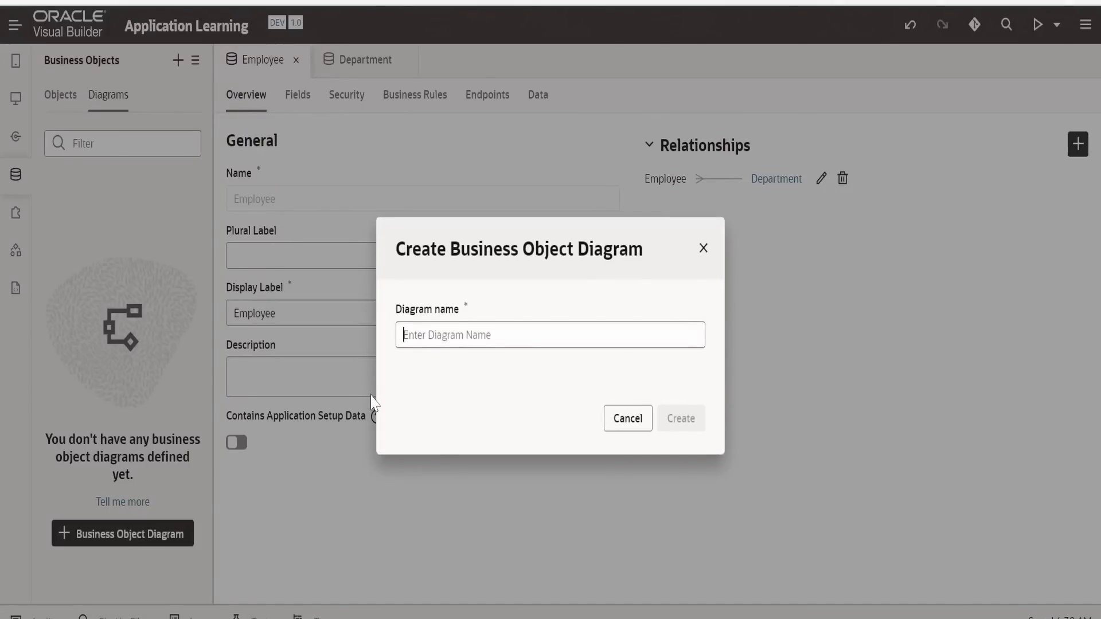
pyautogui.write('E')
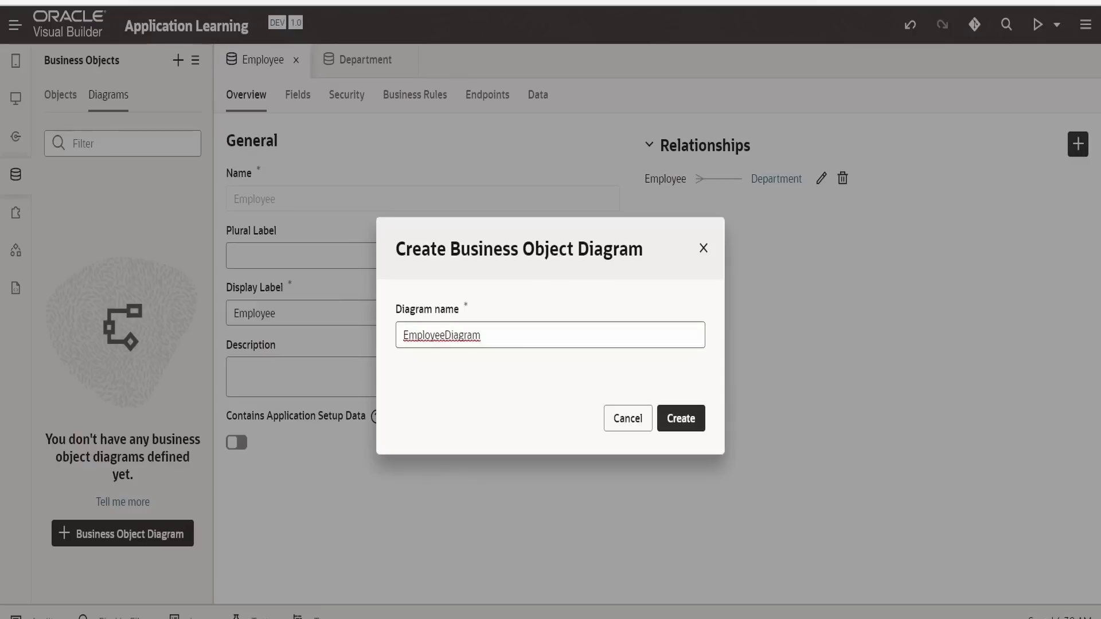
pyautogui.write('BO')
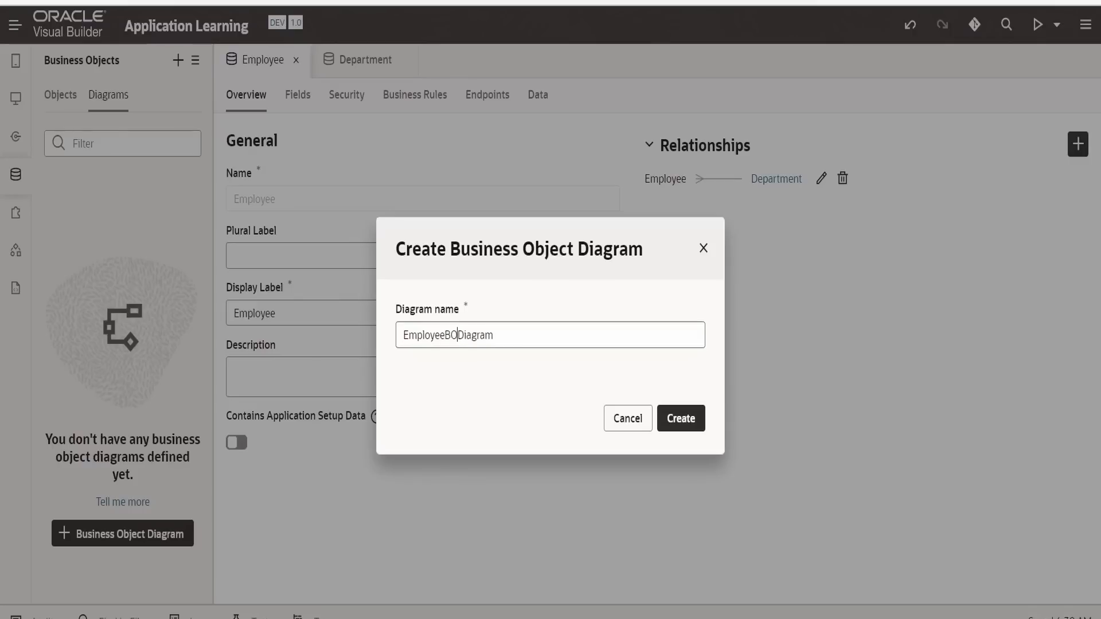
pyautogui.click(692, 424)
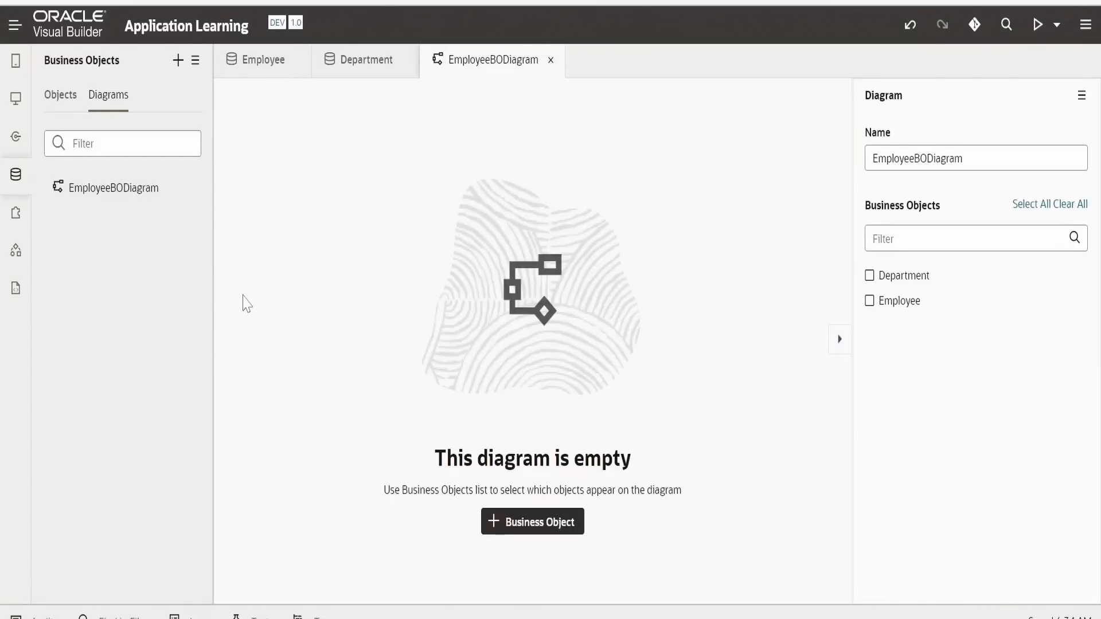
# - Show the Department and Employee business objects on the diagram
pyautogui.click(869, 276)
pyautogui.click(870, 301)
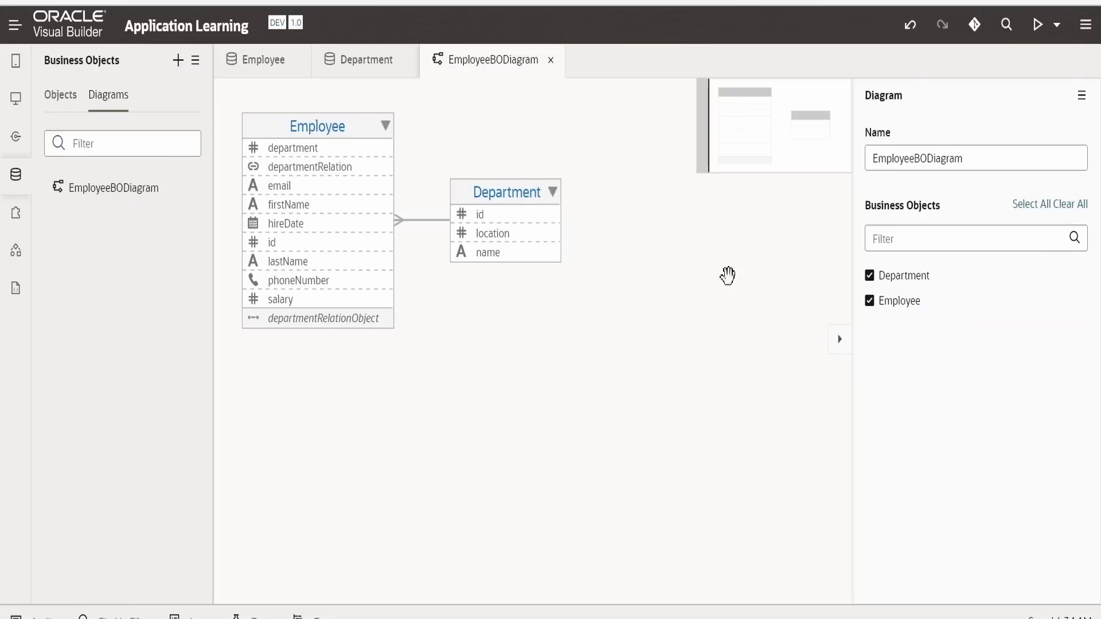
pyautogui.rightClick(629, 283)
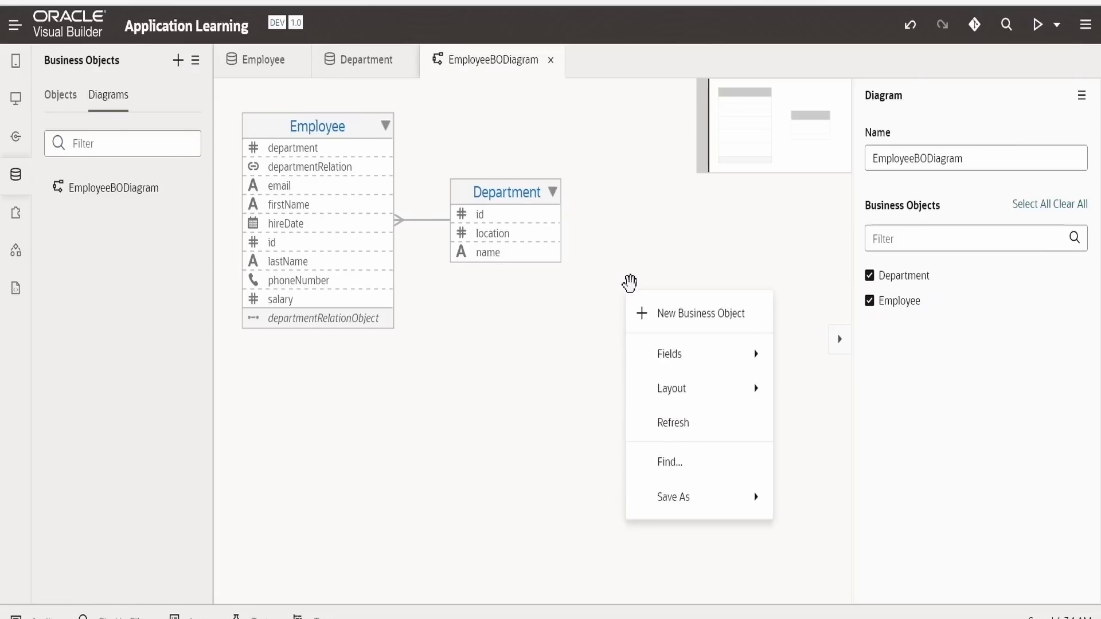
pyautogui.click(462, 395)
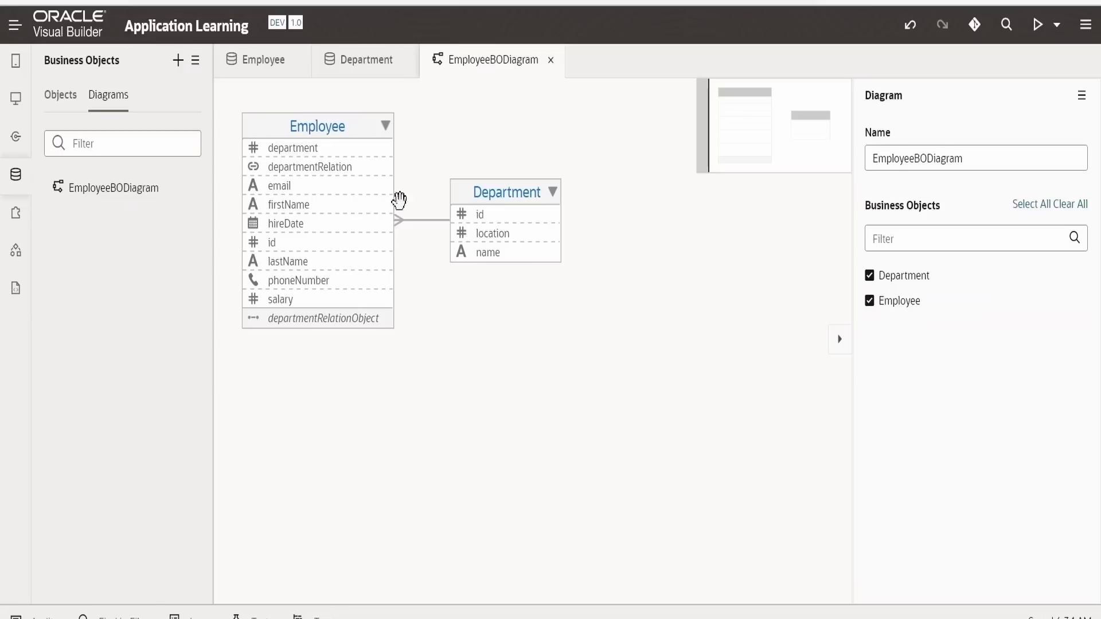
# - Start a new business object from the diagram and compare the location column of departments.csv with the ids in locations.csv
pyautogui.rightClick(622, 263)
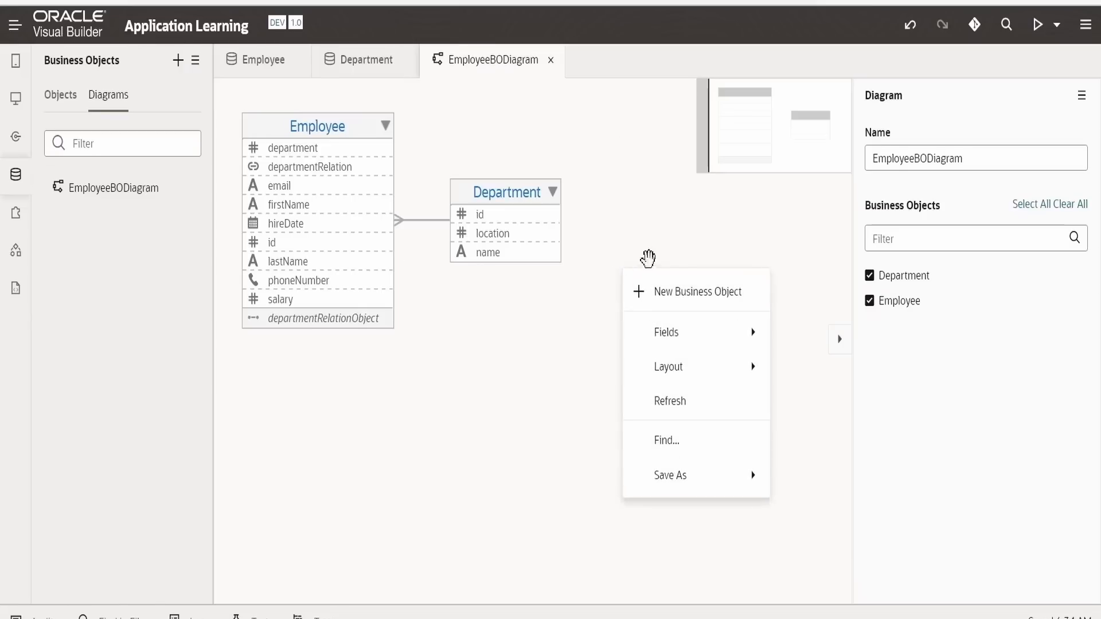
pyautogui.click(666, 291)
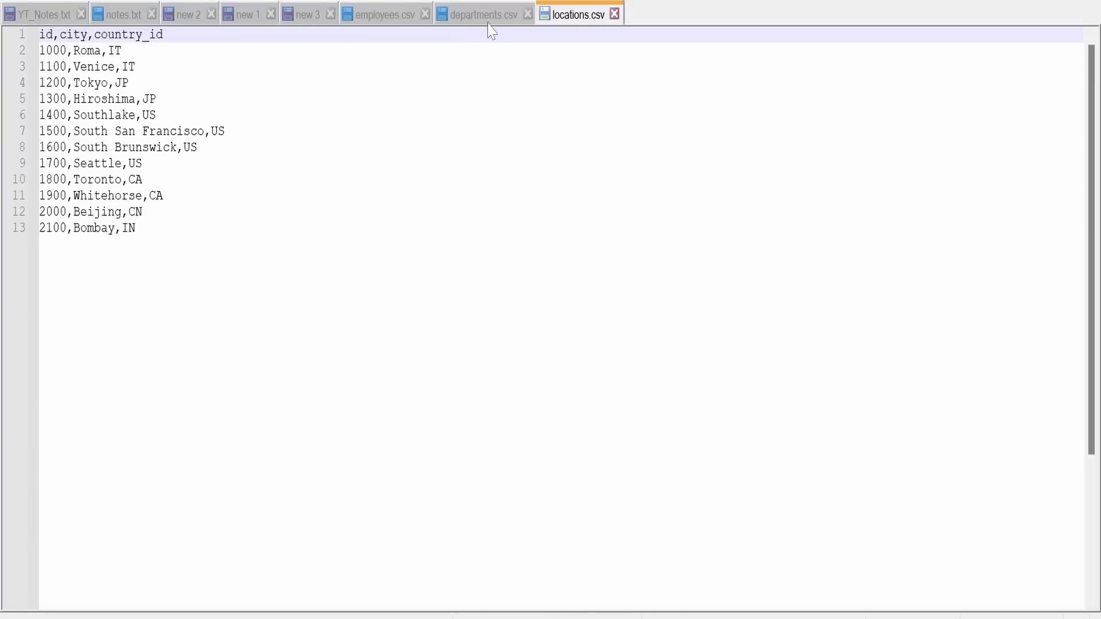
pyautogui.click(483, 19)
pyautogui.moveTo(156, 50); pyautogui.dragTo(190, 51)
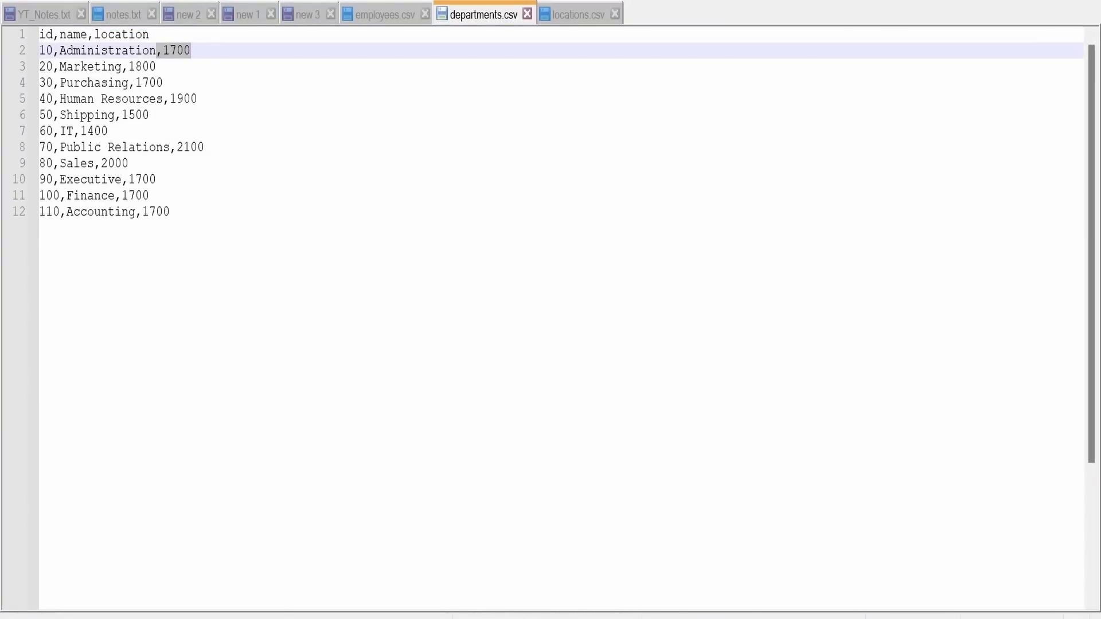
pyautogui.doubleClick(122, 35)
pyautogui.click(577, 17)
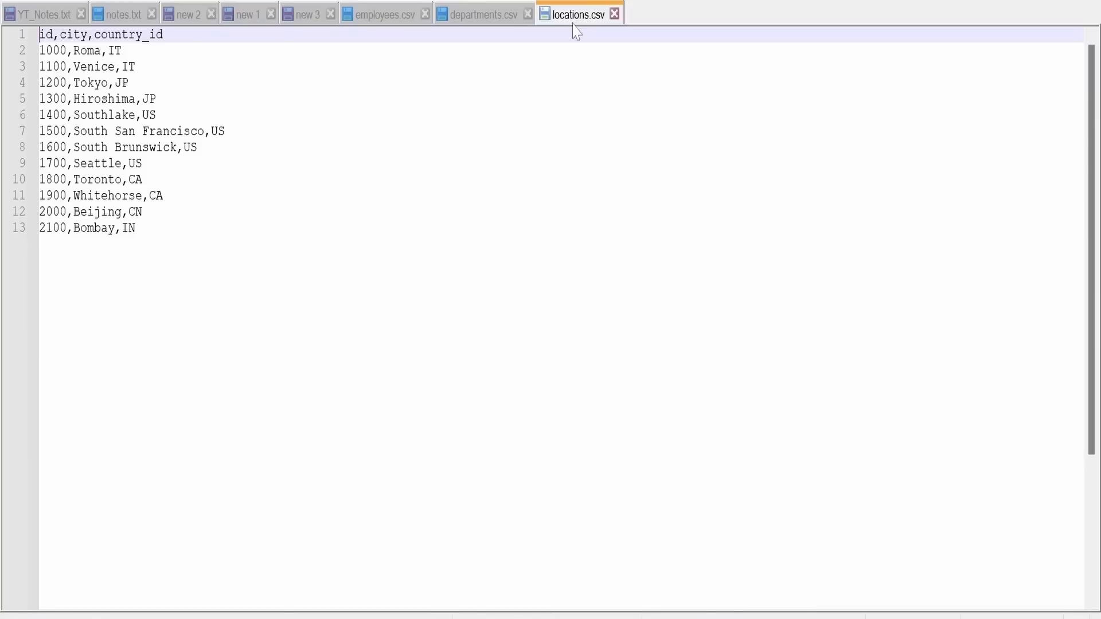
pyautogui.moveTo(67, 50); pyautogui.dragTo(39, 51)
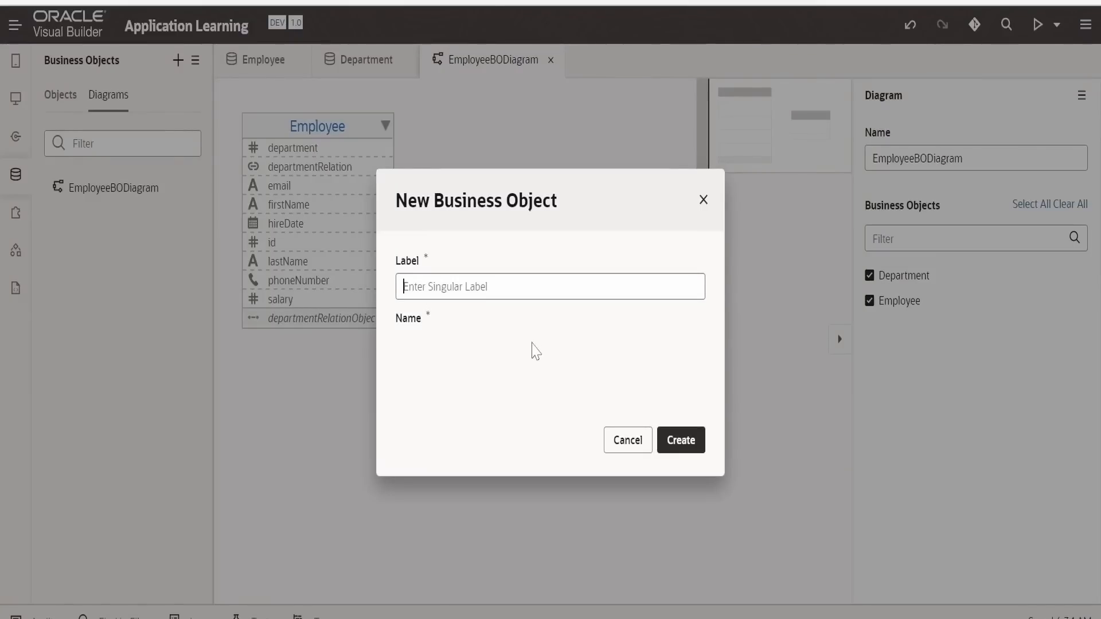
# - Create the new business object with the label Location and check it in the list of objects
pyautogui.write('Location')
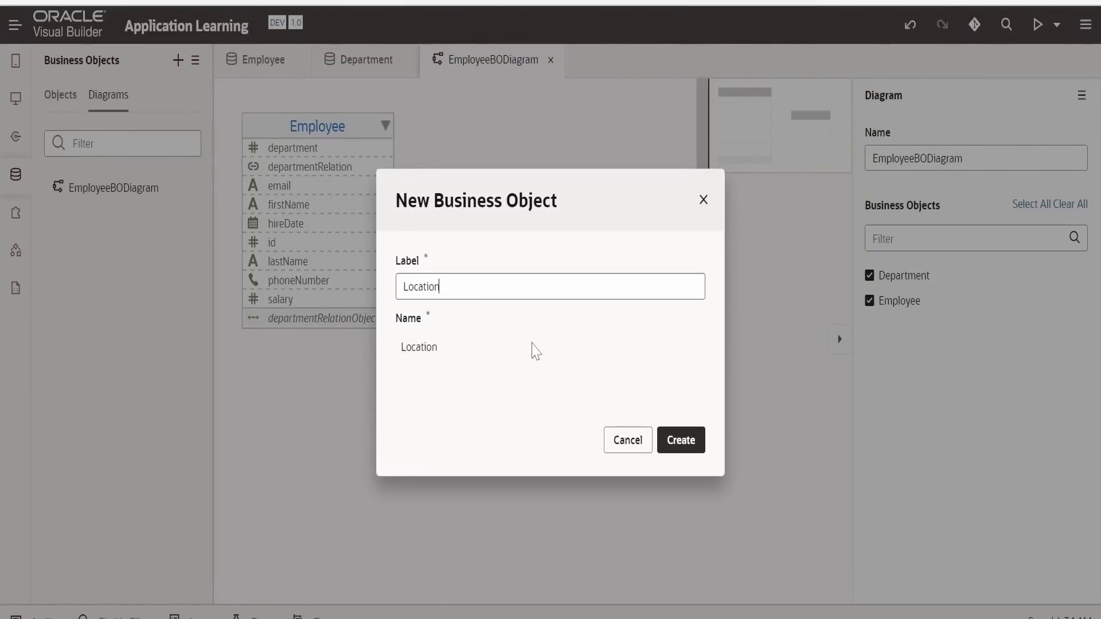
pyautogui.click(676, 442)
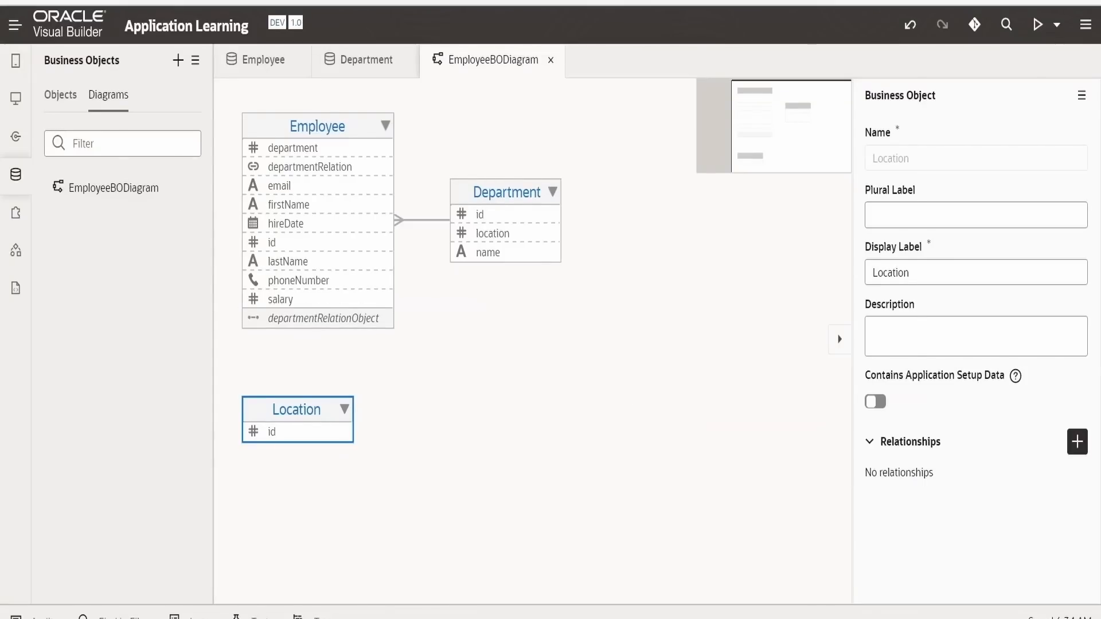
pyautogui.click(64, 104)
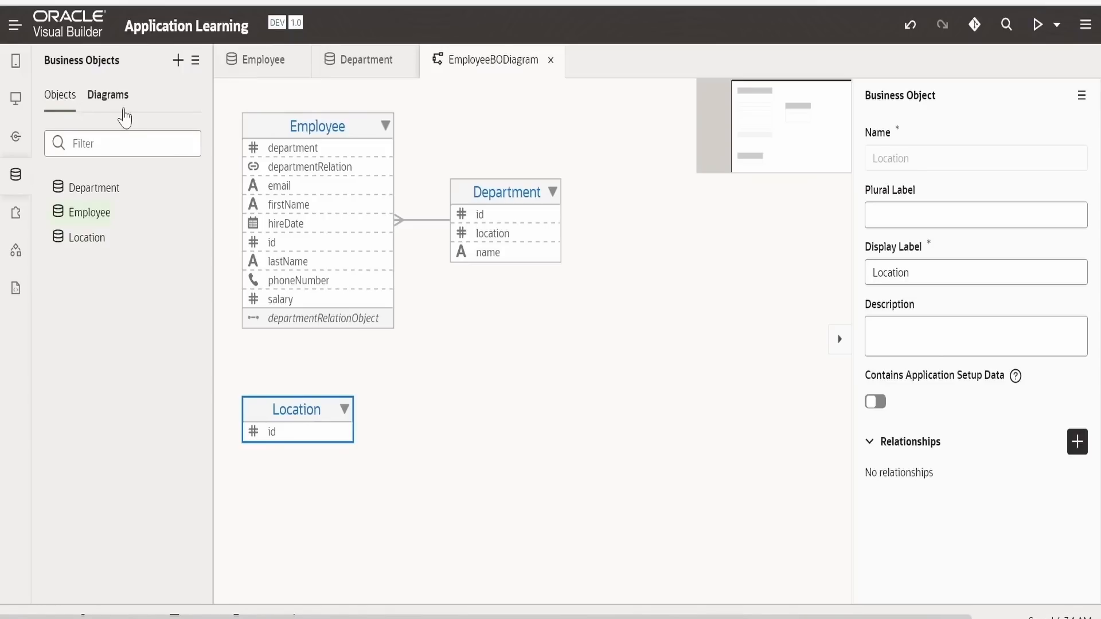
# - Add a String field labelled city to the Location object, copying the name from locations.csv, and retry the synchronization with the server
pyautogui.rightClick(304, 429)
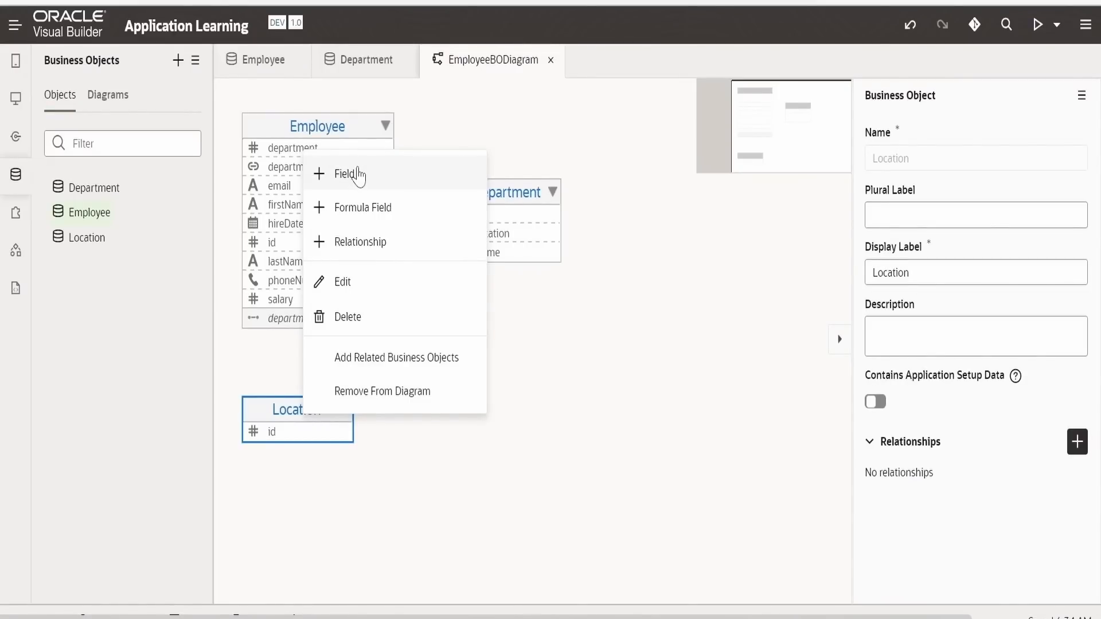
pyautogui.click(358, 174)
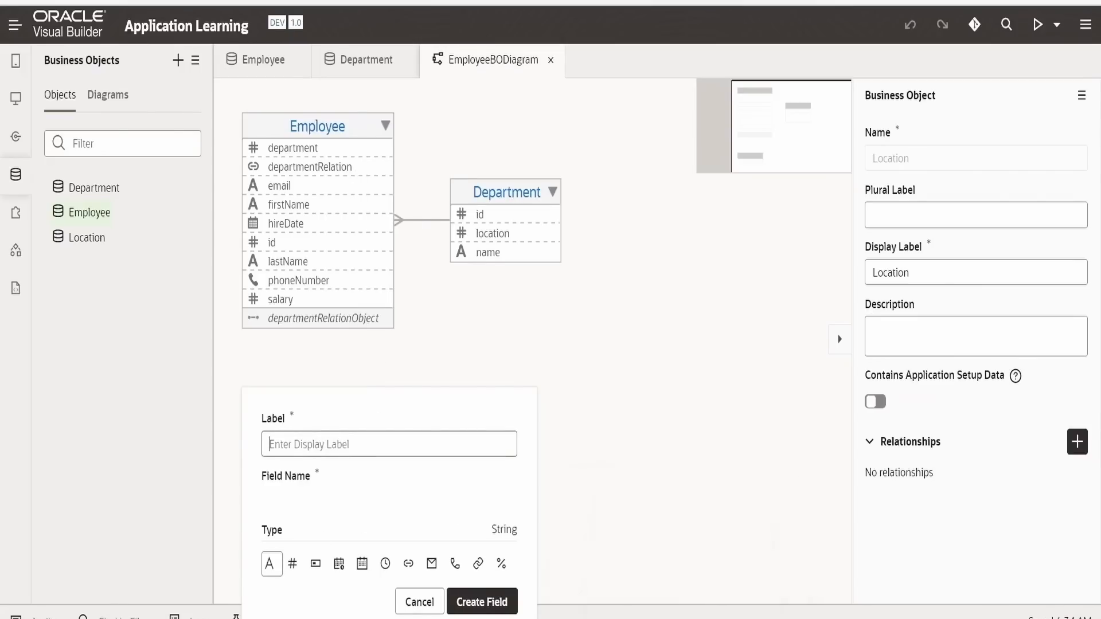
pyautogui.click(665, 618)
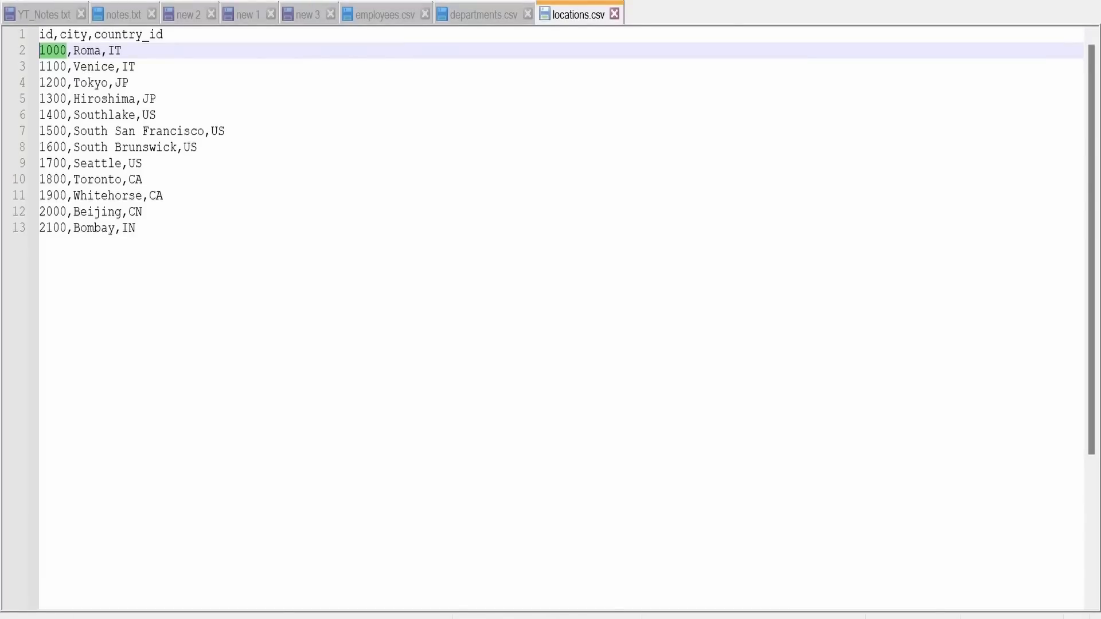
pyautogui.doubleClick(77, 36)
pyautogui.hotkey('ctrl', 'c')
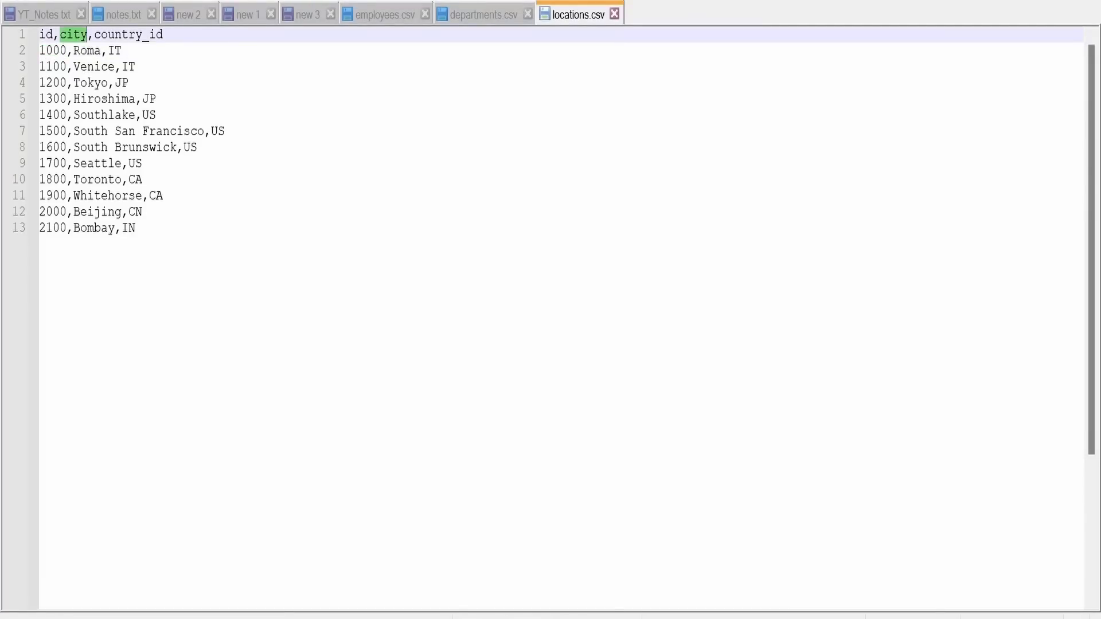
pyautogui.hotkey('alt', 'Tab')
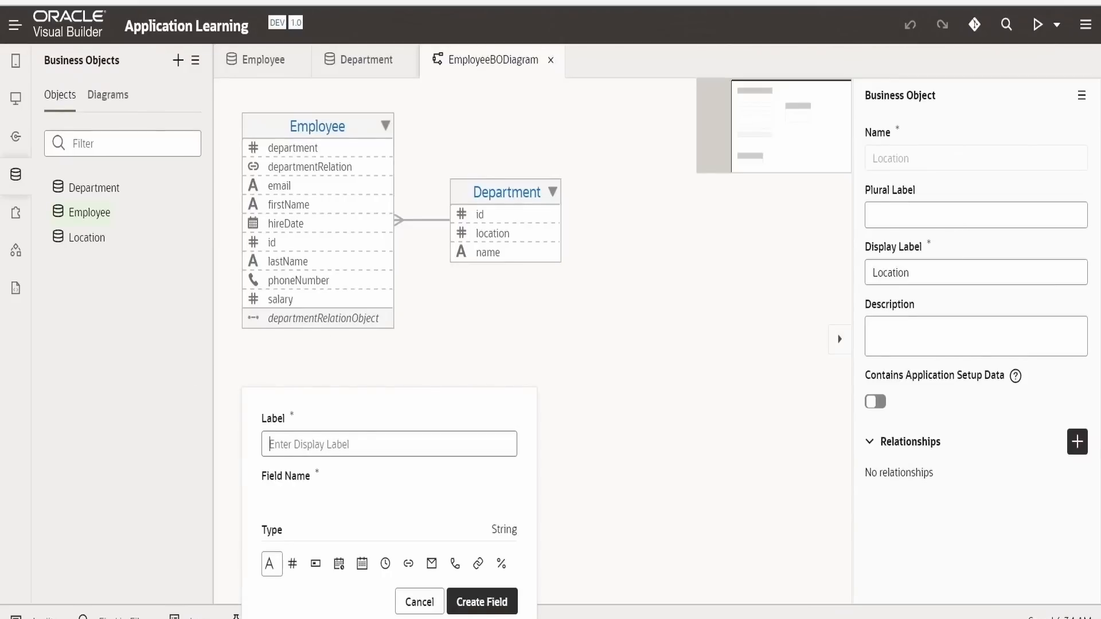
pyautogui.hotkey('ctrl', 'v')
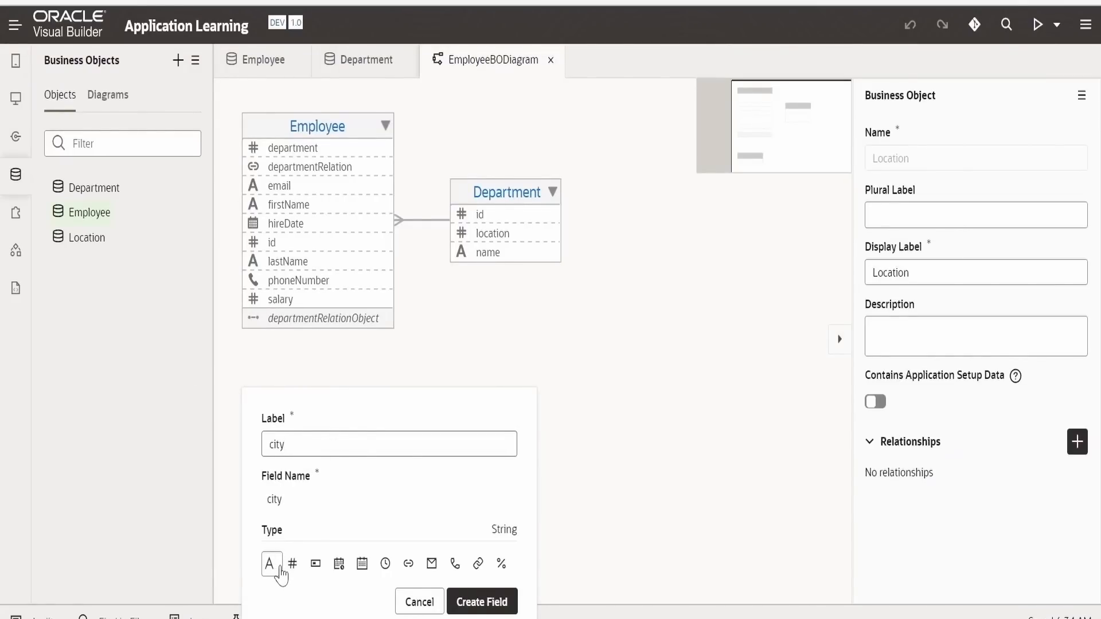
pyautogui.click(479, 601)
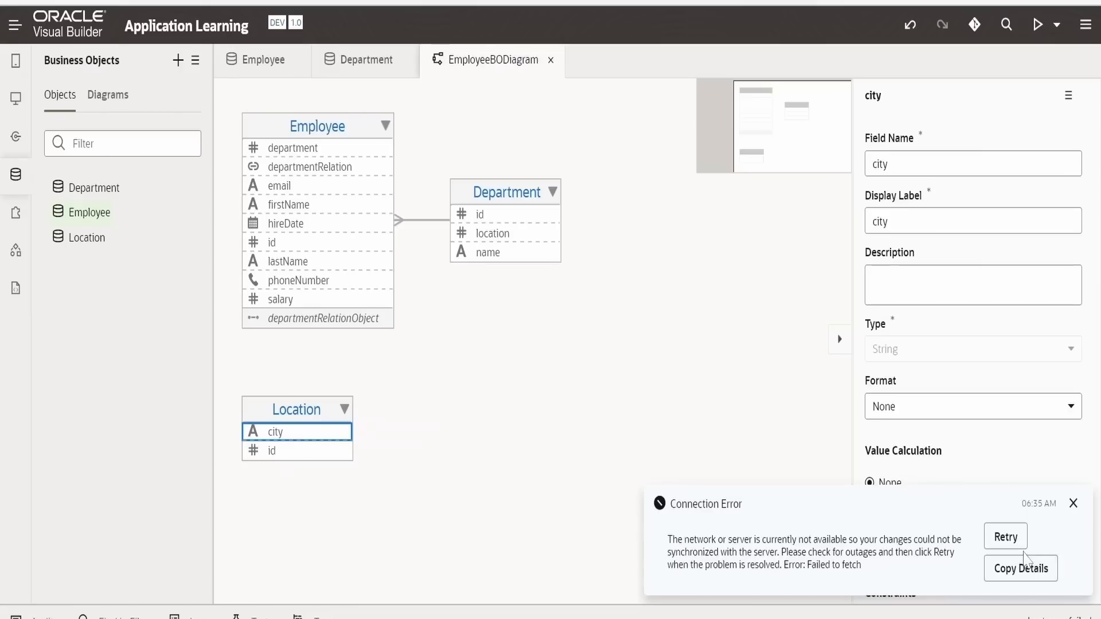
pyautogui.click(1004, 538)
pyautogui.click(665, 415)
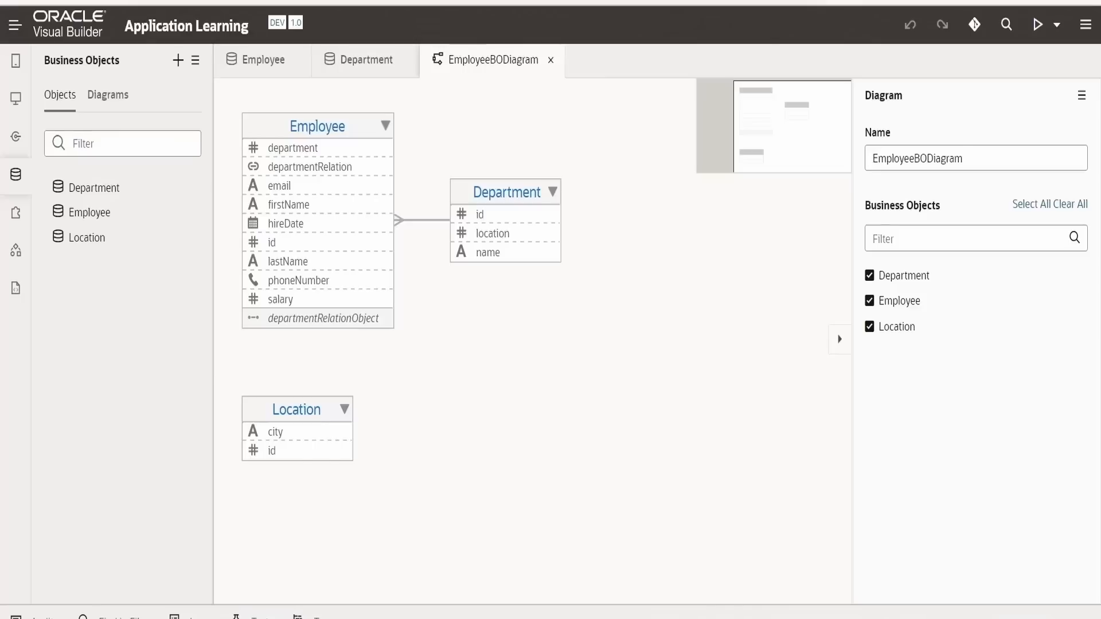
# - Add a String field labelled country_id to the Location object, checking the column name against locations.csv
pyautogui.rightClick(309, 452)
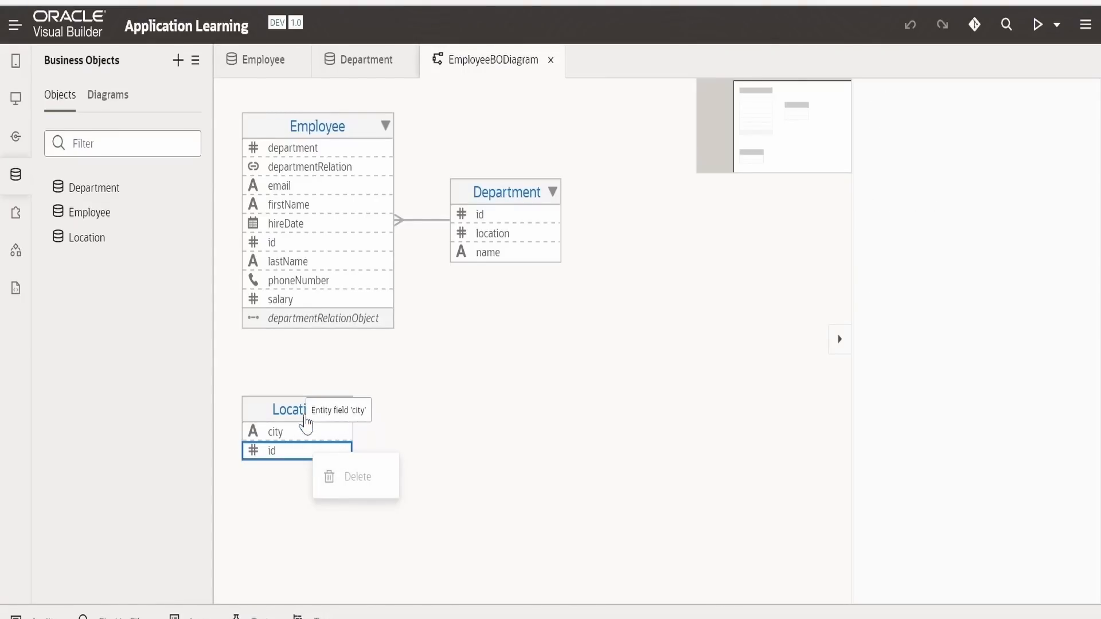
pyautogui.click(299, 418)
pyautogui.rightClick(299, 418)
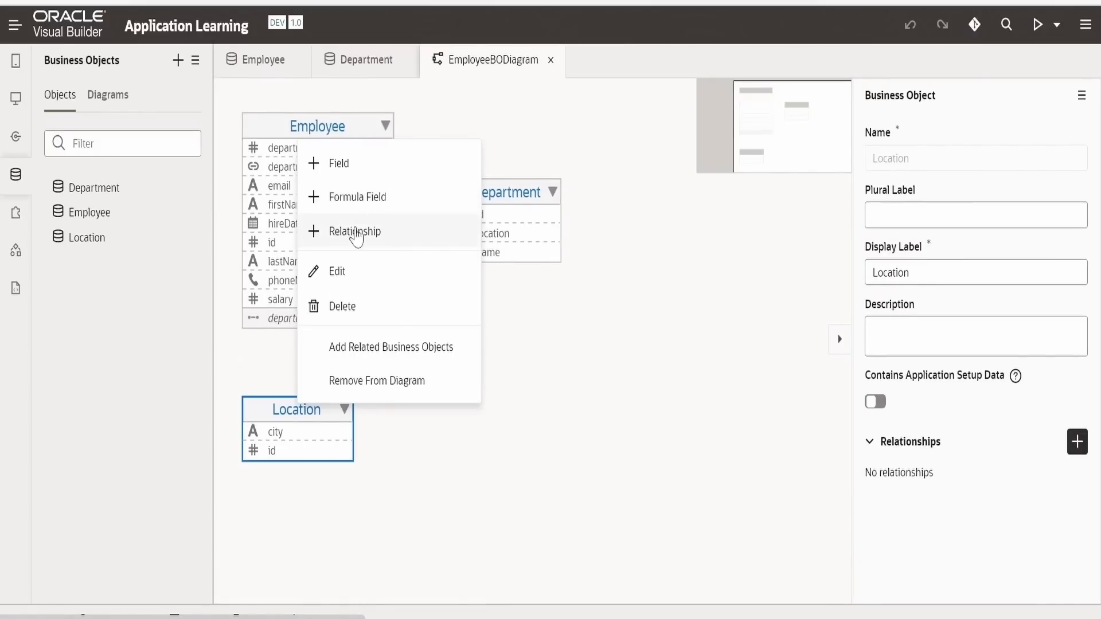
pyautogui.click(358, 172)
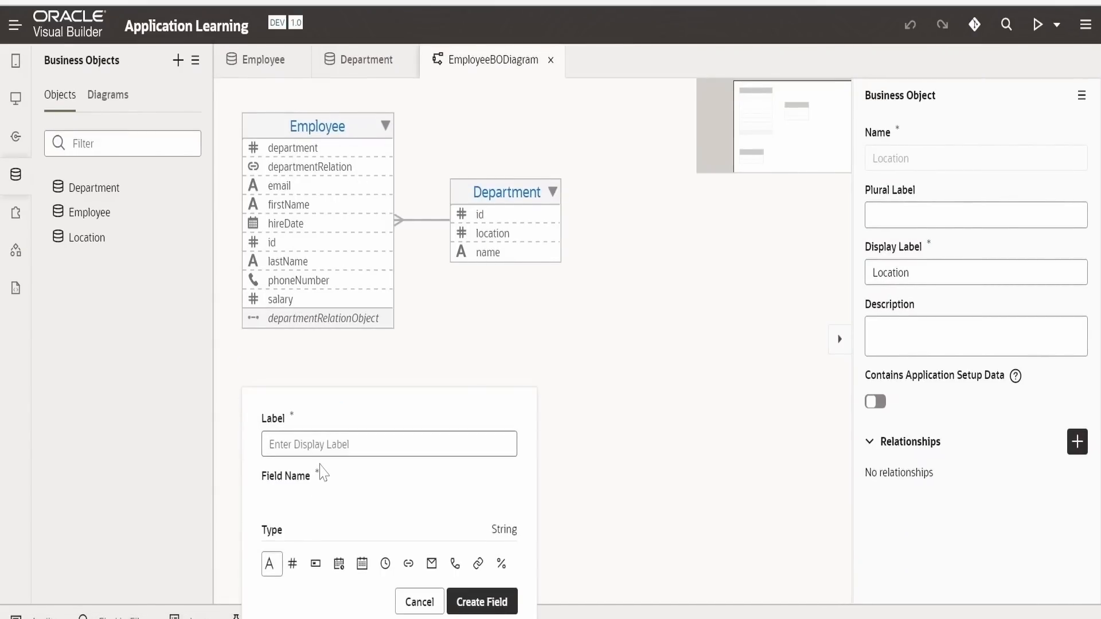
pyautogui.write('country_id')
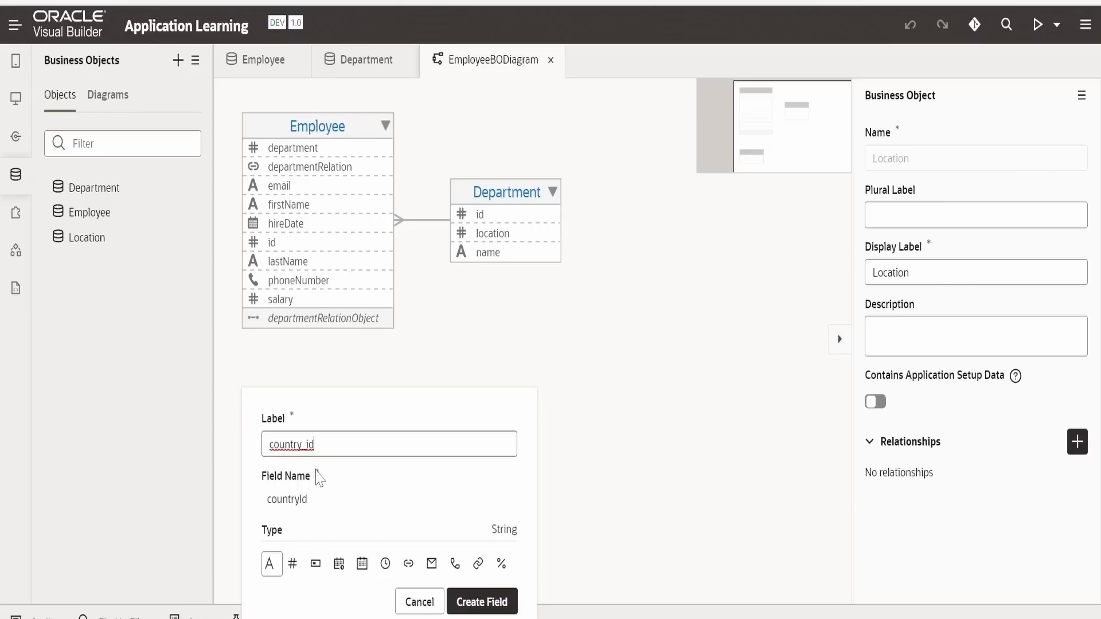
pyautogui.hotkey('alt', 'Tab')
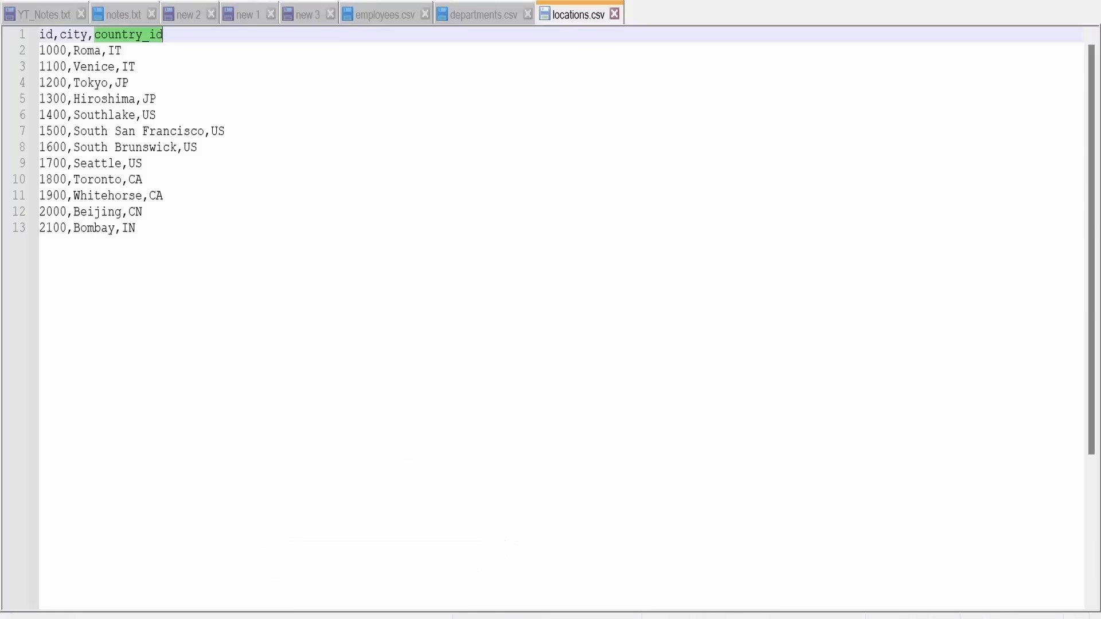
pyautogui.hotkey('alt', 'Tab')
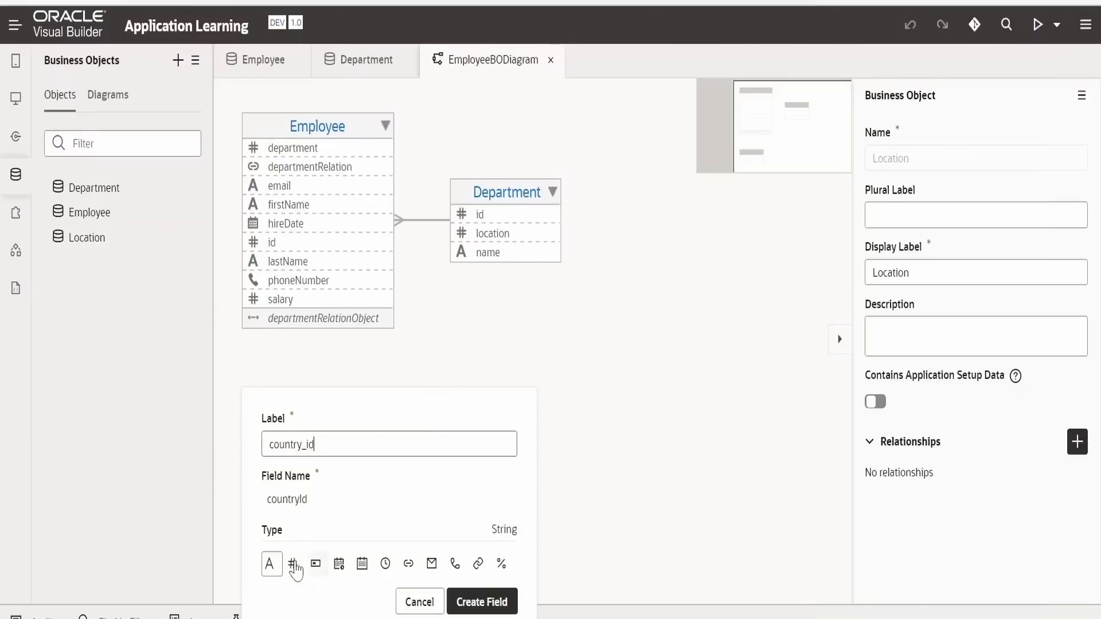
pyautogui.click(482, 601)
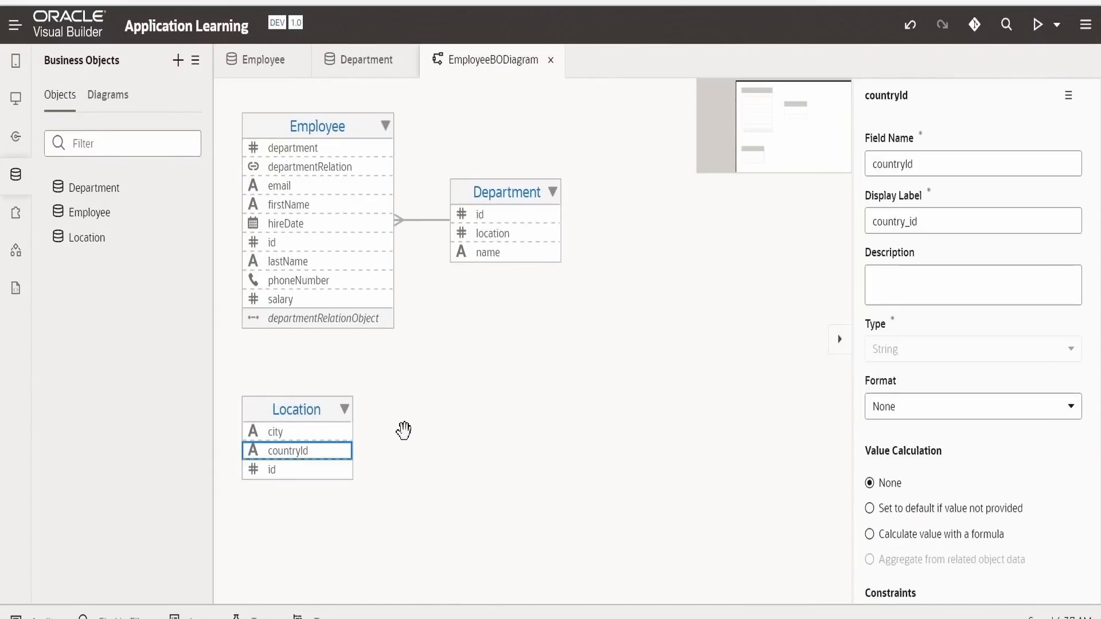
# - Review the Department object's fields on the diagram and check the location column of departments.csv in the text editor
pyautogui.rightClick(310, 414)
pyautogui.click(580, 283)
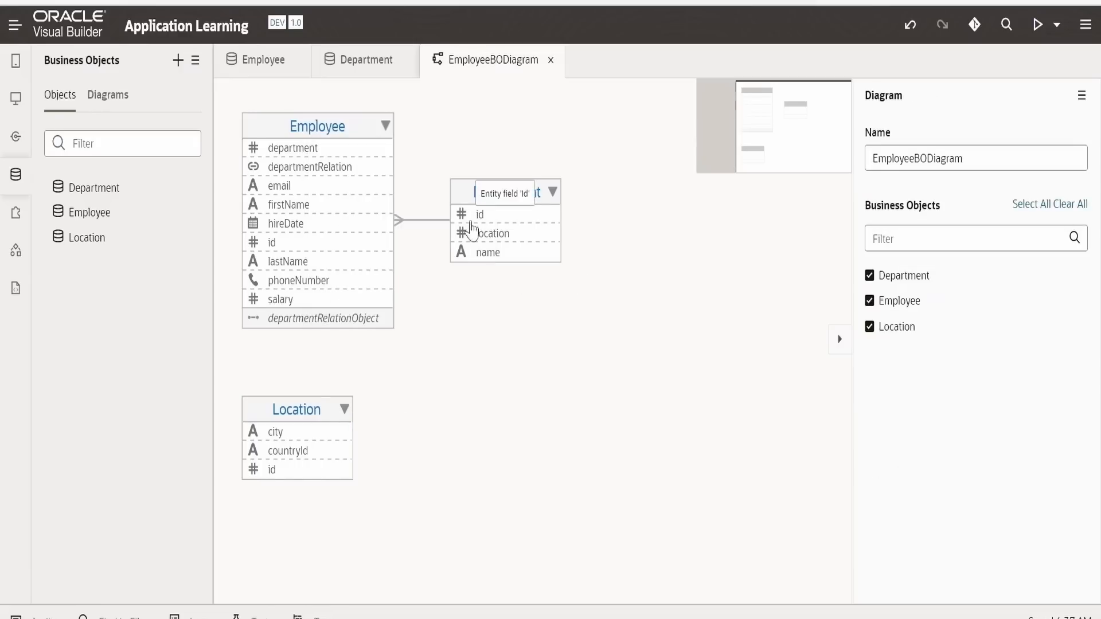
pyautogui.moveTo(601, 519); pyautogui.dragTo(593, 525)
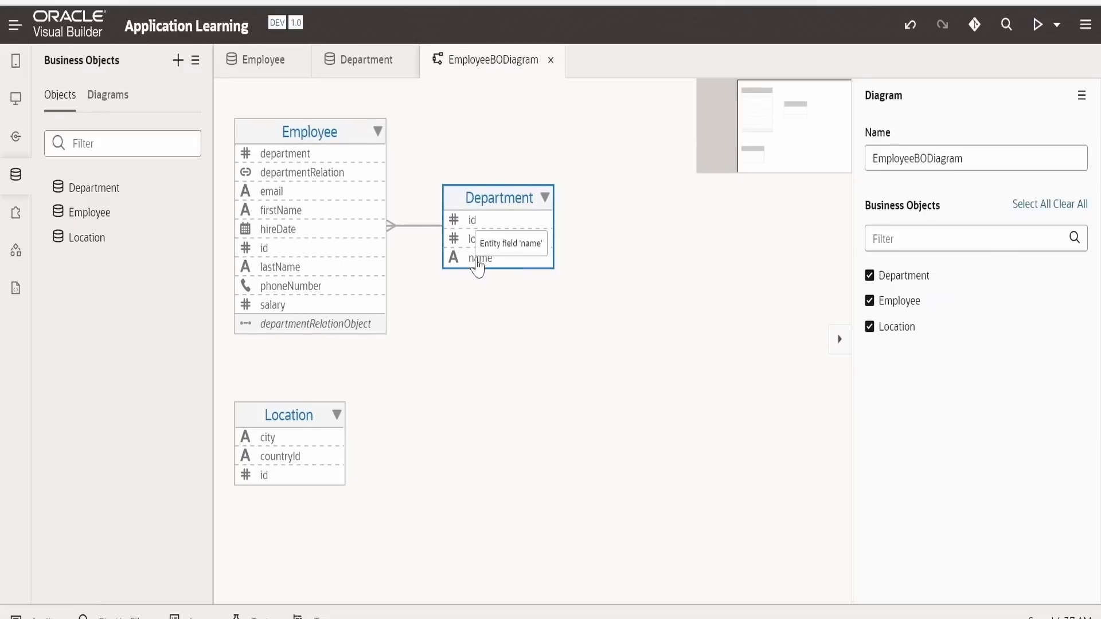
pyautogui.click(639, 618)
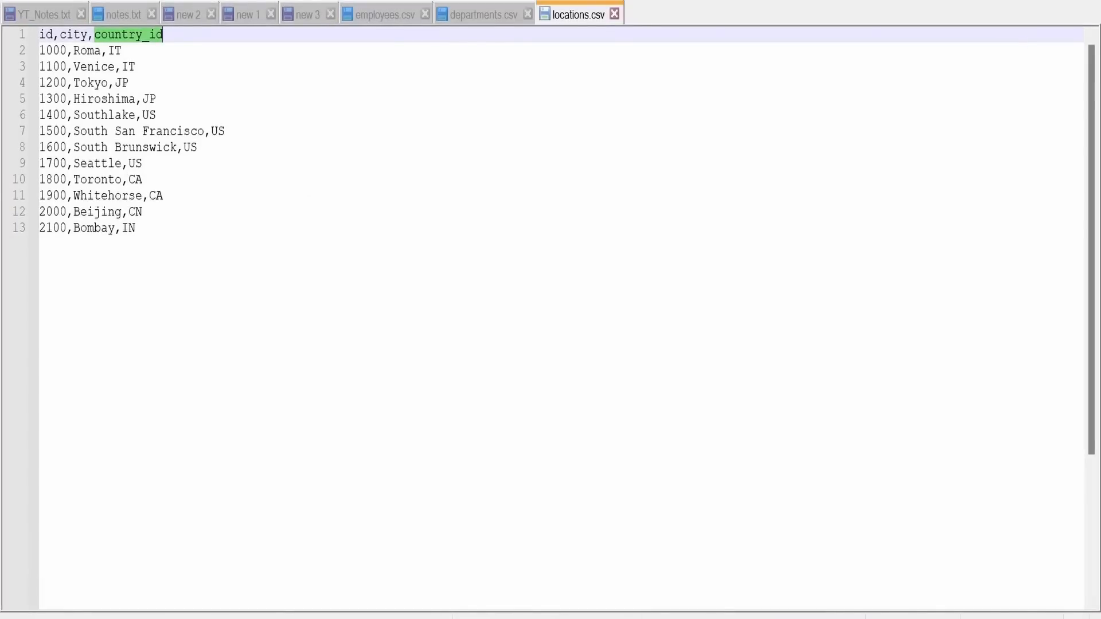
pyautogui.click(482, 14)
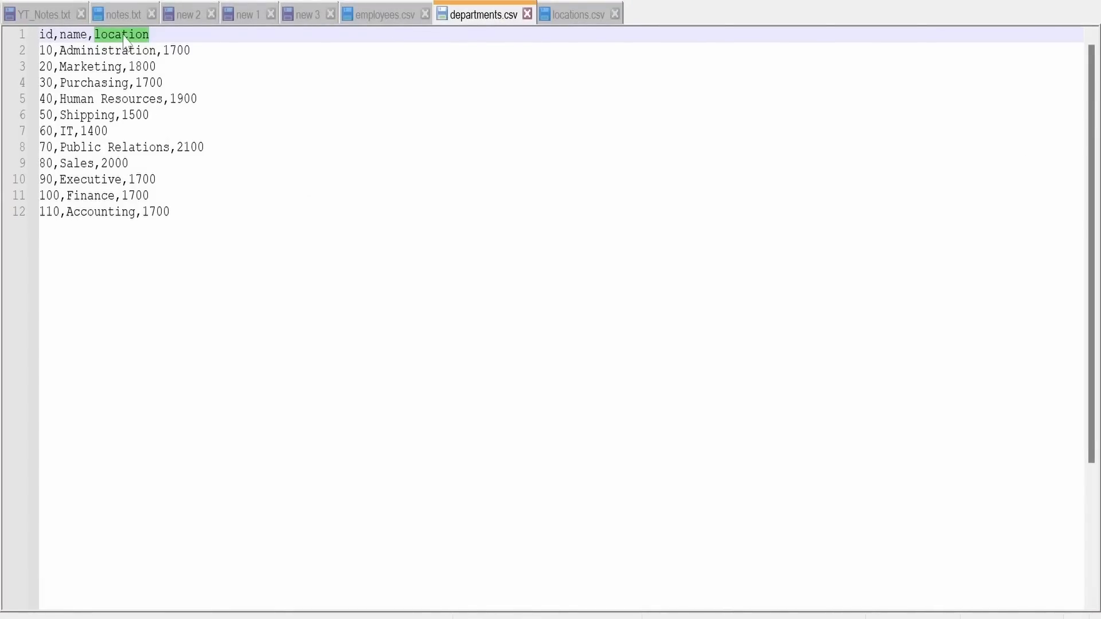
# - Start a relationship between the Location and Department objects on the diagram and reverse it to one Location to many Departments
pyautogui.click(576, 14)
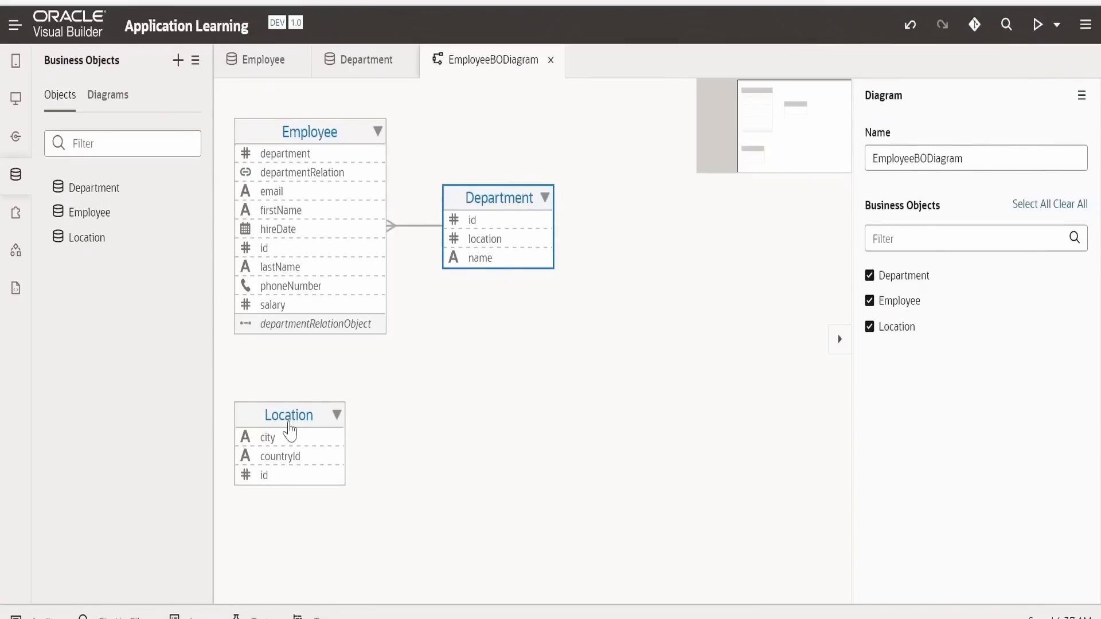
pyautogui.rightClick(289, 429)
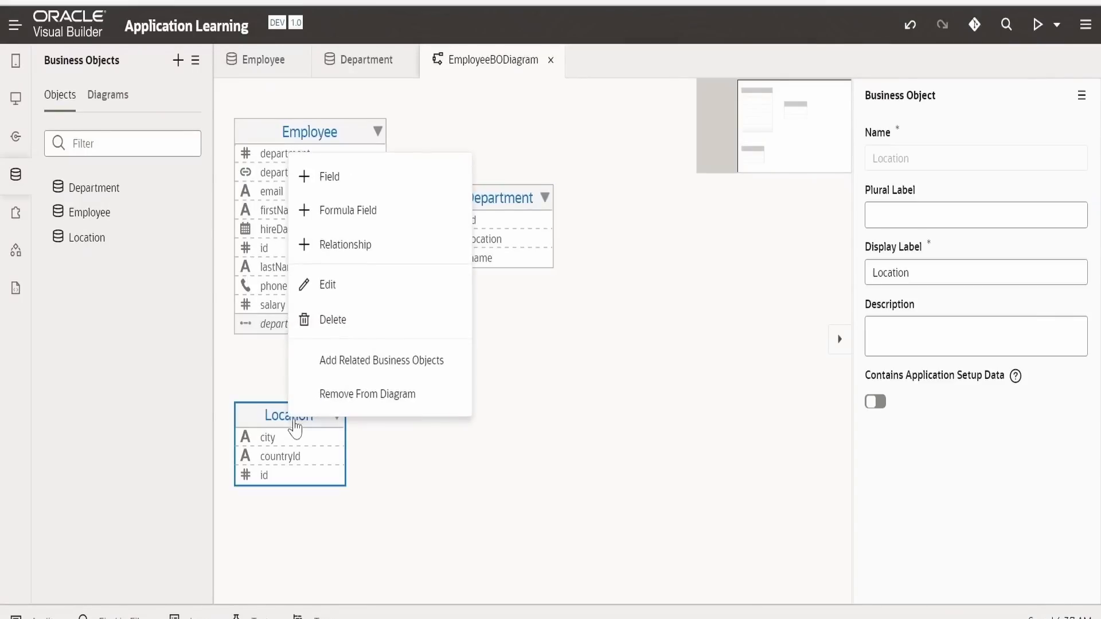
pyautogui.click(357, 251)
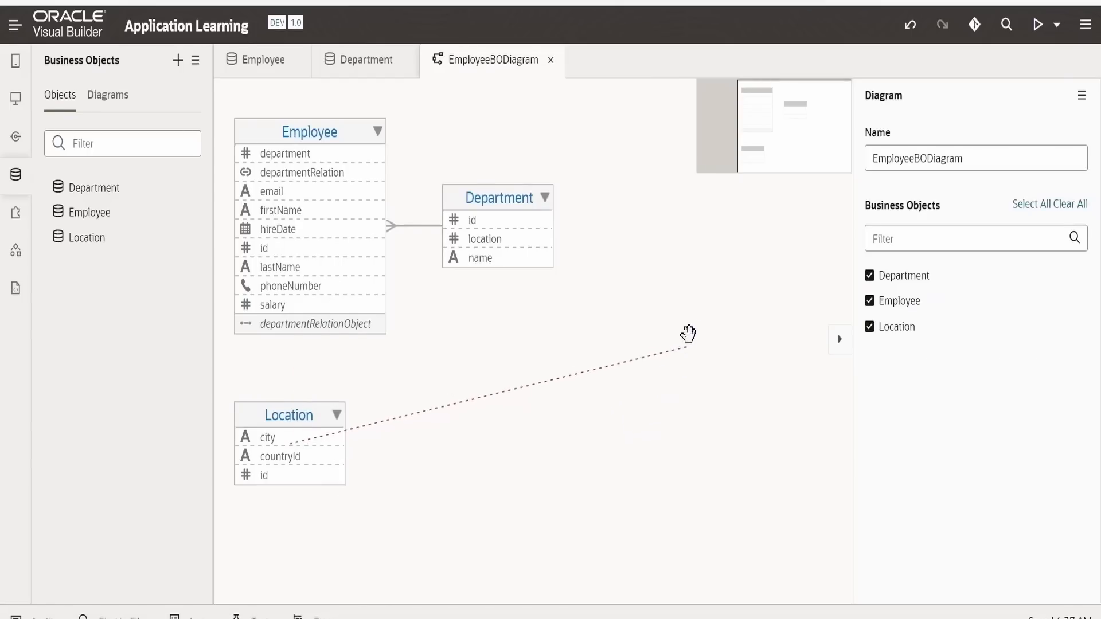
pyautogui.click(495, 204)
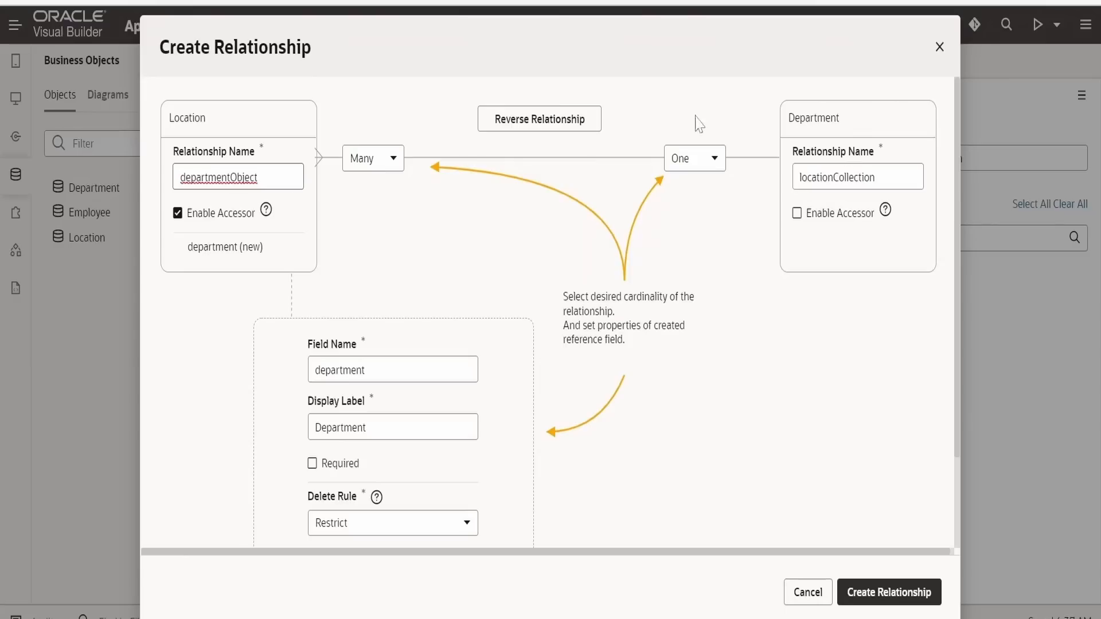
pyautogui.click(524, 130)
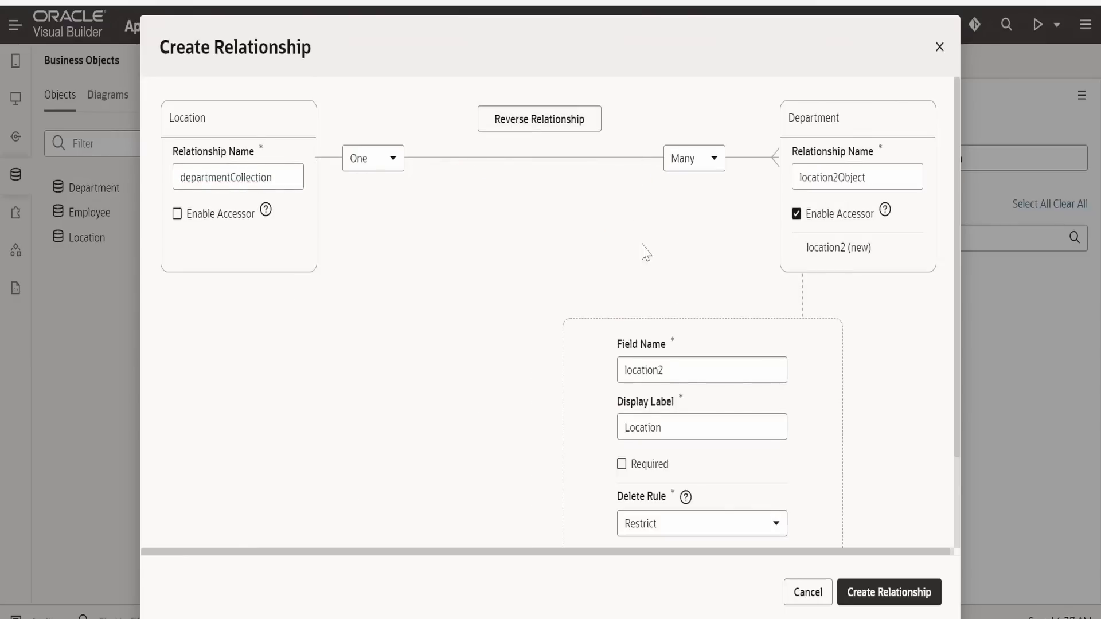
# - Name the reference field locationRelation with the display label LocationRelation, and create the relationship
pyautogui.click(663, 370)
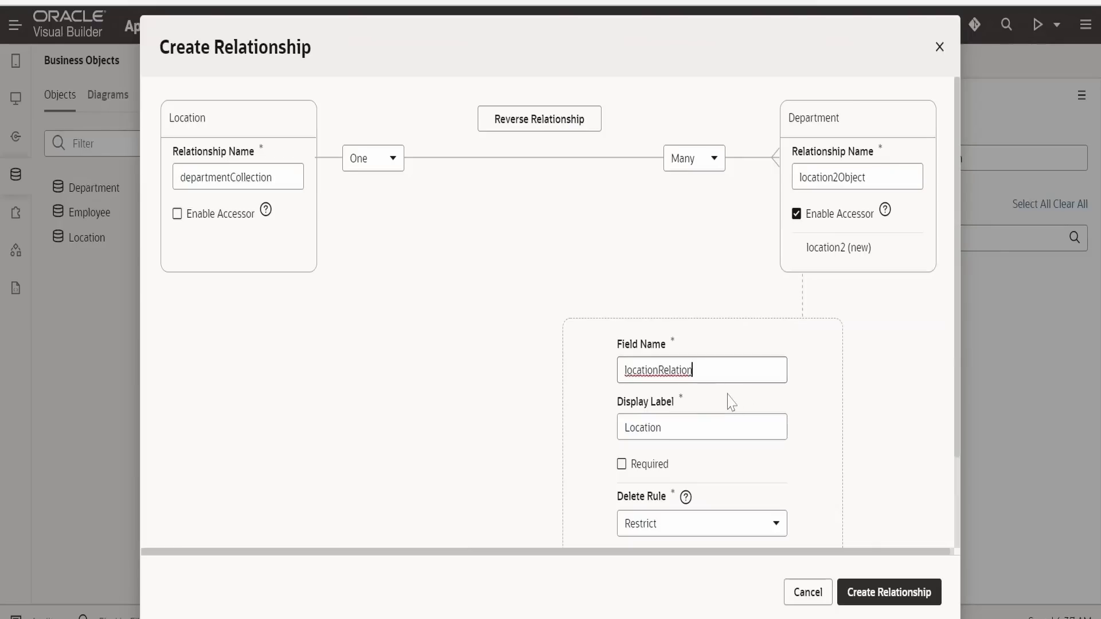
pyautogui.click(709, 428)
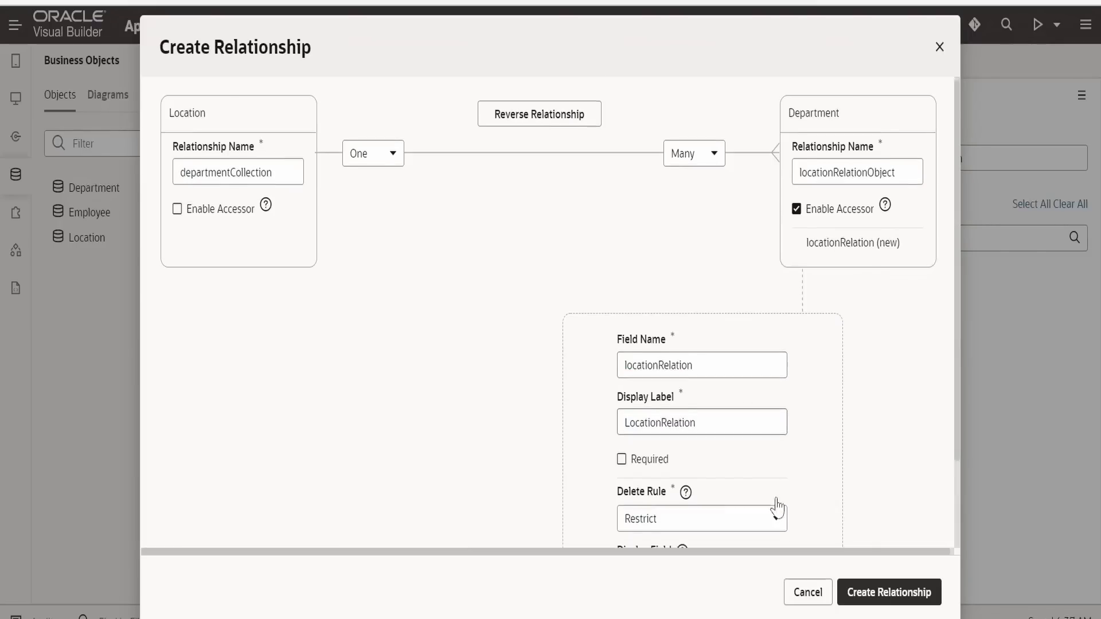
pyautogui.scroll(-3, 777, 509)
pyautogui.click(889, 593)
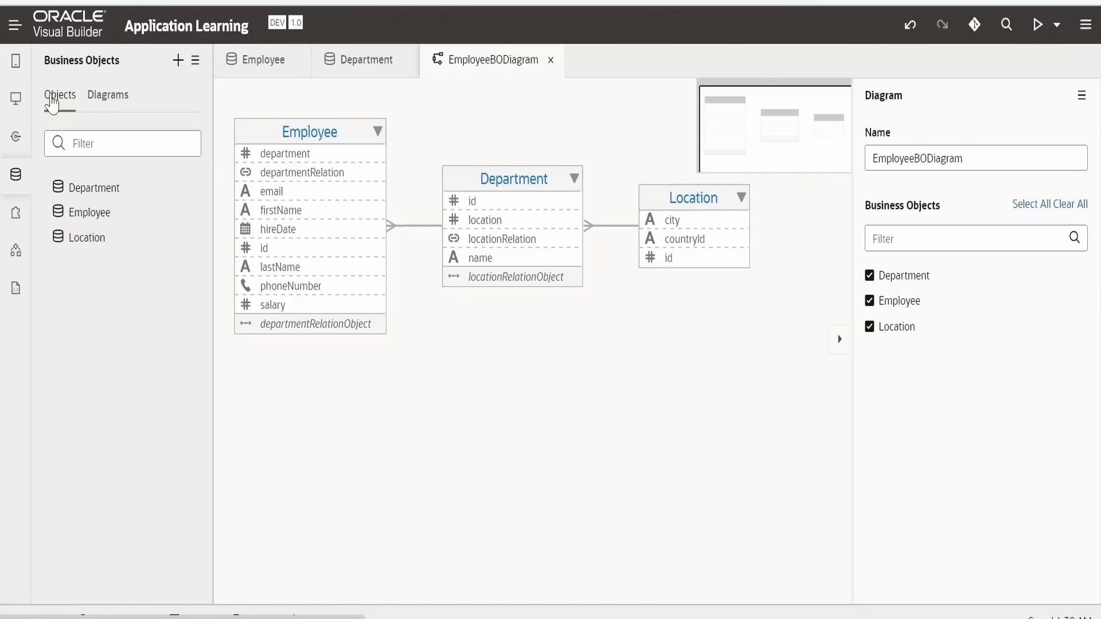
# - Import the locations CSV file into the Location object's Development data, replacing existing records
pyautogui.click(87, 247)
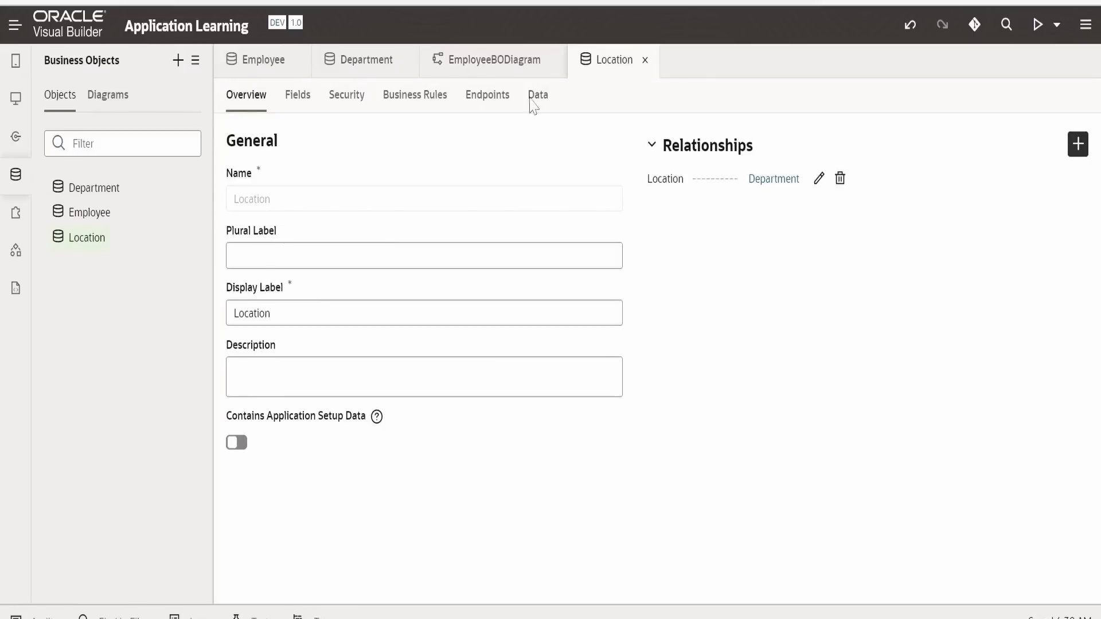
pyautogui.click(533, 101)
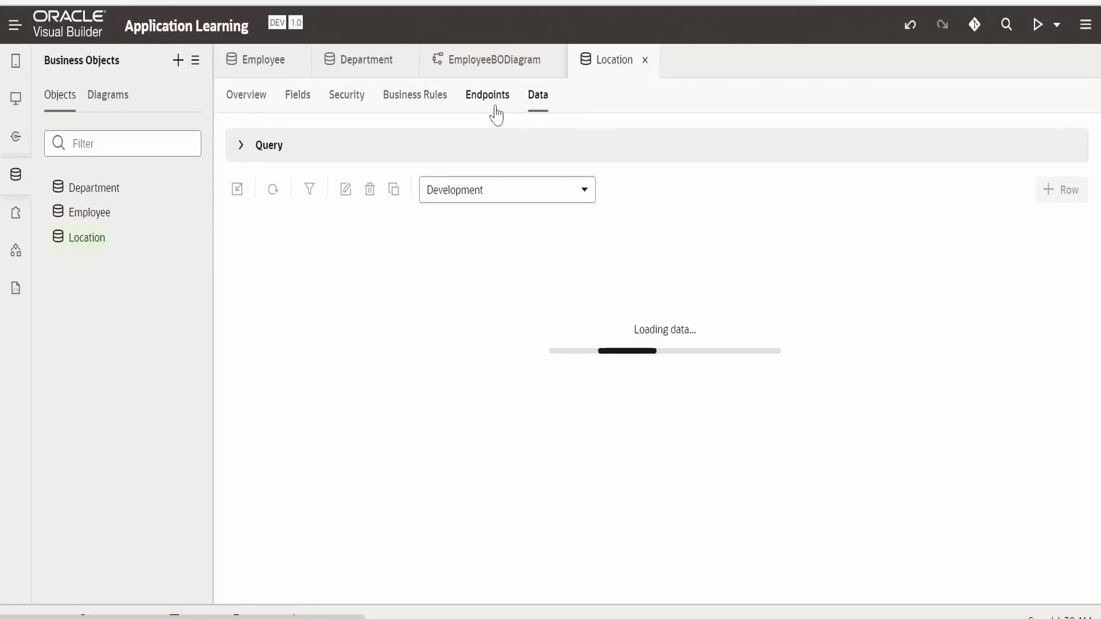
pyautogui.click(237, 191)
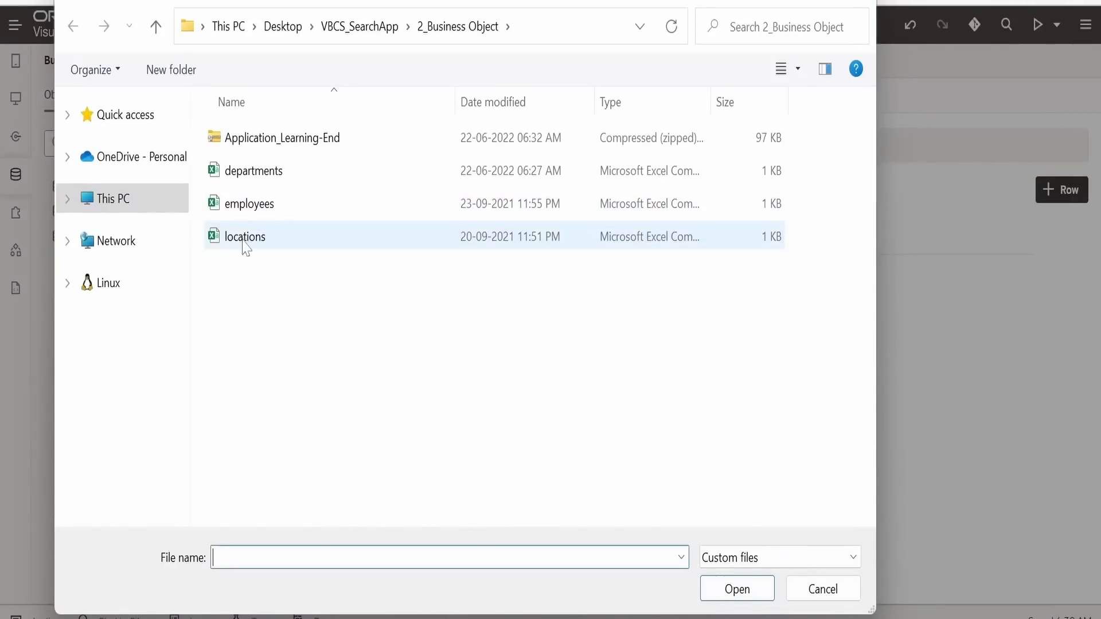
pyautogui.click(245, 243)
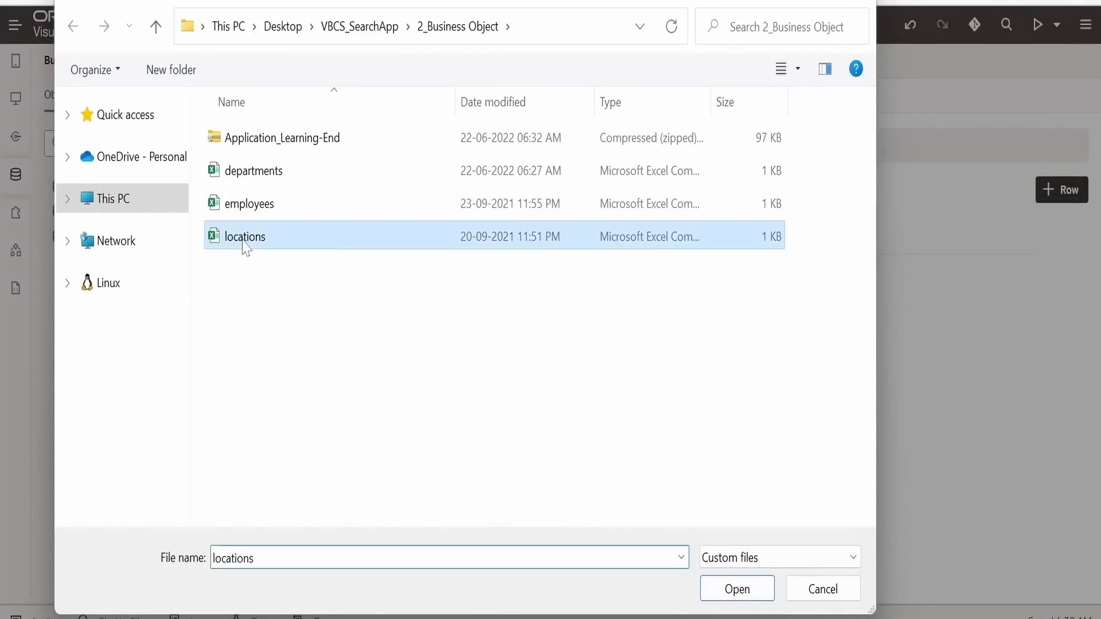
pyautogui.click(738, 597)
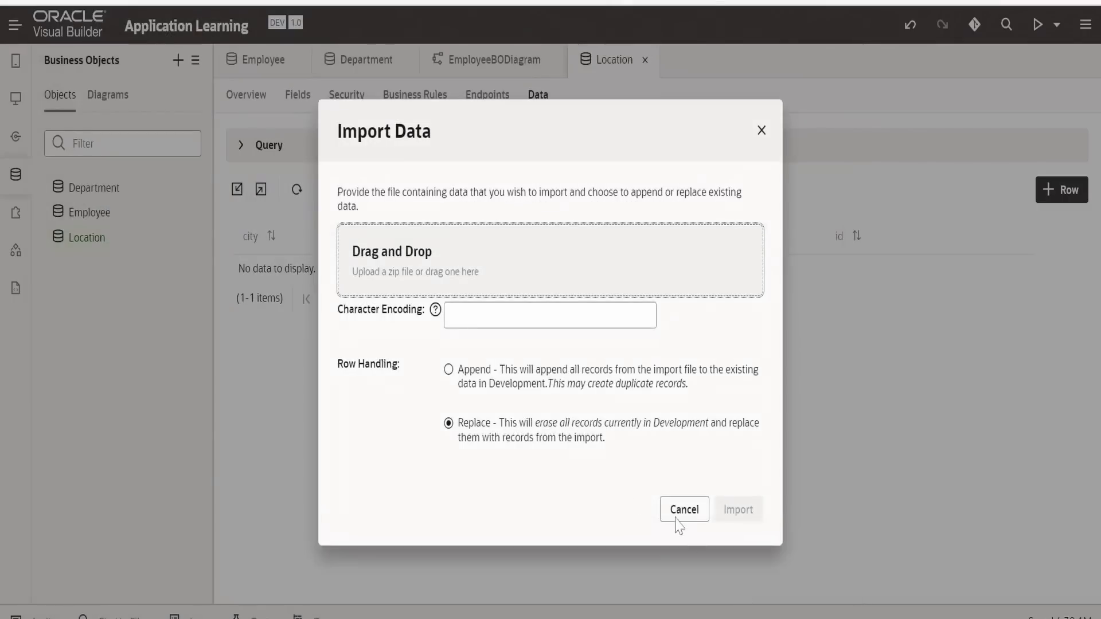
pyautogui.click(740, 510)
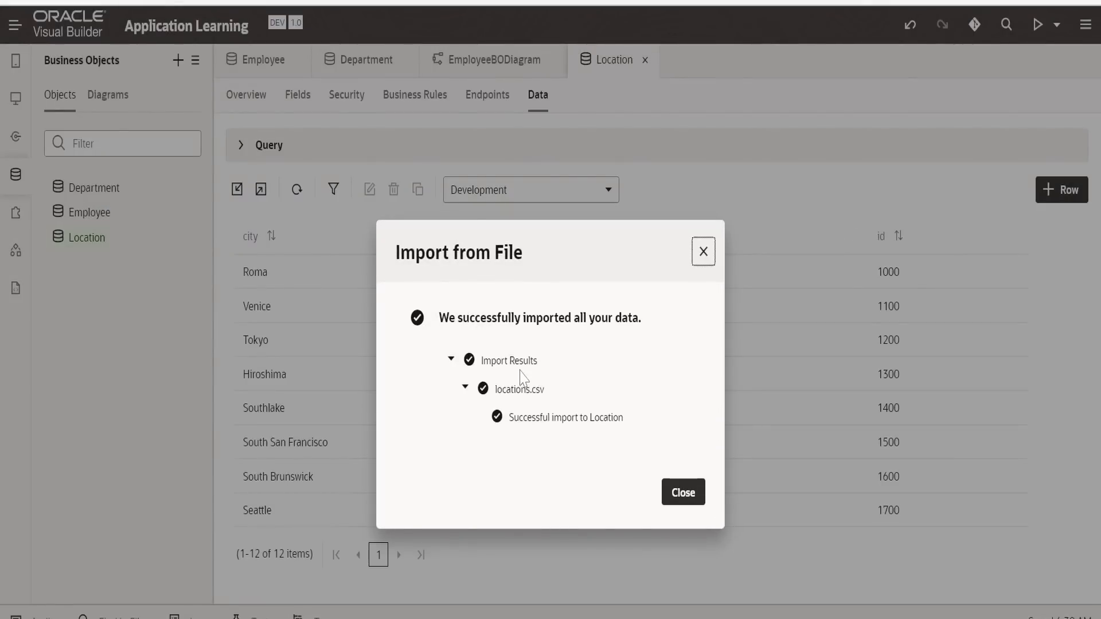
pyautogui.click(675, 493)
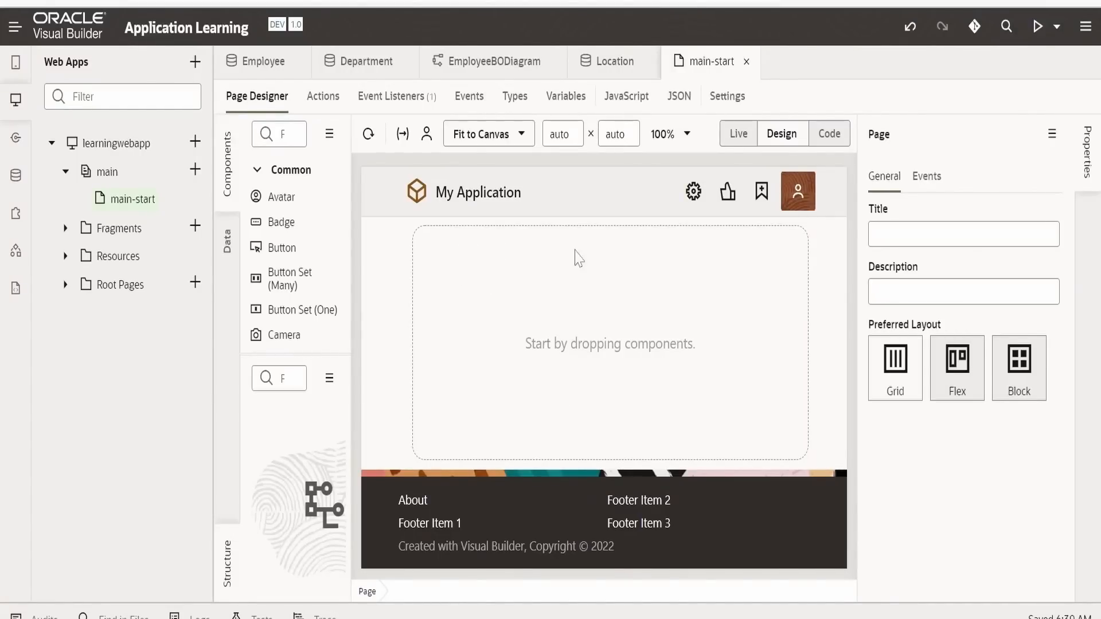
# - Find the Collapsible component and add it to the empty main-start page, hiding the web apps tree to widen the canvas
pyautogui.click(12, 109)
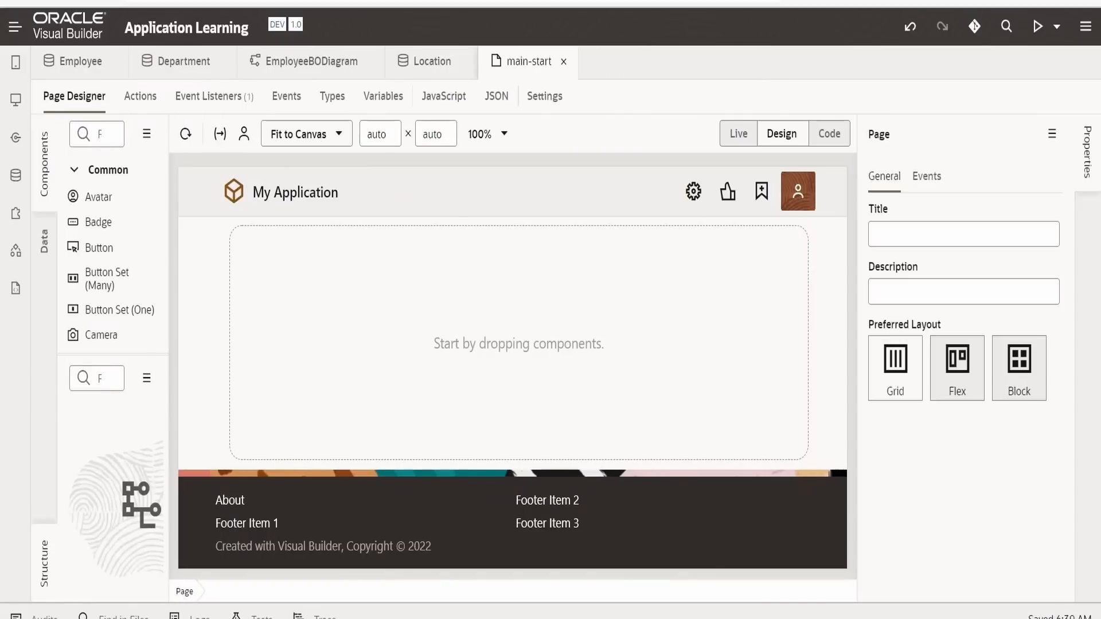
pyautogui.write('c')
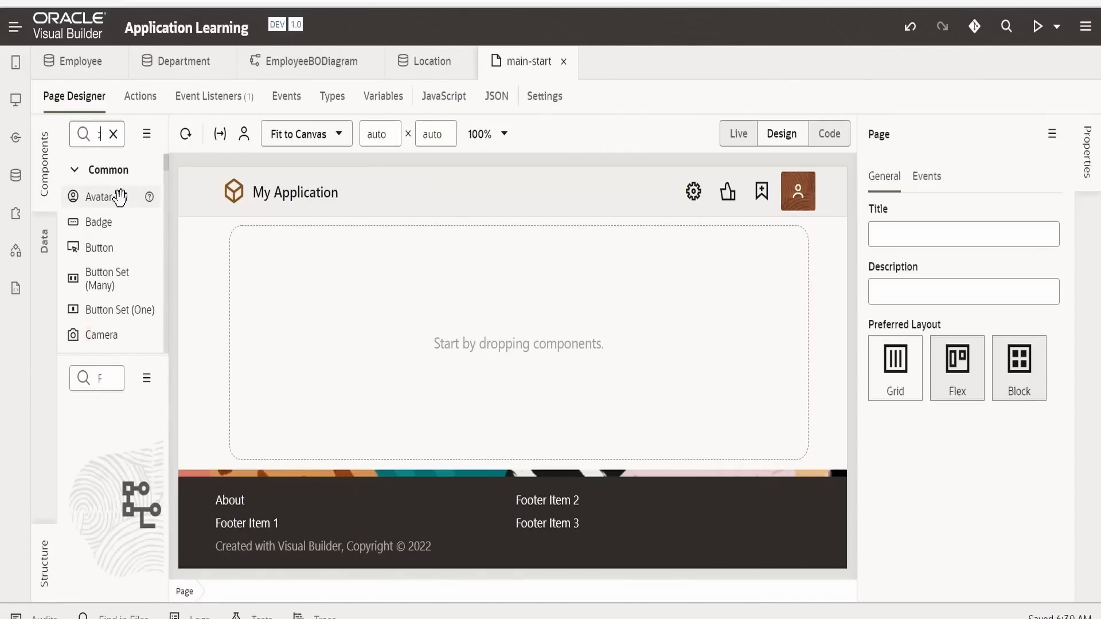
pyautogui.write('oll')
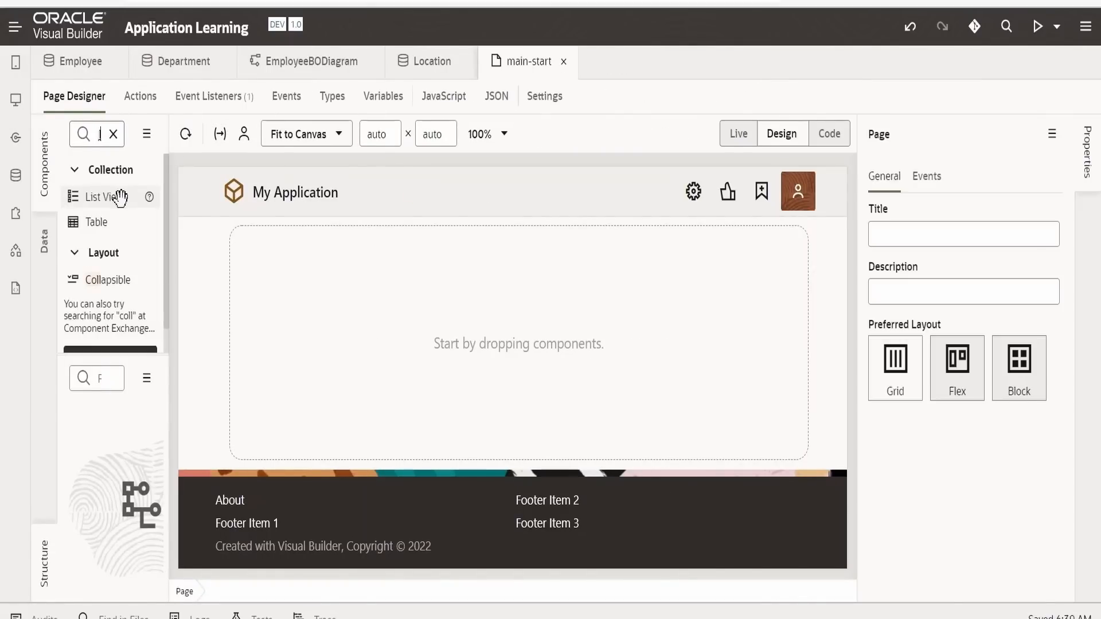
pyautogui.moveTo(102, 281); pyautogui.dragTo(261, 274)
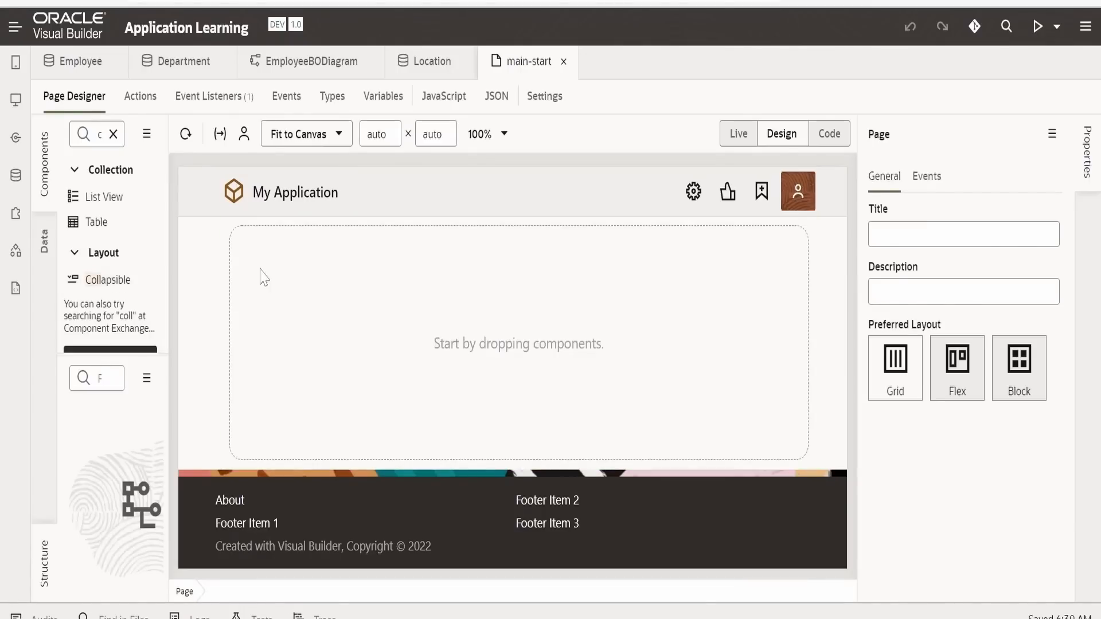
# - Test expanding and collapsing the Collapsible in live mode, and return to the design view
pyautogui.click(738, 137)
pyautogui.click(228, 236)
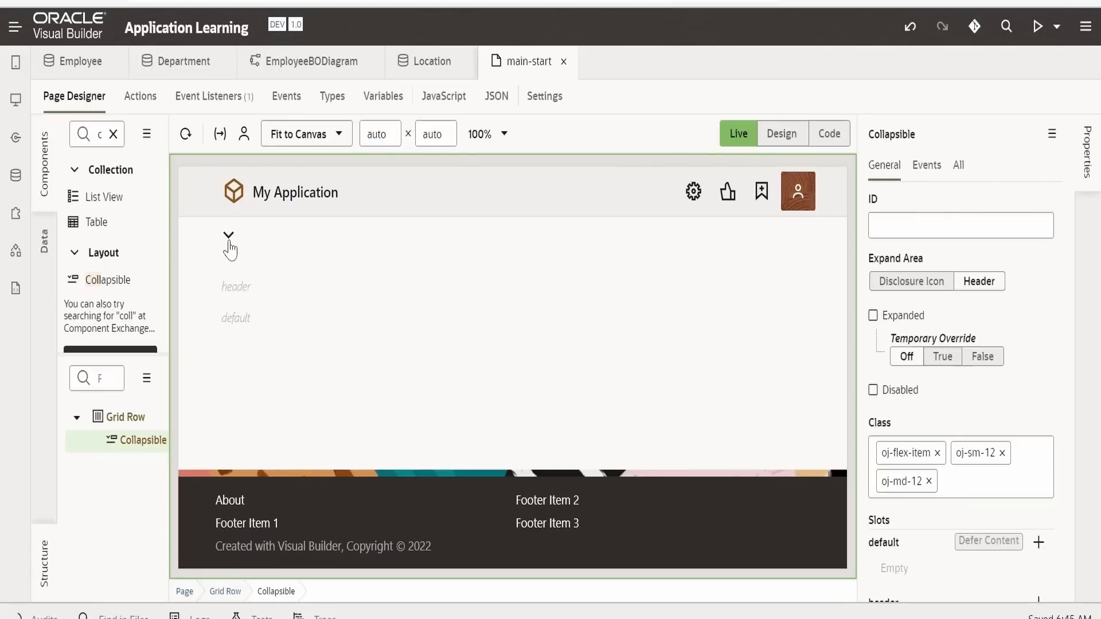
pyautogui.click(231, 238)
pyautogui.click(231, 238)
pyautogui.click(781, 134)
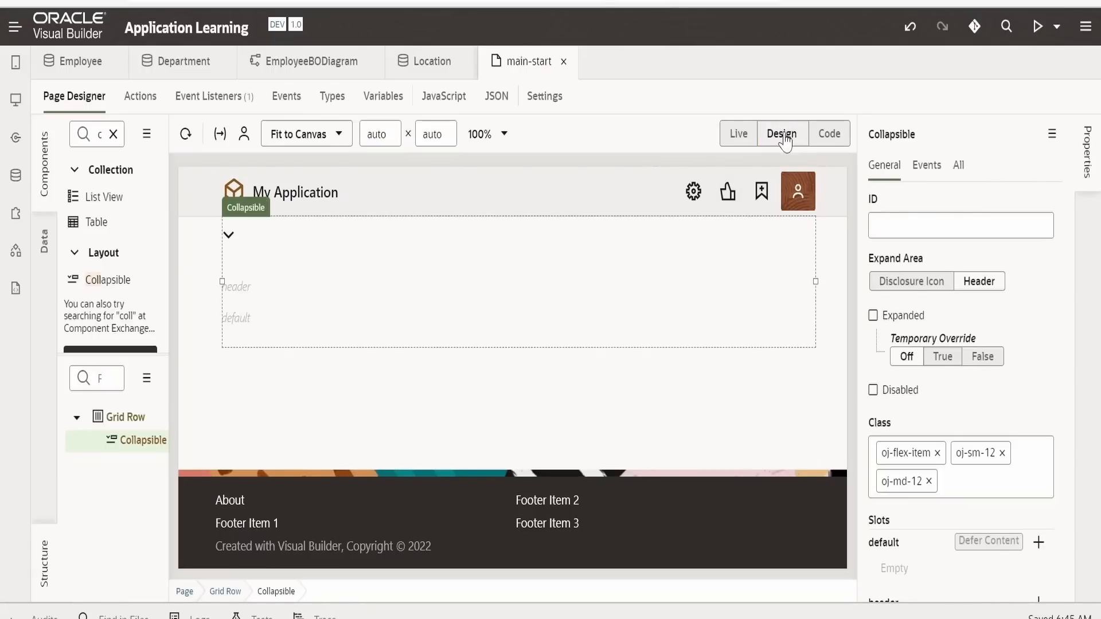
# - Find the Form Layout component and insert it inside the oj-collapsible element in the page code
pyautogui.click(837, 136)
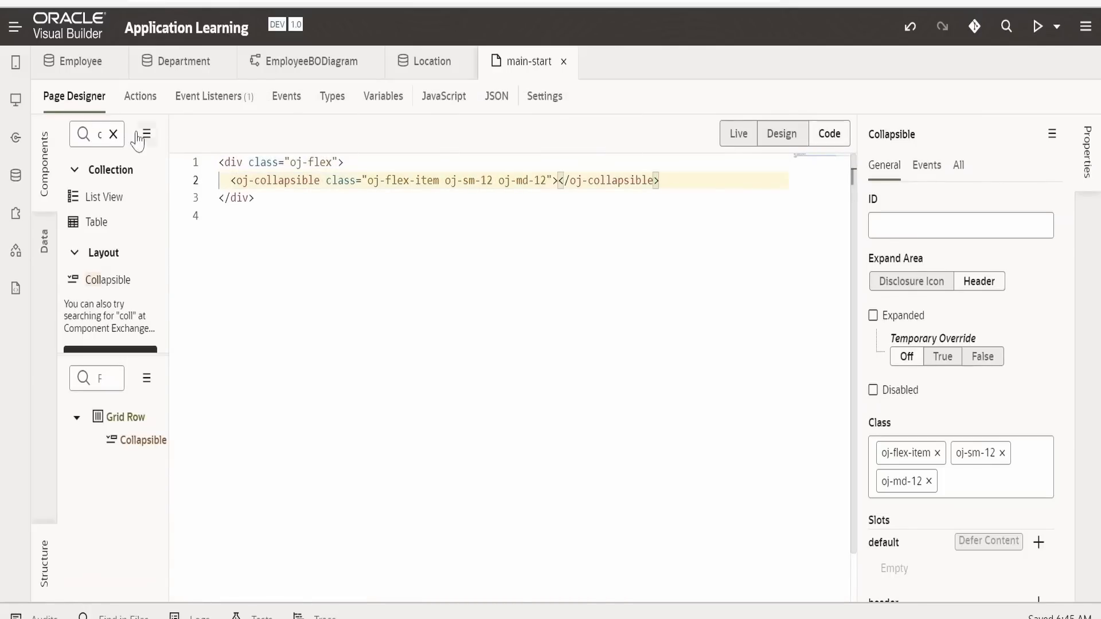
pyautogui.click(114, 137)
pyautogui.press('BackSpace')
pyautogui.press('BackSpace')
pyautogui.press('BackSpace')
pyautogui.press('BackSpace')
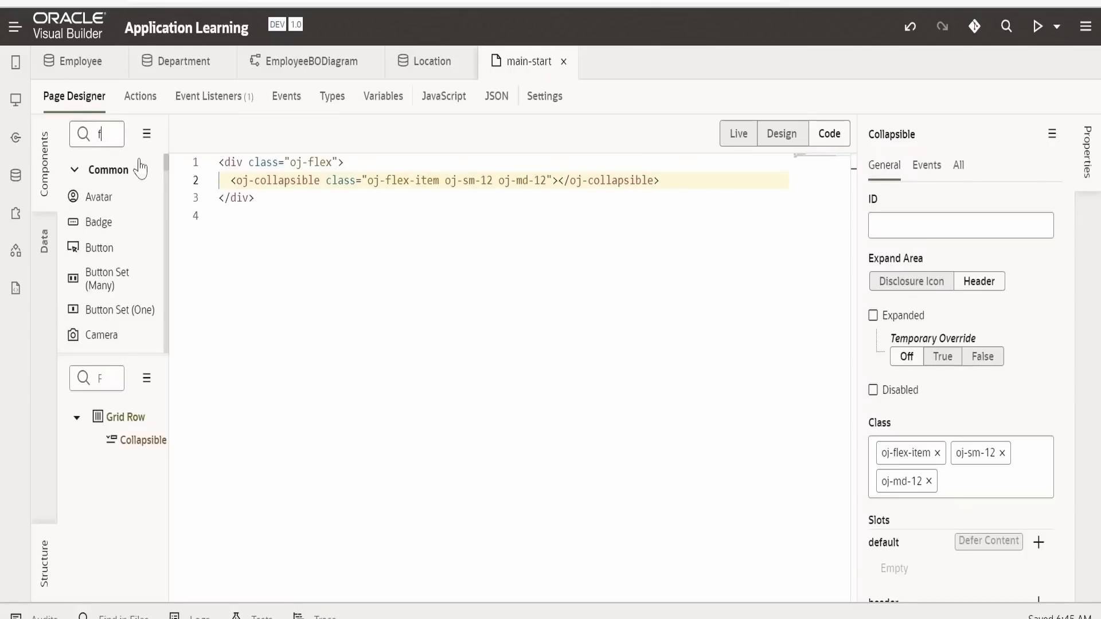
pyautogui.write('form')
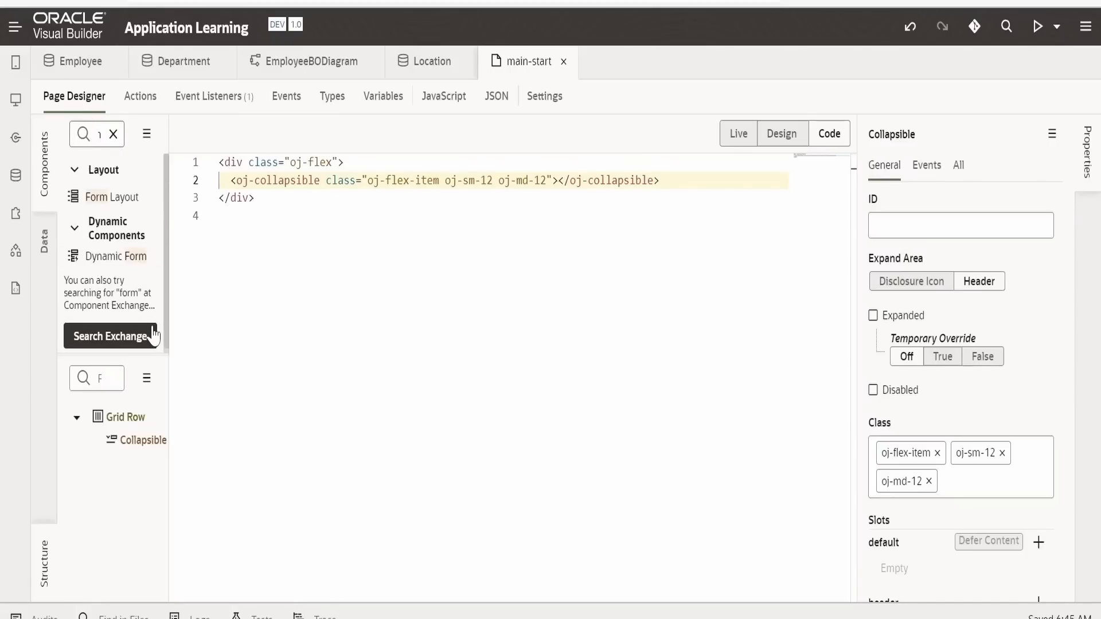
pyautogui.moveTo(101, 201); pyautogui.dragTo(559, 182)
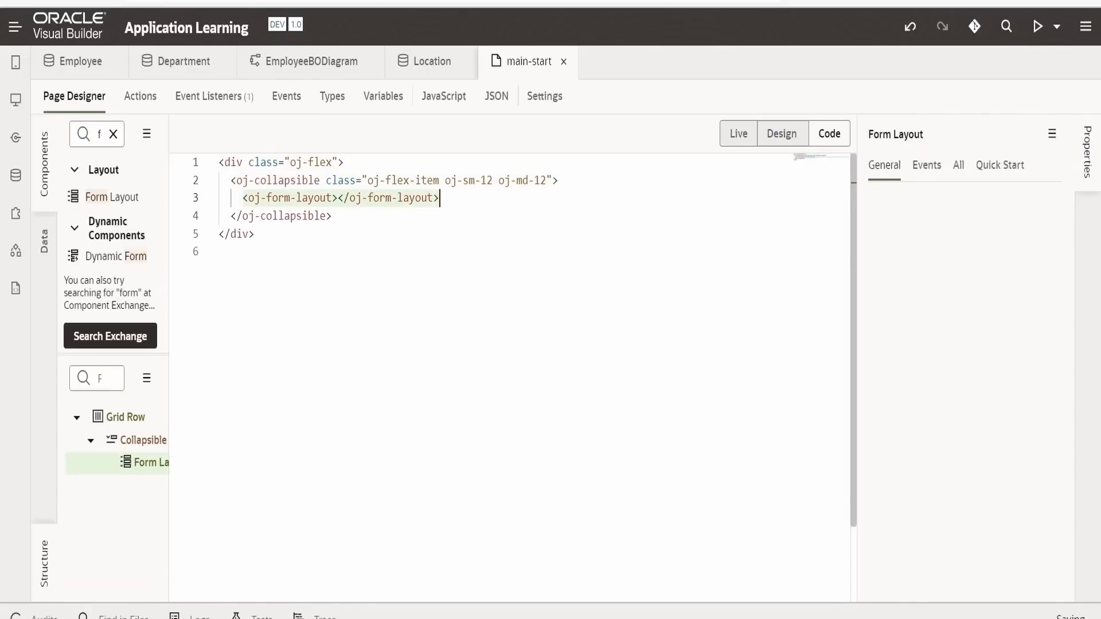
# - Set the Collapsible's temporary override for Expanded to True in the design view
pyautogui.click(792, 143)
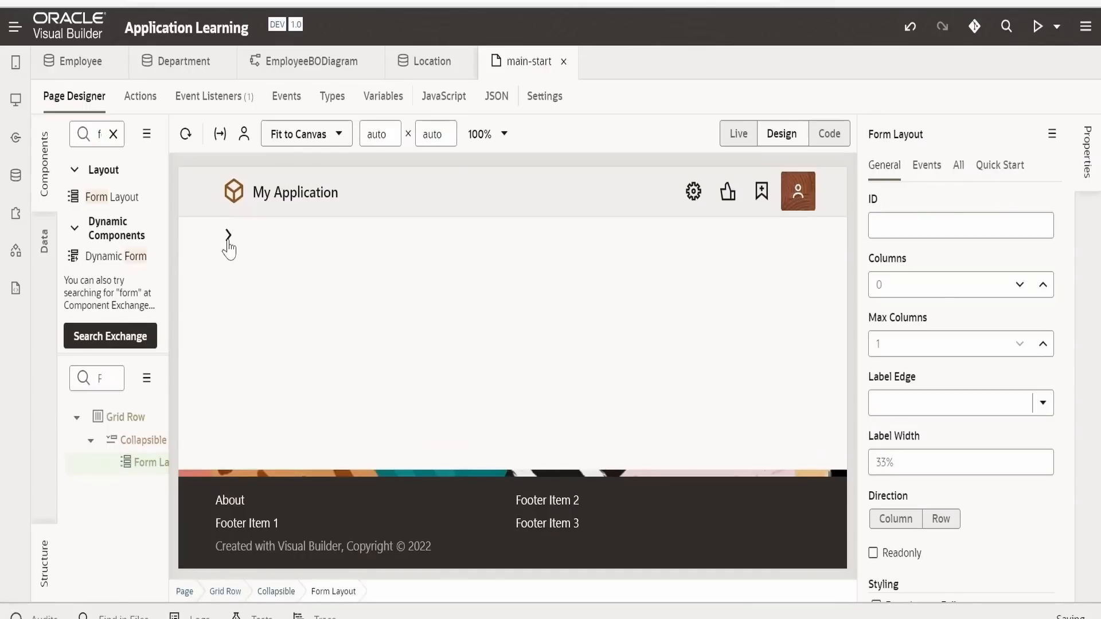
pyautogui.click(241, 247)
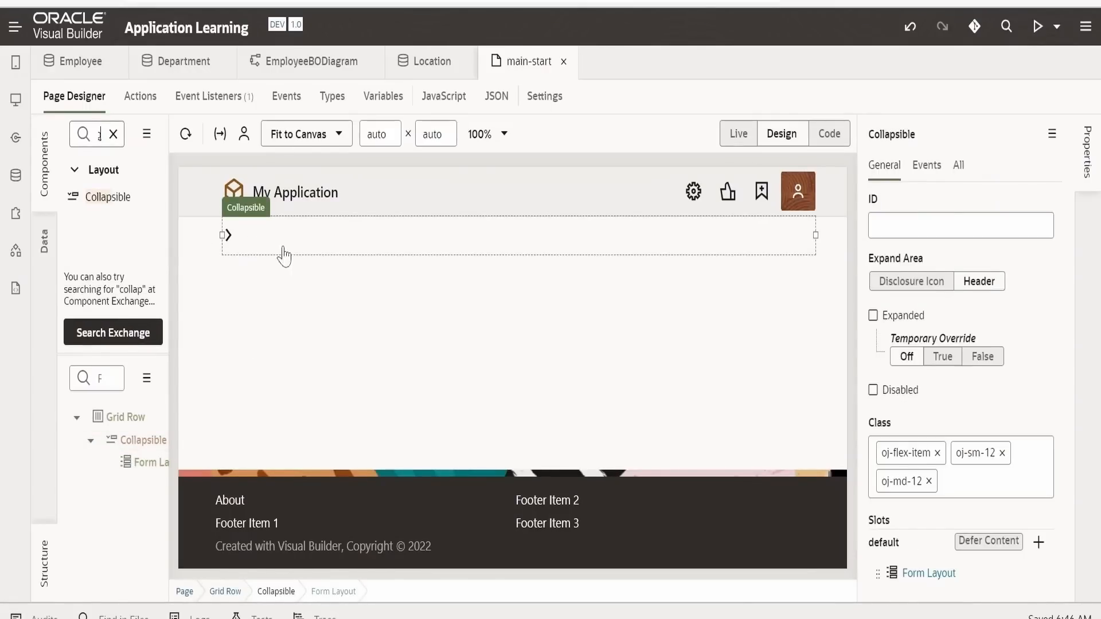
pyautogui.click(943, 358)
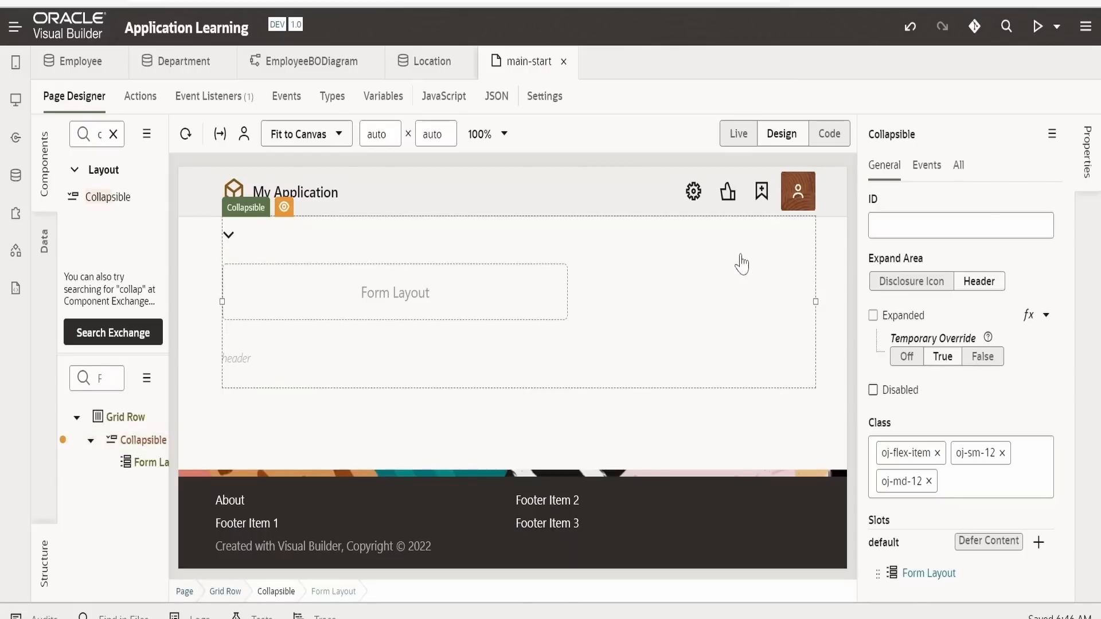
# - Set the style attribute of the Grid Row around the Collapsible to background-color:white, and return to the design view
pyautogui.click(825, 137)
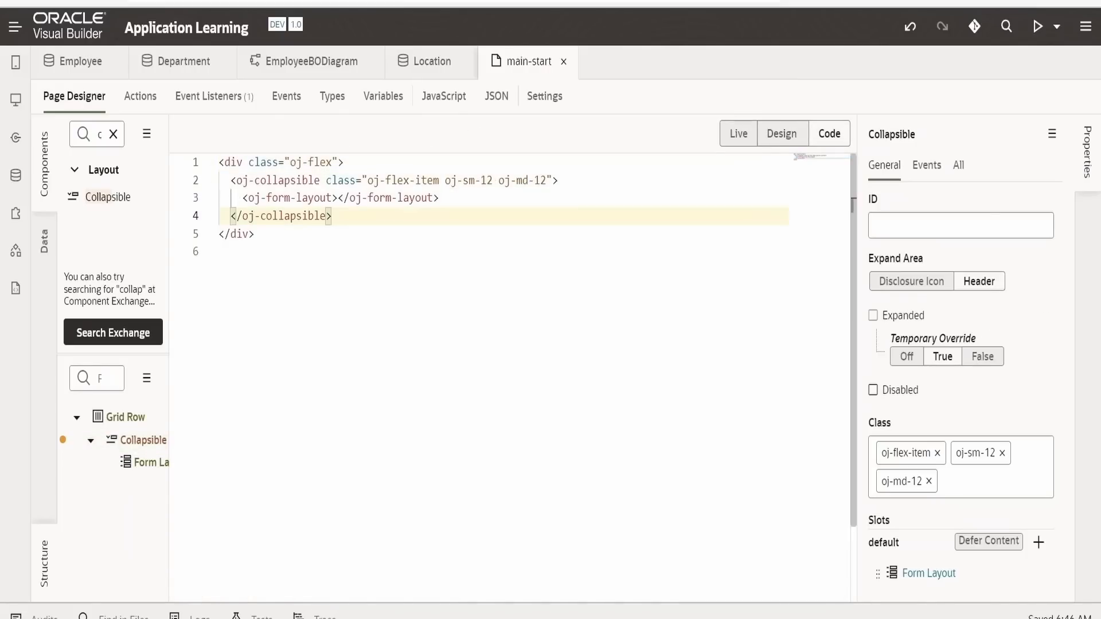
pyautogui.click(290, 163)
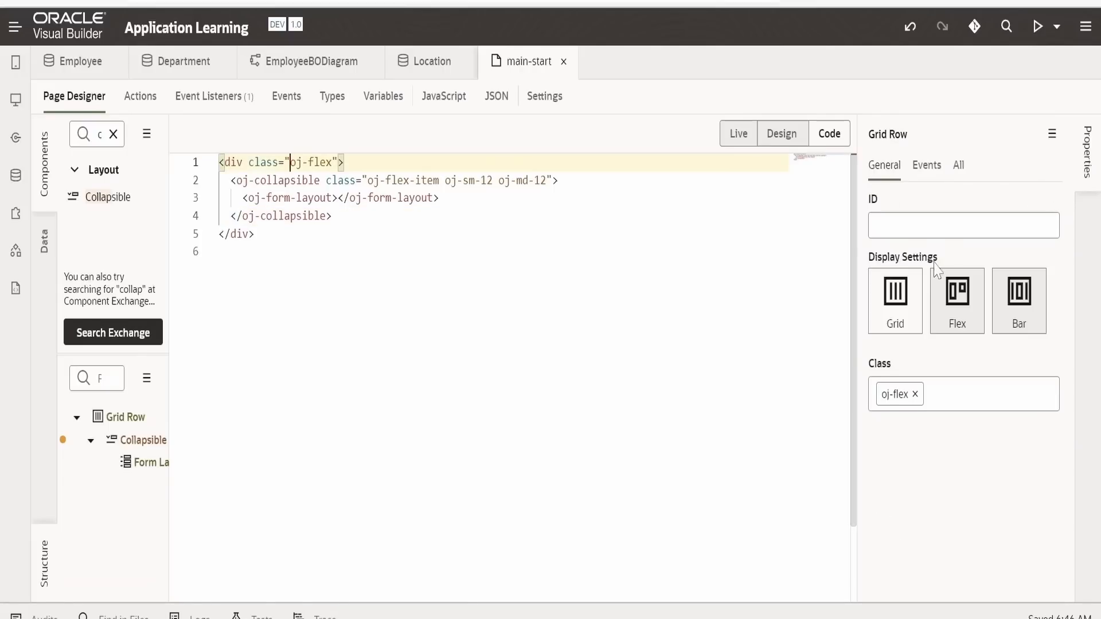
pyautogui.click(959, 165)
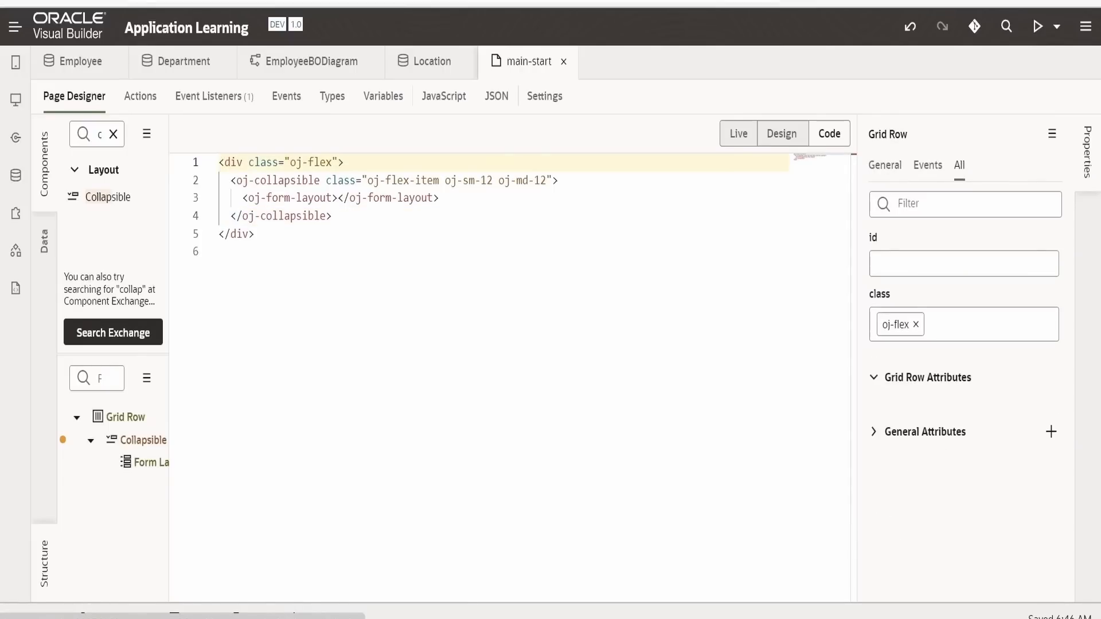
pyautogui.click(878, 434)
pyautogui.scroll(-5, 932, 470)
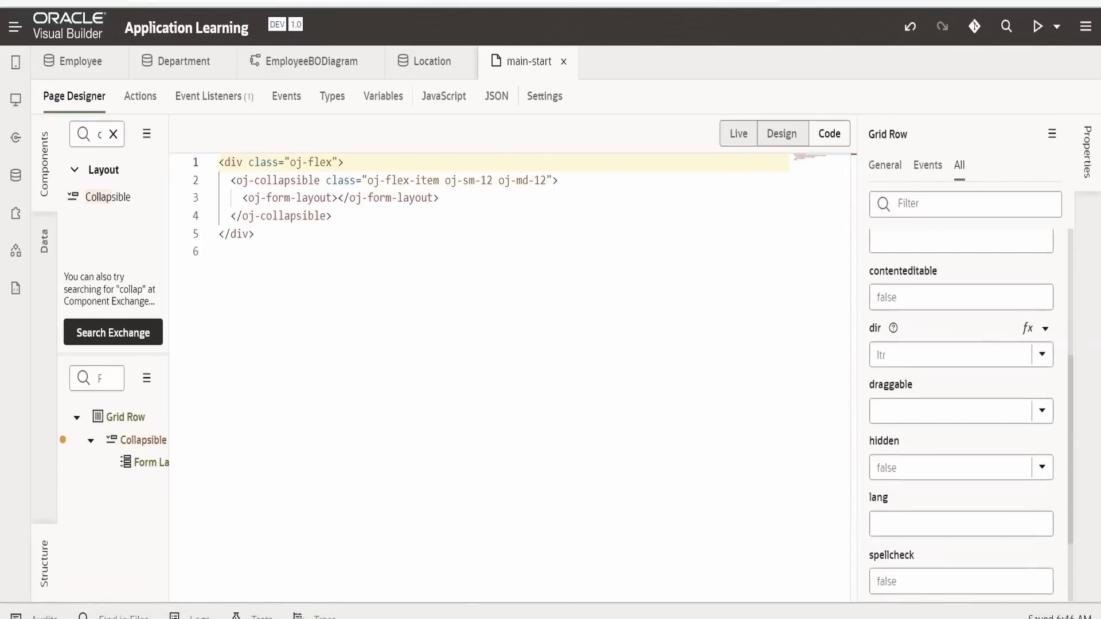
pyautogui.scroll(-4, 919, 443)
pyautogui.click(923, 408)
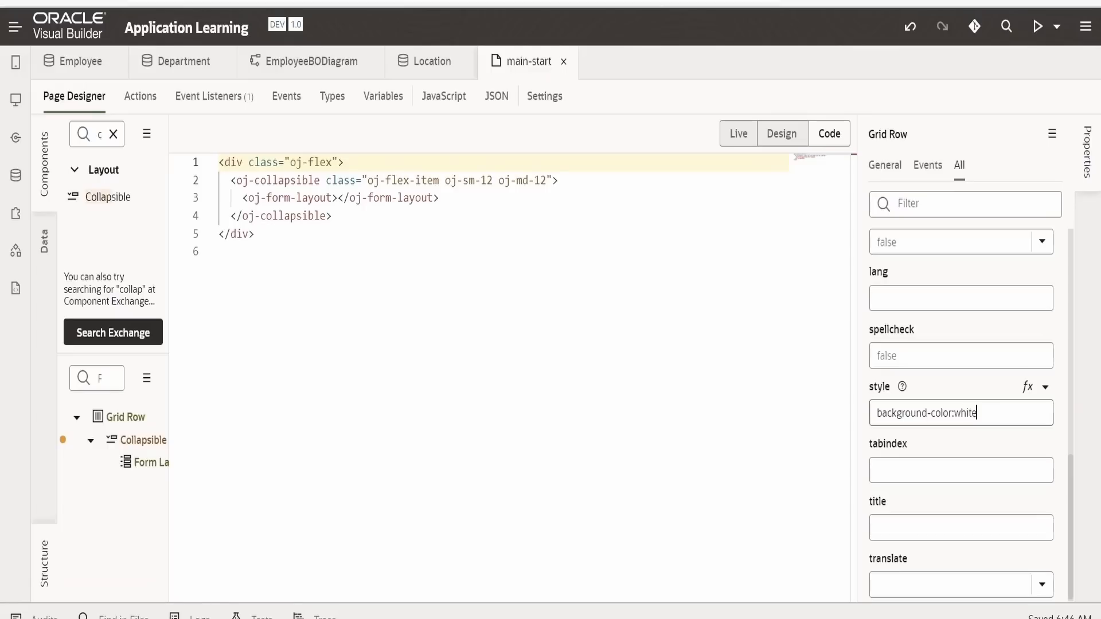
pyautogui.click(689, 439)
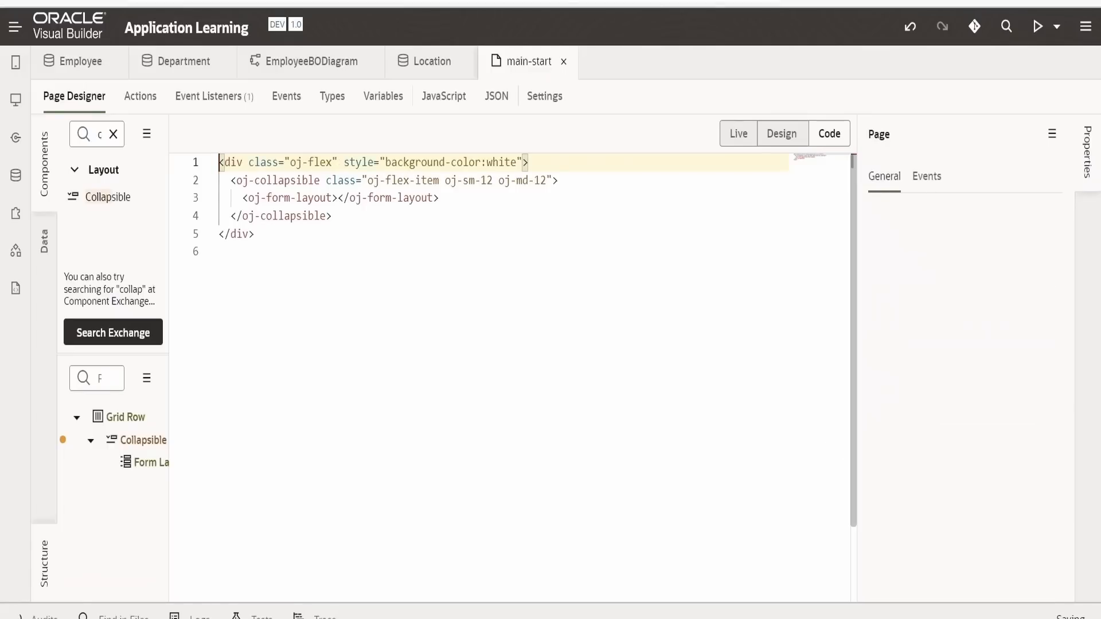
pyautogui.click(777, 138)
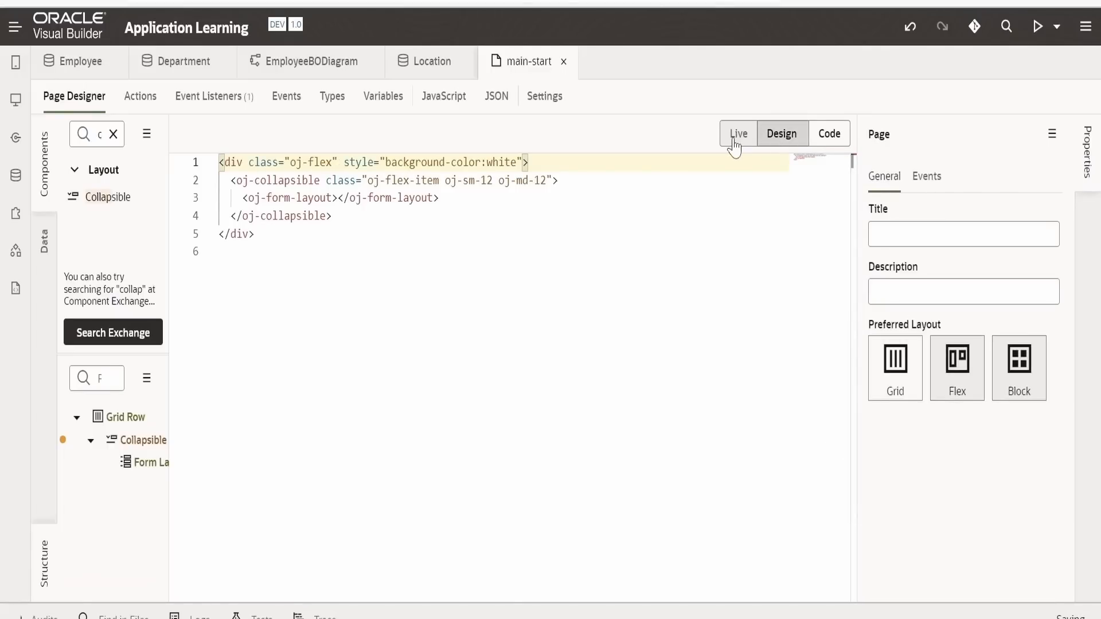
# - Add margin-top:10px; before background-color:white in the style attribute of the outer Grid Row div in the page code
pyautogui.click(737, 135)
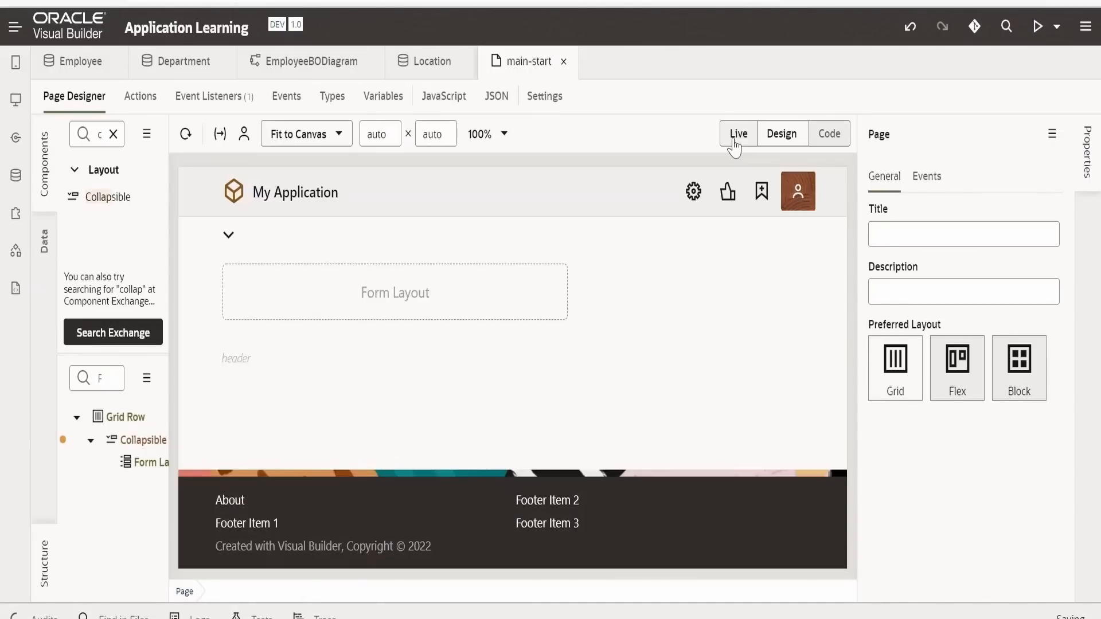
pyautogui.click(736, 135)
pyautogui.click(826, 137)
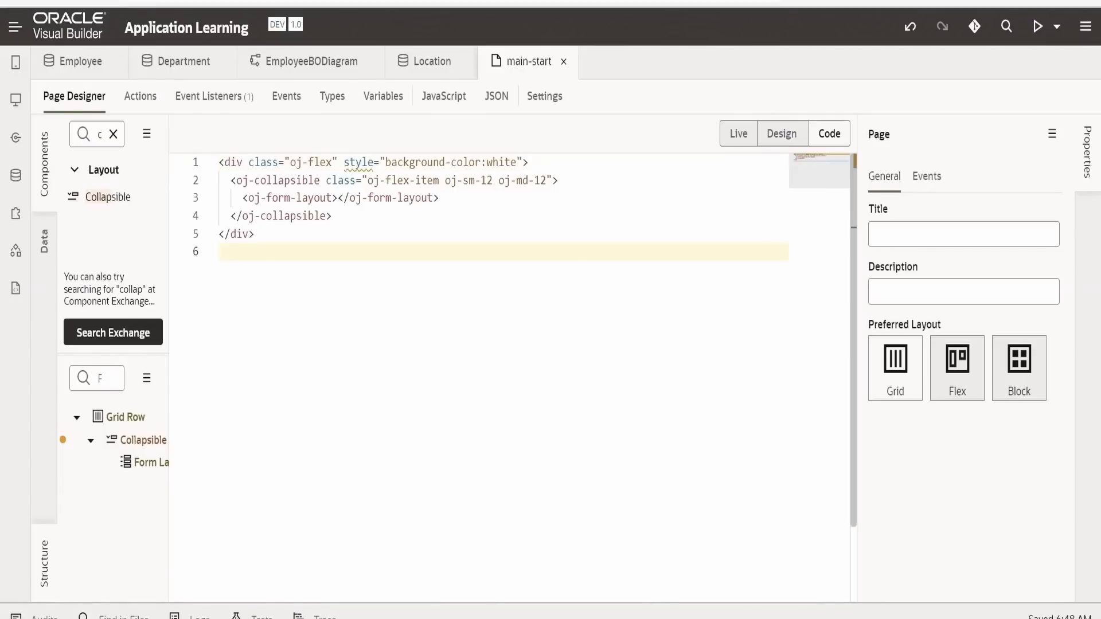
pyautogui.click(463, 163)
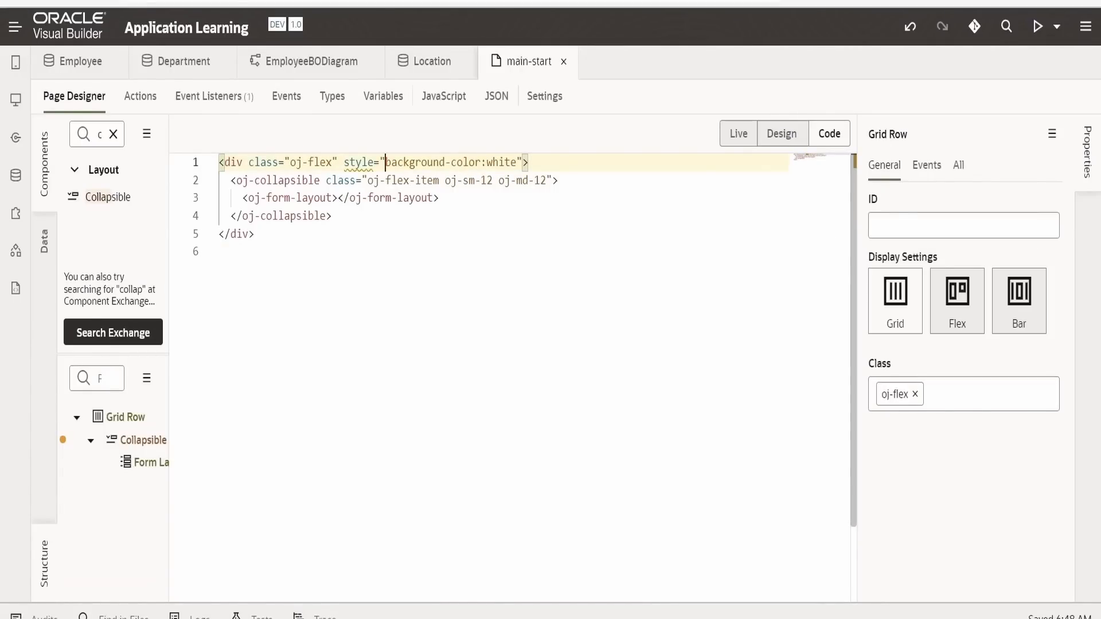
pyautogui.write('margin')
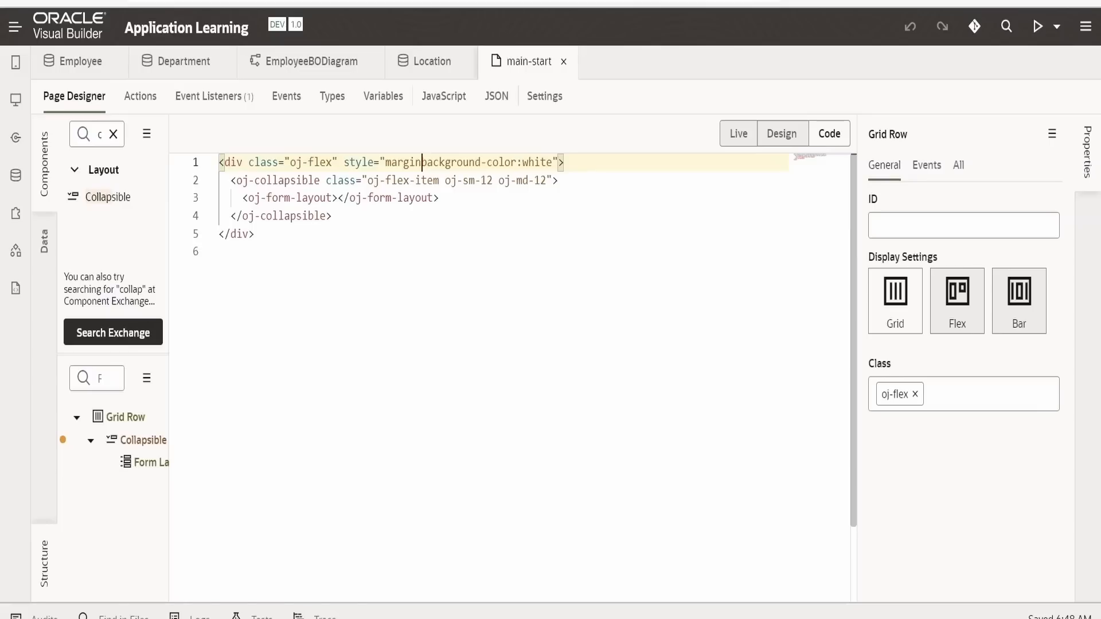
pyautogui.write('-top:1')
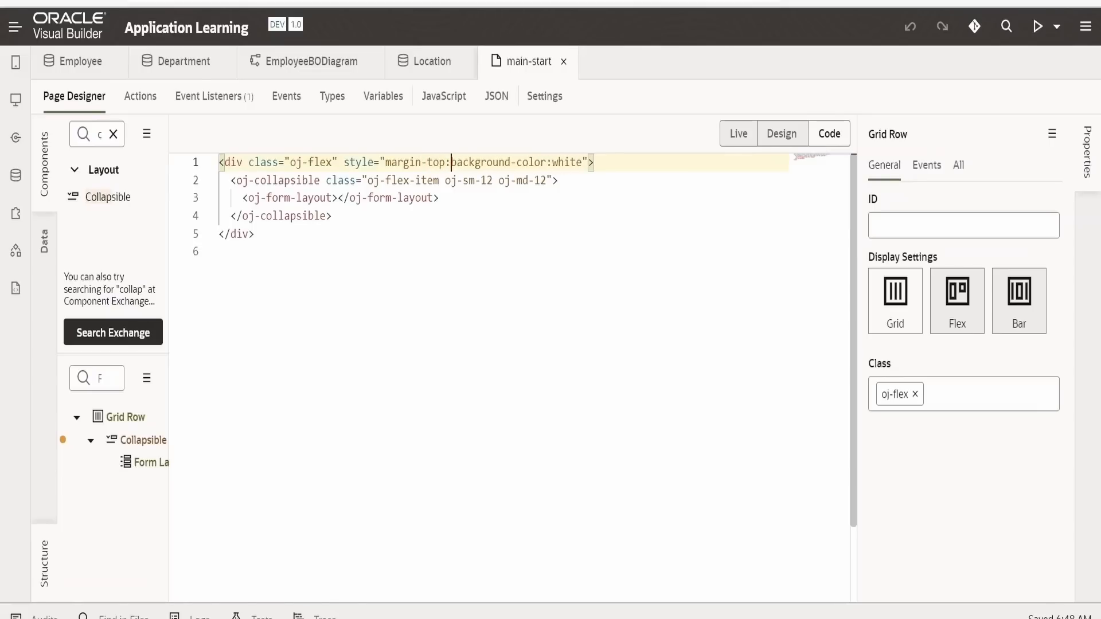
pyautogui.write('0px;')
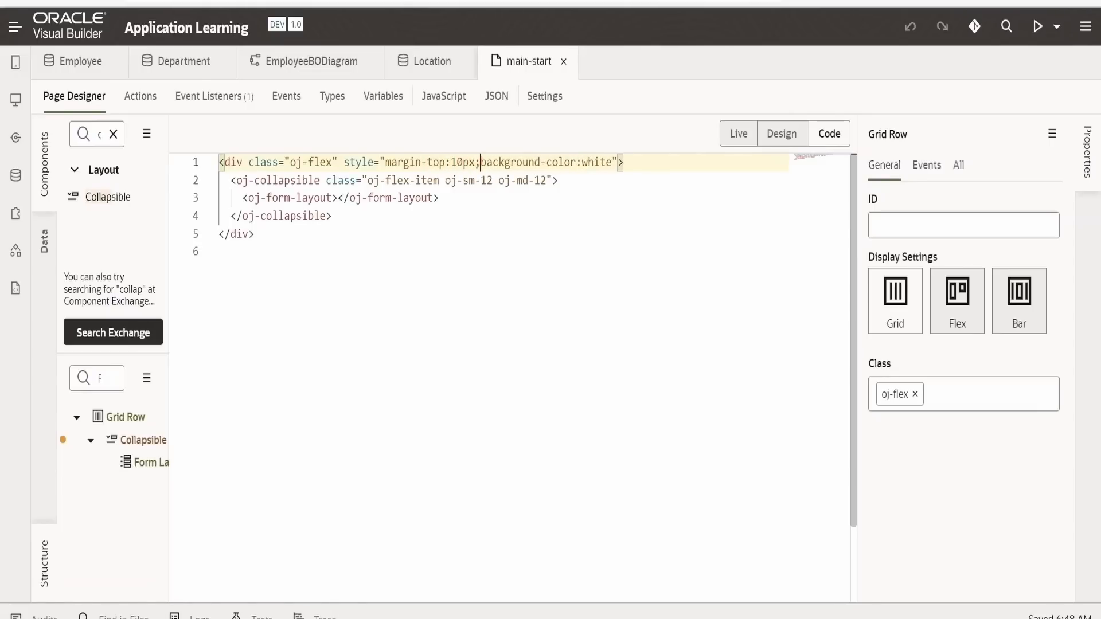
pyautogui.click(356, 252)
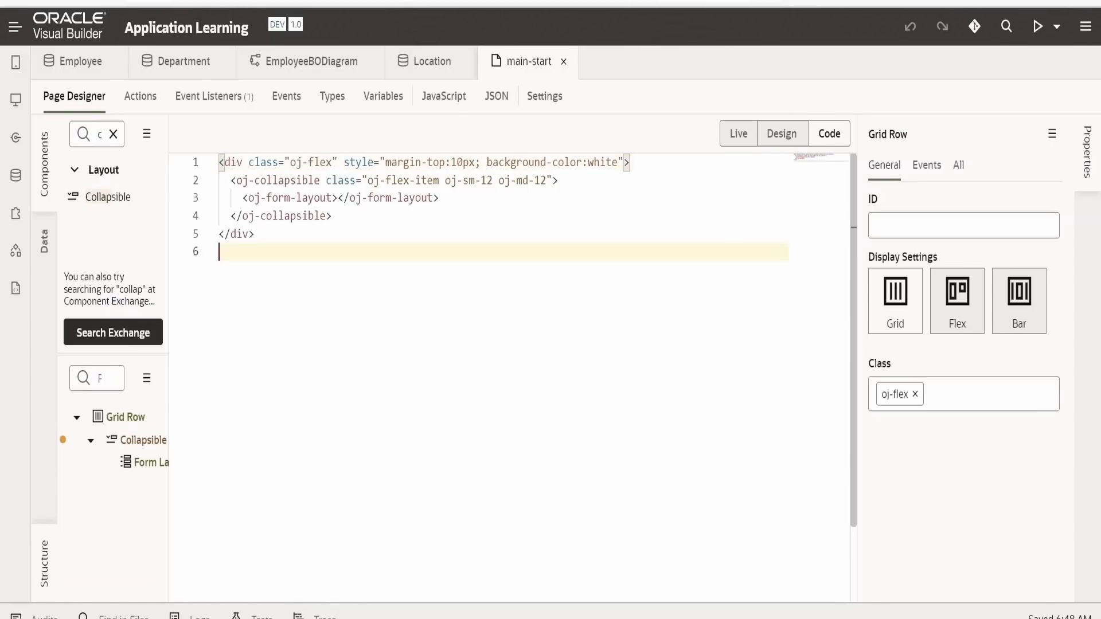
# - Set the Collapsible's temporary override for Expanded to True in the design view
pyautogui.click(788, 138)
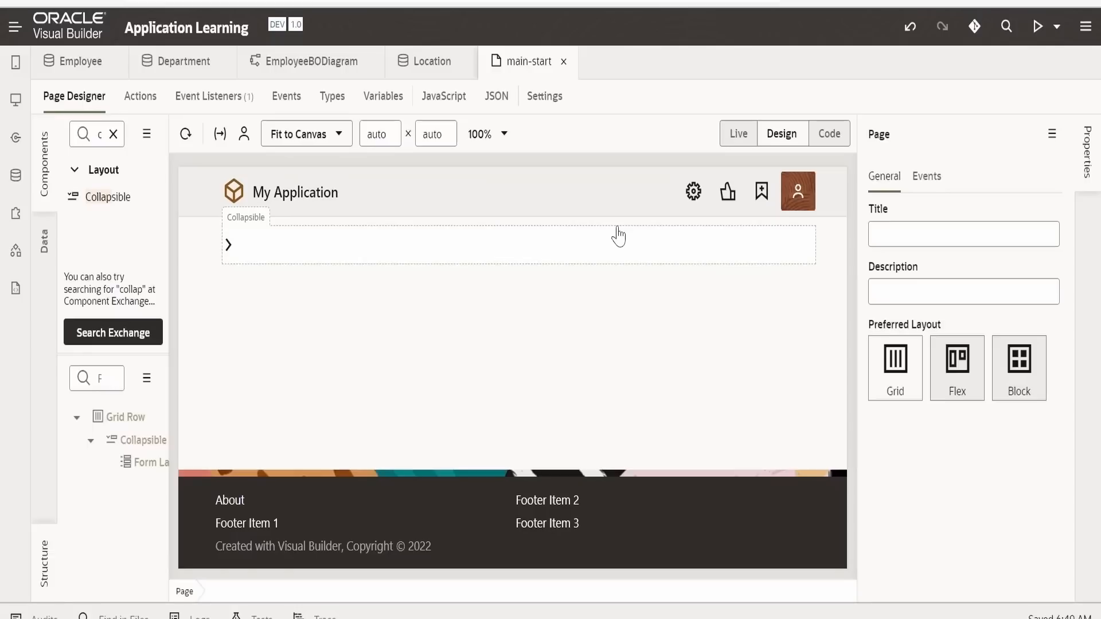
pyautogui.click(445, 241)
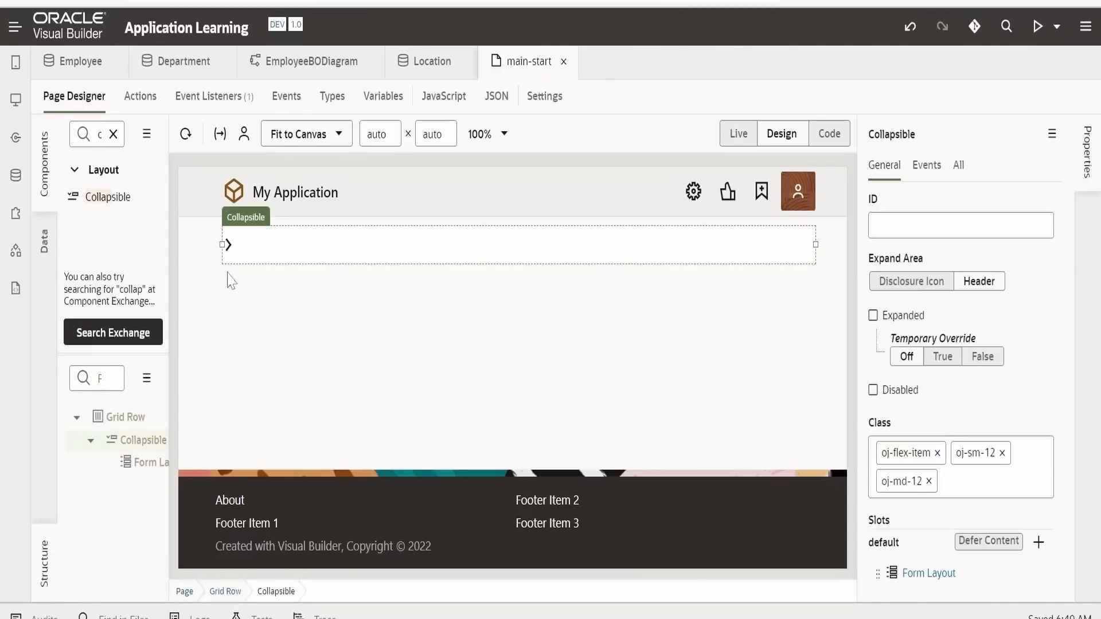
pyautogui.click(943, 356)
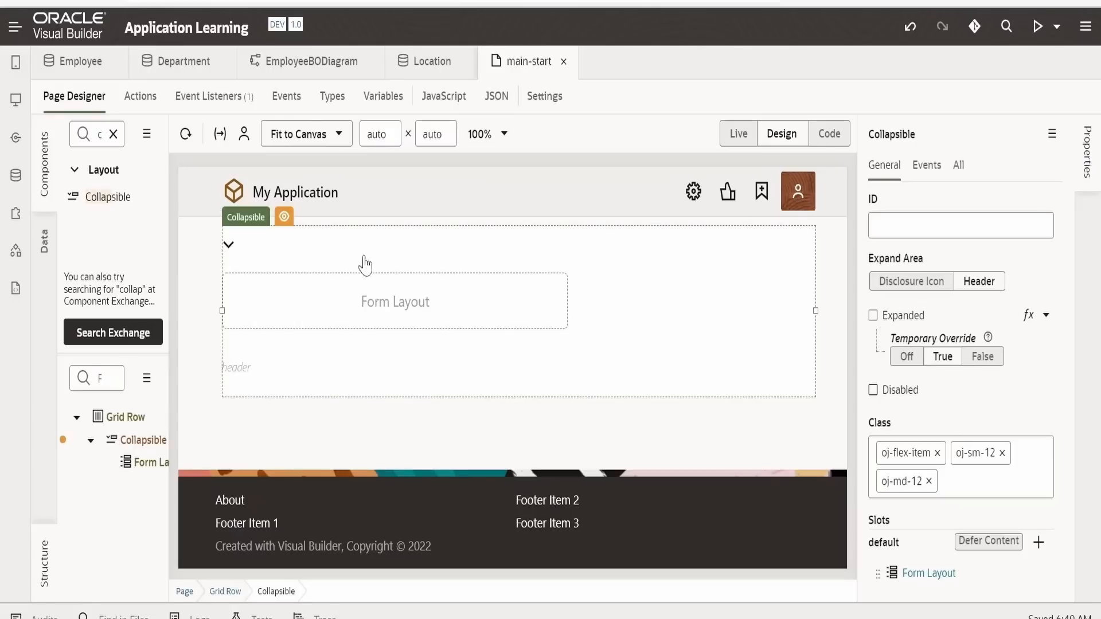
# - Find the Heading component and insert it as the first element inside oj-collapsible in the page code
pyautogui.click(830, 134)
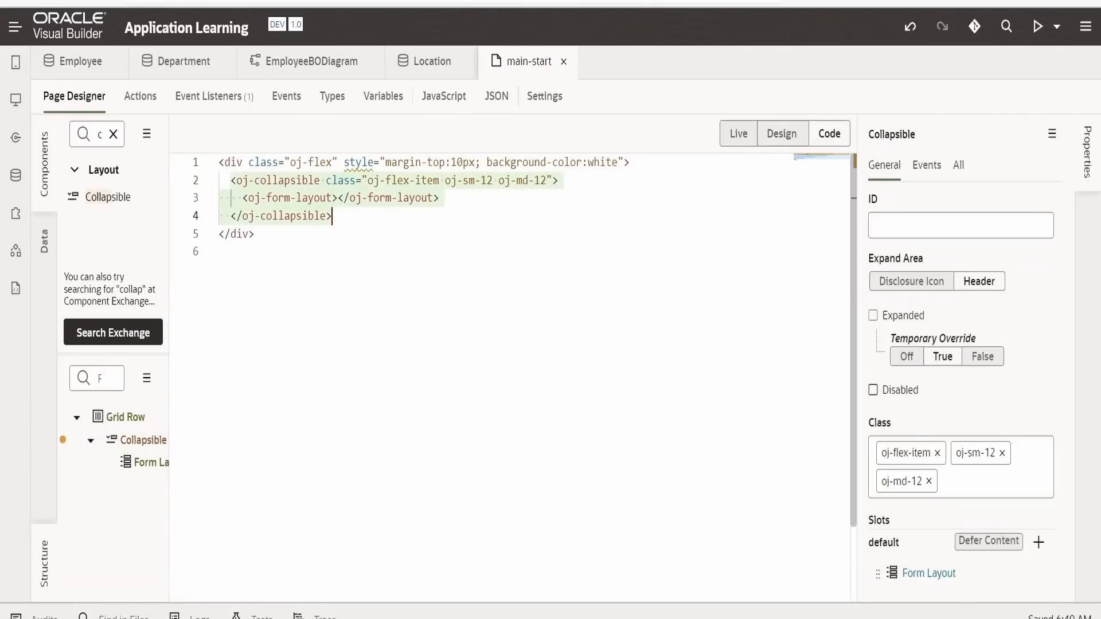
pyautogui.click(560, 181)
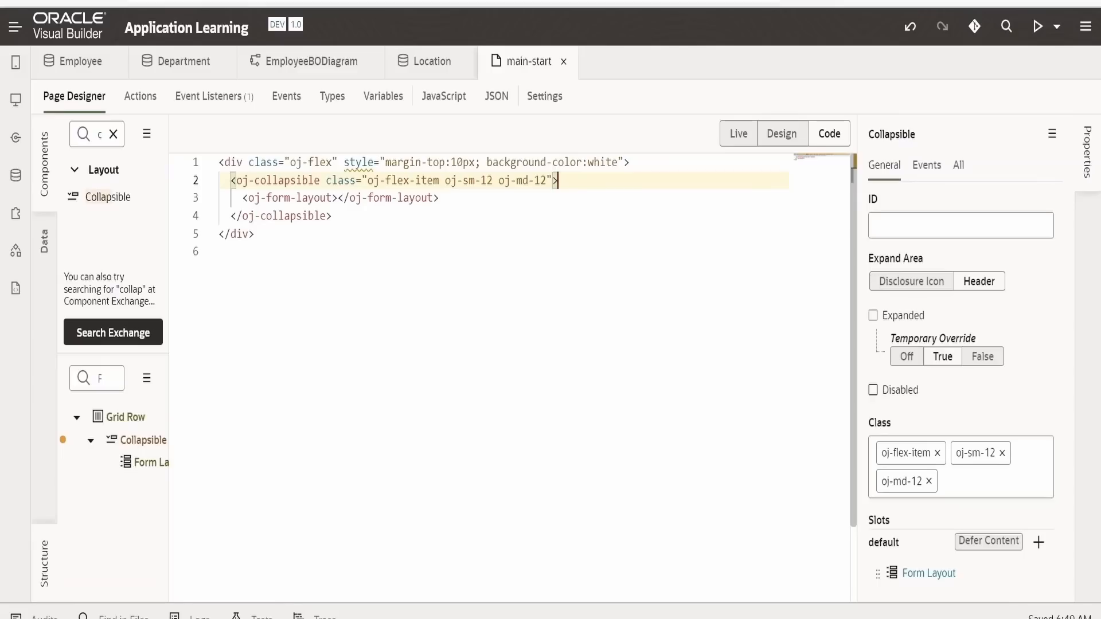
pyautogui.press('Return')
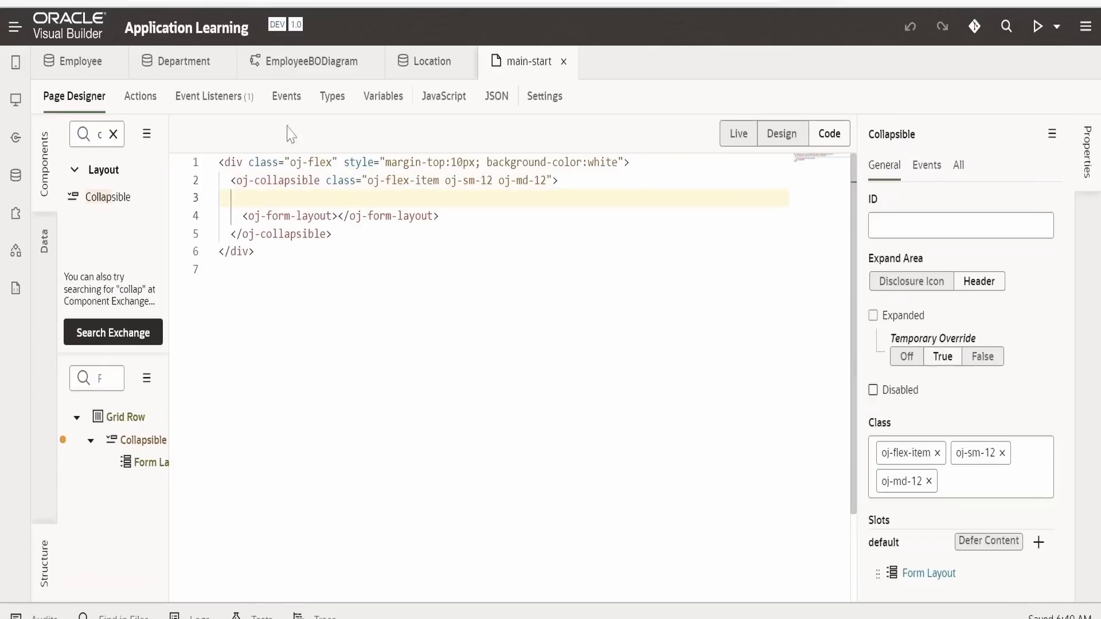
pyautogui.click(113, 137)
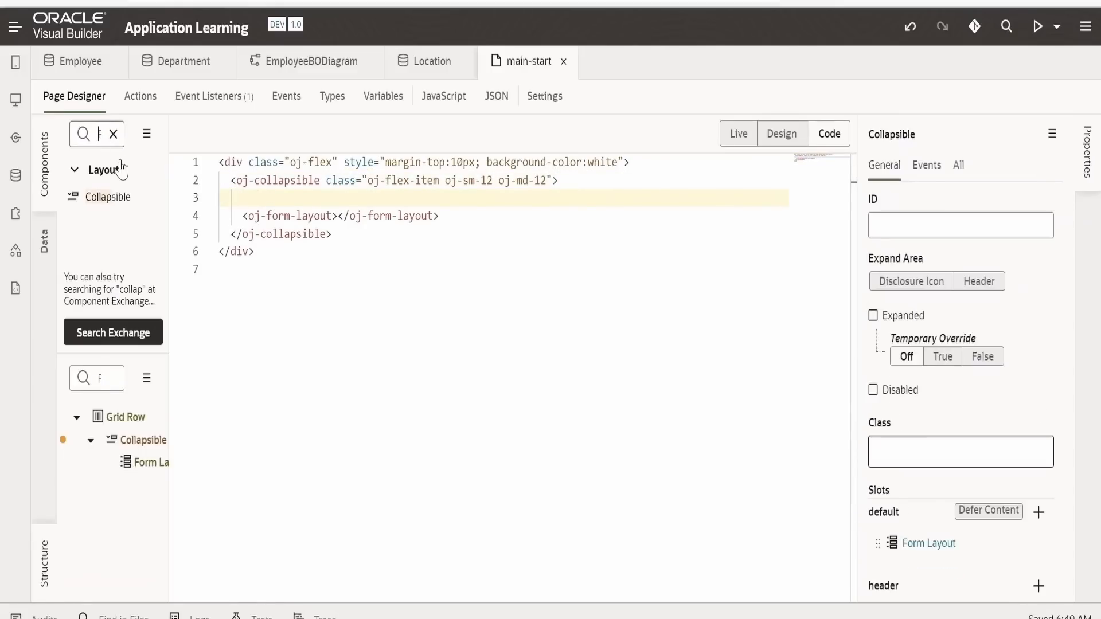
pyautogui.write('head')
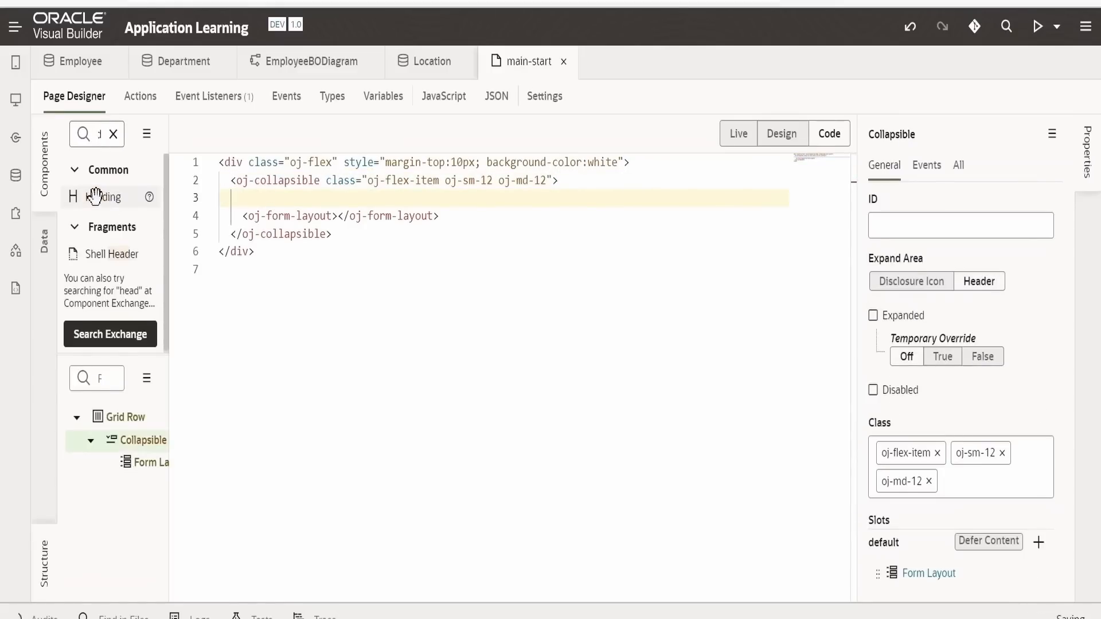
pyautogui.moveTo(92, 197); pyautogui.dragTo(581, 179)
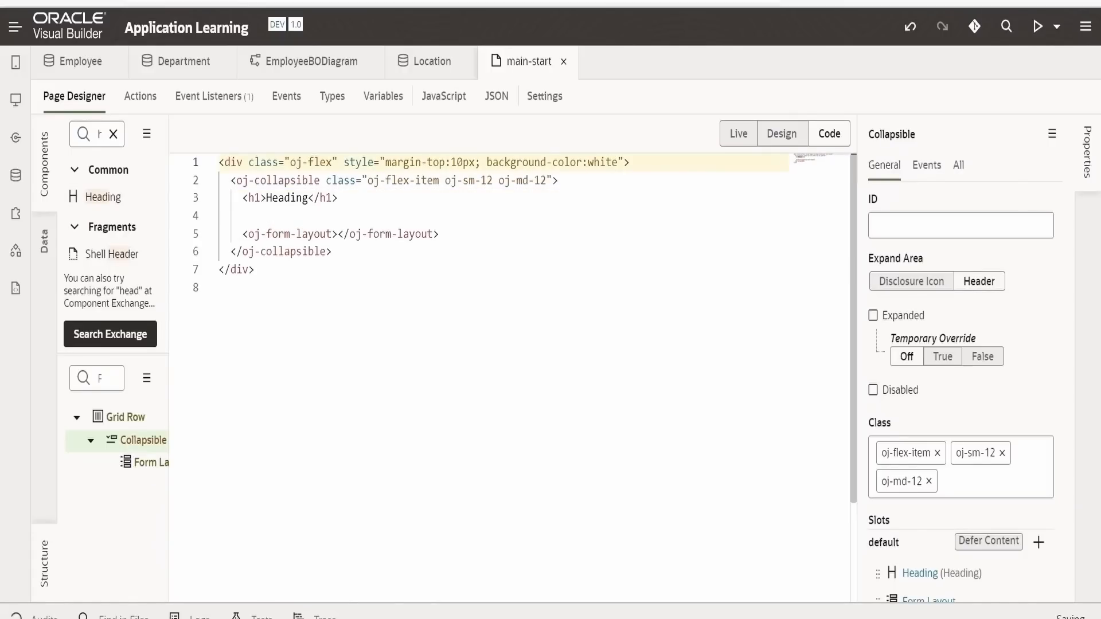
# - Find the Flex Container component and insert it directly below the h1 heading inside oj-collapsible
pyautogui.click(243, 216)
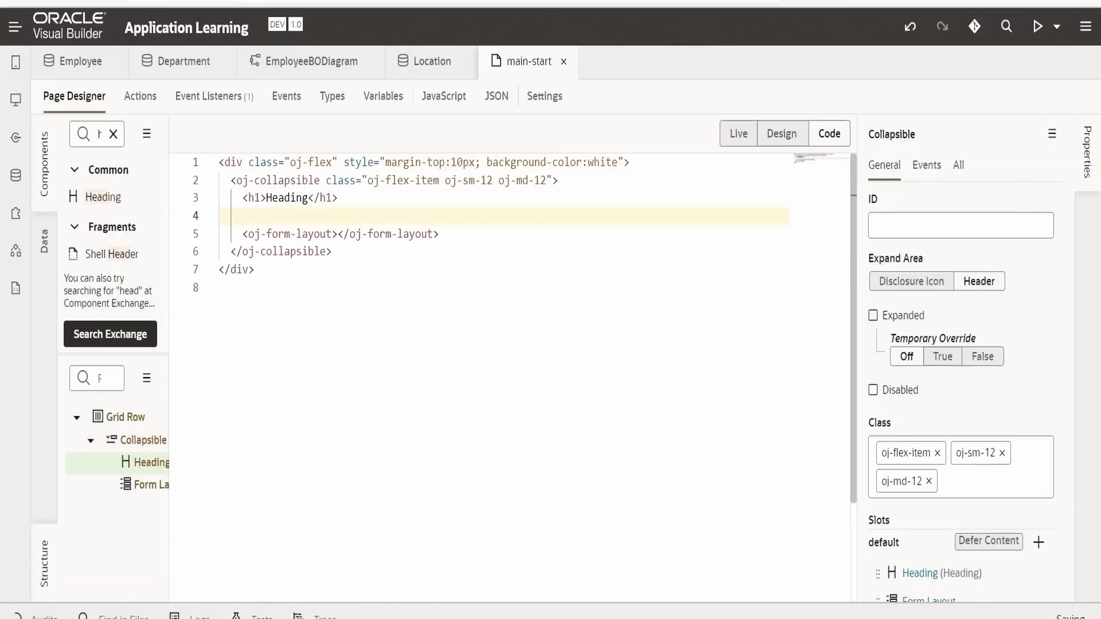
pyautogui.press('BackSpace')
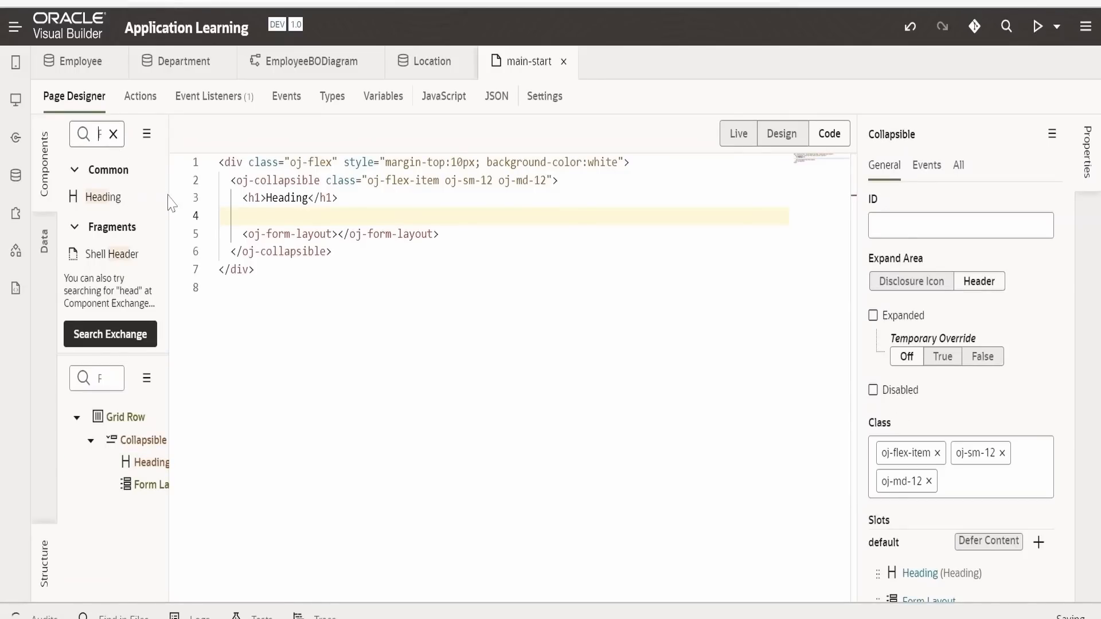
pyautogui.write('tex')
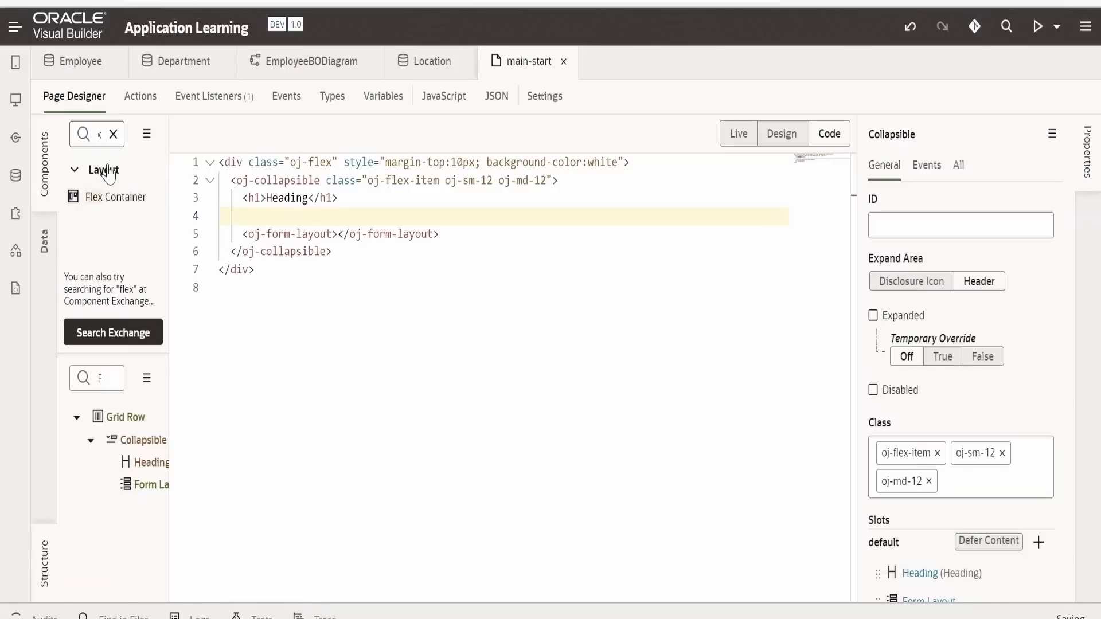
pyautogui.moveTo(115, 197); pyautogui.dragTo(252, 217)
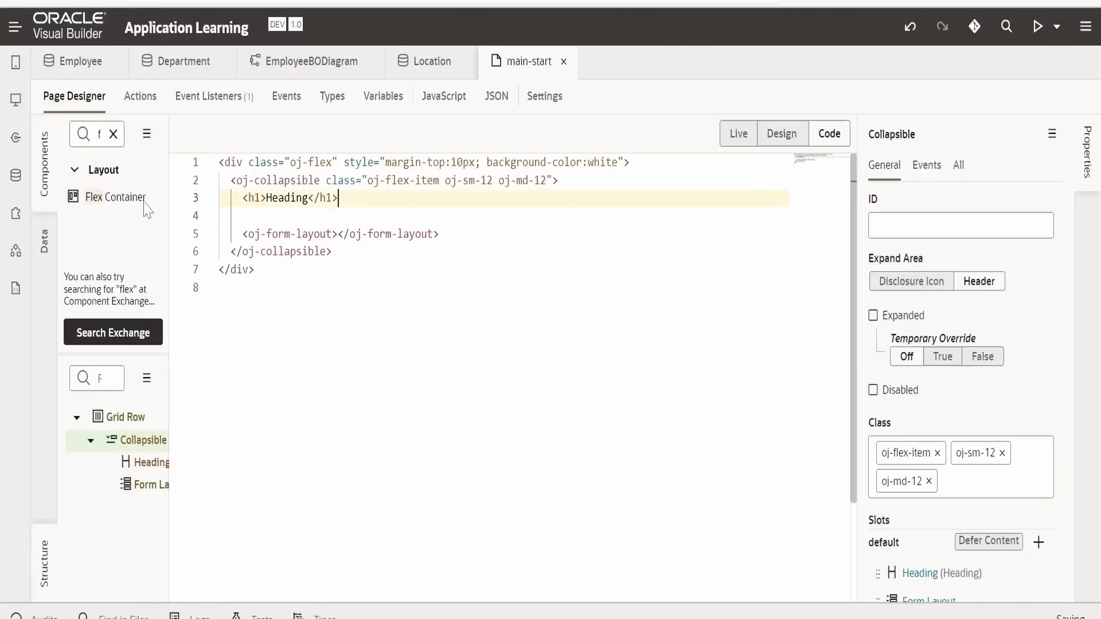
pyautogui.moveTo(145, 204); pyautogui.dragTo(345, 207)
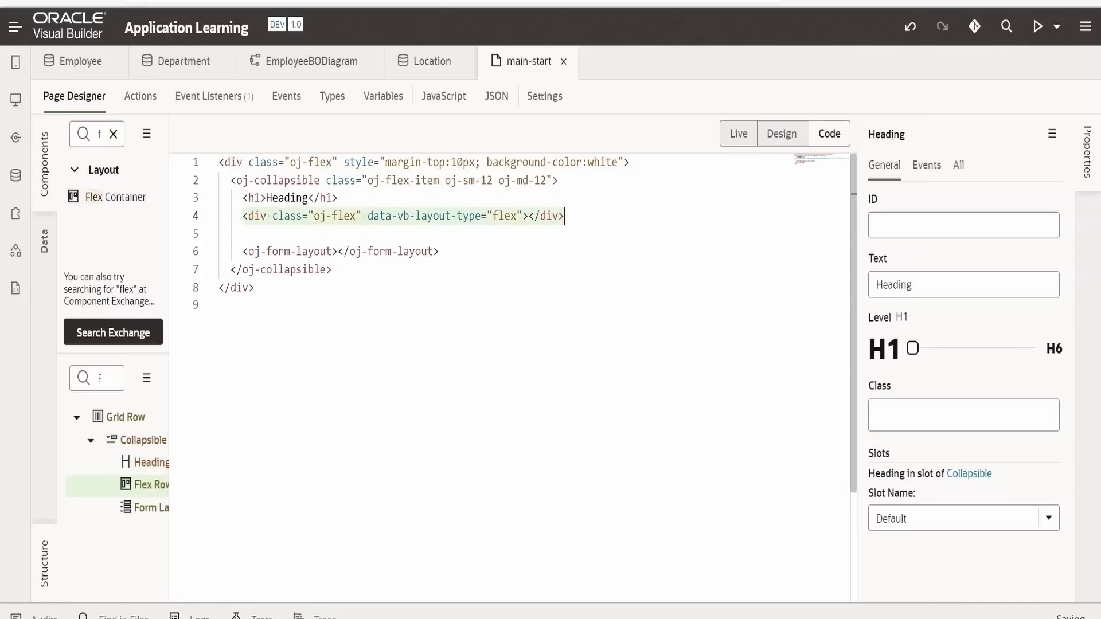
# - Delete the oj-form-layout element below the flex container and the last closing div tag from the page code
pyautogui.click(440, 252)
pyautogui.hotkey('shift', 'Home')
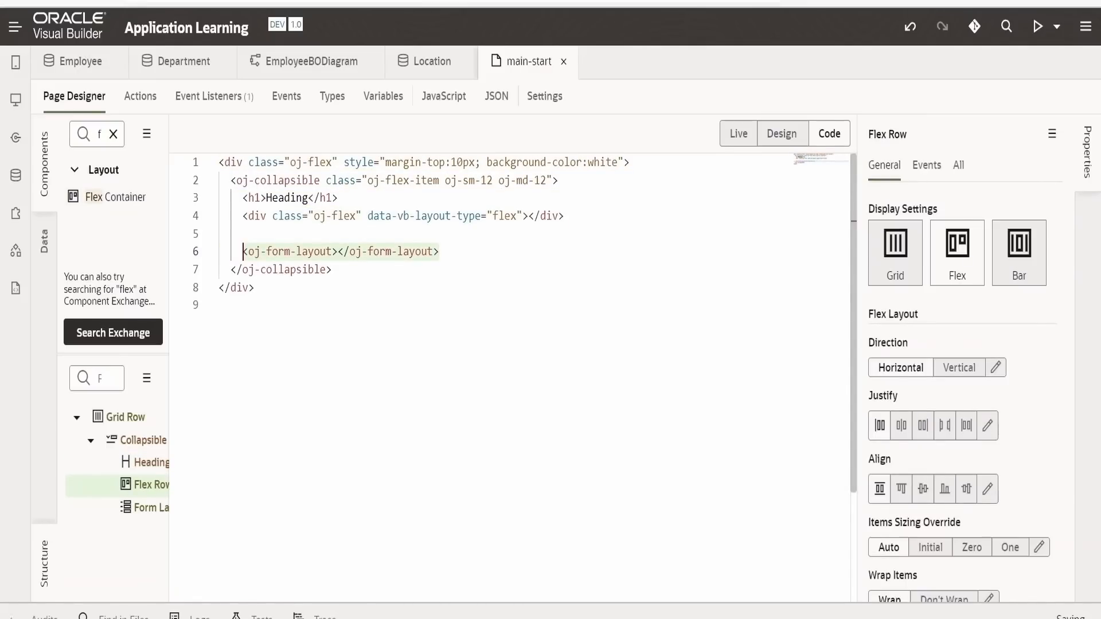
pyautogui.press('BackSpace')
pyautogui.click(219, 305)
pyautogui.press('BackSpace')
pyautogui.press('BackSpace')
pyautogui.press('BackSpace')
pyautogui.press('BackSpace')
pyautogui.press('BackSpace')
pyautogui.press('BackSpace')
pyautogui.press('BackSpace')
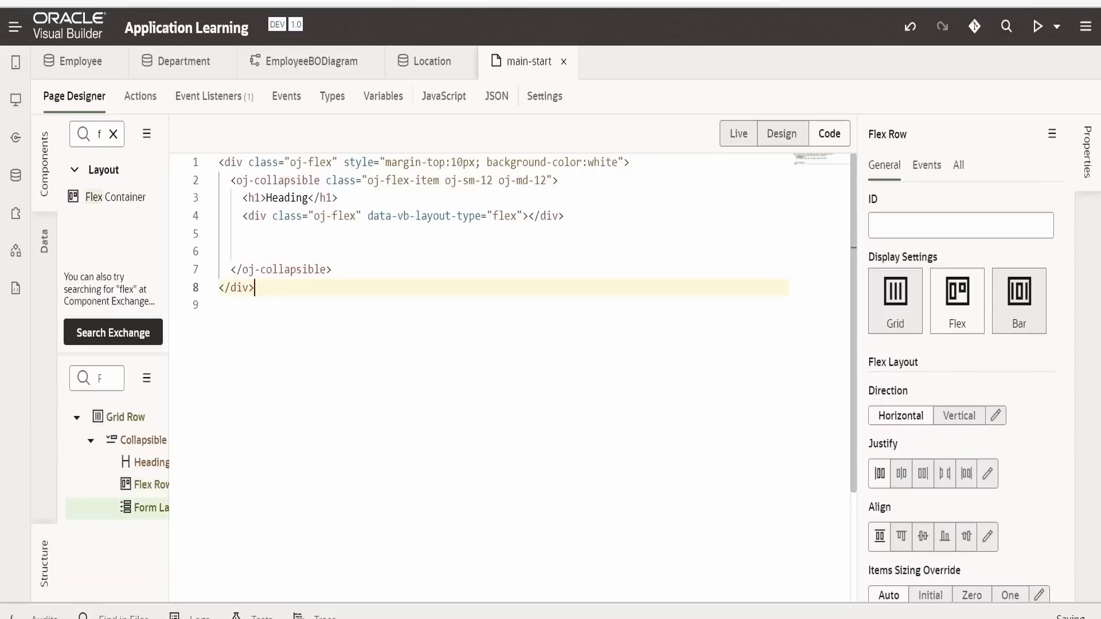
# - Insert a Form Layout inside the flex container div and remove the blank lines after it and at the end of the code
pyautogui.click(529, 216)
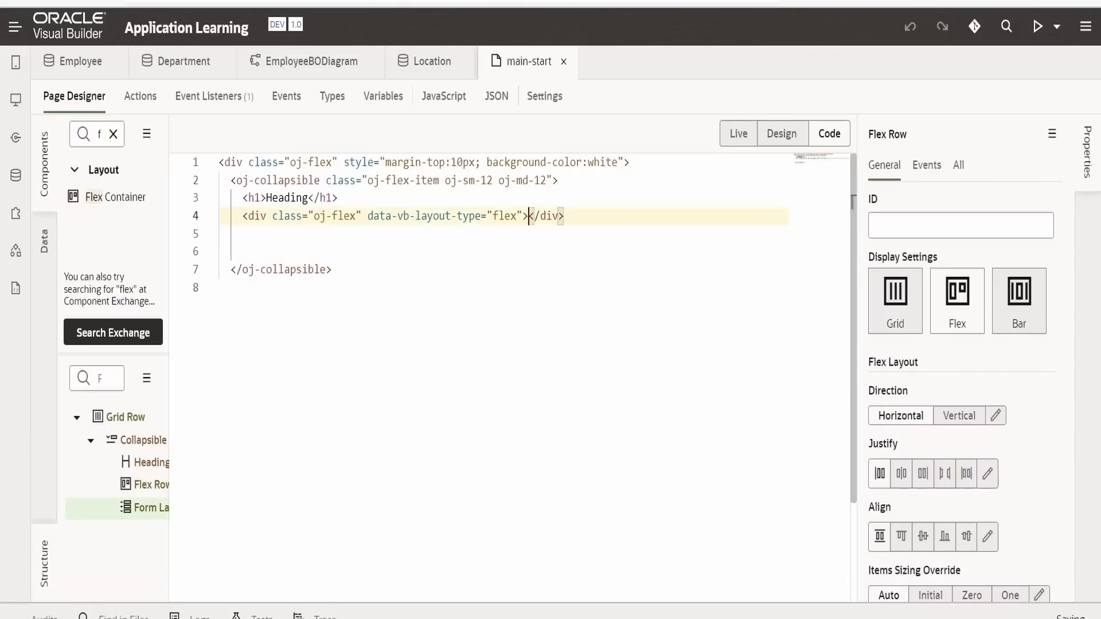
pyautogui.press('Return')
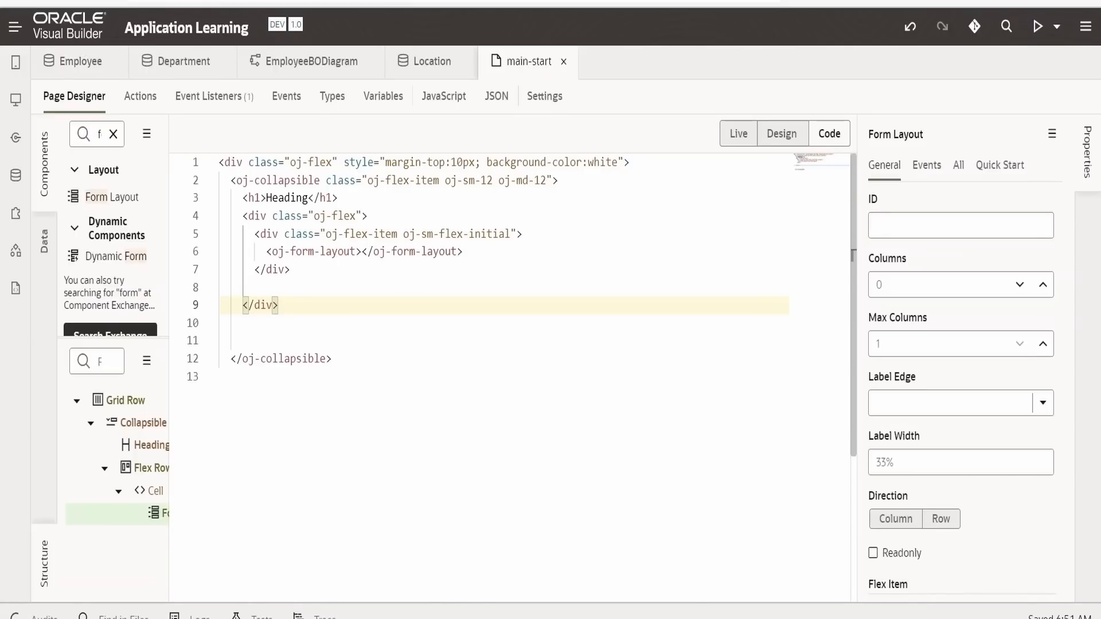
pyautogui.rightClick(478, 325)
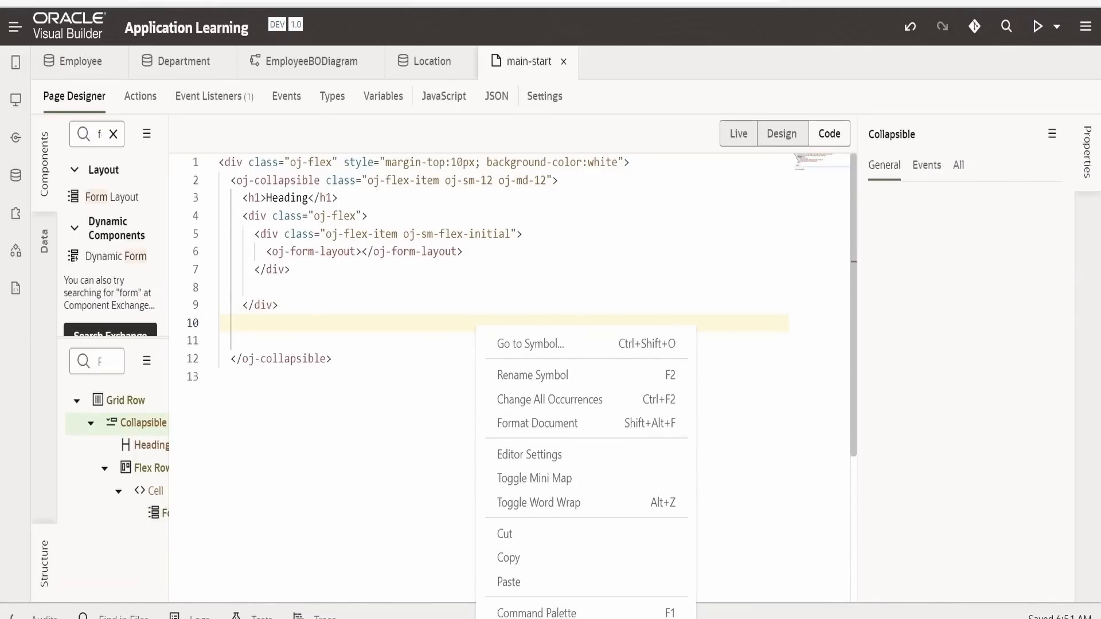
pyautogui.press('Escape')
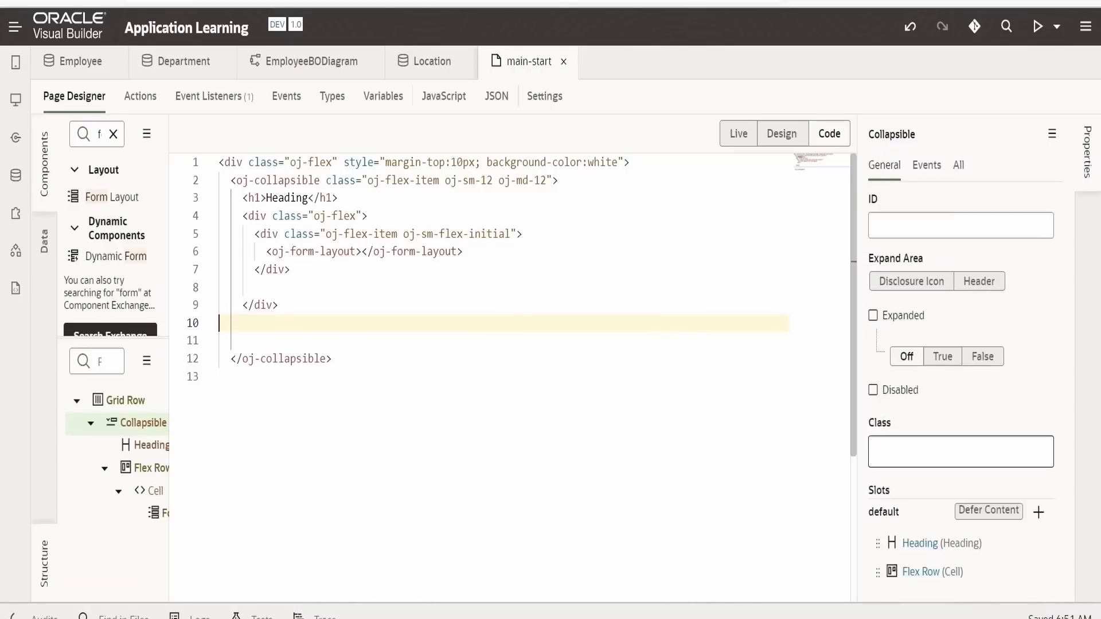
pyautogui.click(219, 376)
pyautogui.press('BackSpace')
pyautogui.click(256, 288)
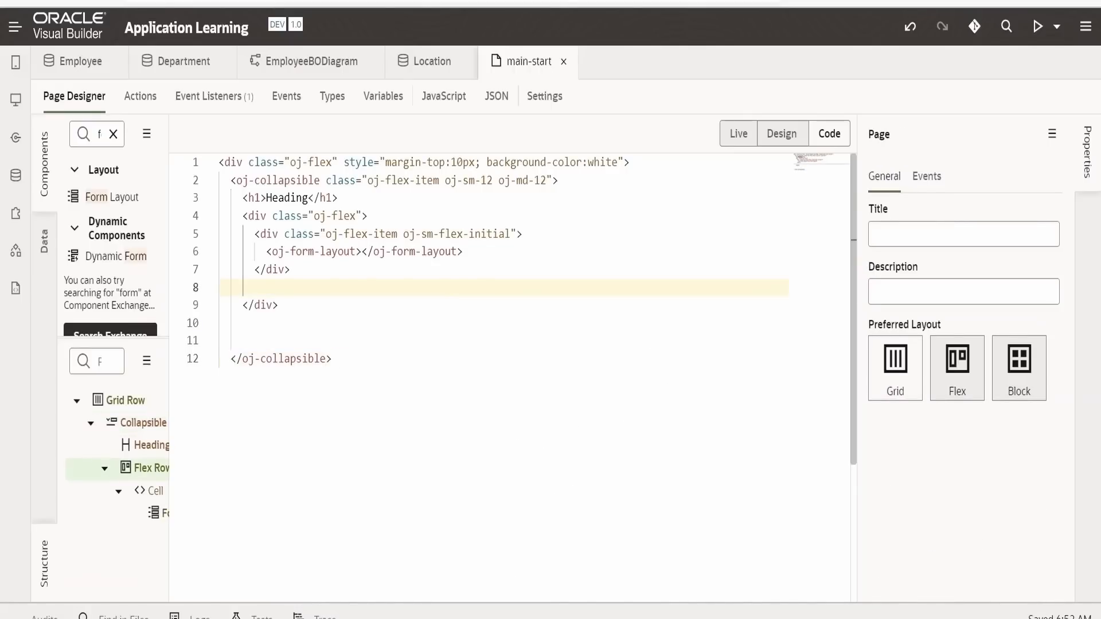
pyautogui.press('BackSpace')
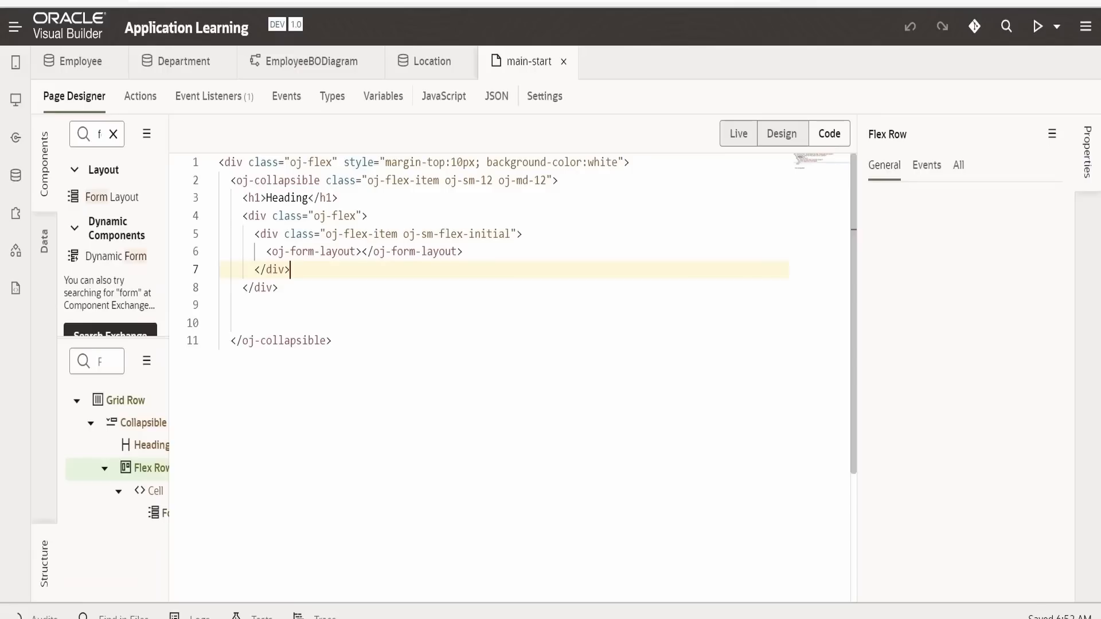
# - Set the level of the heading inside the Collapsible to H6
pyautogui.click(308, 198)
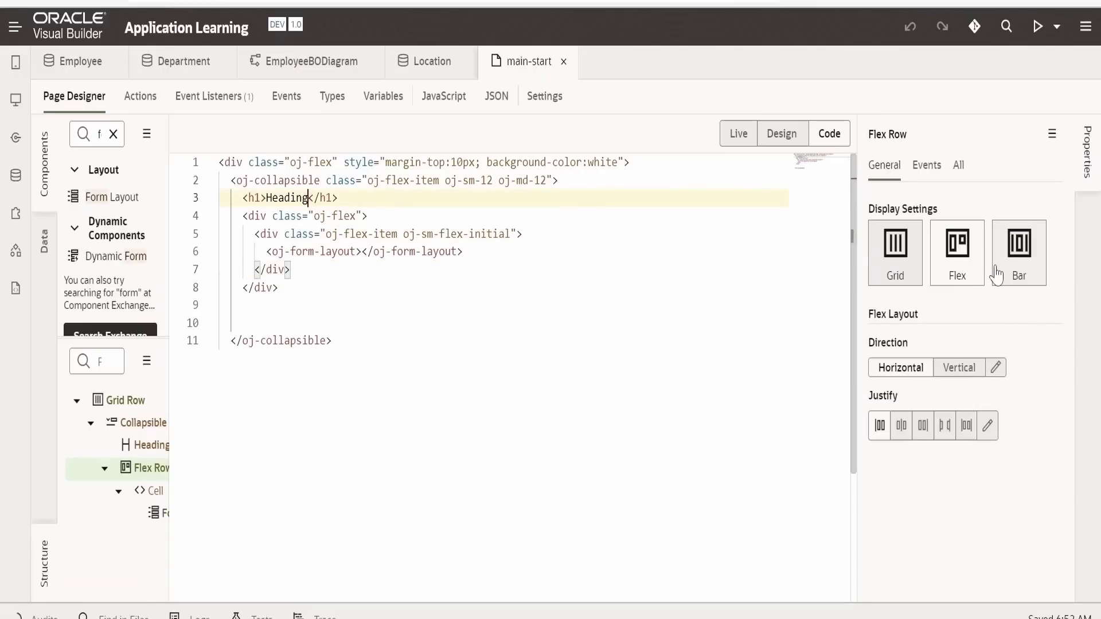
pyautogui.moveTo(913, 349); pyautogui.dragTo(1035, 349)
pyautogui.click(333, 341)
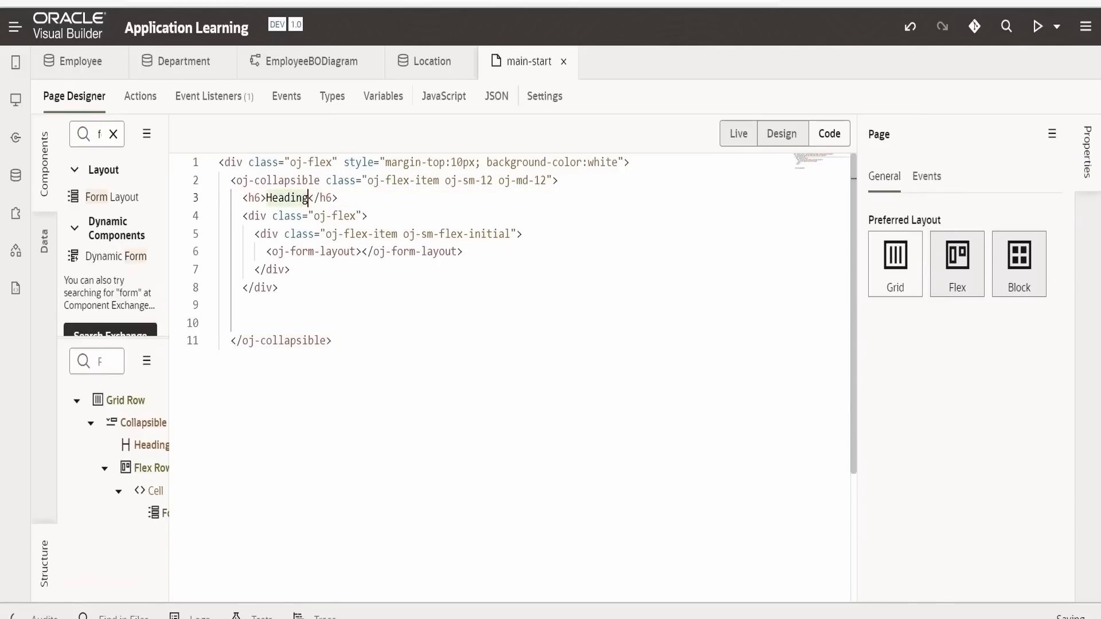
# - Replace the heading's text with Search Criteria in the page code, and return to the design view
pyautogui.doubleClick(296, 198)
pyautogui.write('Sear')
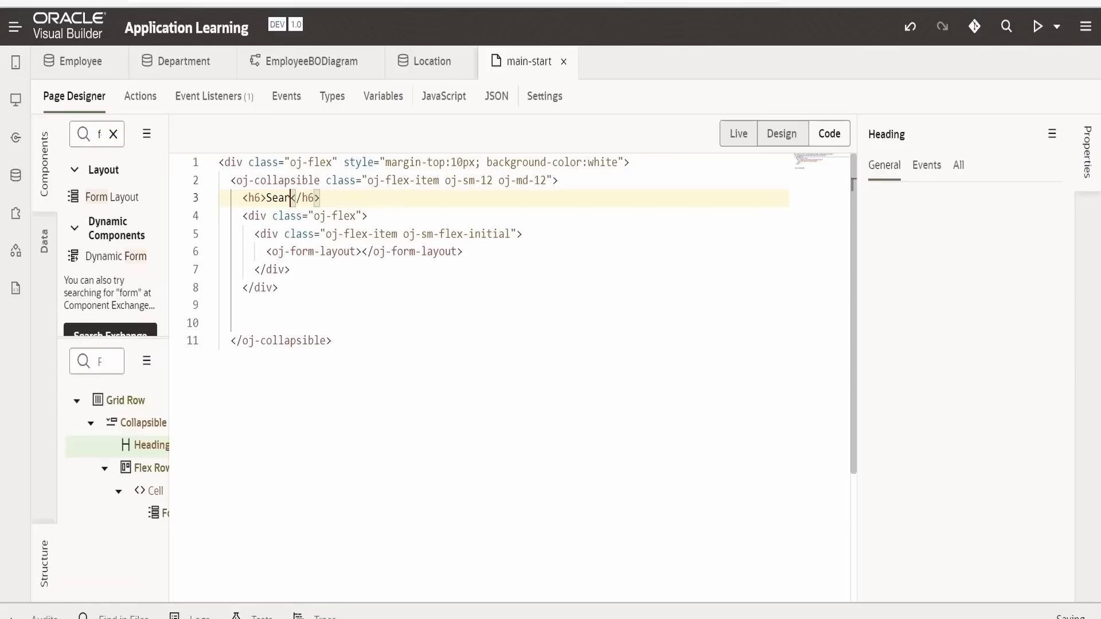
pyautogui.write('ch Criteria')
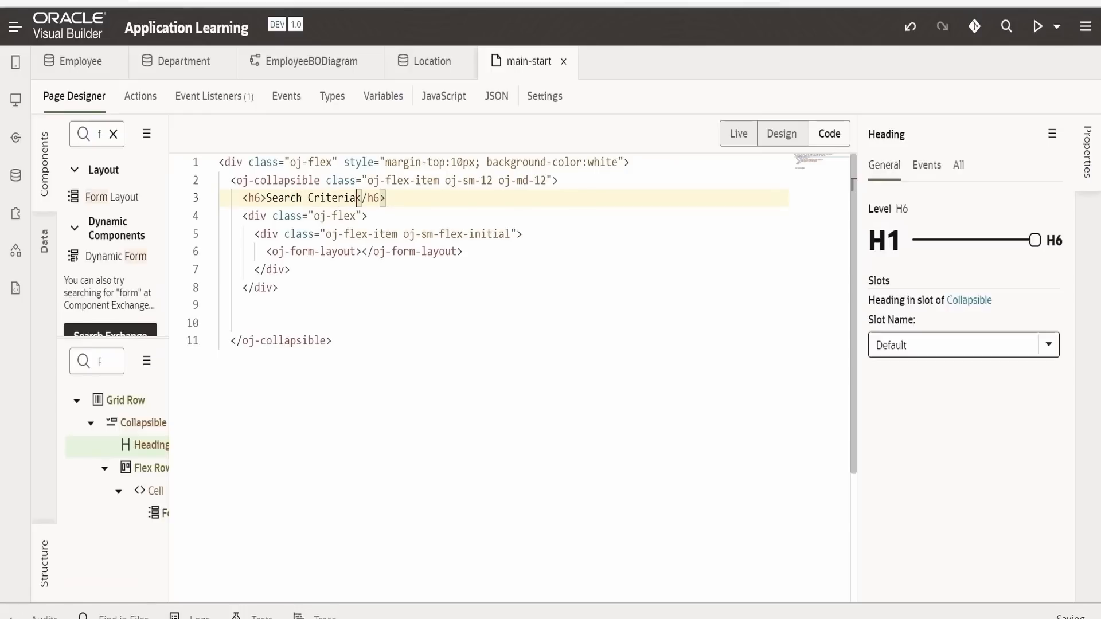
pyautogui.click(333, 340)
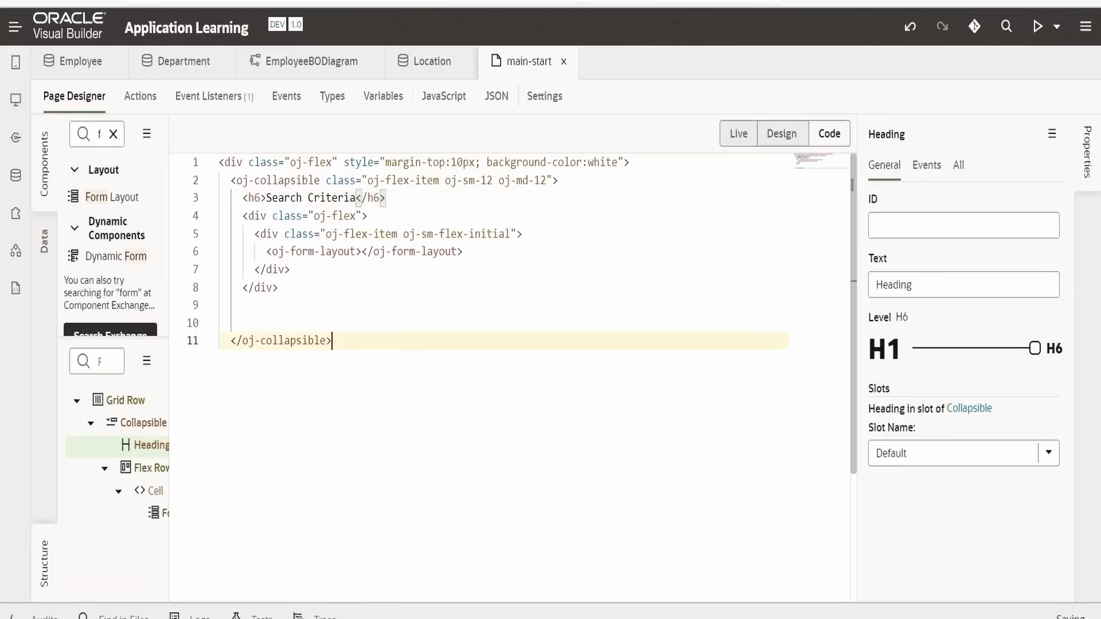
pyautogui.click(782, 138)
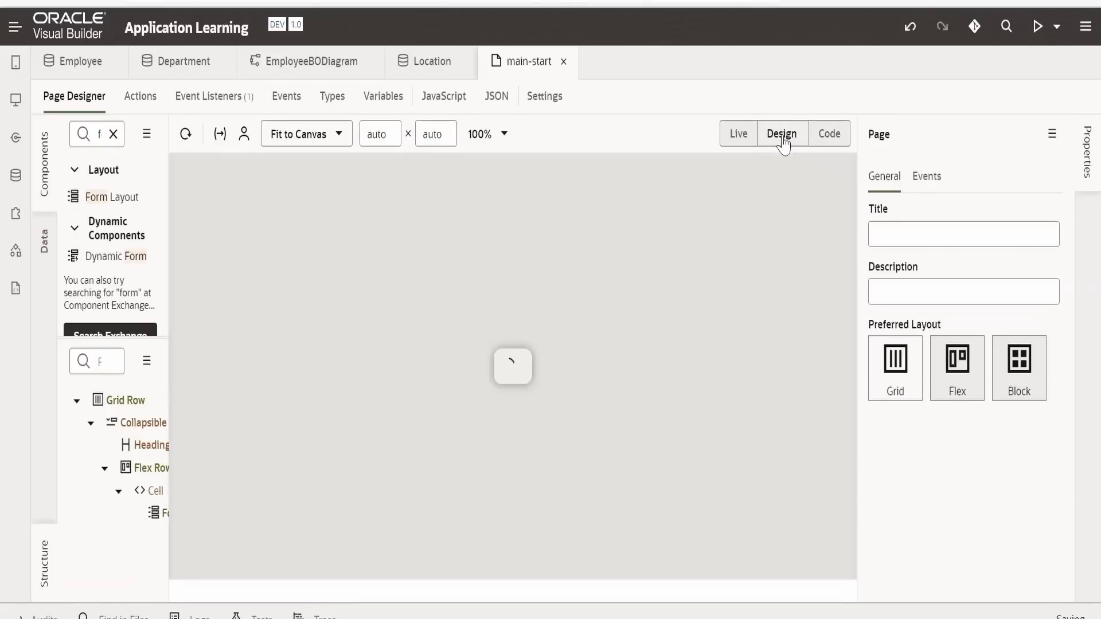